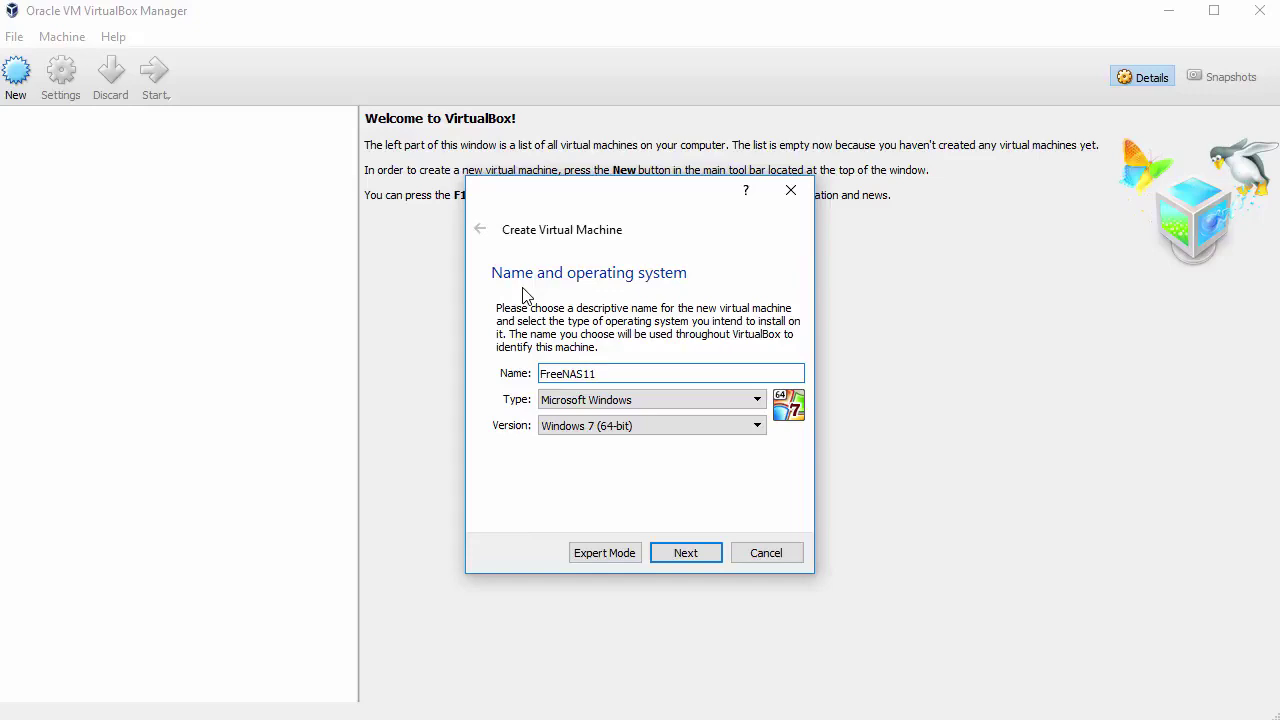
Set the new FreeNAS11 machine's type to BSD and its version to FreeBSD (64-bit)
{"action": "left_click", "coordinate": [599, 401]}
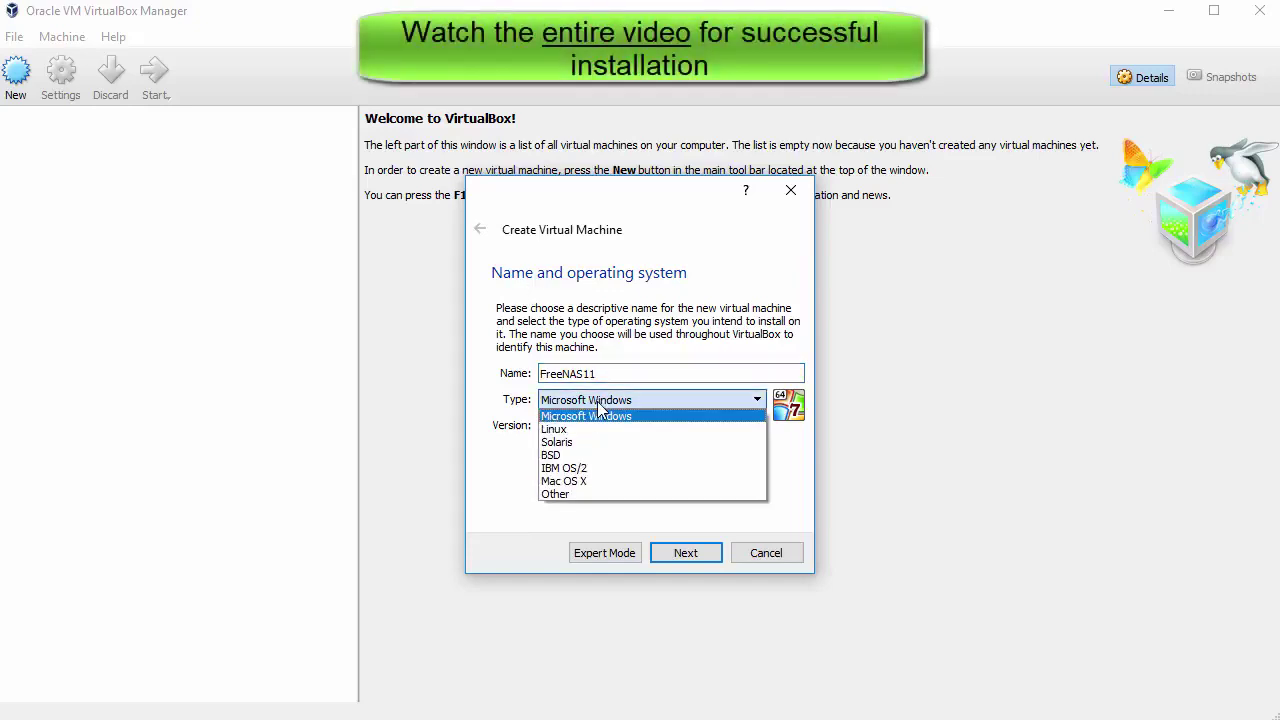
{"action": "left_click", "coordinate": [600, 455]}
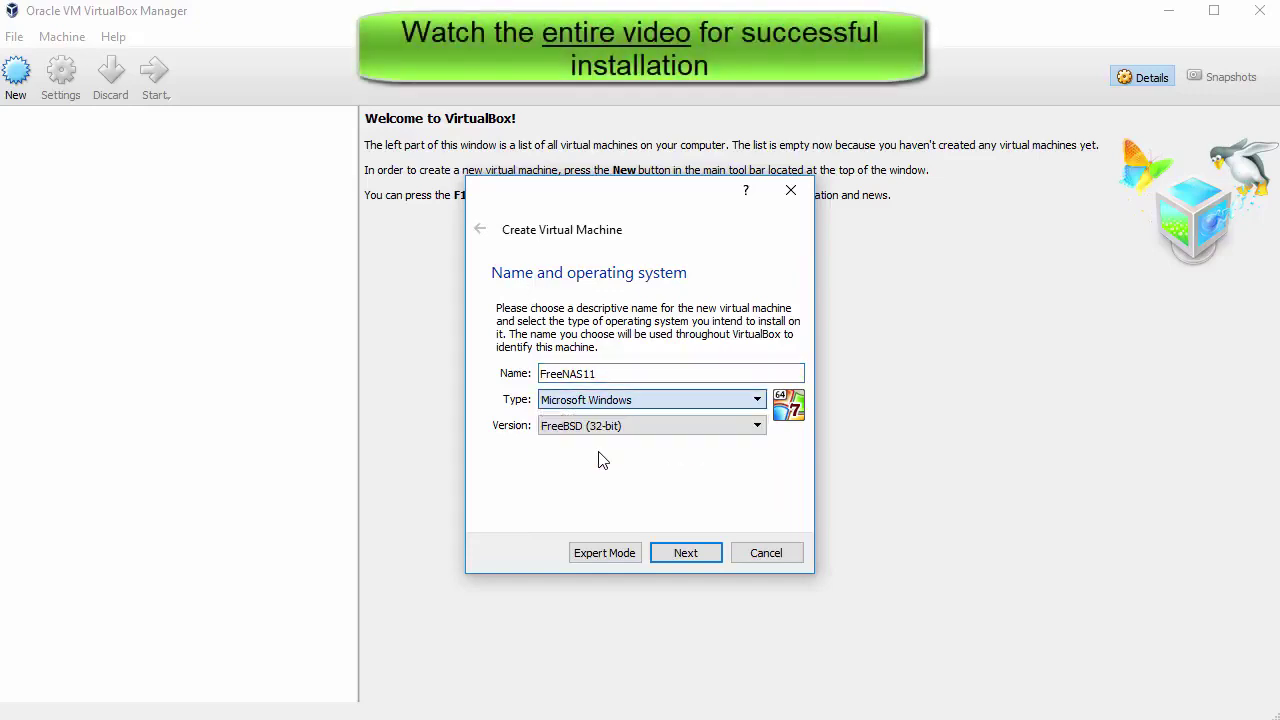
{"action": "left_click", "coordinate": [600, 425]}
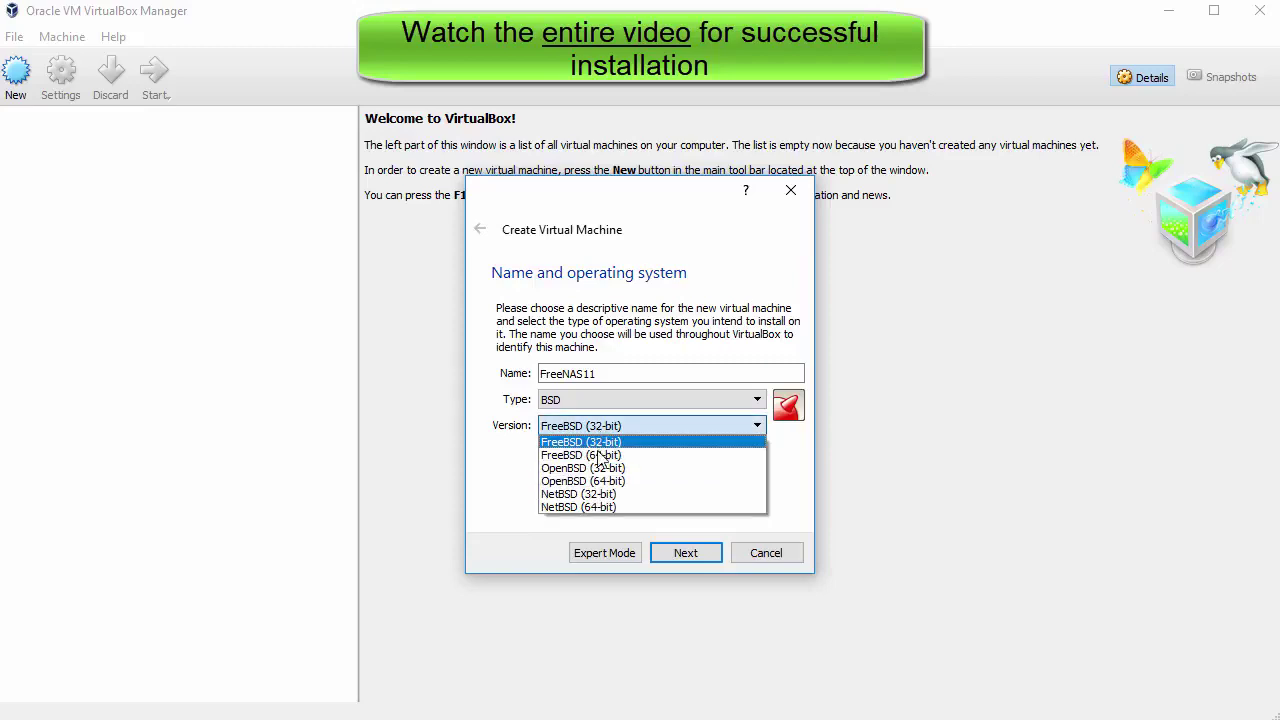
{"action": "left_click", "coordinate": [600, 441]}
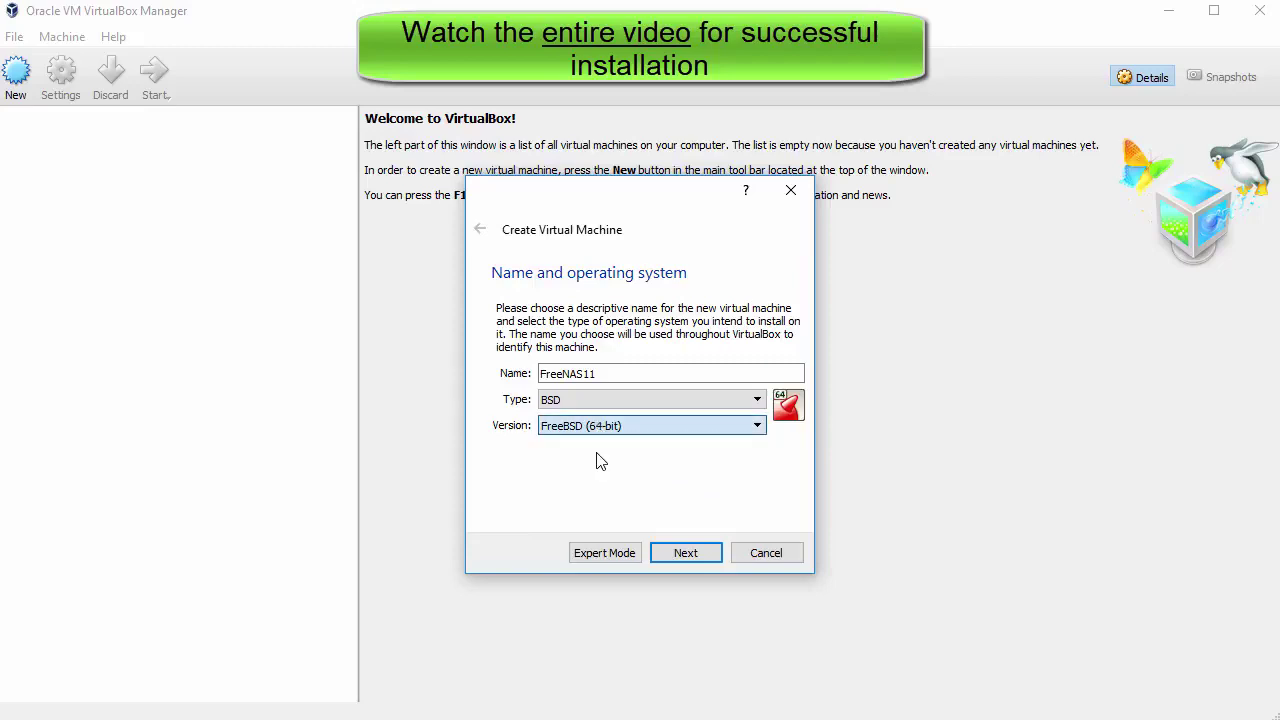
Give the FreeNAS11 machine 2048 MB of memory
{"action": "left_click", "coordinate": [681, 553]}
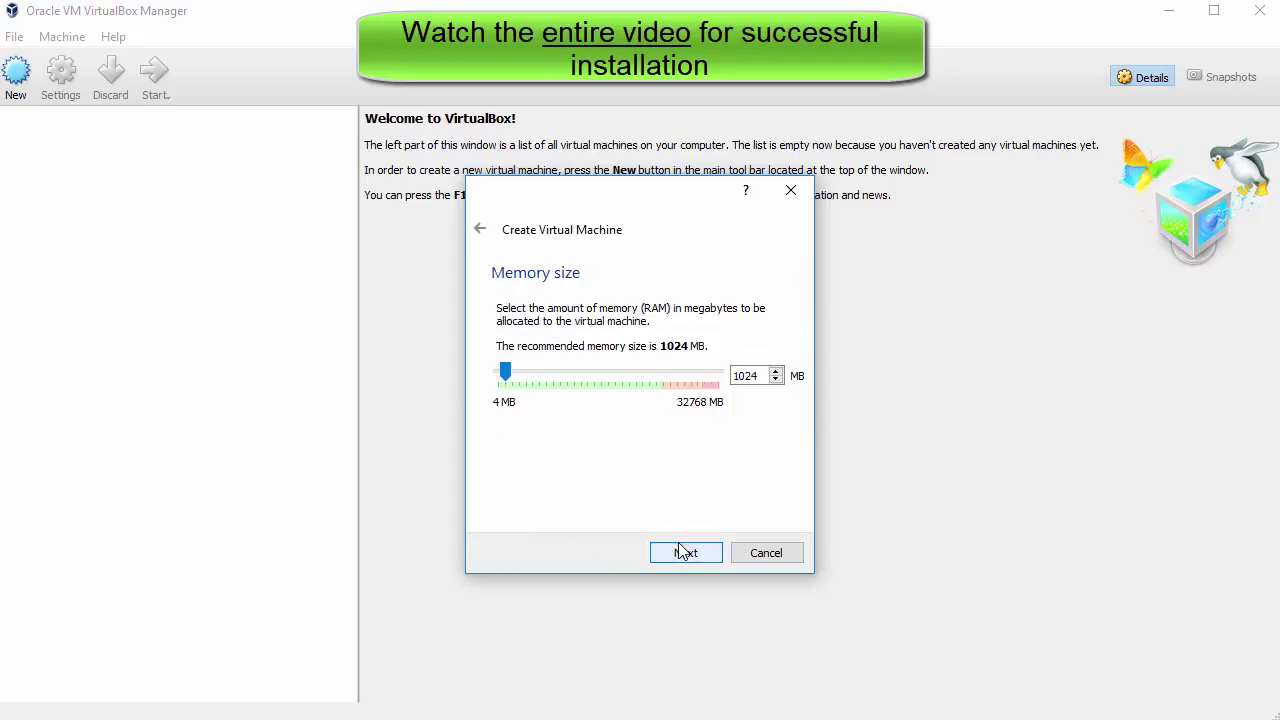
{"action": "left_click_drag", "start_coordinate": [506, 372], "coordinate": [513, 380]}
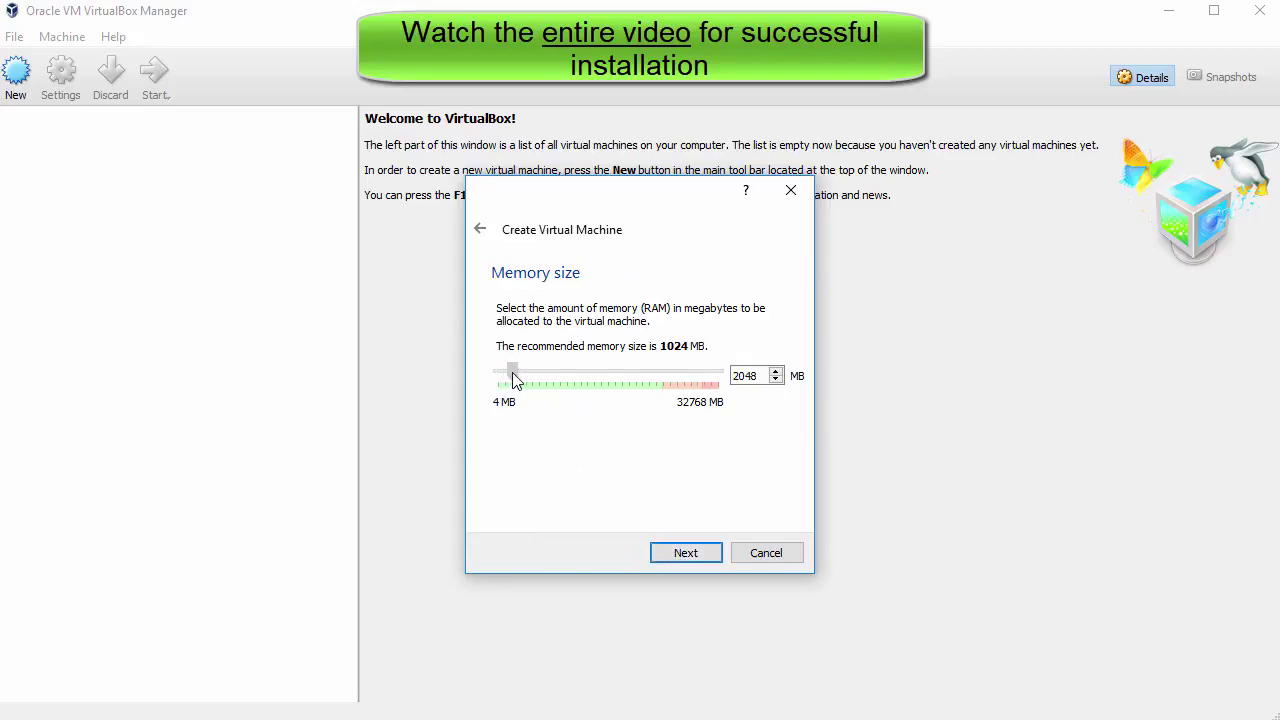
{"action": "left_click", "coordinate": [686, 553]}
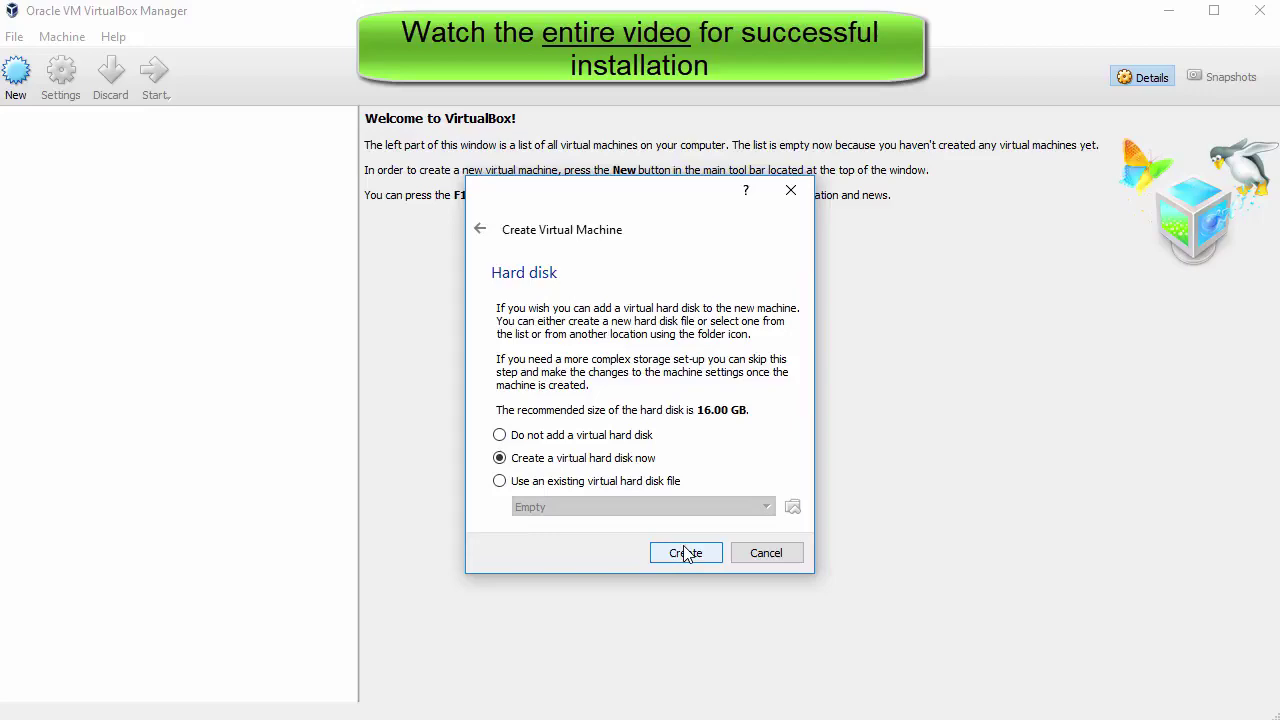
Create a new dynamically allocated 27.76 GB VDI hard disk and finish the machine
{"action": "left_click", "coordinate": [686, 553]}
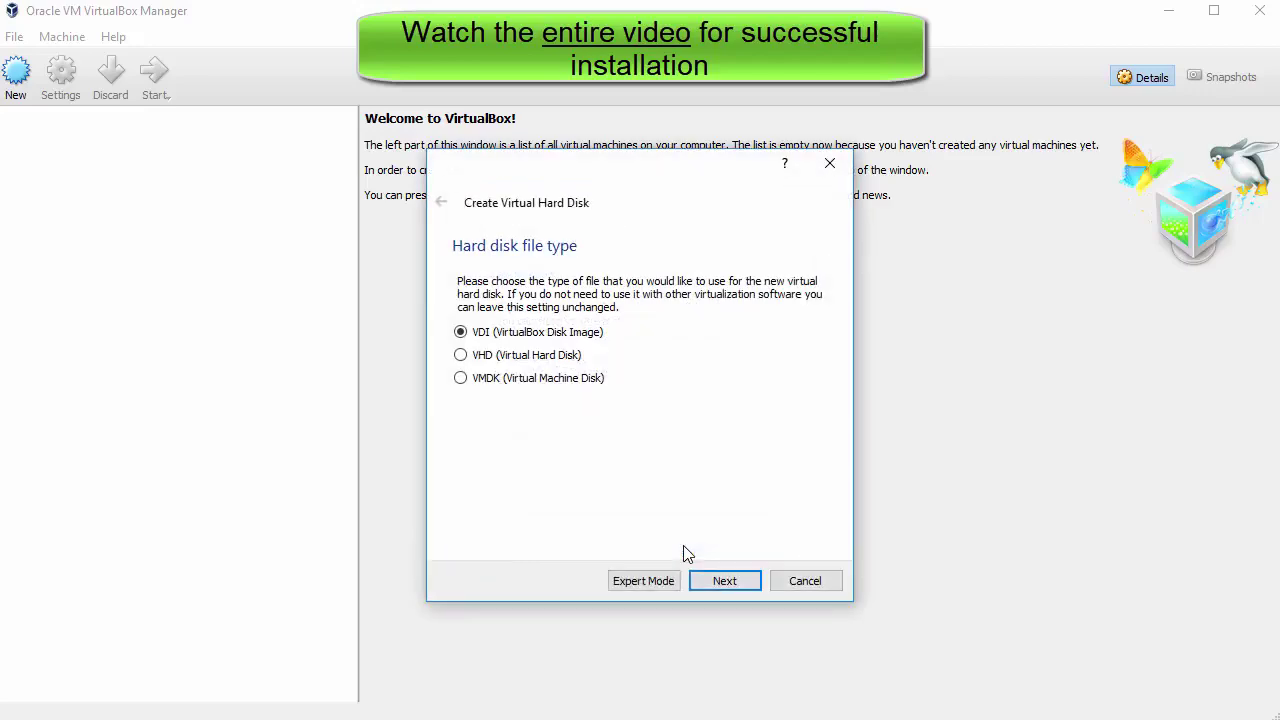
{"action": "left_click", "coordinate": [717, 581]}
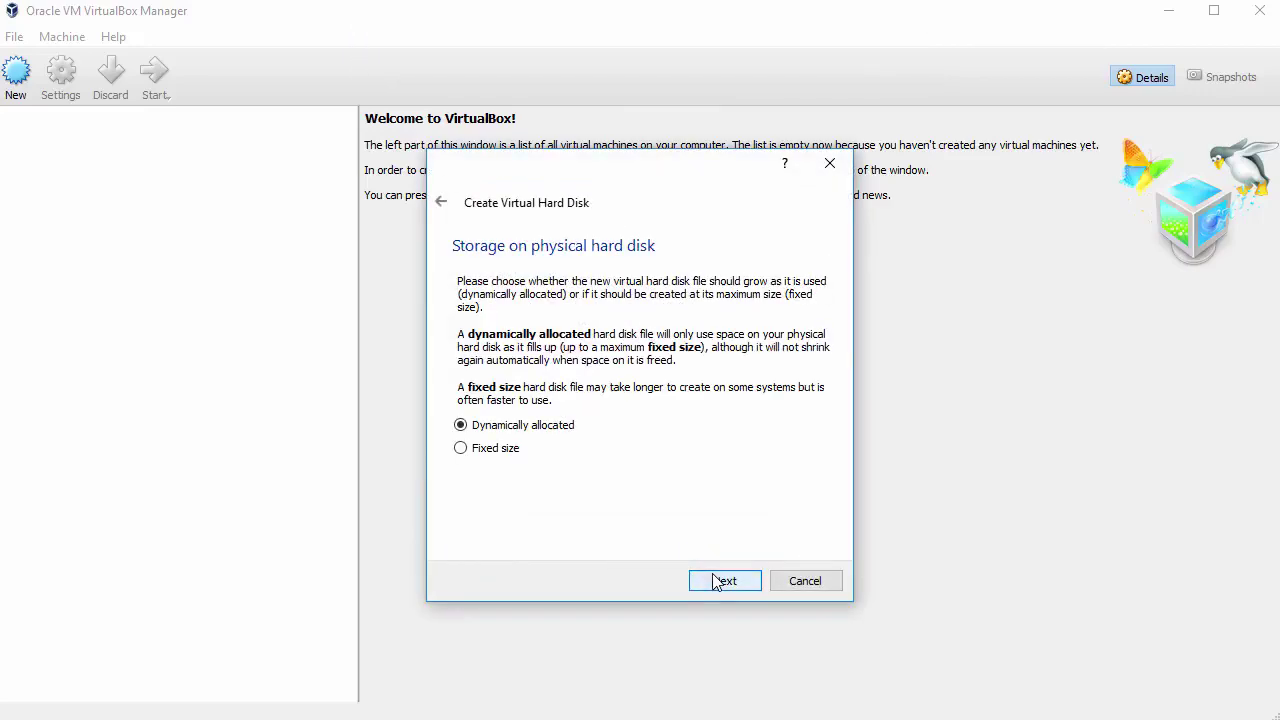
{"action": "left_click", "coordinate": [717, 581]}
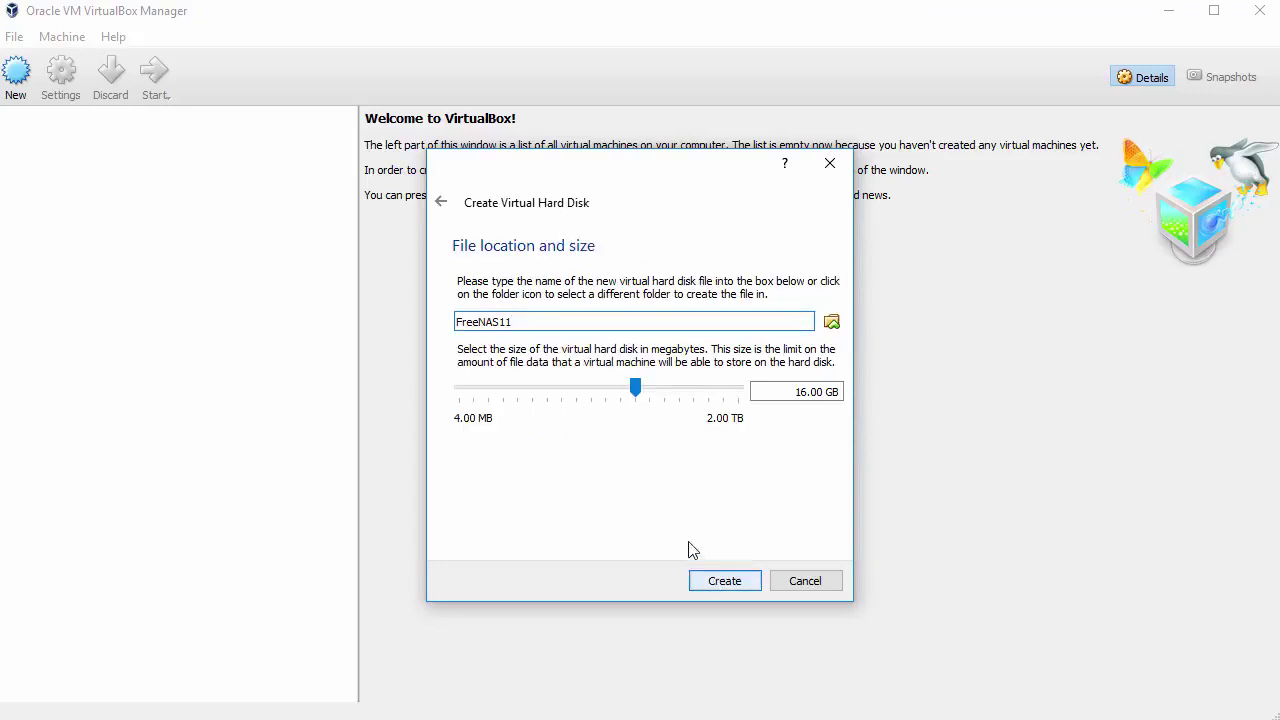
{"action": "left_click_drag", "start_coordinate": [637, 397], "coordinate": [648, 396]}
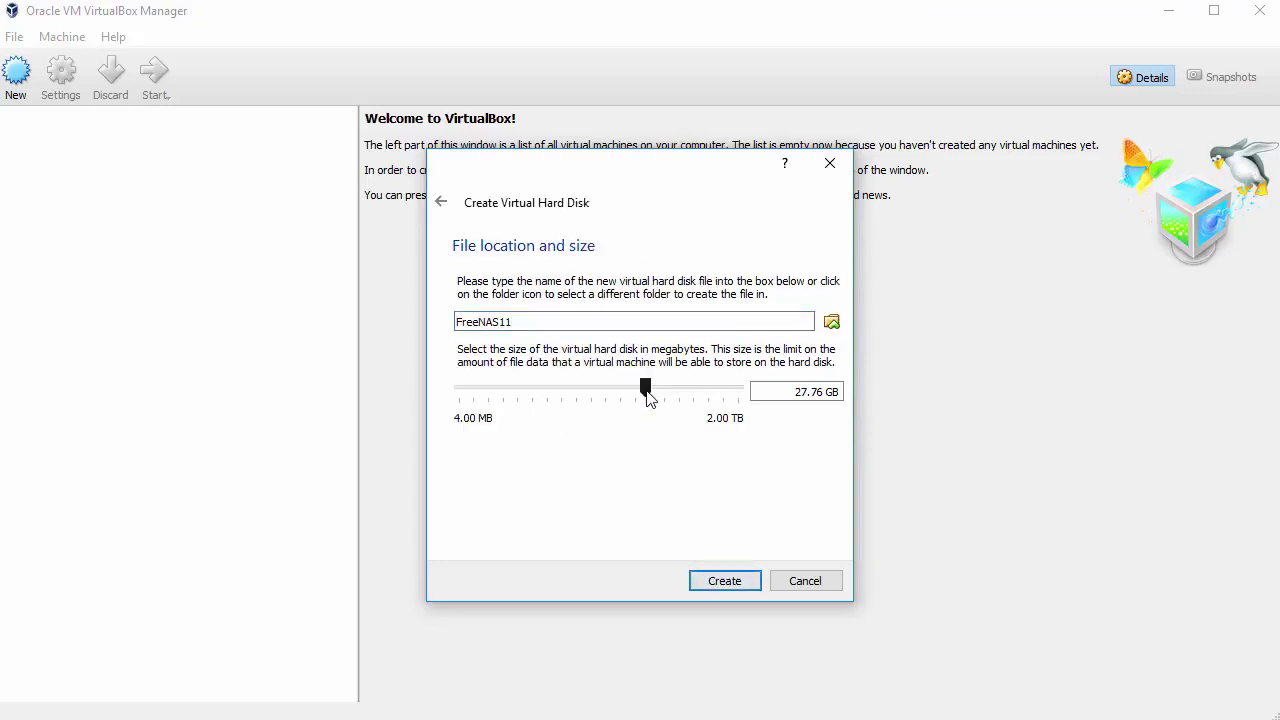
{"action": "left_click", "coordinate": [725, 580]}
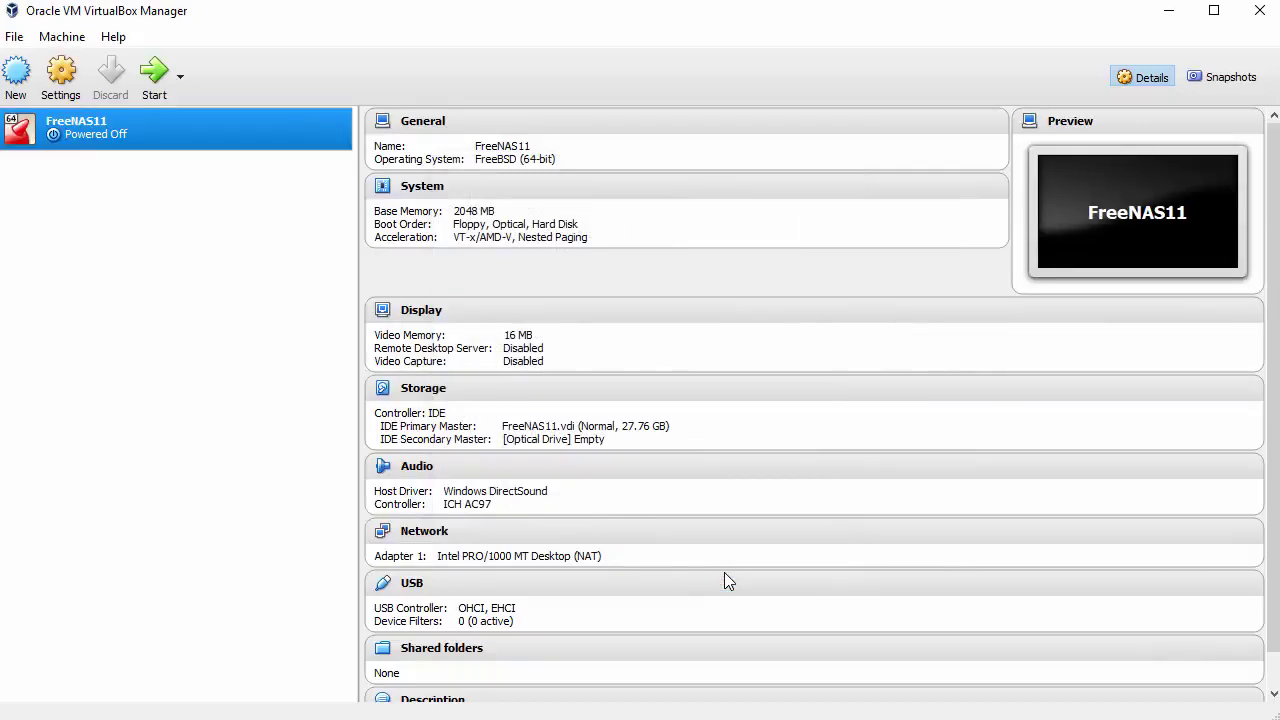
In FreeNAS11's System settings, remove Floppy from the boot order
{"action": "right_click", "coordinate": [257, 128]}
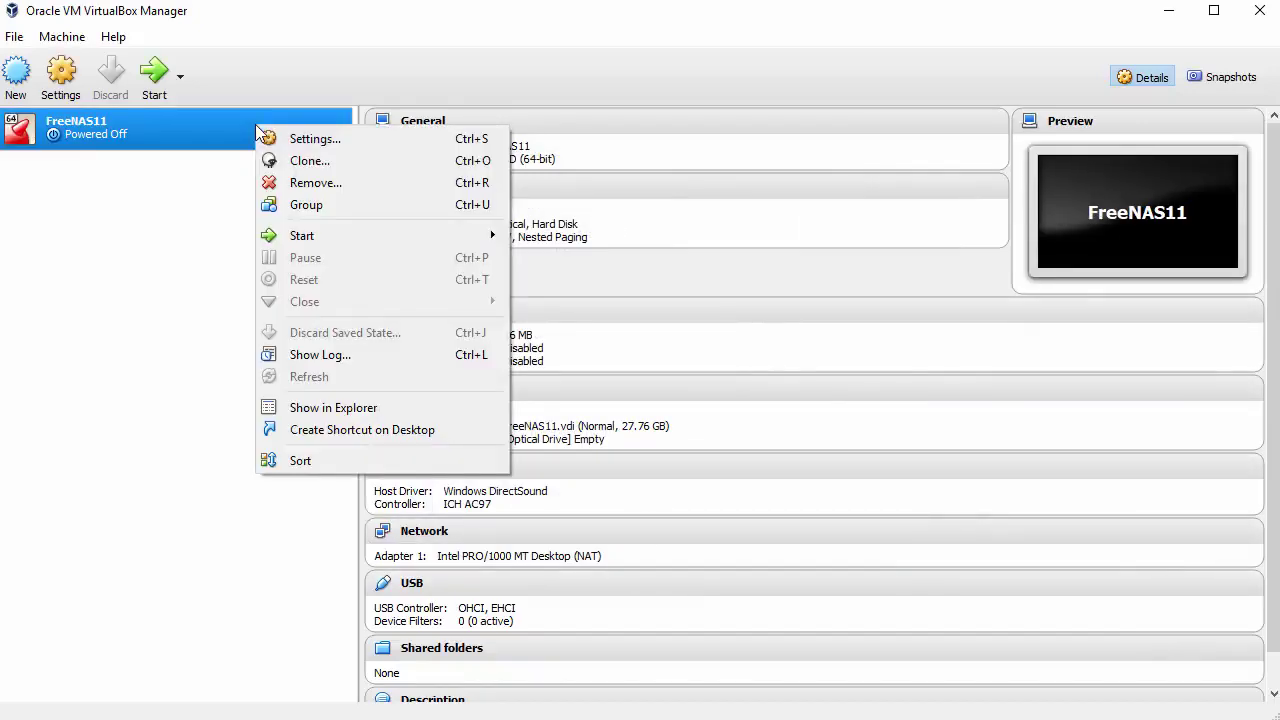
{"action": "left_click", "coordinate": [316, 141]}
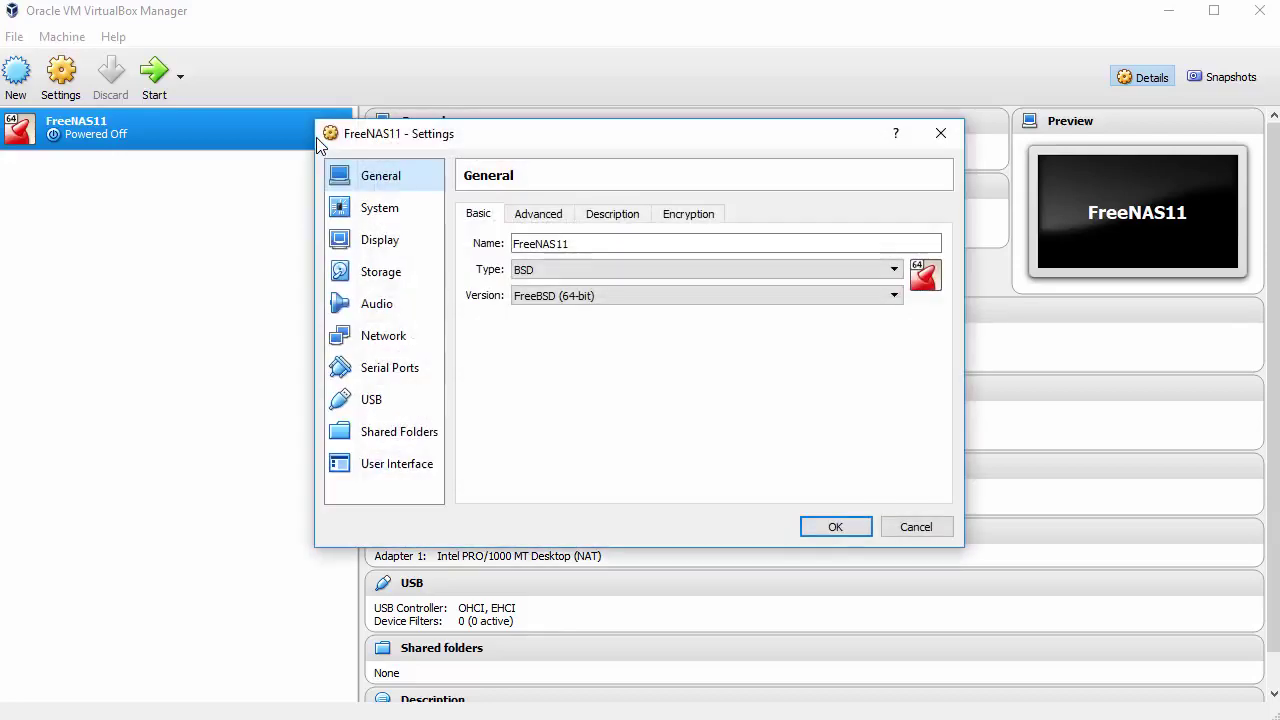
{"action": "left_click", "coordinate": [379, 210]}
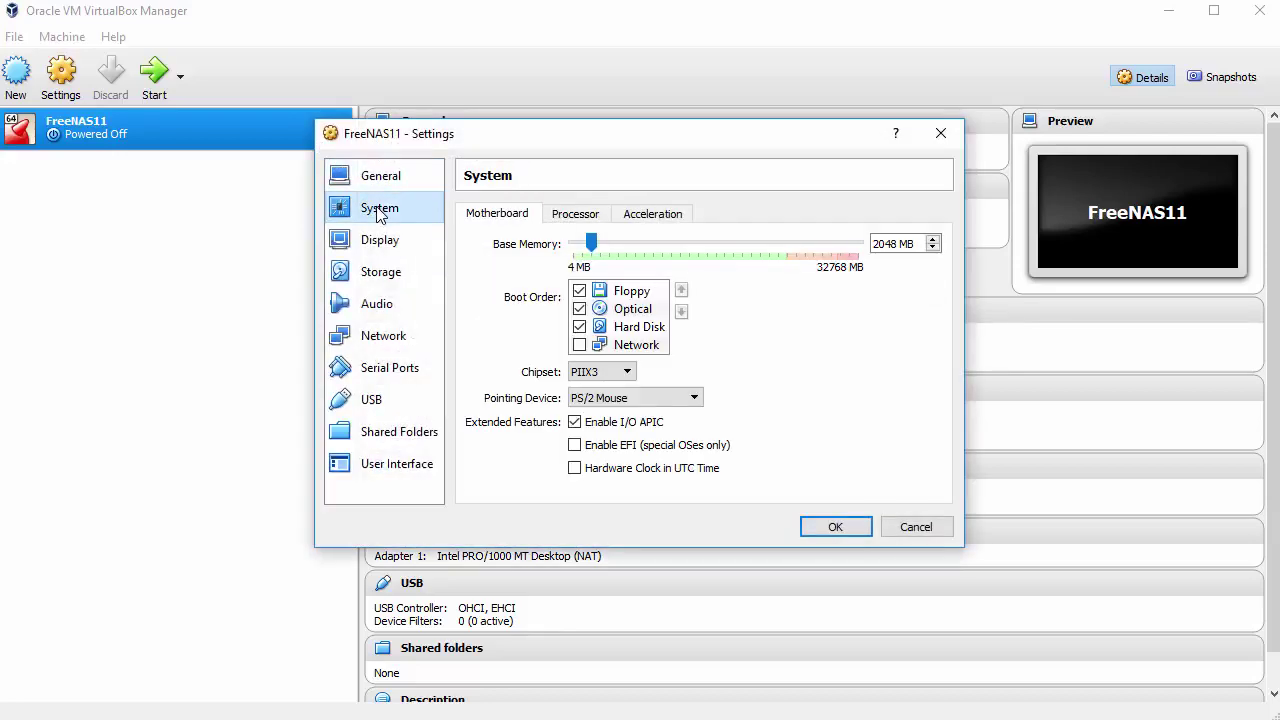
{"action": "left_click", "coordinate": [579, 291]}
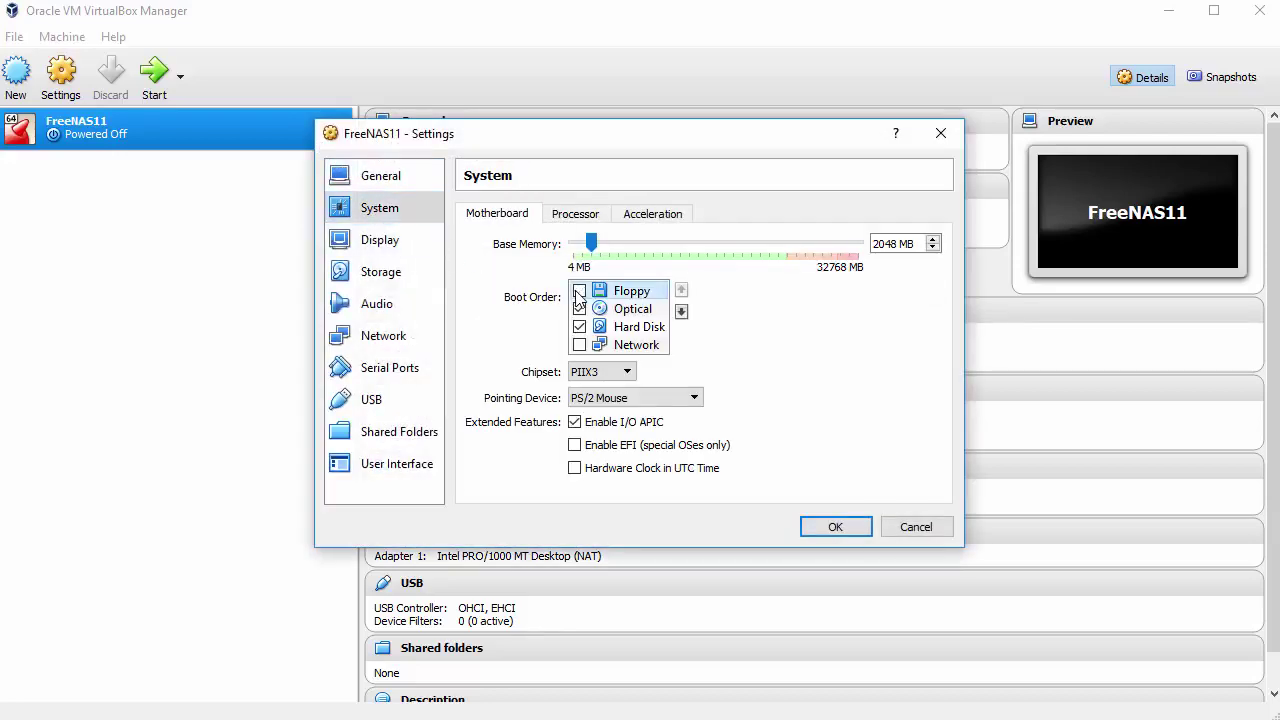
Assign 2 processors and enable PAE/NX
{"action": "left_click", "coordinate": [575, 214]}
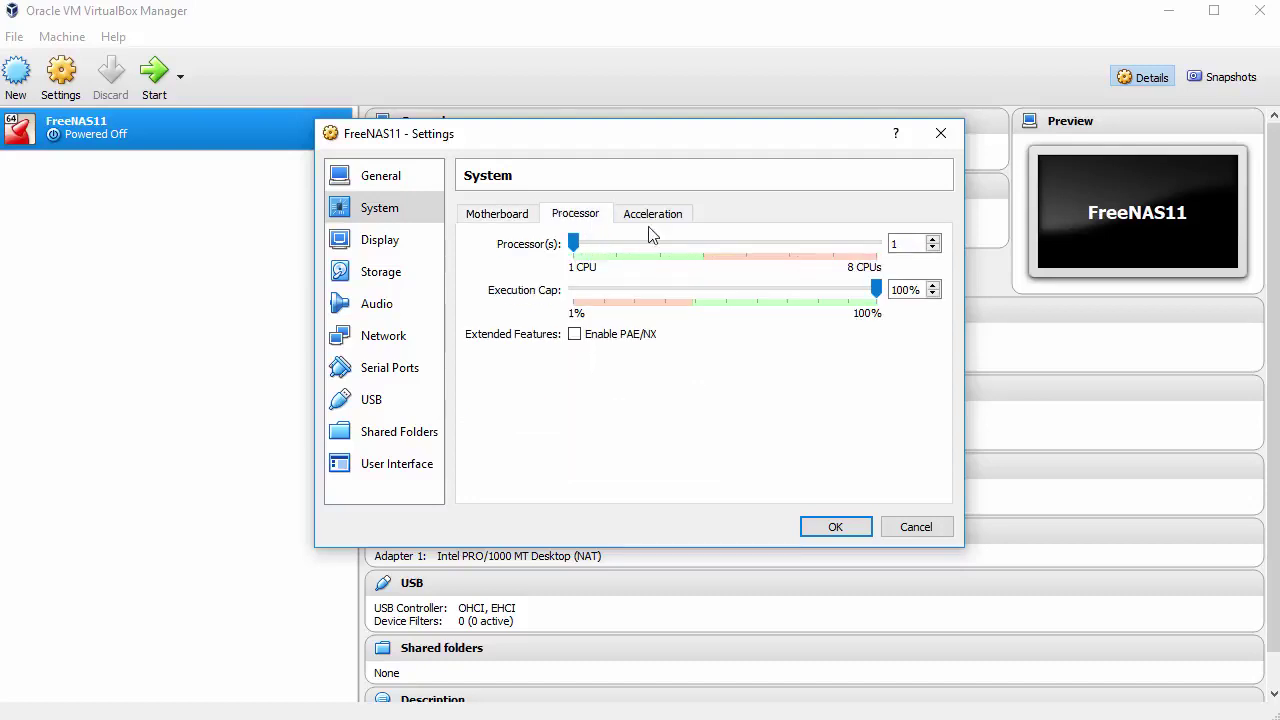
{"action": "left_click", "coordinate": [933, 239]}
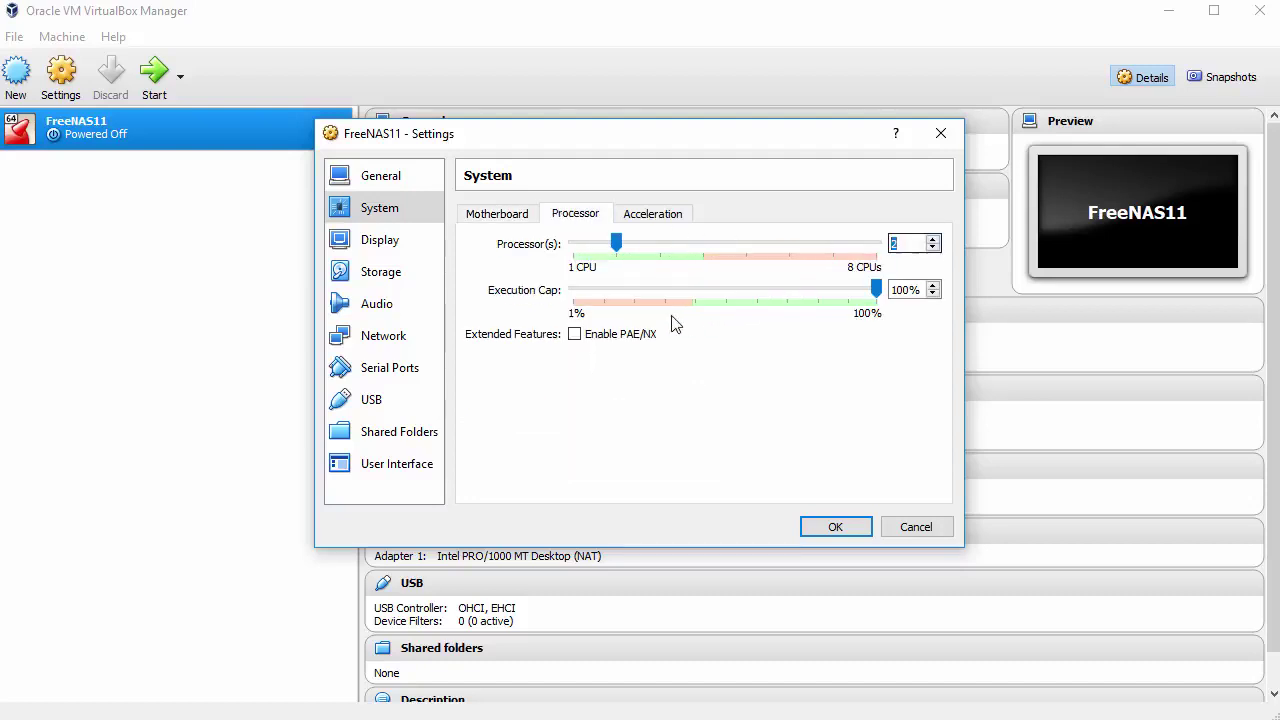
{"action": "left_click", "coordinate": [583, 340]}
Attach FreeNAS-11.0.iso to the empty optical drive on the Storage page
{"action": "left_click", "coordinate": [390, 278]}
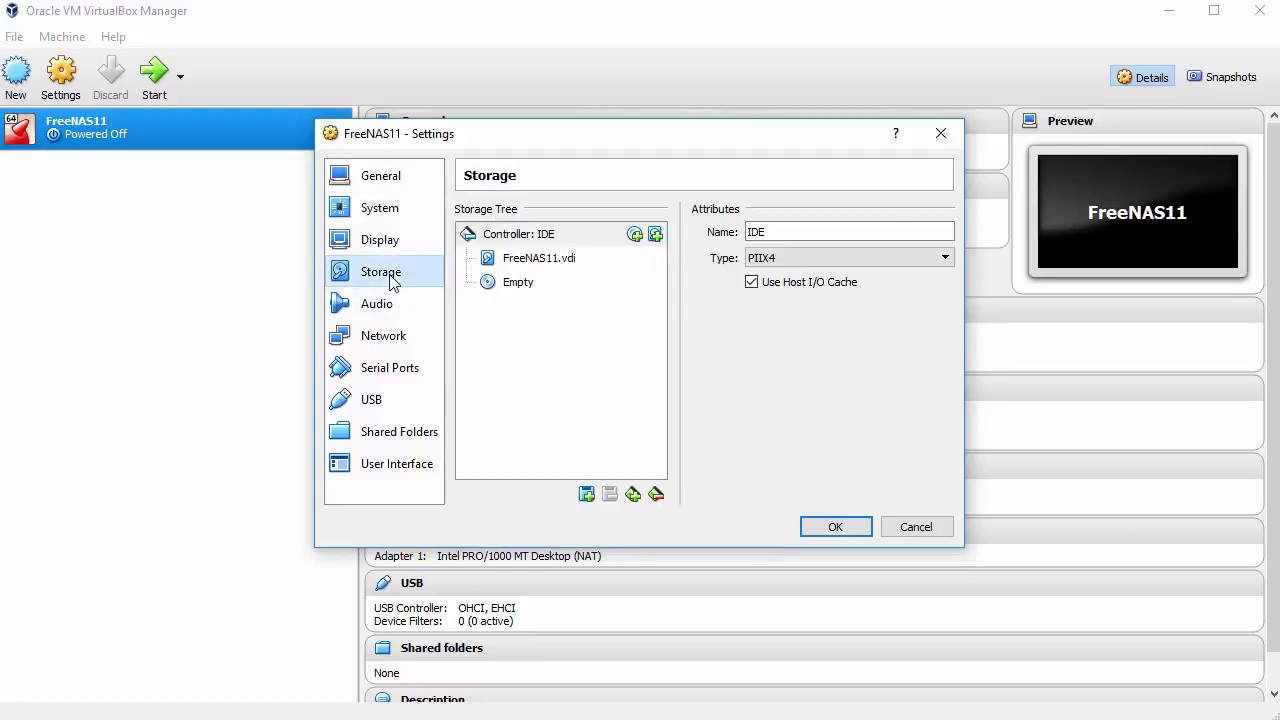
{"action": "left_click", "coordinate": [513, 289]}
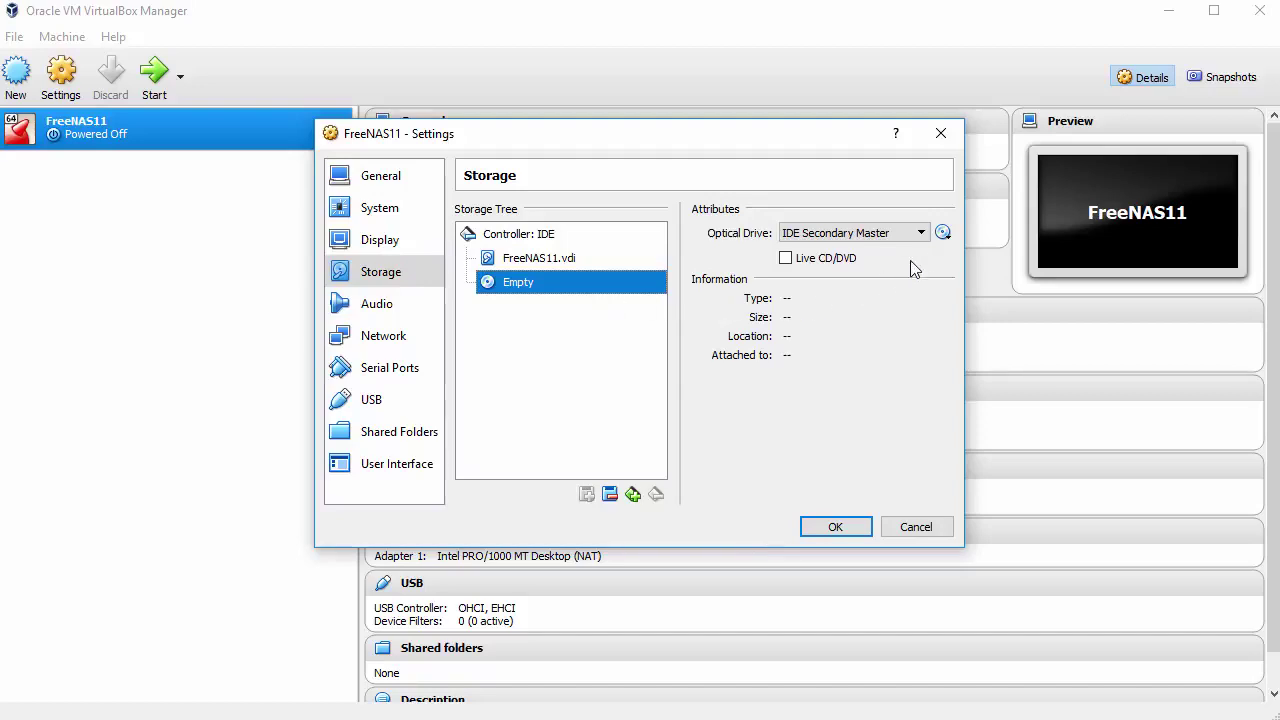
{"action": "left_click", "coordinate": [943, 234]}
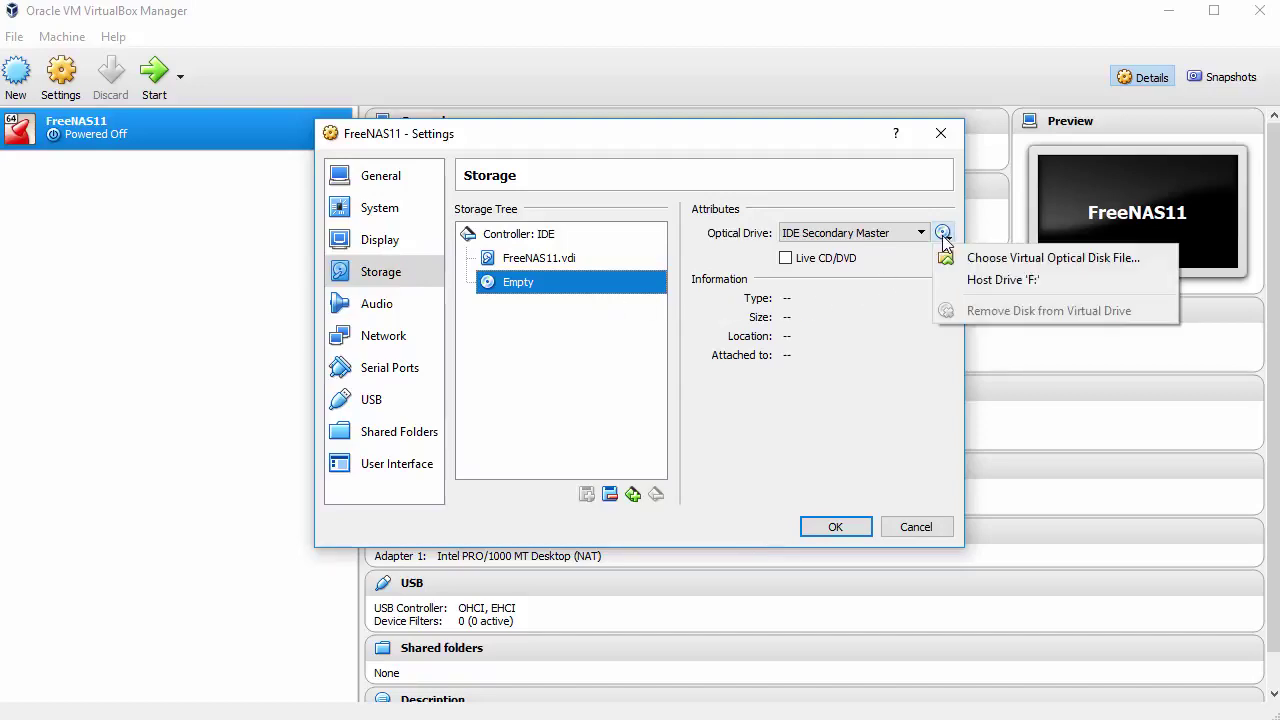
{"action": "left_click", "coordinate": [1005, 260]}
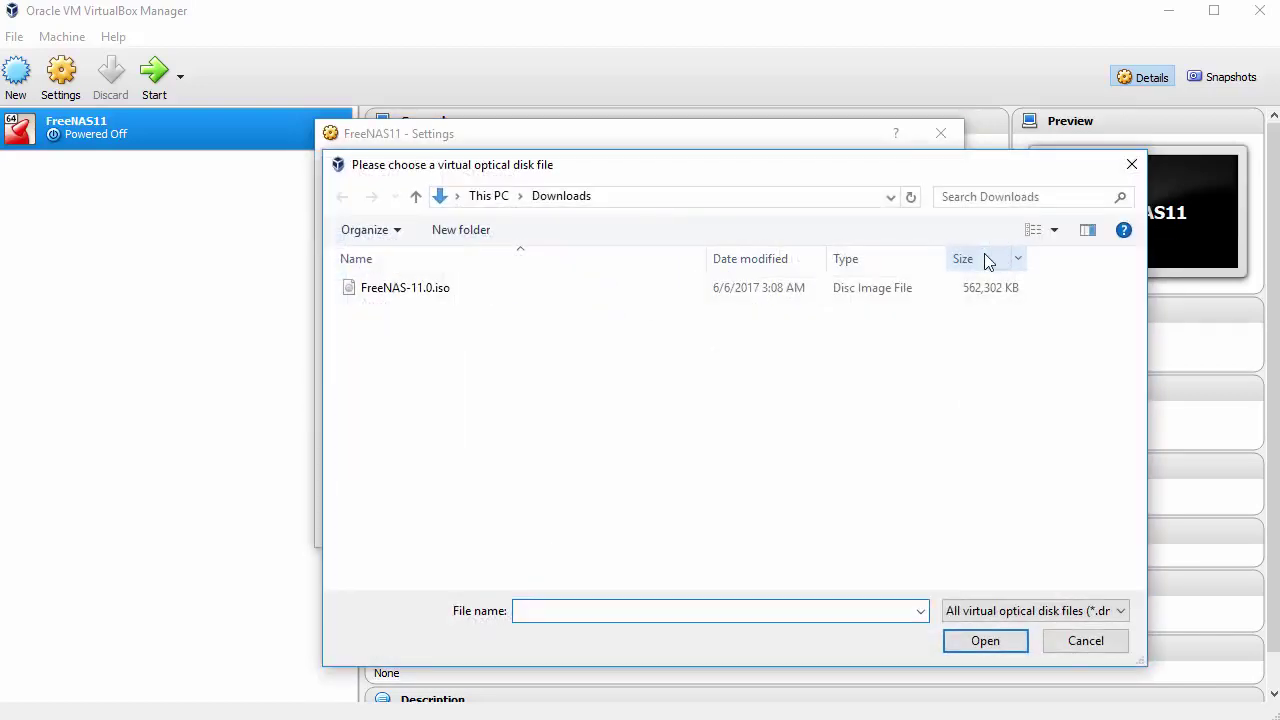
{"action": "left_click", "coordinate": [474, 290]}
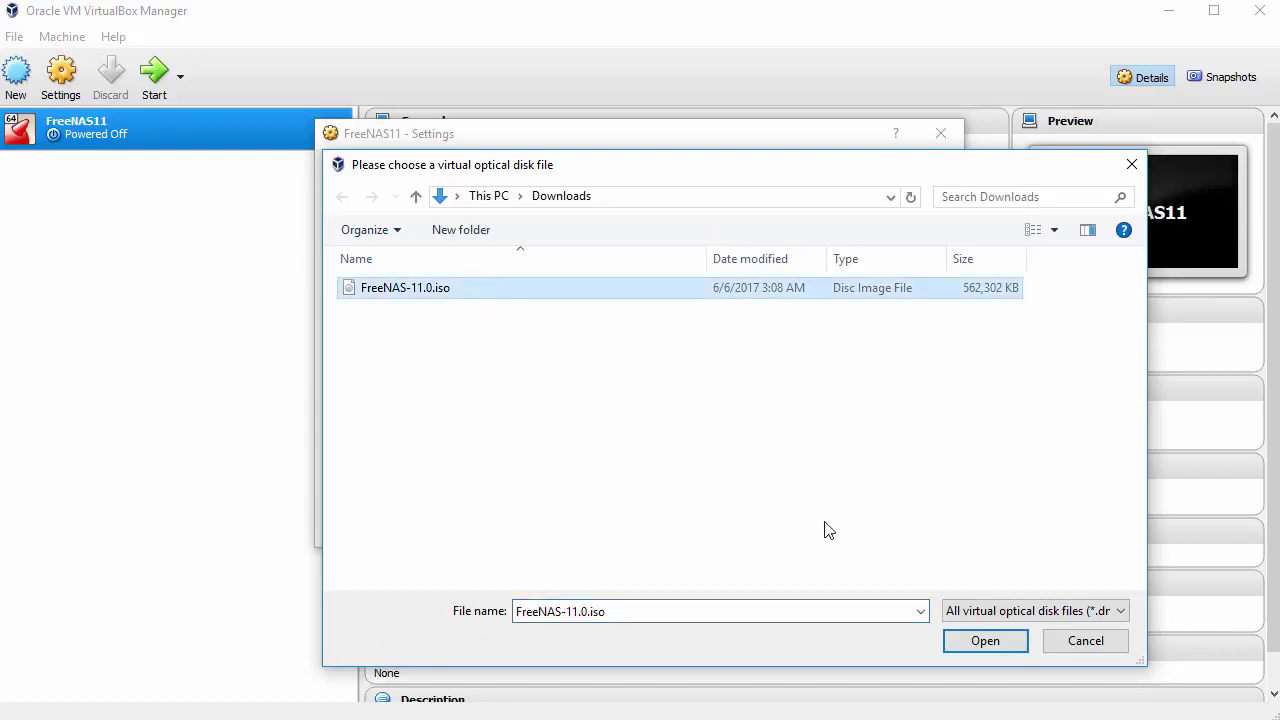
{"action": "left_click", "coordinate": [984, 641]}
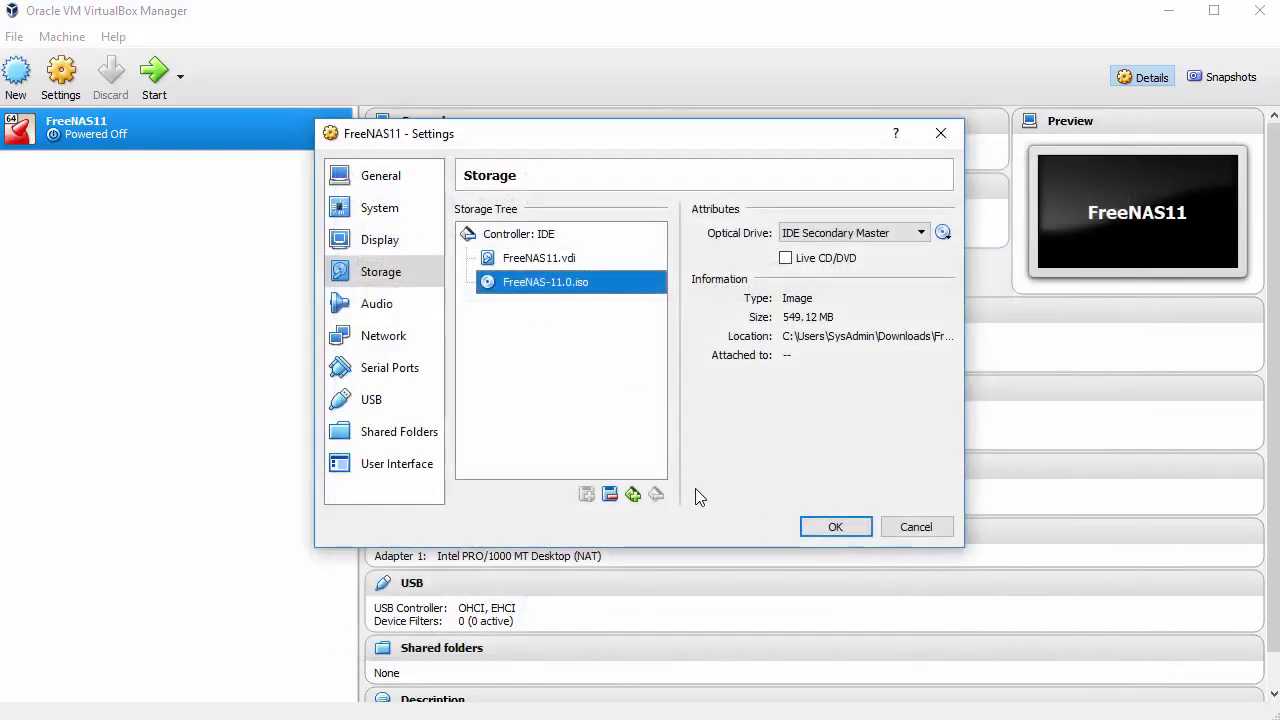
{"action": "left_click", "coordinate": [634, 494]}
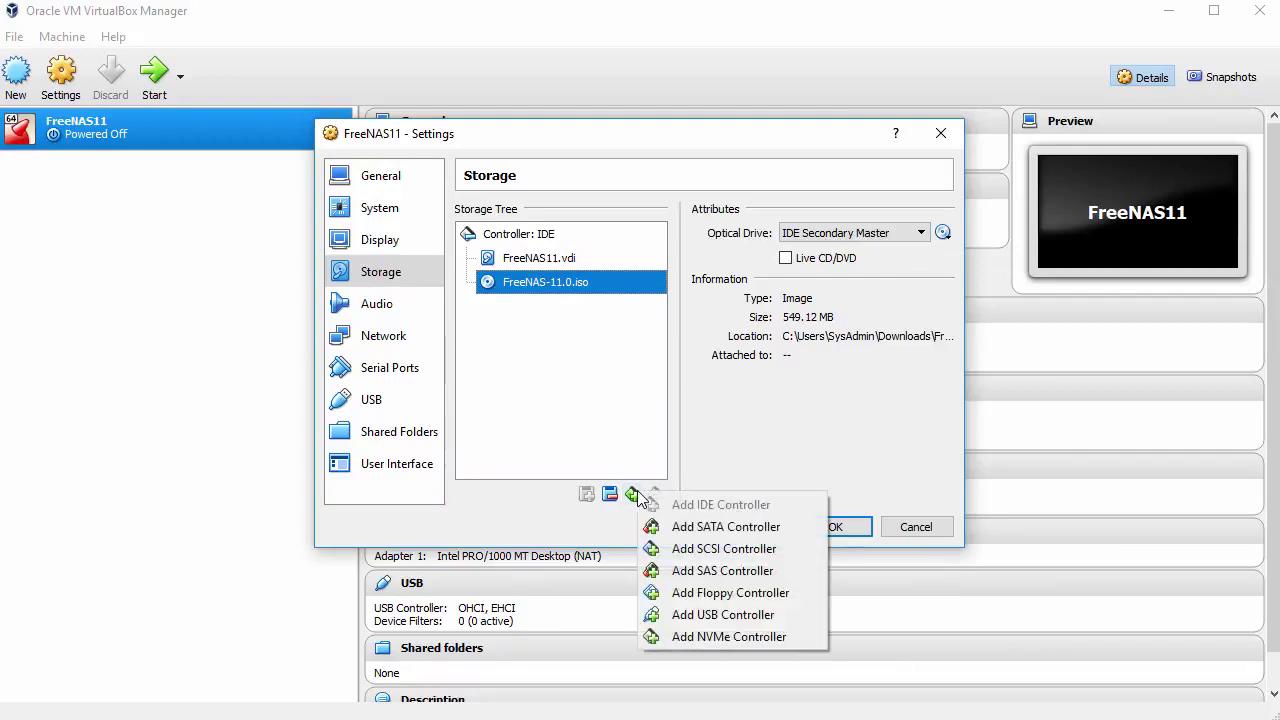
Add a SATA controller and attach a new dynamically allocated 16 GB VDI disk, NewVirtualDisk1
{"action": "left_click", "coordinate": [718, 532]}
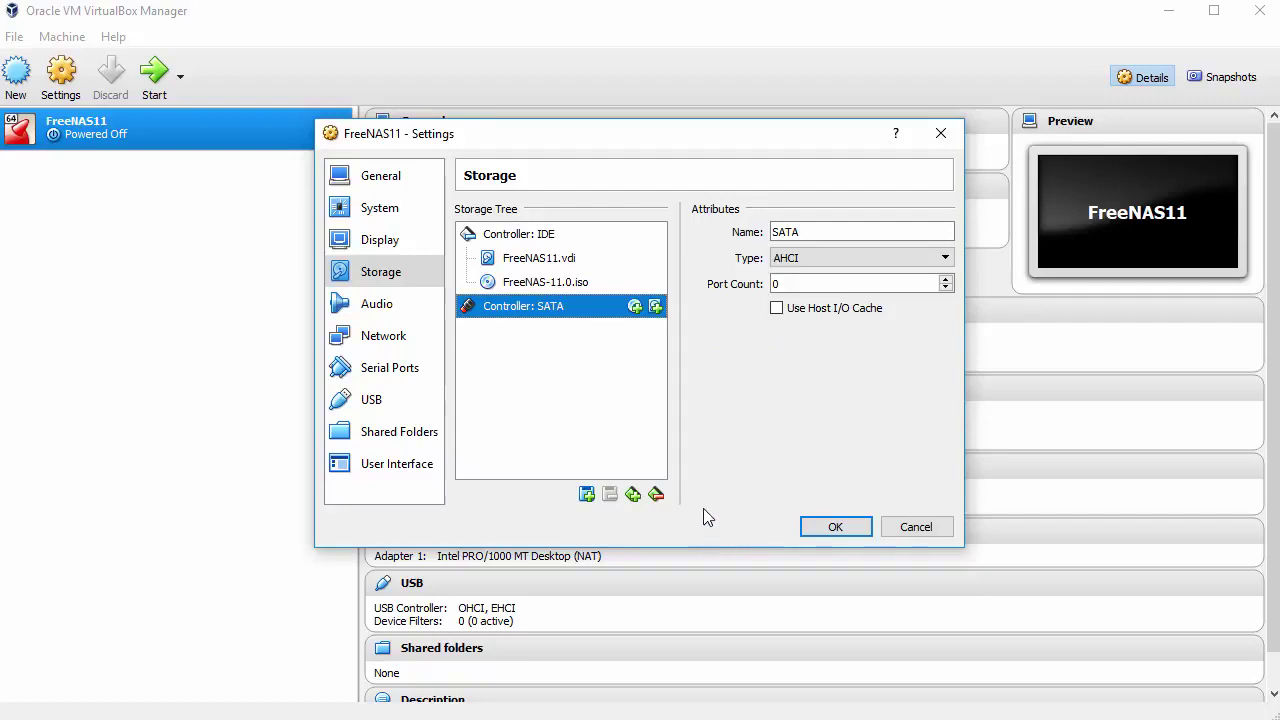
{"action": "left_click", "coordinate": [655, 307]}
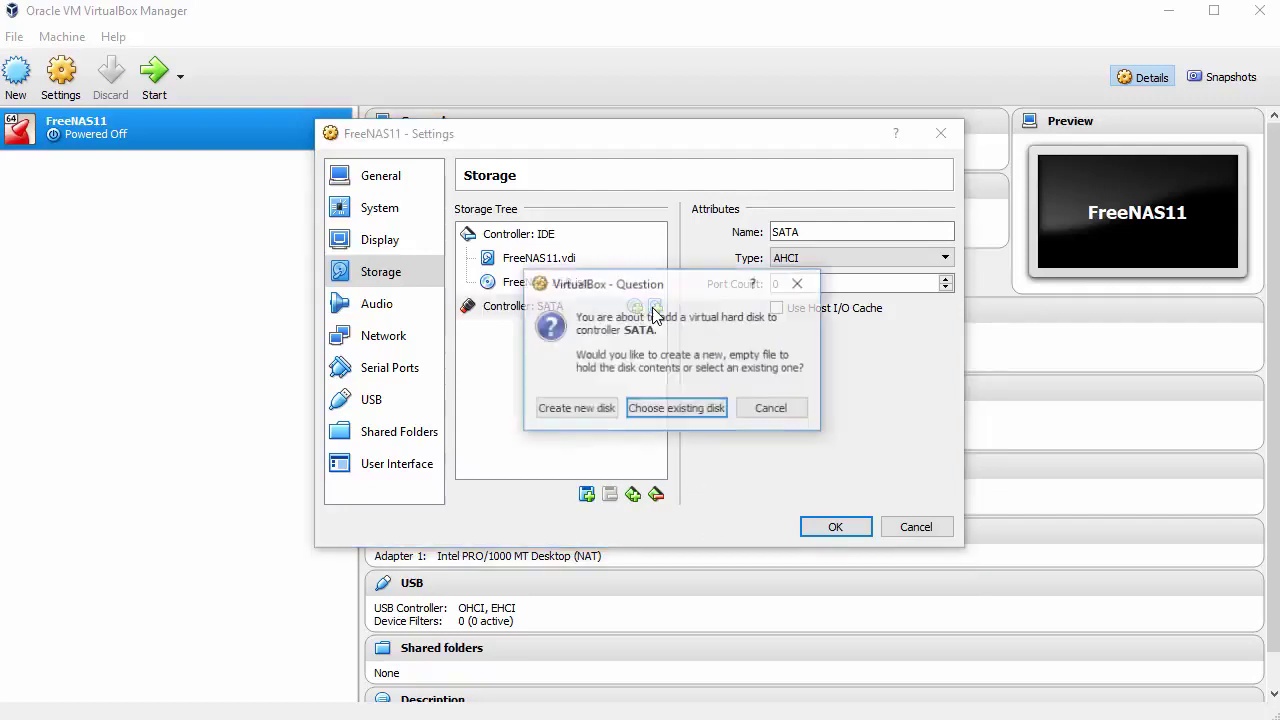
{"action": "left_click", "coordinate": [576, 409]}
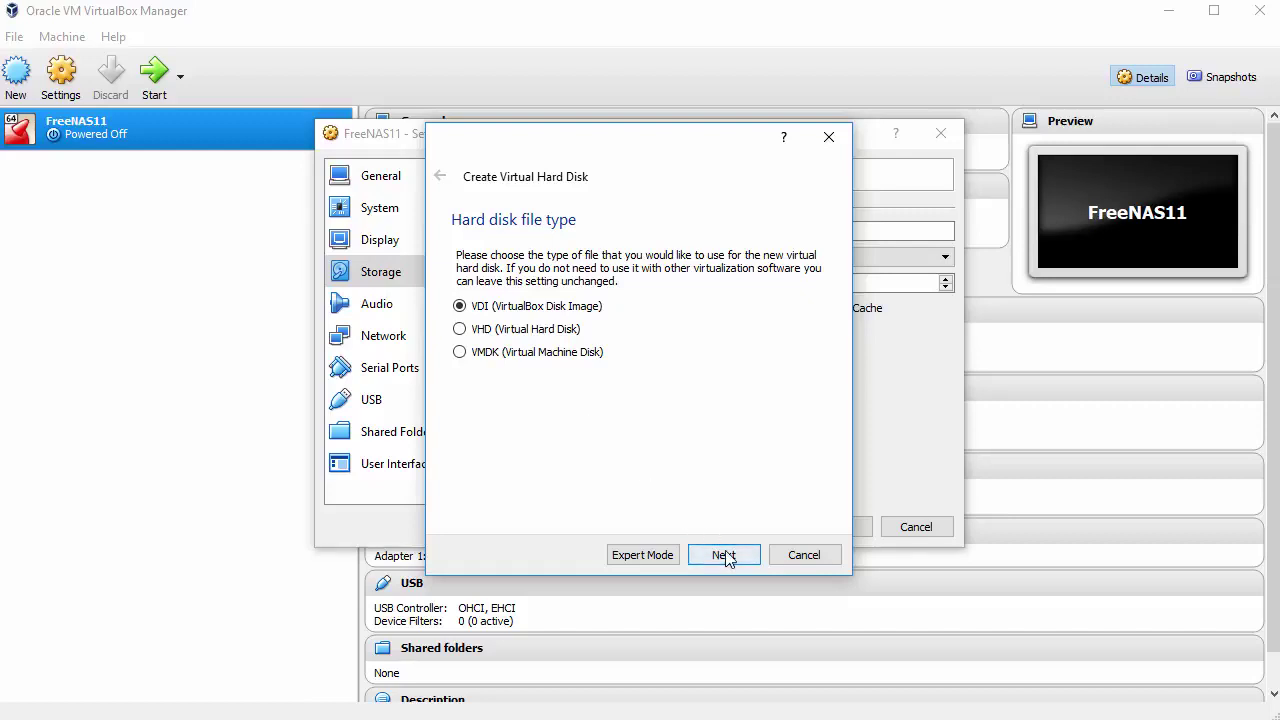
{"action": "left_click", "coordinate": [724, 555]}
{"action": "left_click", "coordinate": [724, 555]}
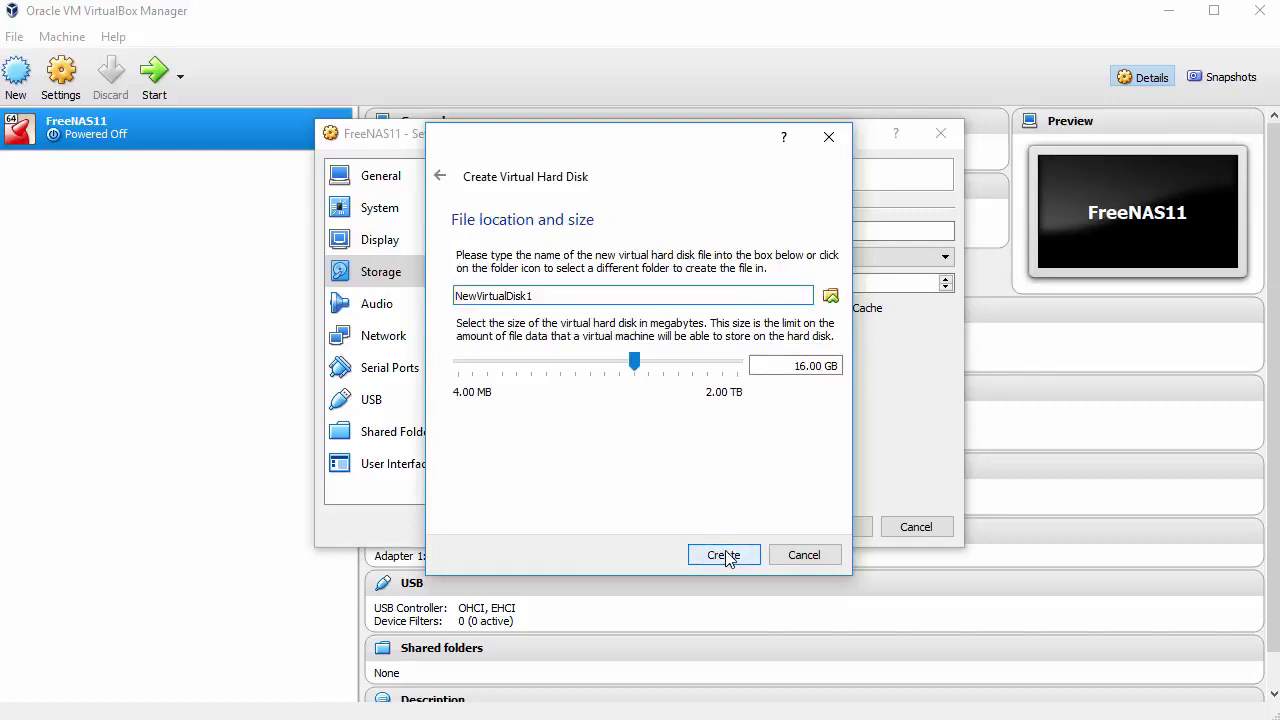
{"action": "left_click", "coordinate": [724, 555]}
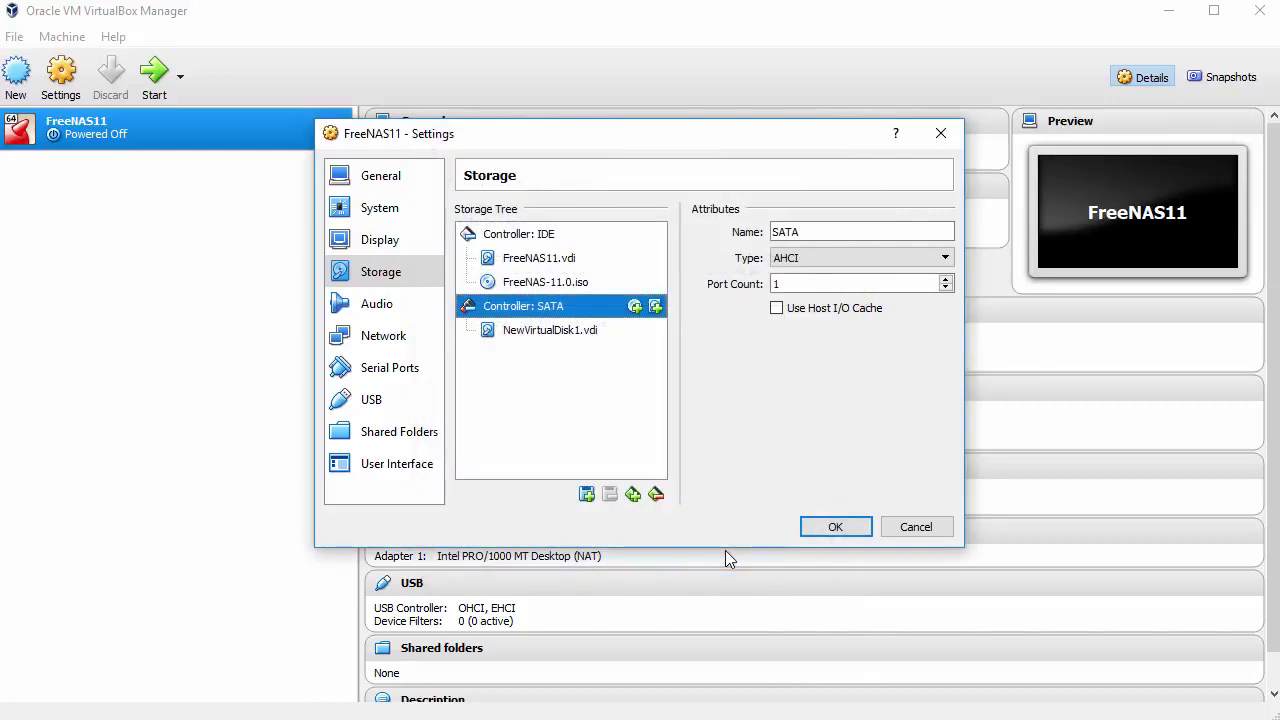
Attach a second new 16 GB dynamically allocated VDI disk, NewVirtualDisk2
{"action": "left_click", "coordinate": [655, 307]}
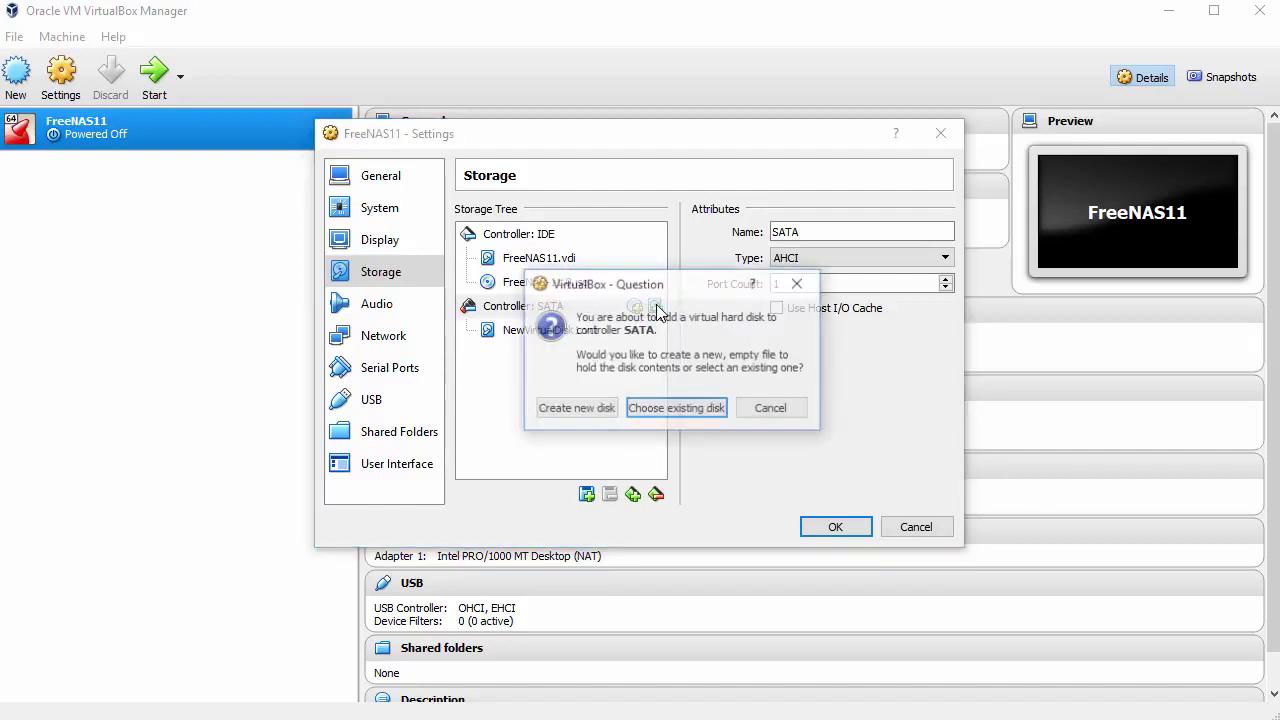
{"action": "left_click", "coordinate": [593, 410]}
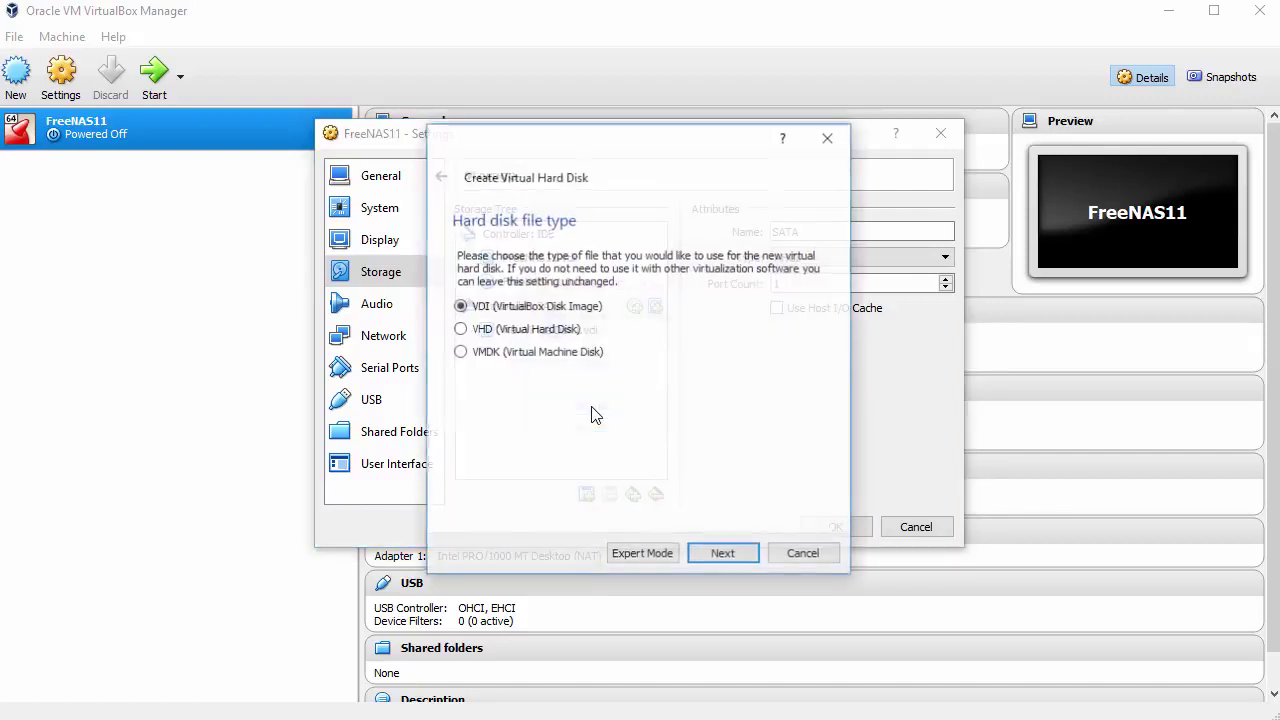
{"action": "left_click", "coordinate": [724, 555]}
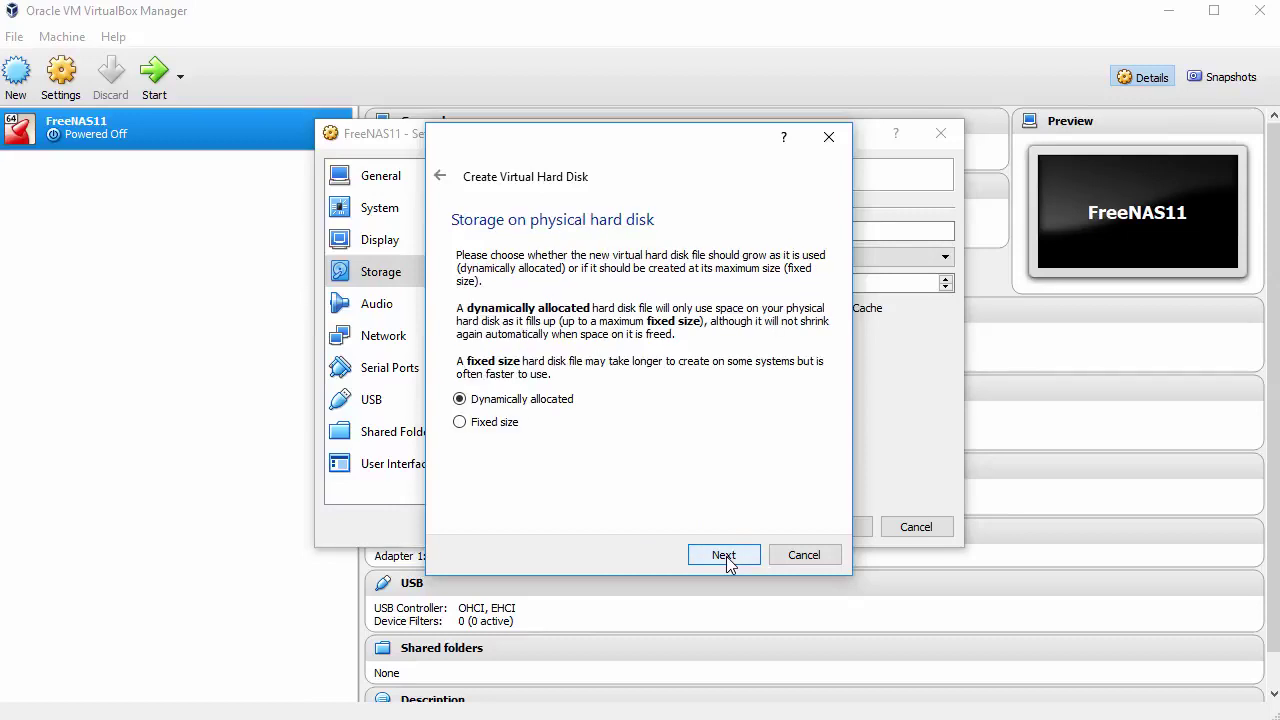
{"action": "left_click", "coordinate": [724, 555]}
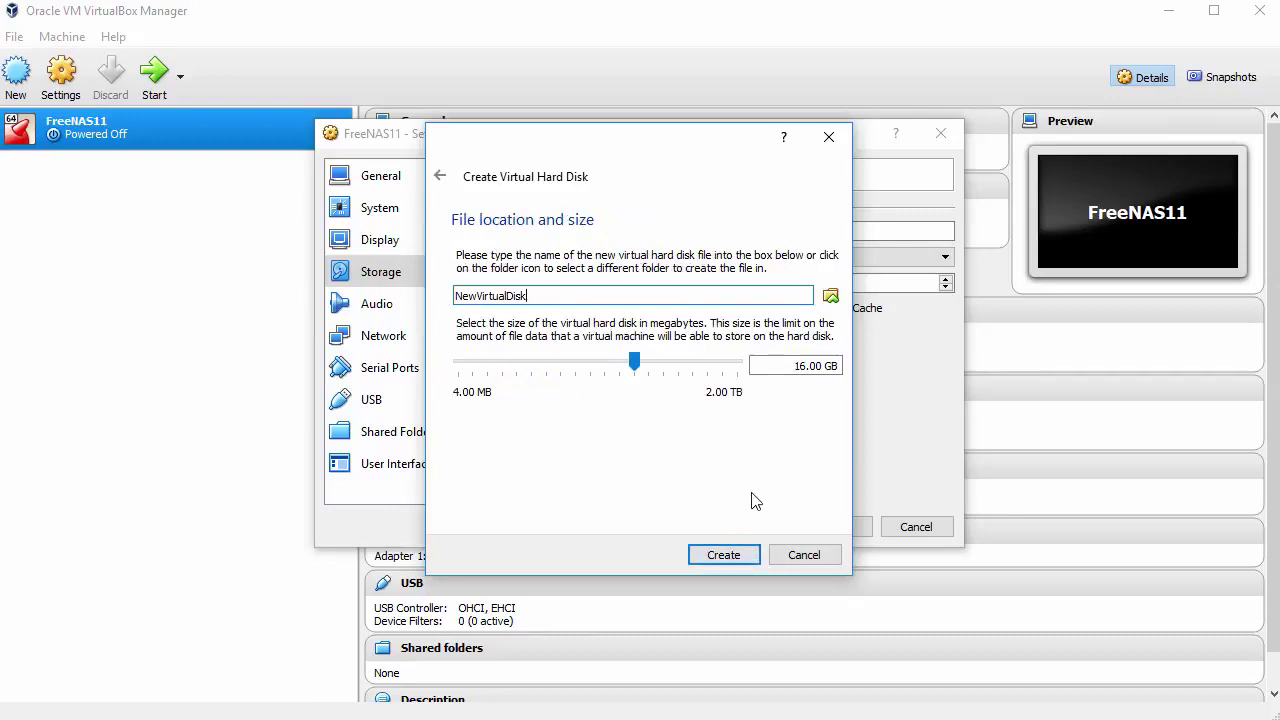
{"action": "left_click", "coordinate": [726, 554]}
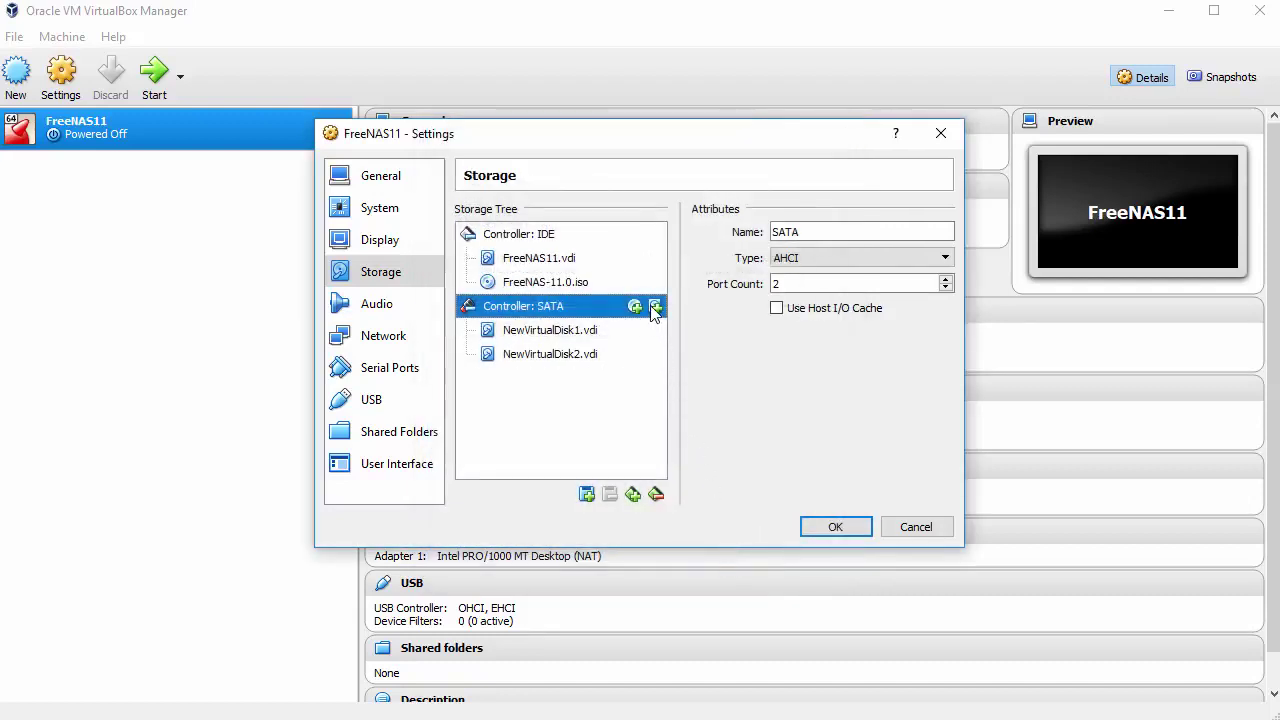
Create a third 16 GB VDI disk named NewVirtualDisk3 on the SATA controller
{"action": "left_click", "coordinate": [655, 307]}
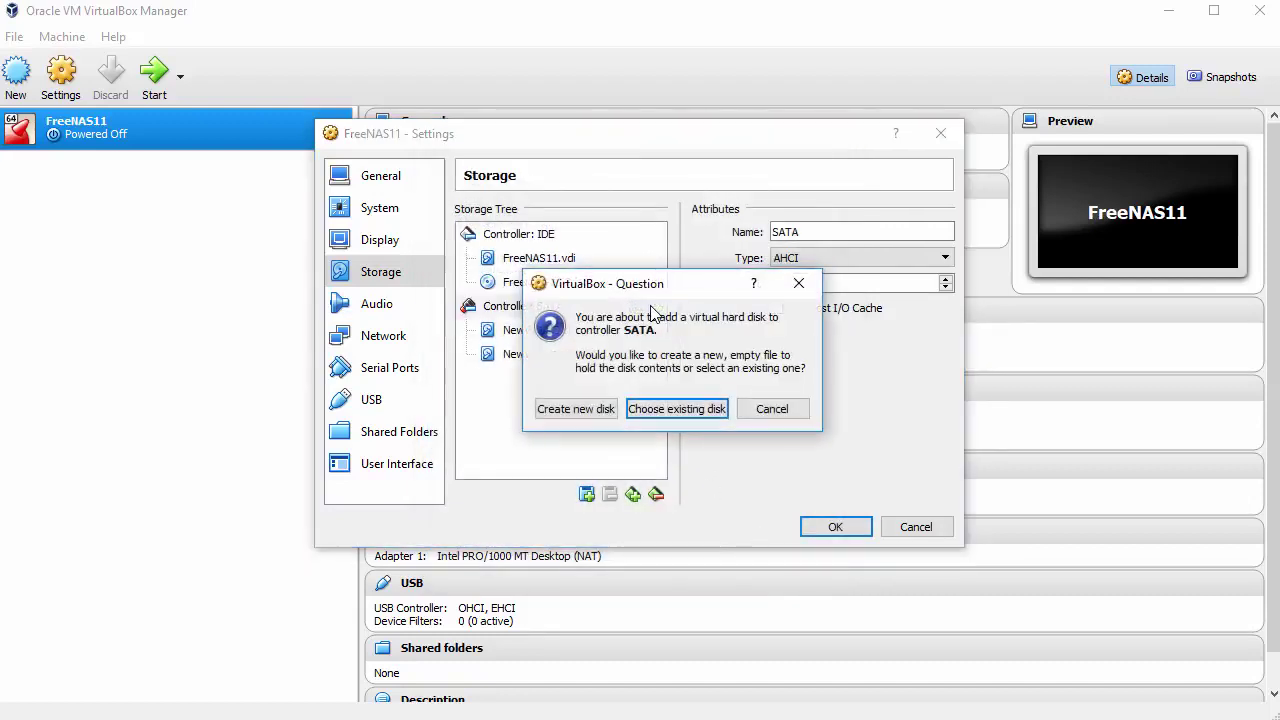
{"action": "left_click", "coordinate": [574, 409]}
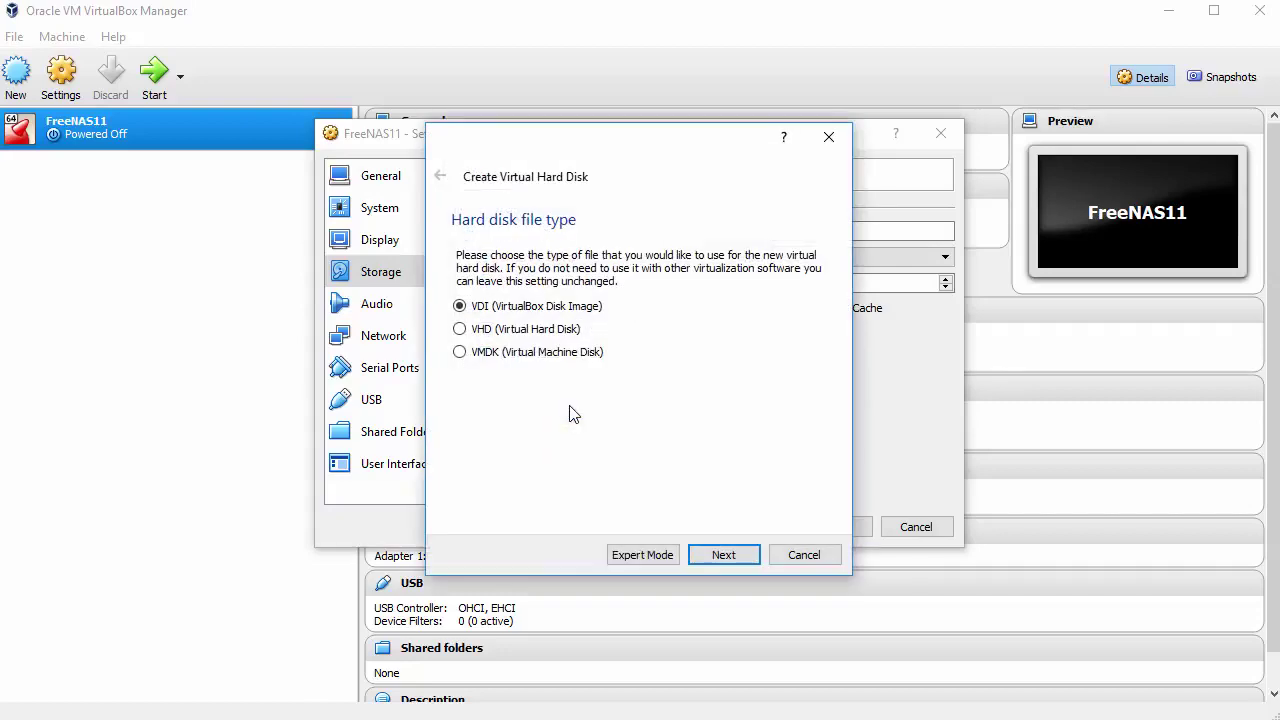
{"action": "left_click", "coordinate": [713, 556]}
{"action": "left_click", "coordinate": [712, 555]}
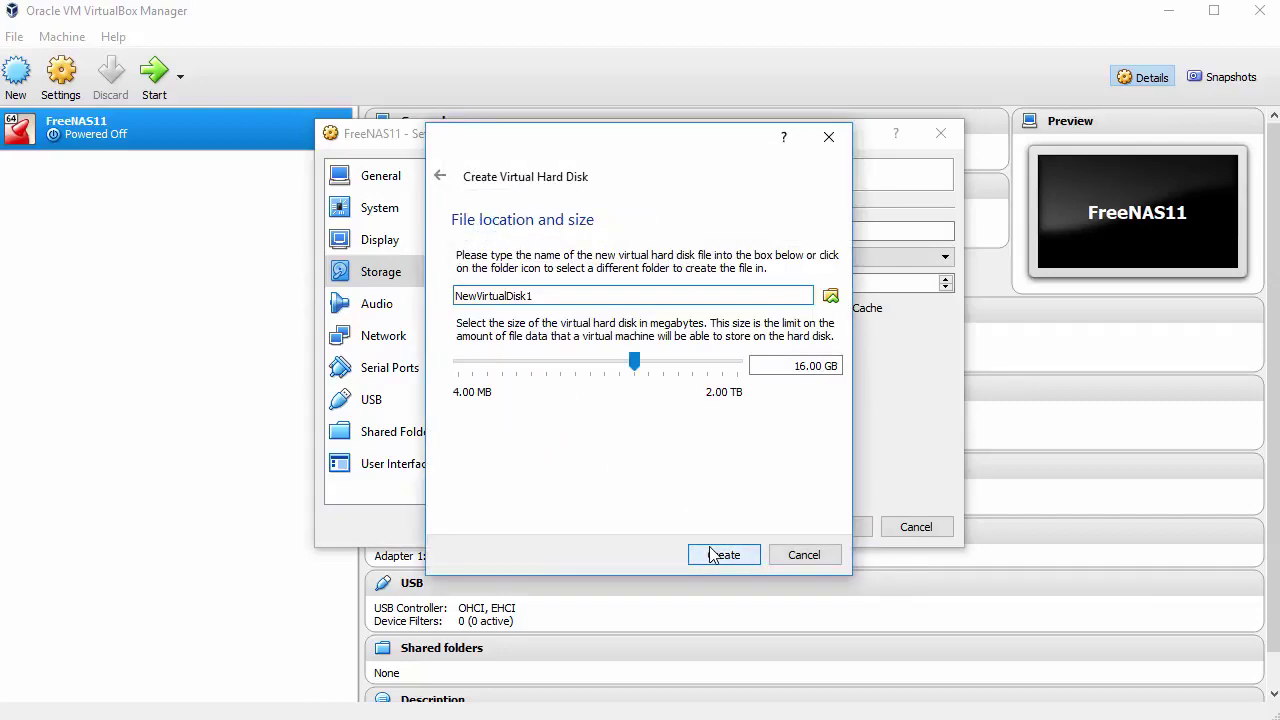
{"action": "key", "text": "BackSpace"}
{"action": "type", "text": "3"}
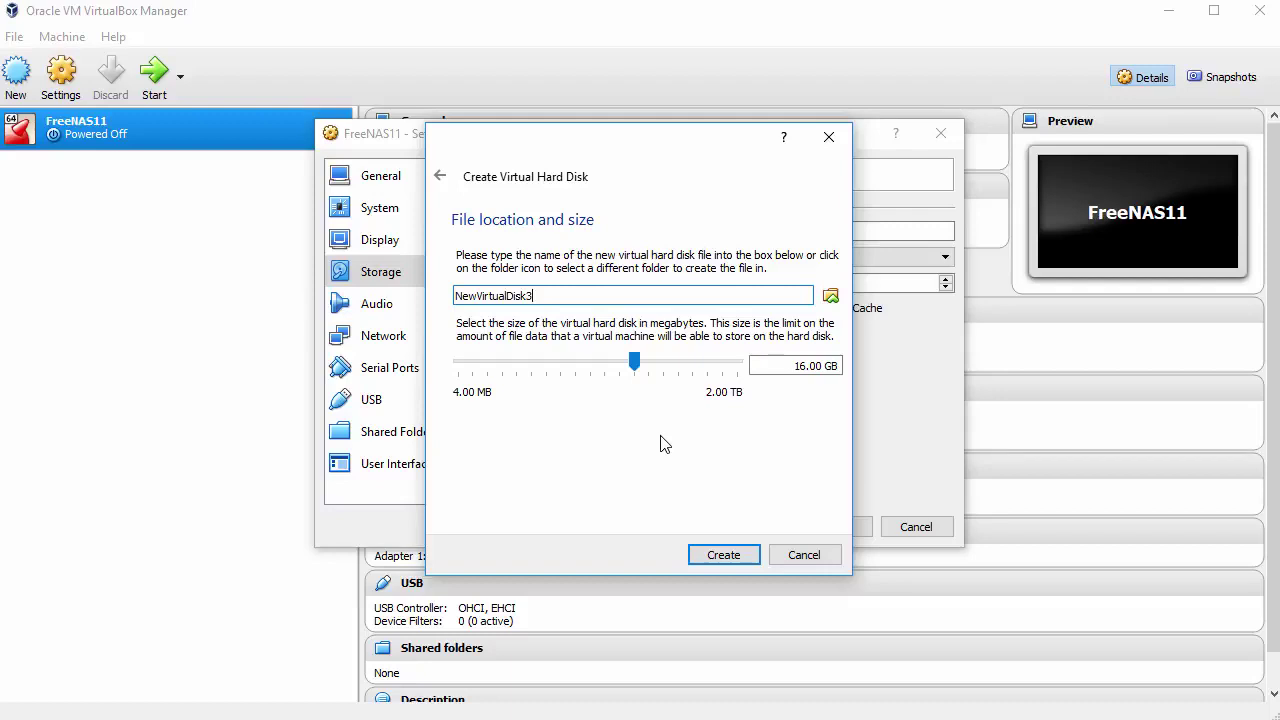
{"action": "left_click", "coordinate": [723, 556]}
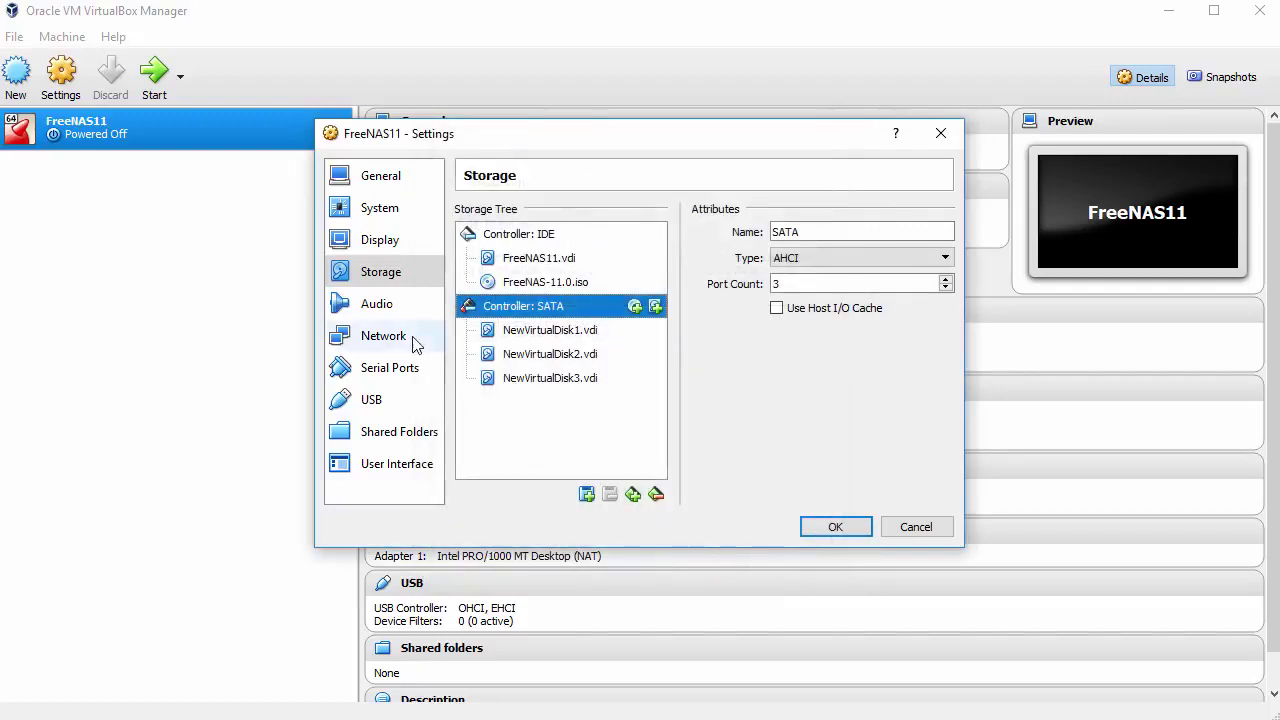
Disable audio, set adapter 1 to Bridged Adapter, save, and start FreeNAS11
{"action": "left_click", "coordinate": [379, 306]}
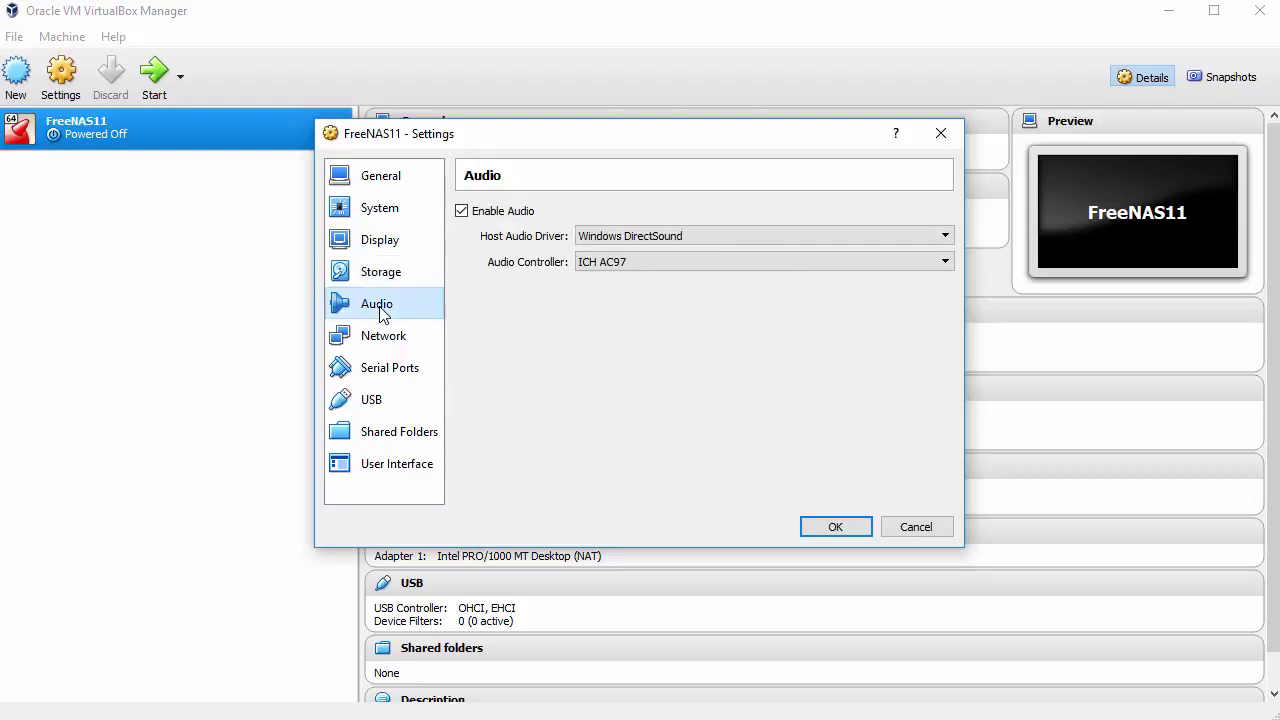
{"action": "left_click", "coordinate": [461, 212]}
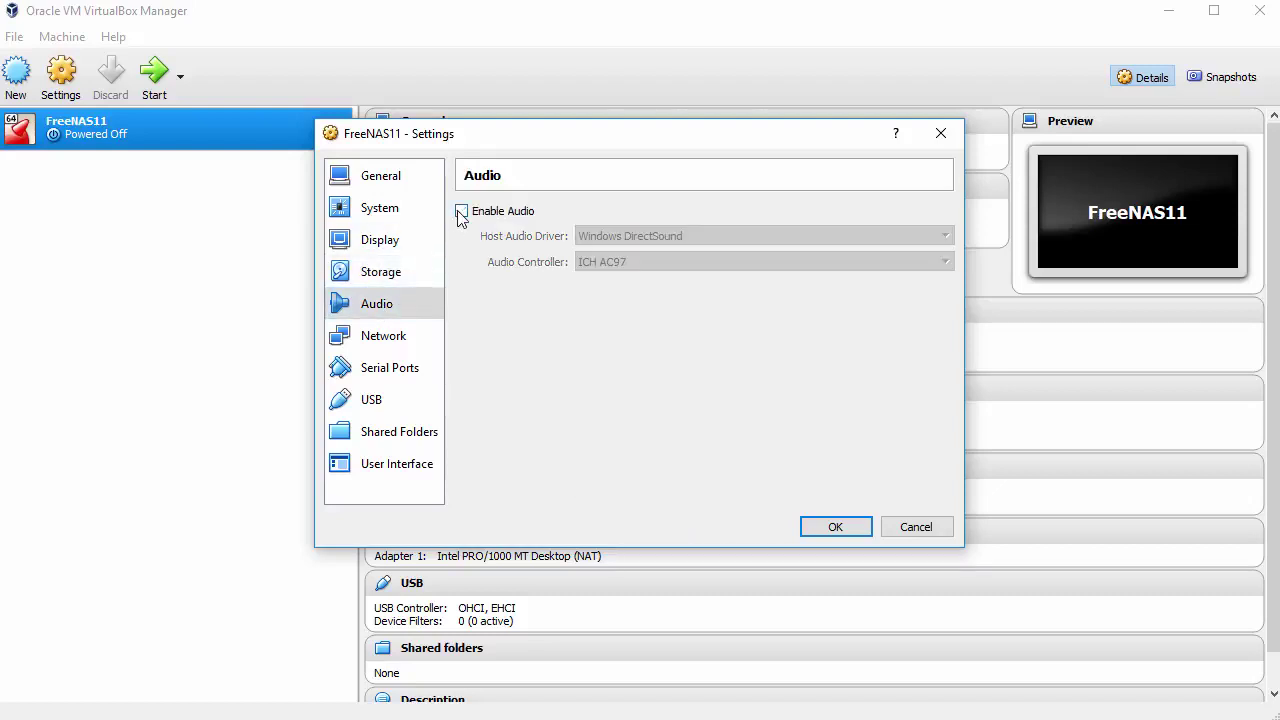
{"action": "left_click", "coordinate": [389, 340]}
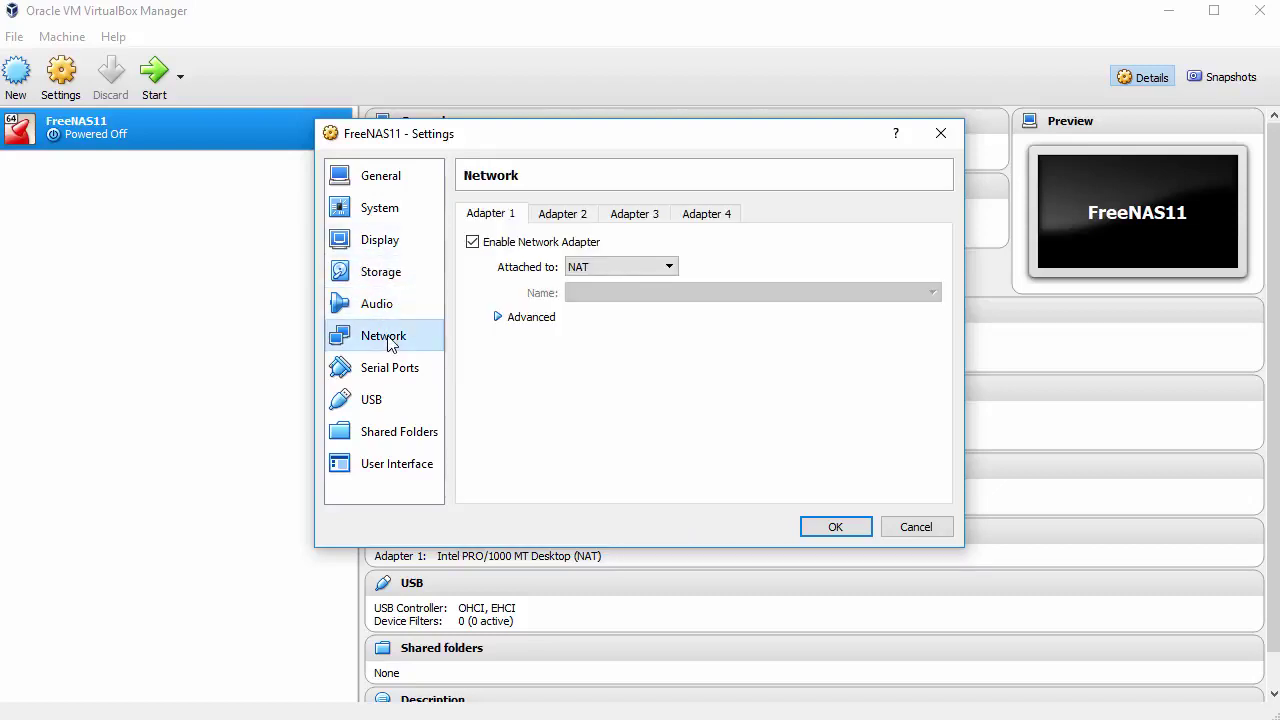
{"action": "left_click", "coordinate": [665, 269]}
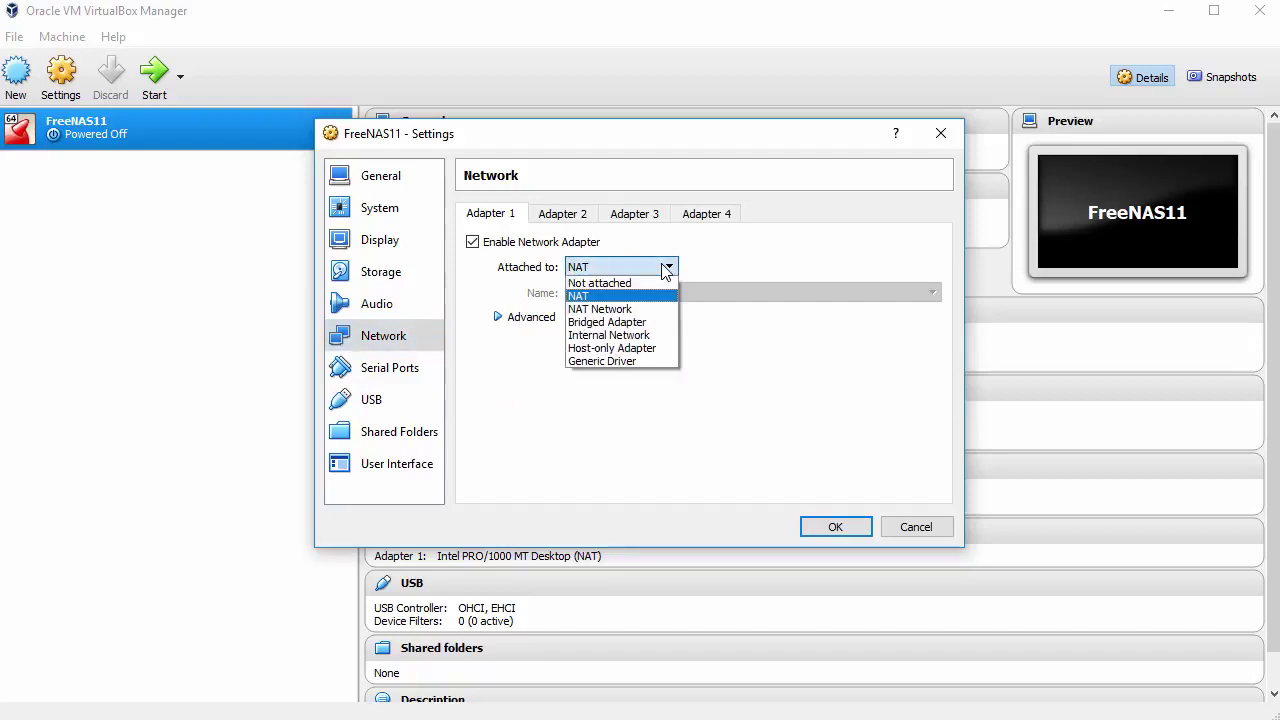
{"action": "left_click", "coordinate": [648, 330]}
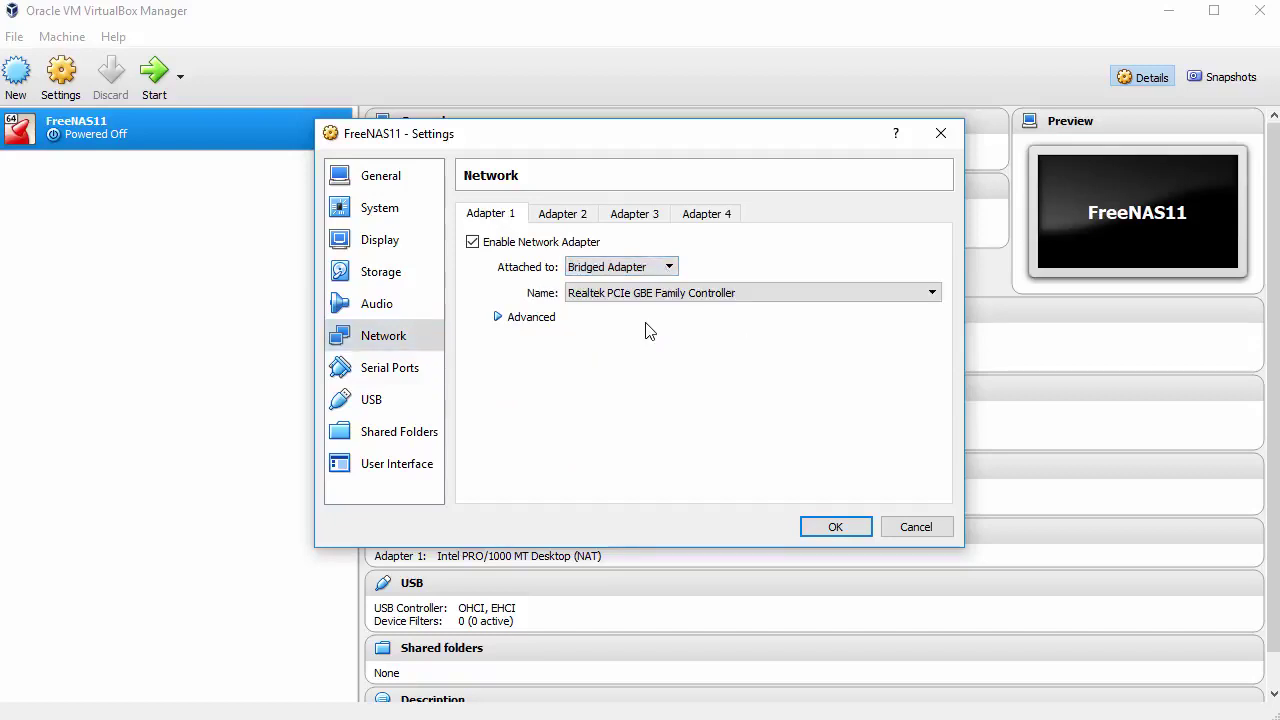
{"action": "left_click", "coordinate": [829, 527]}
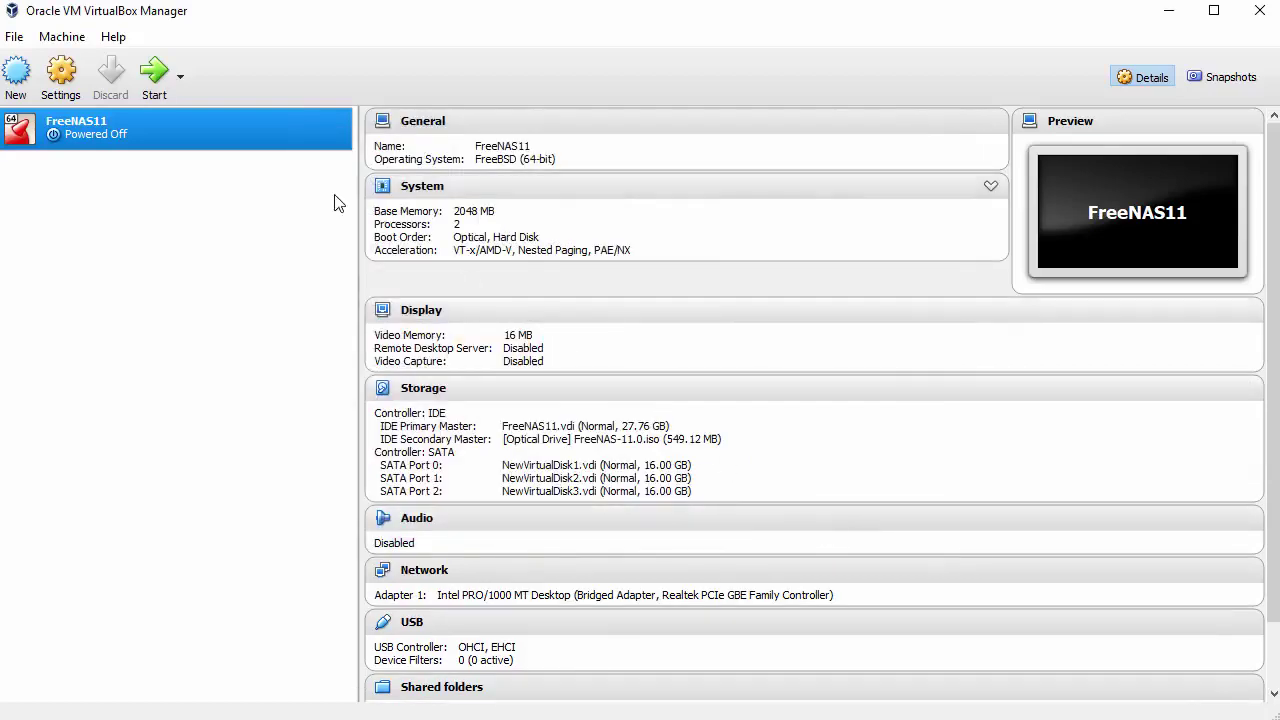
{"action": "left_click", "coordinate": [154, 86]}
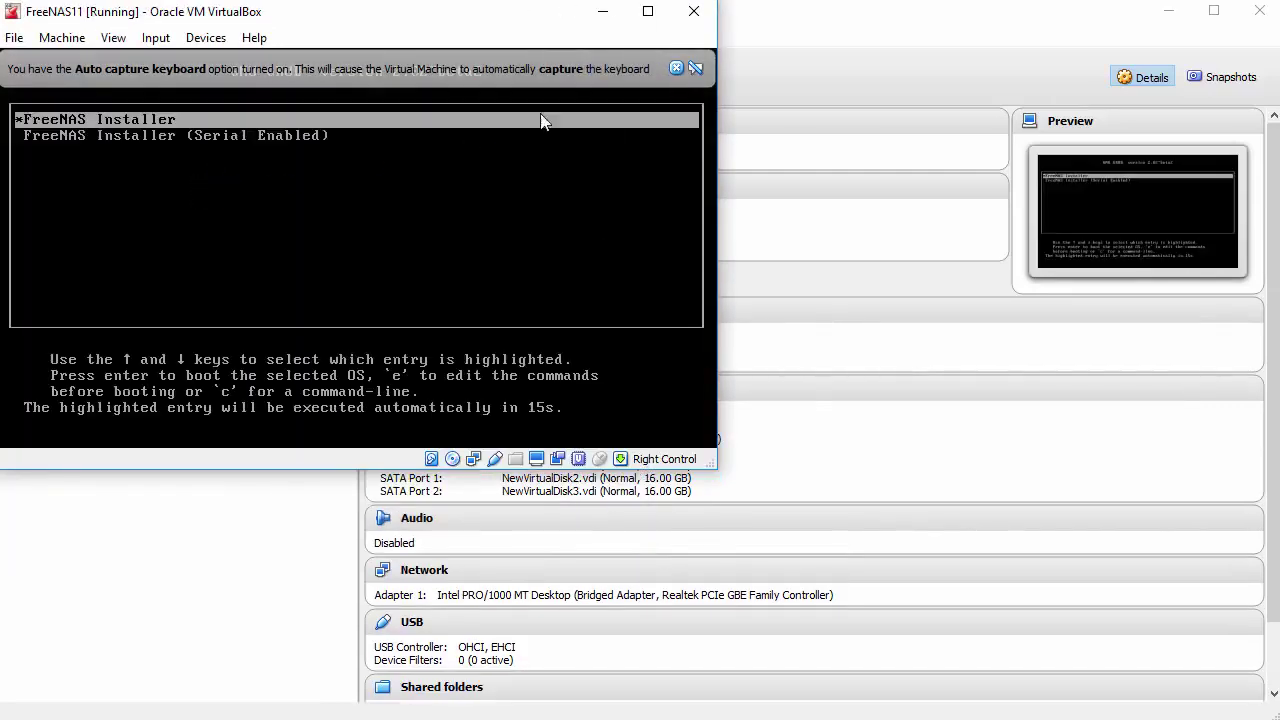
Dismiss the keyboard capture notice and boot the FreeNAS Installer GRUB entry
{"action": "left_click", "coordinate": [676, 68]}
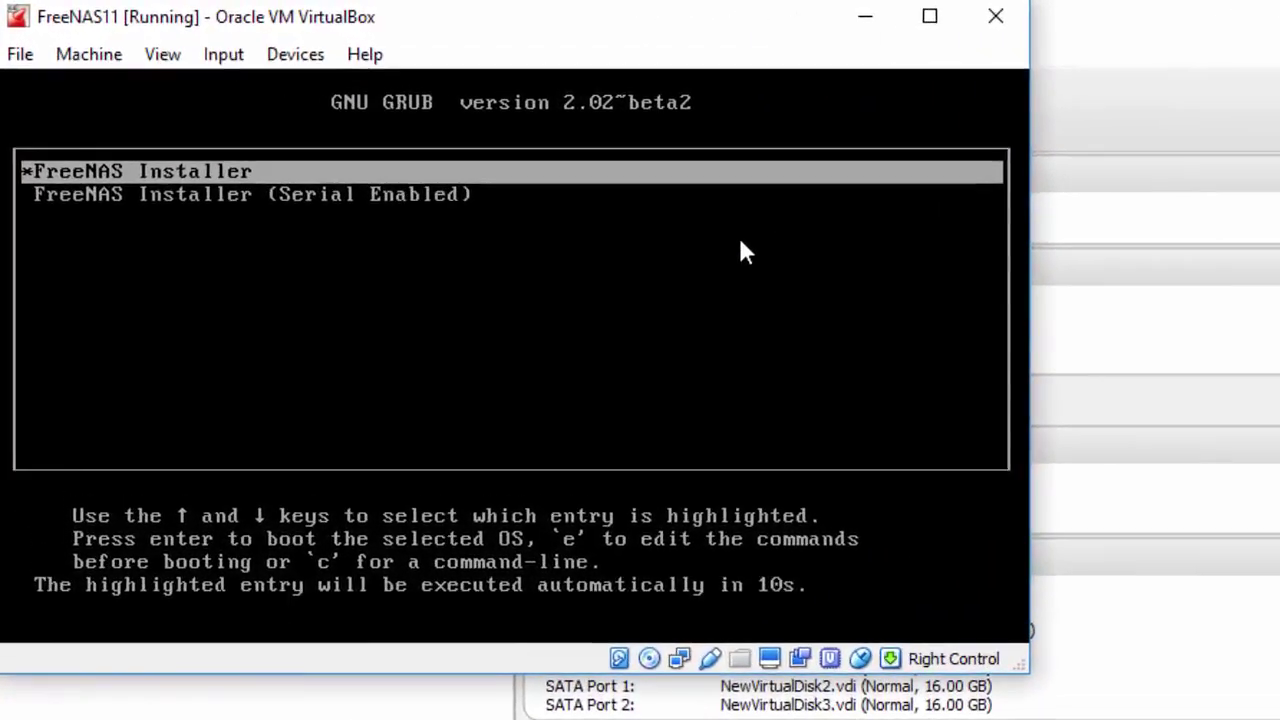
{"action": "key", "text": "Return"}
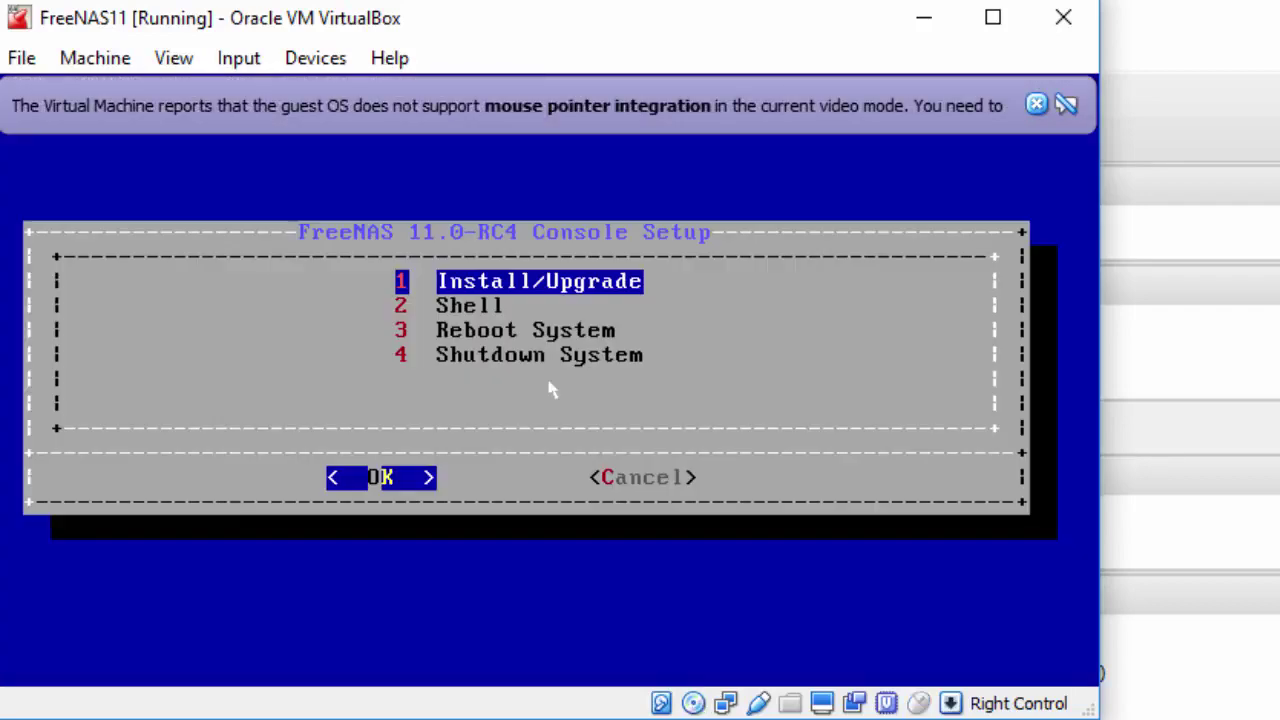
Start Install/Upgrade onto ada0, continuing past the low-RAM warning and erase confirmation
{"action": "left_click", "coordinate": [1036, 104]}
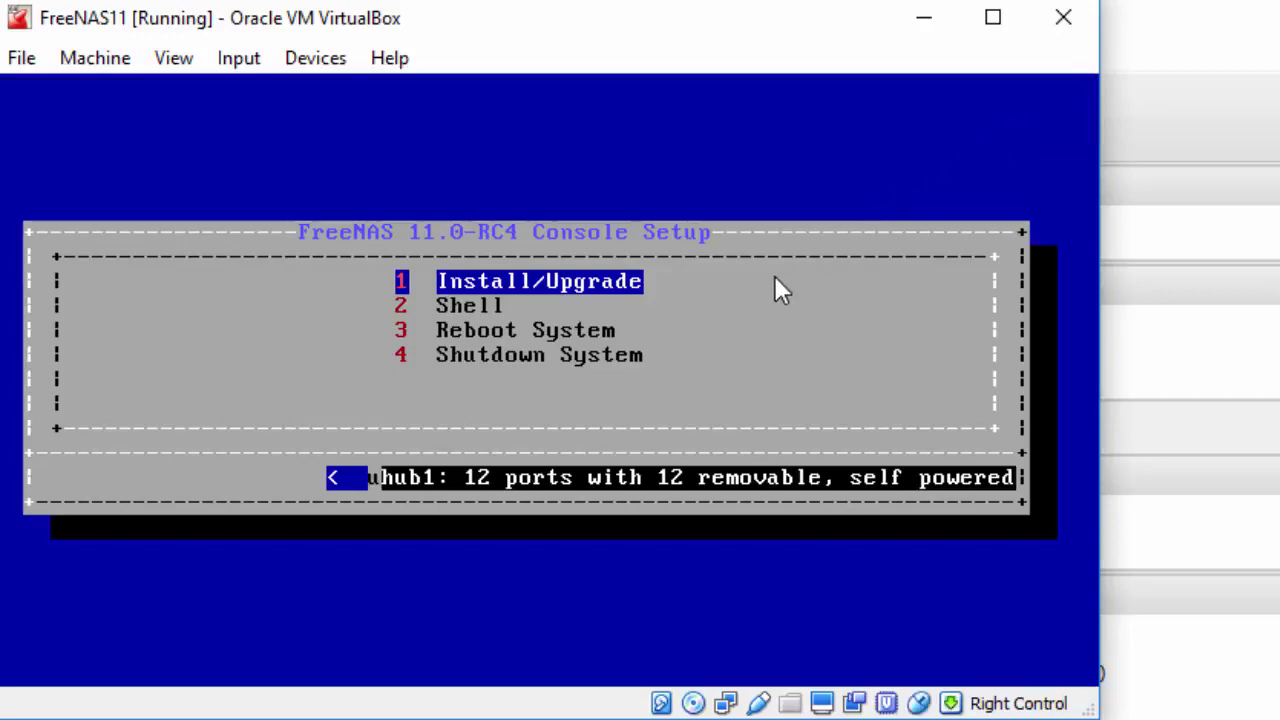
{"action": "key", "text": "Return"}
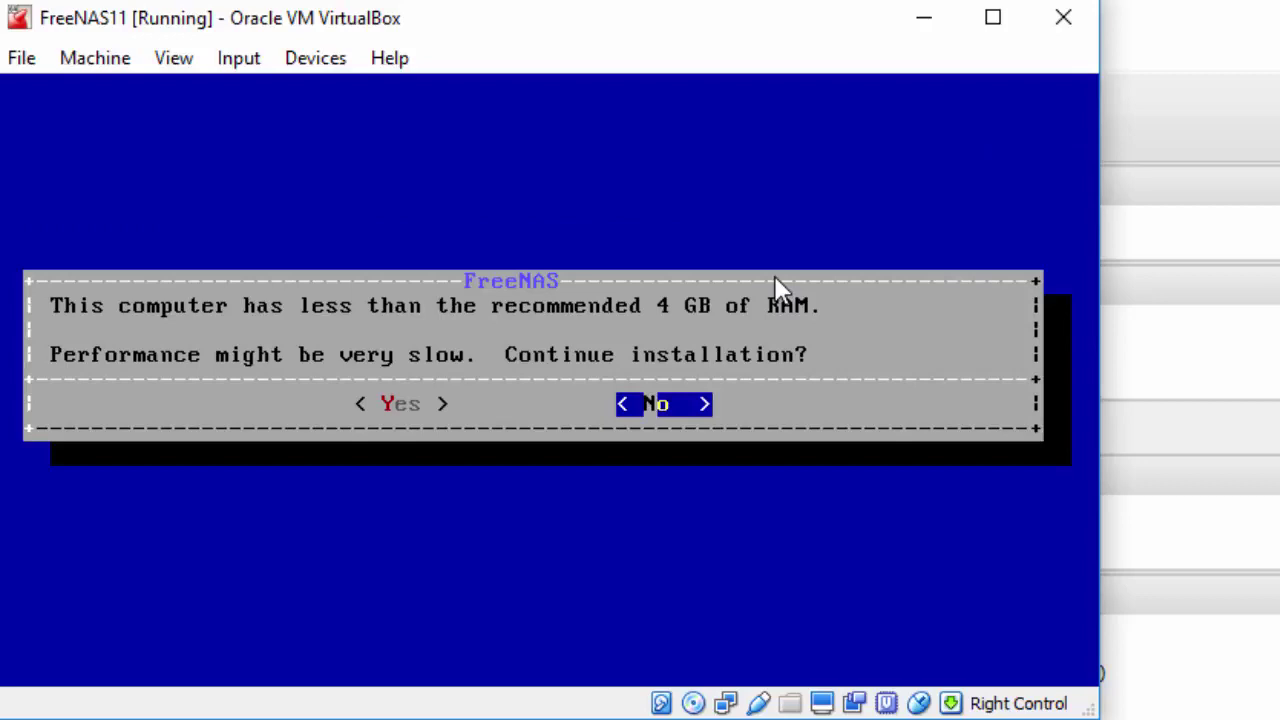
{"action": "key", "text": "Left"}
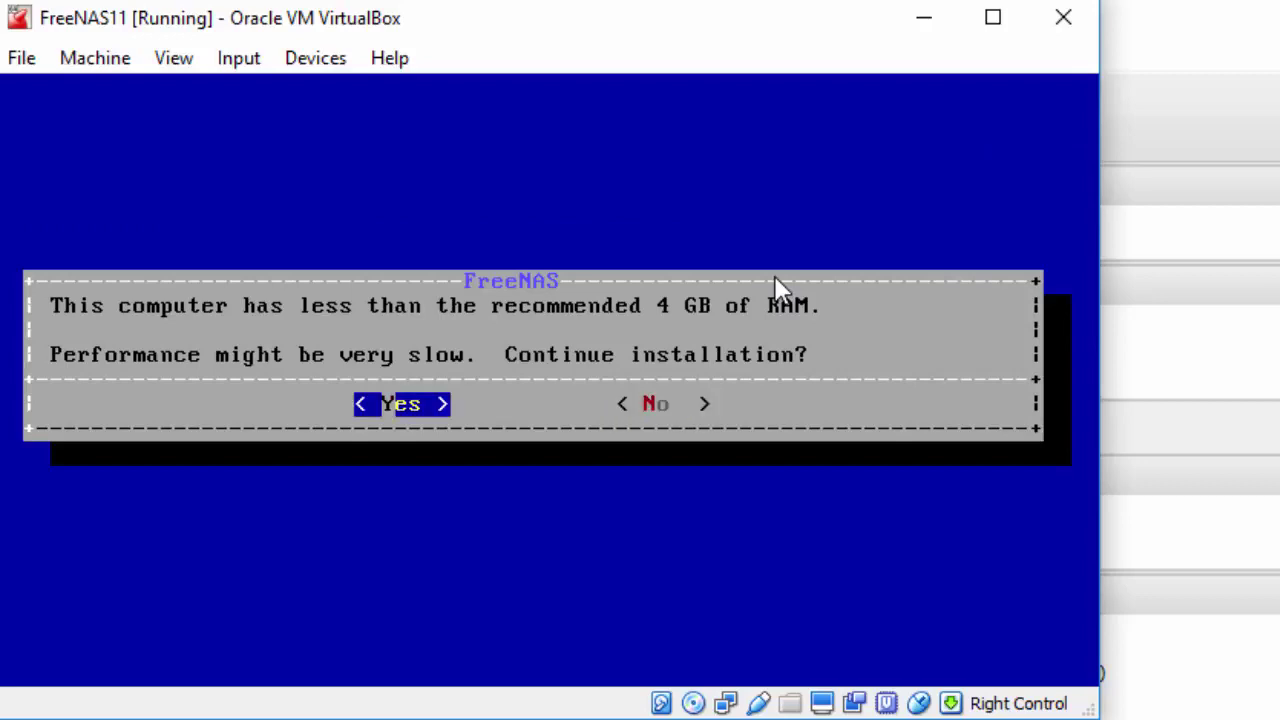
{"action": "key", "text": "Return"}
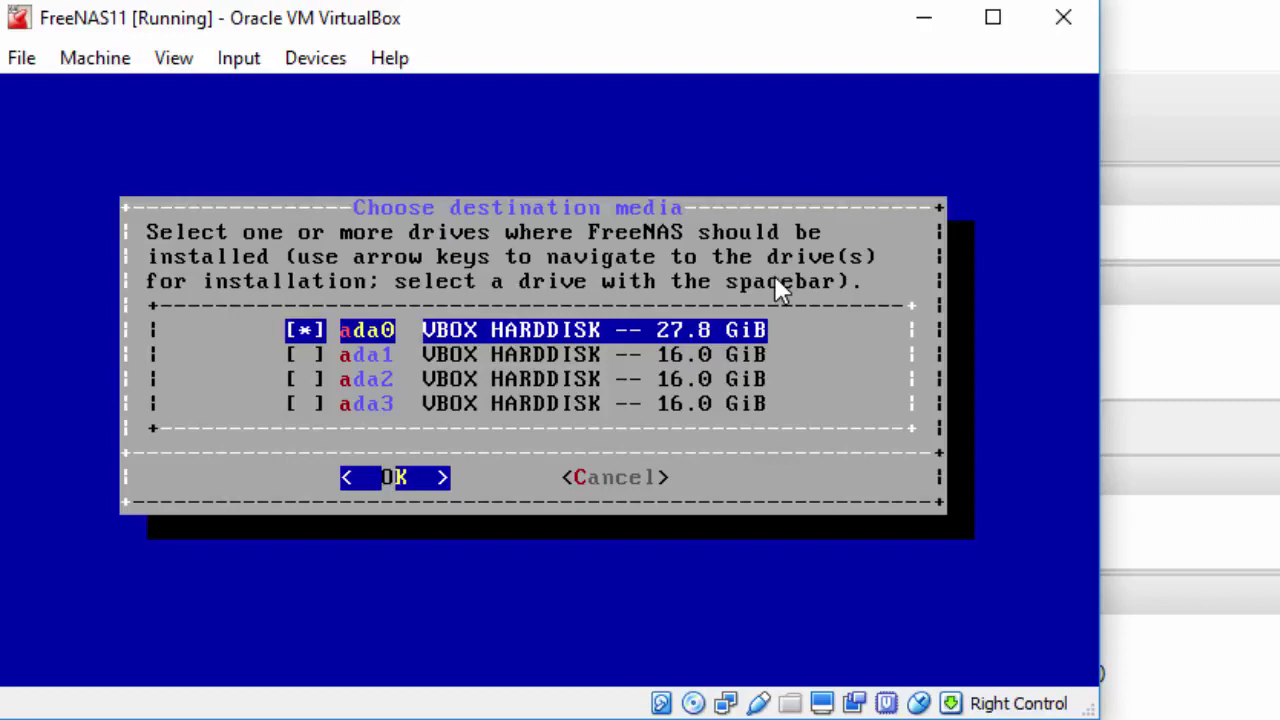
{"action": "key", "text": "Return"}
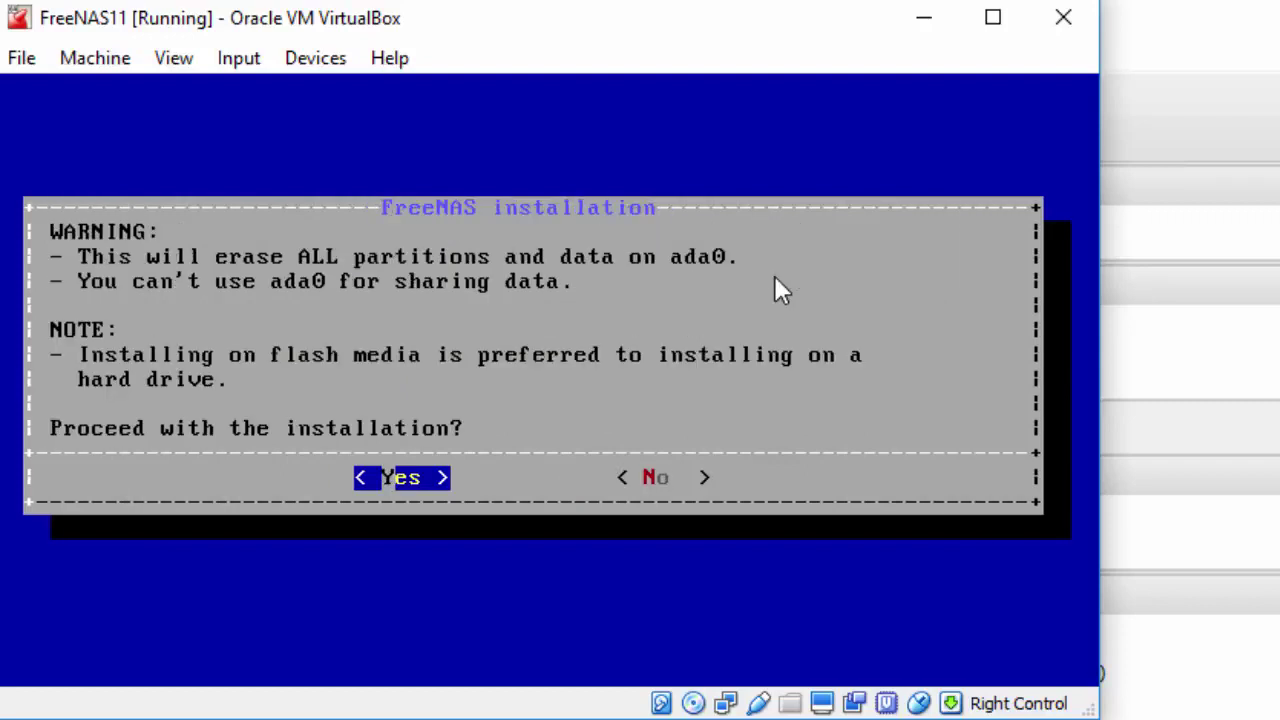
{"action": "key", "text": "Return"}
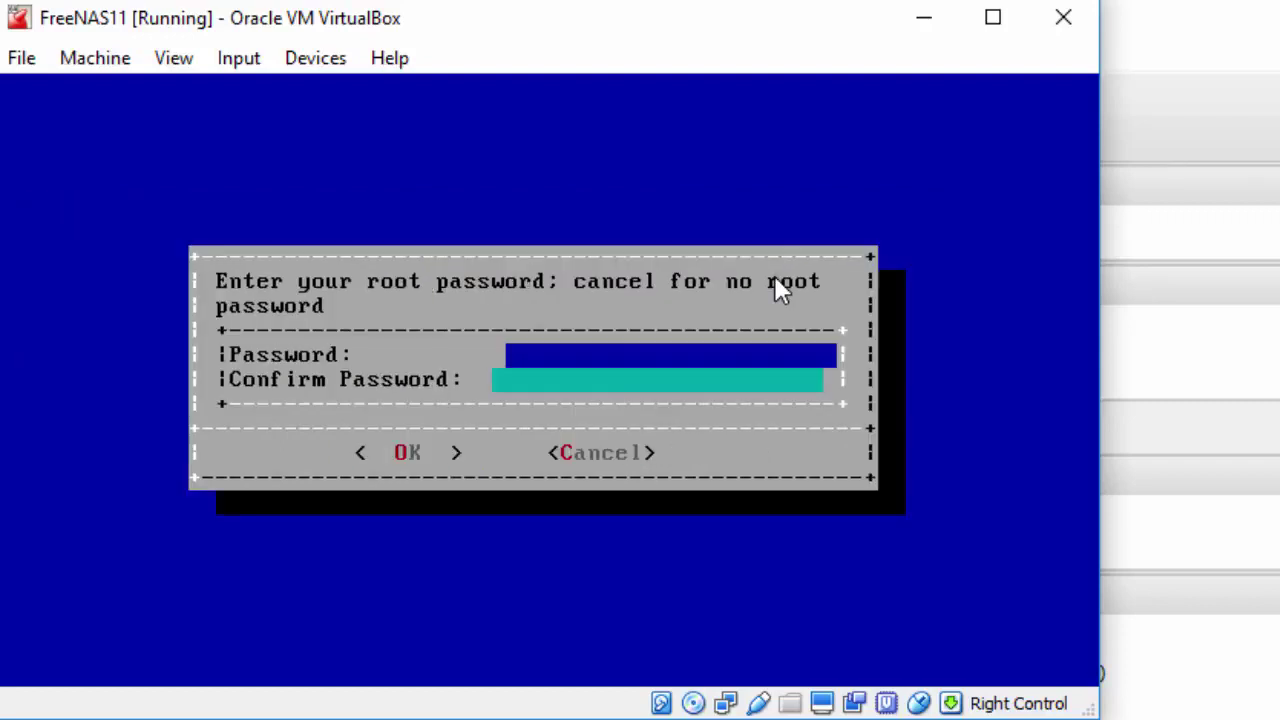
Enter and confirm the root password, then choose BIOS boot
{"action": "type", "text": "*********"}
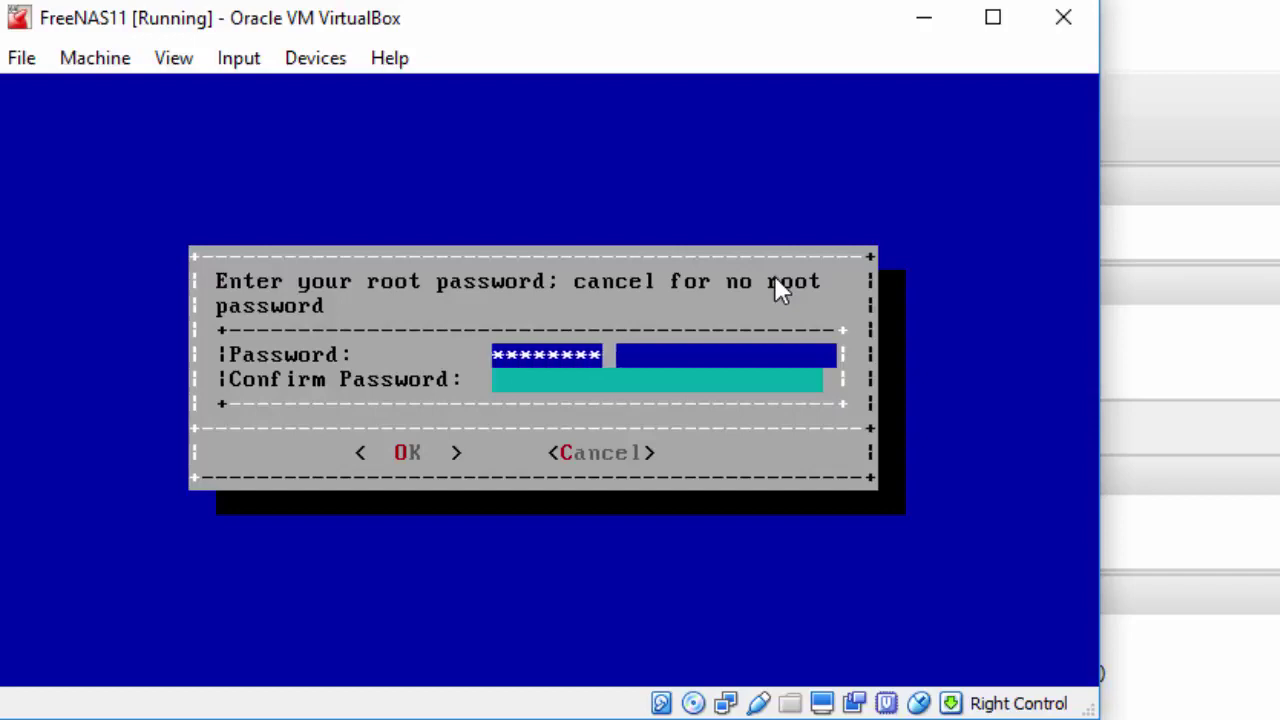
{"action": "key", "text": "Down"}
{"action": "type", "text": "*********"}
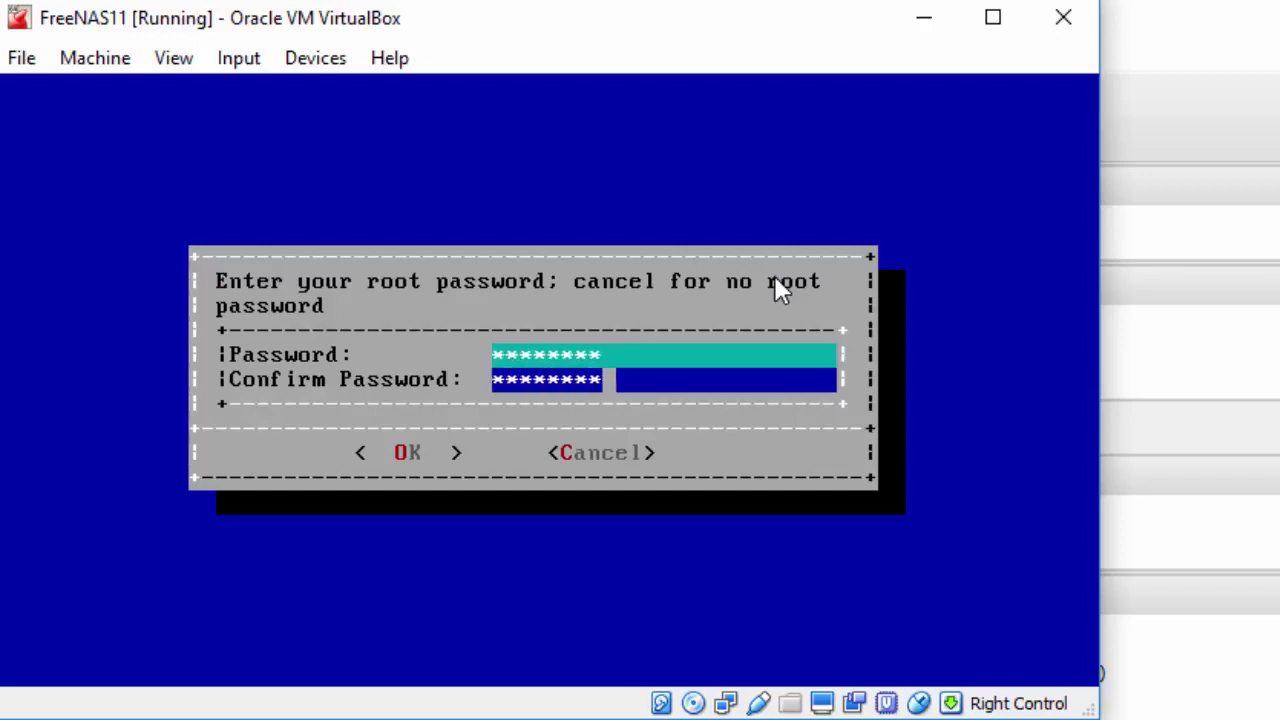
{"action": "key", "text": "Tab"}
{"action": "key", "text": "Return"}
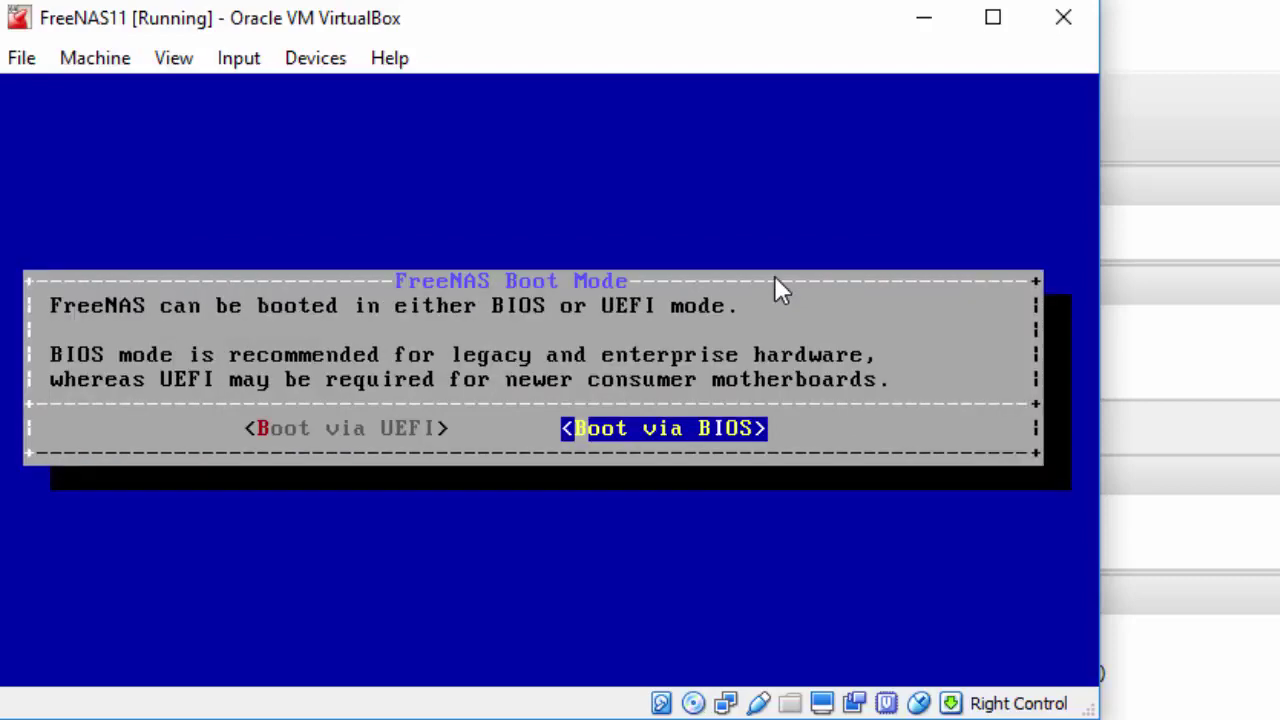
{"action": "key", "text": "Return"}
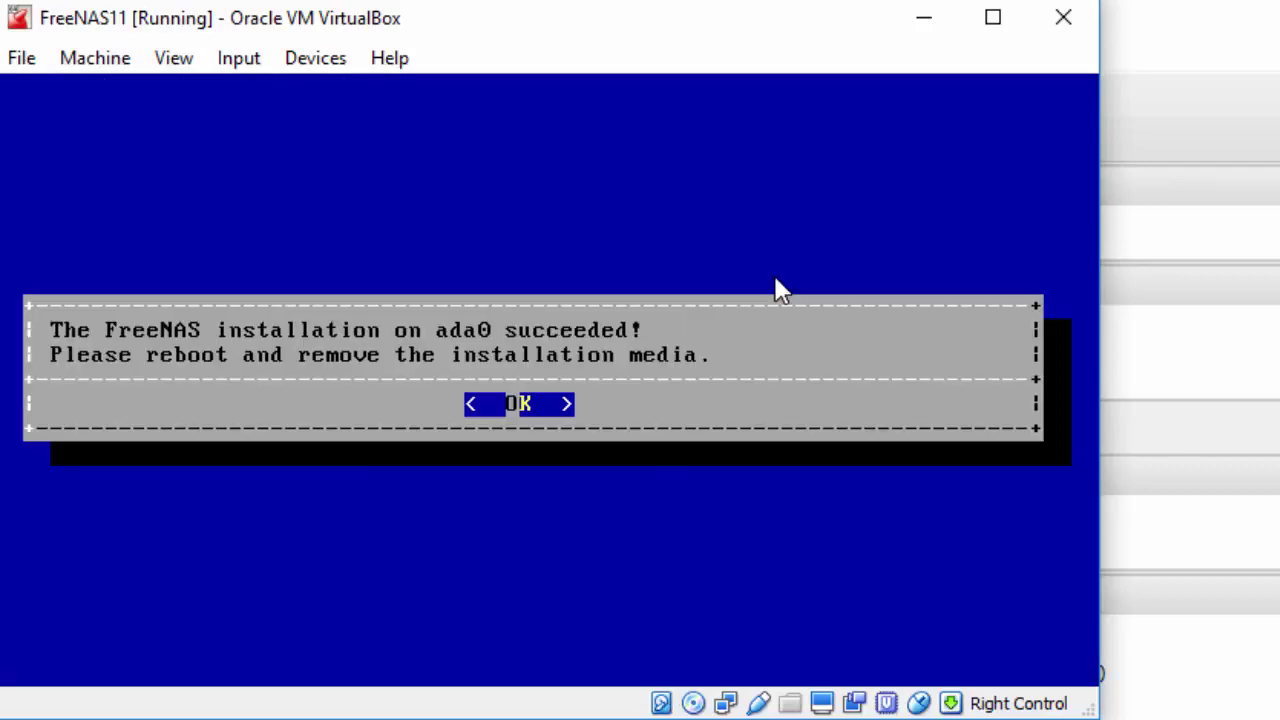
Acknowledge the successful installation and choose Shutdown System from Console Setup
{"action": "key", "text": "Return"}
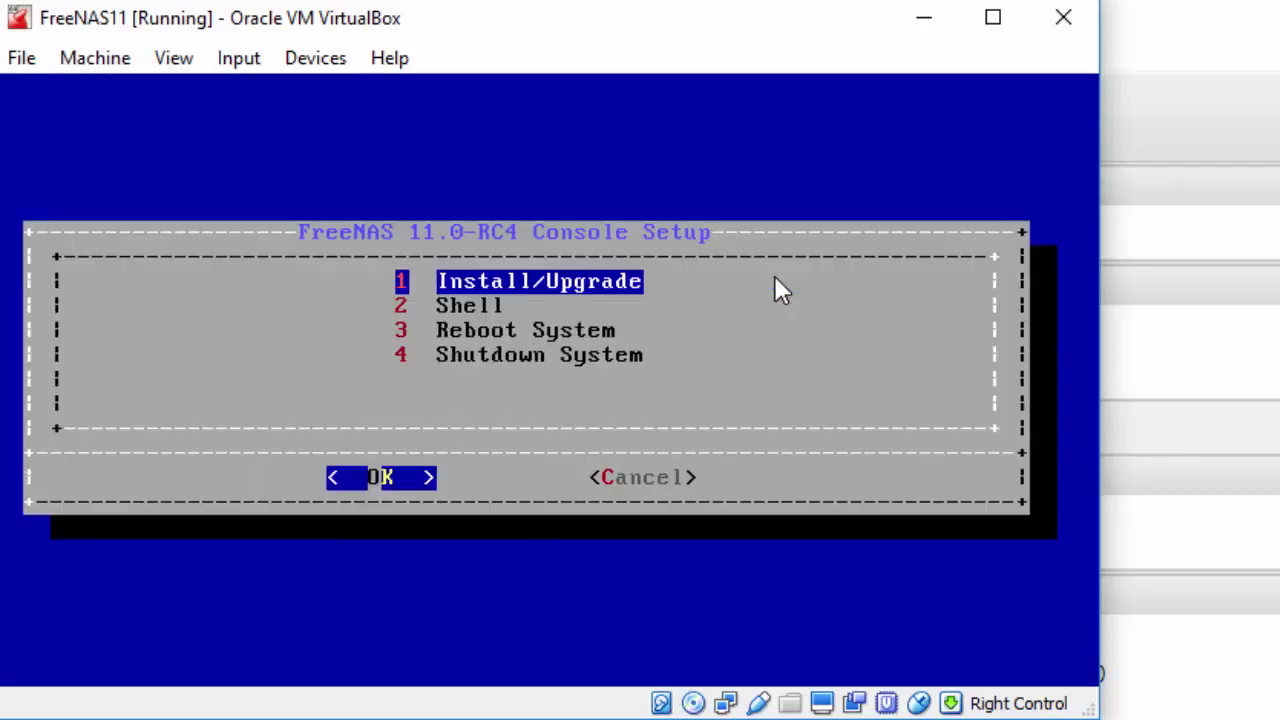
{"action": "key", "text": "Down"}
{"action": "key", "text": "Down"}
{"action": "key", "text": "Down"}
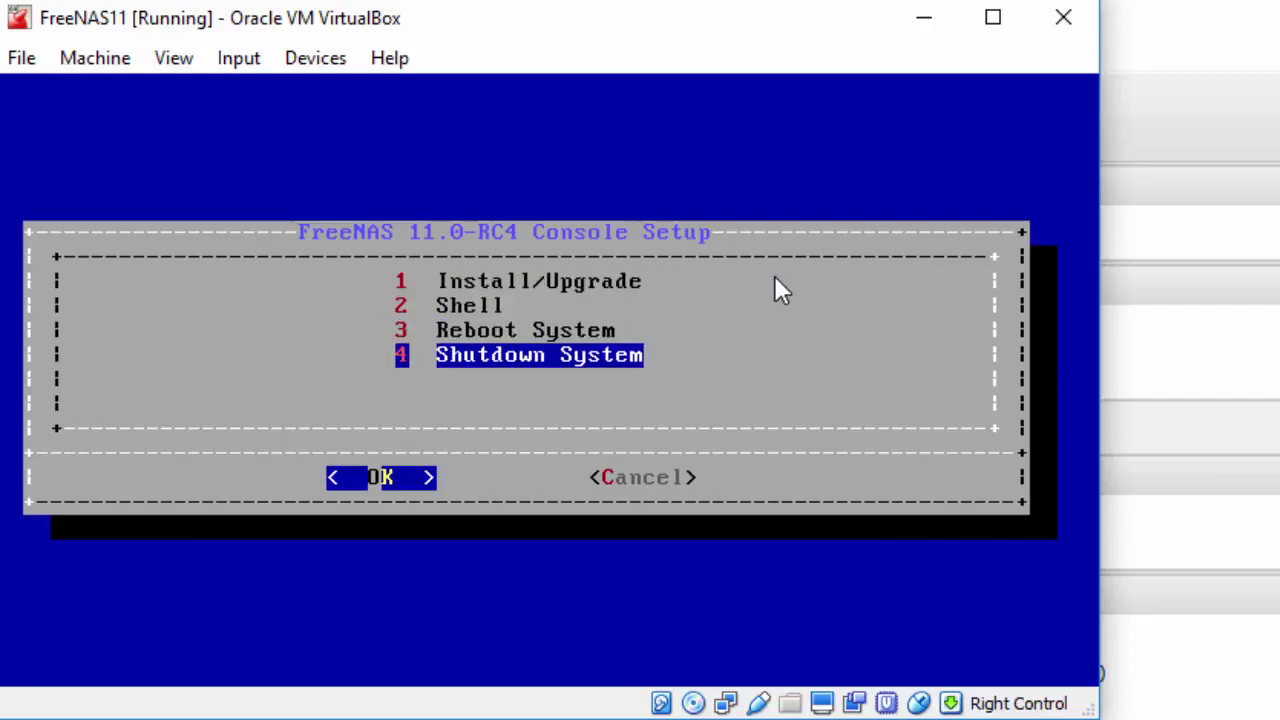
{"action": "key", "text": "Return"}
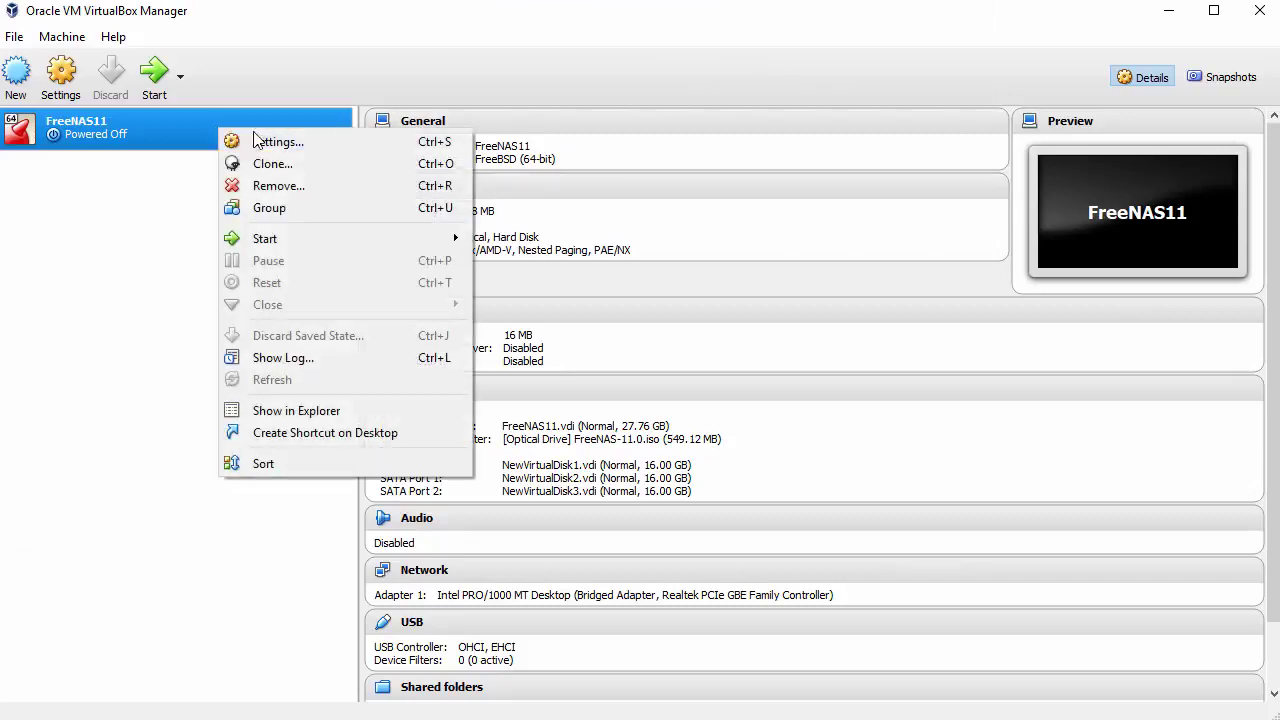
Remove FreeNAS-11.0.iso from the optical drive, save the settings, and start FreeNAS11 again
{"action": "left_click", "coordinate": [291, 141]}
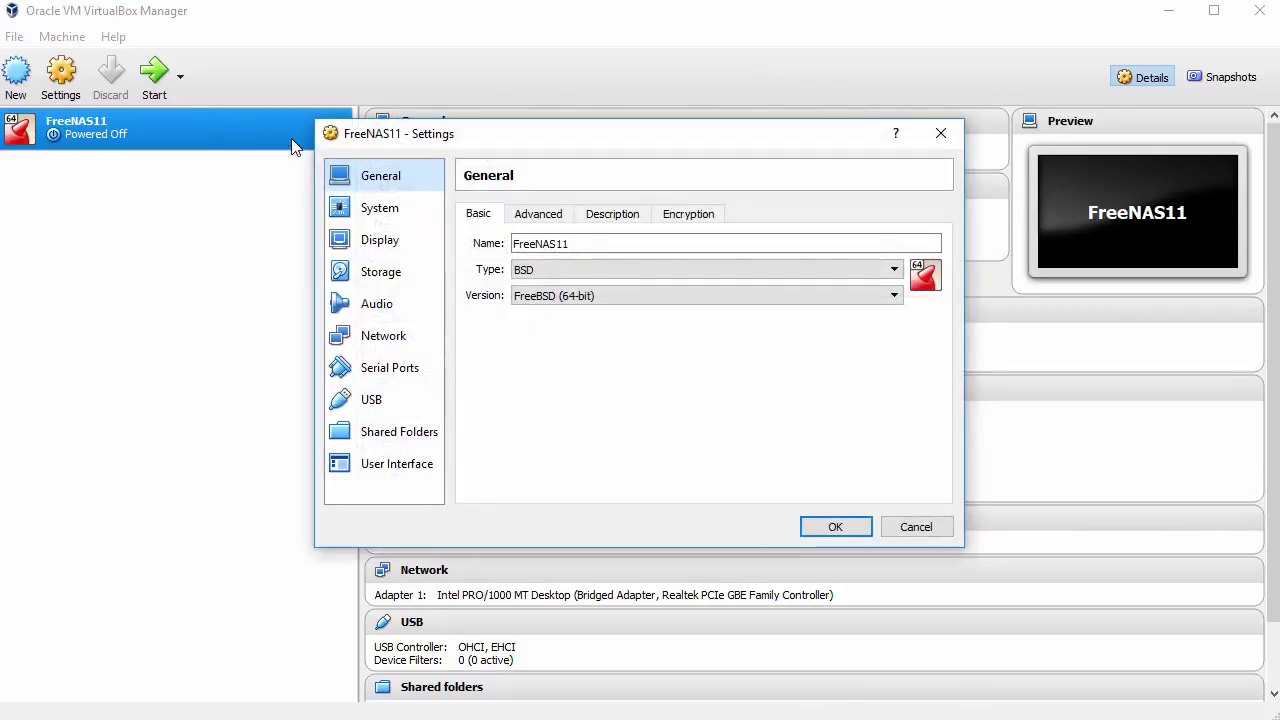
{"action": "left_click", "coordinate": [396, 276]}
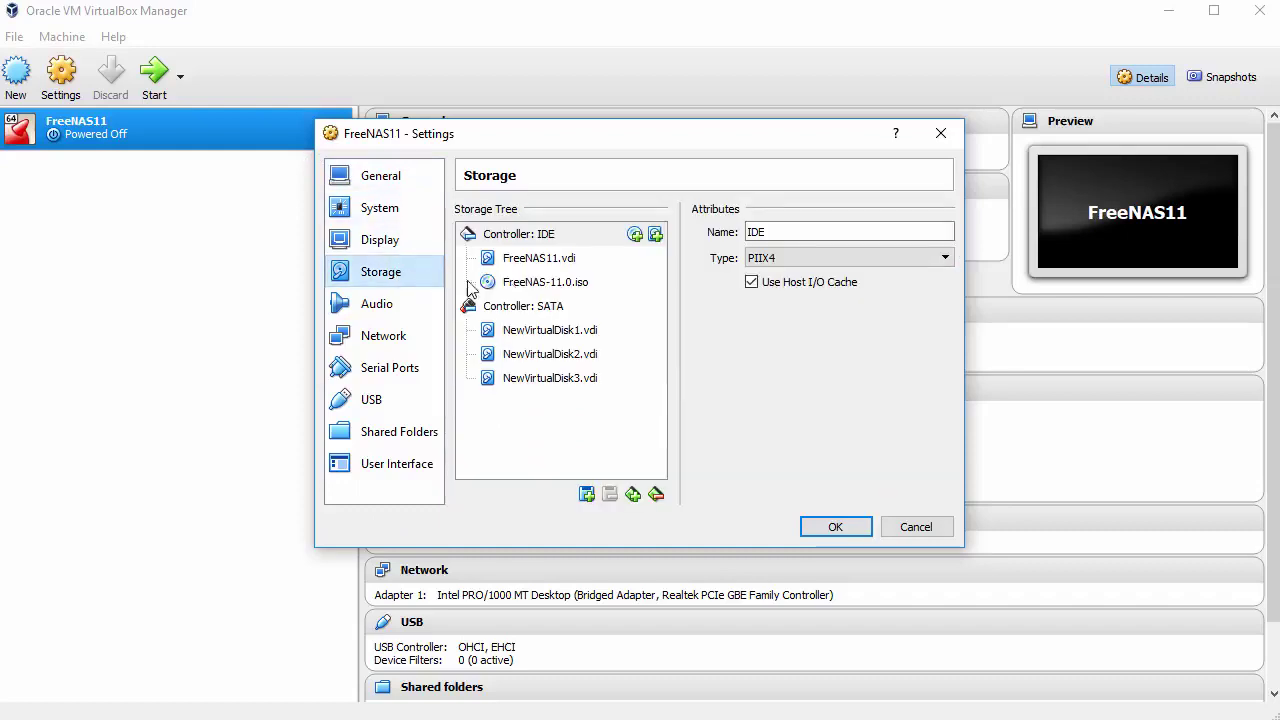
{"action": "left_click", "coordinate": [531, 284]}
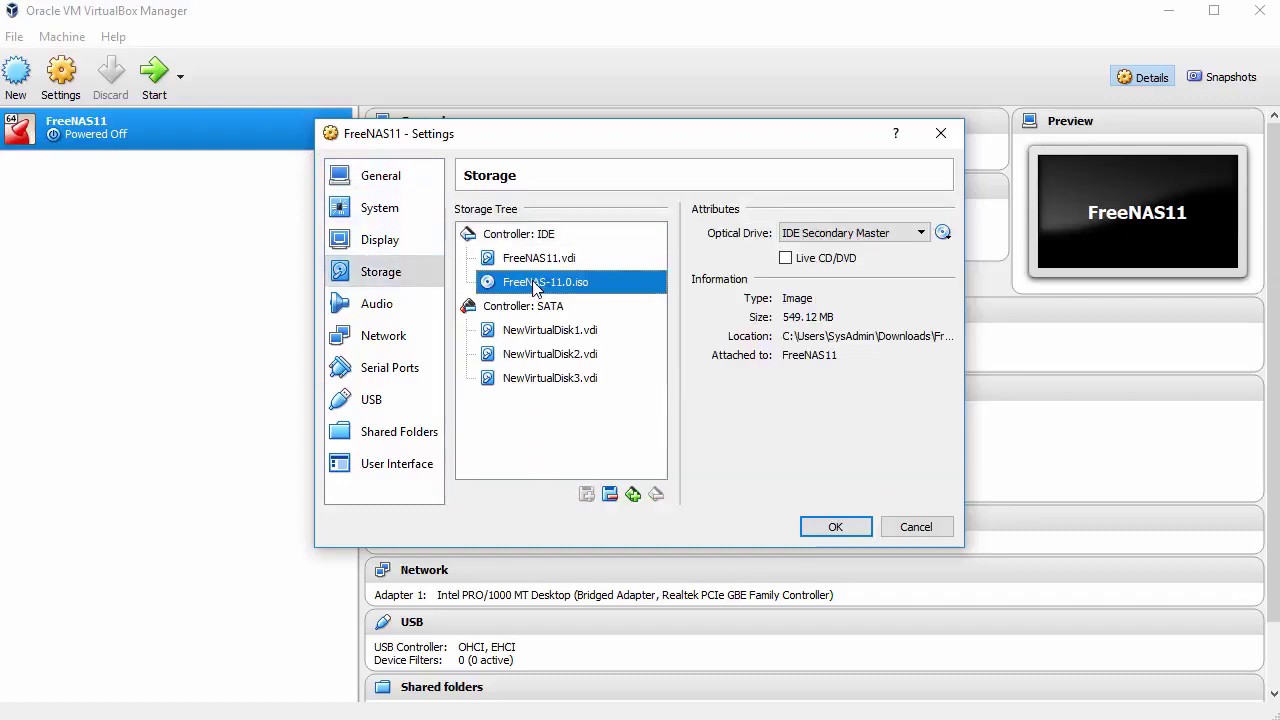
{"action": "left_click", "coordinate": [943, 232]}
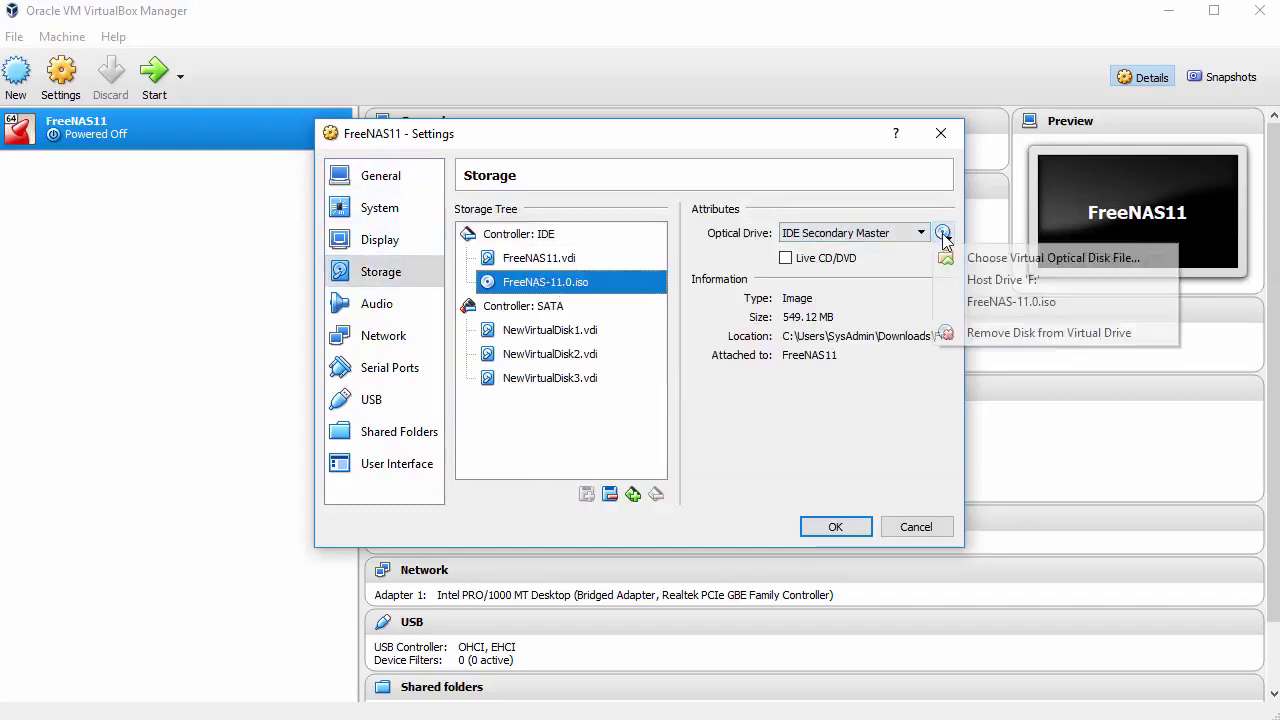
{"action": "left_click", "coordinate": [992, 335]}
{"action": "left_click", "coordinate": [836, 527]}
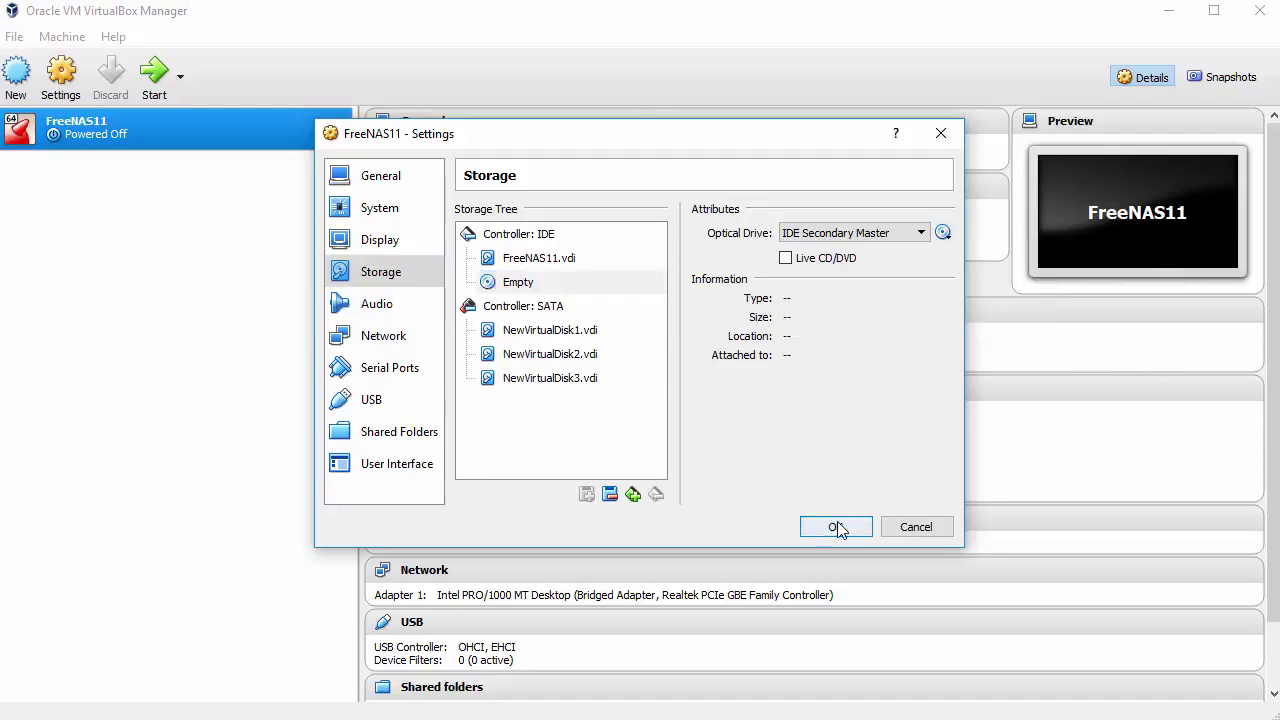
{"action": "left_click", "coordinate": [159, 86]}
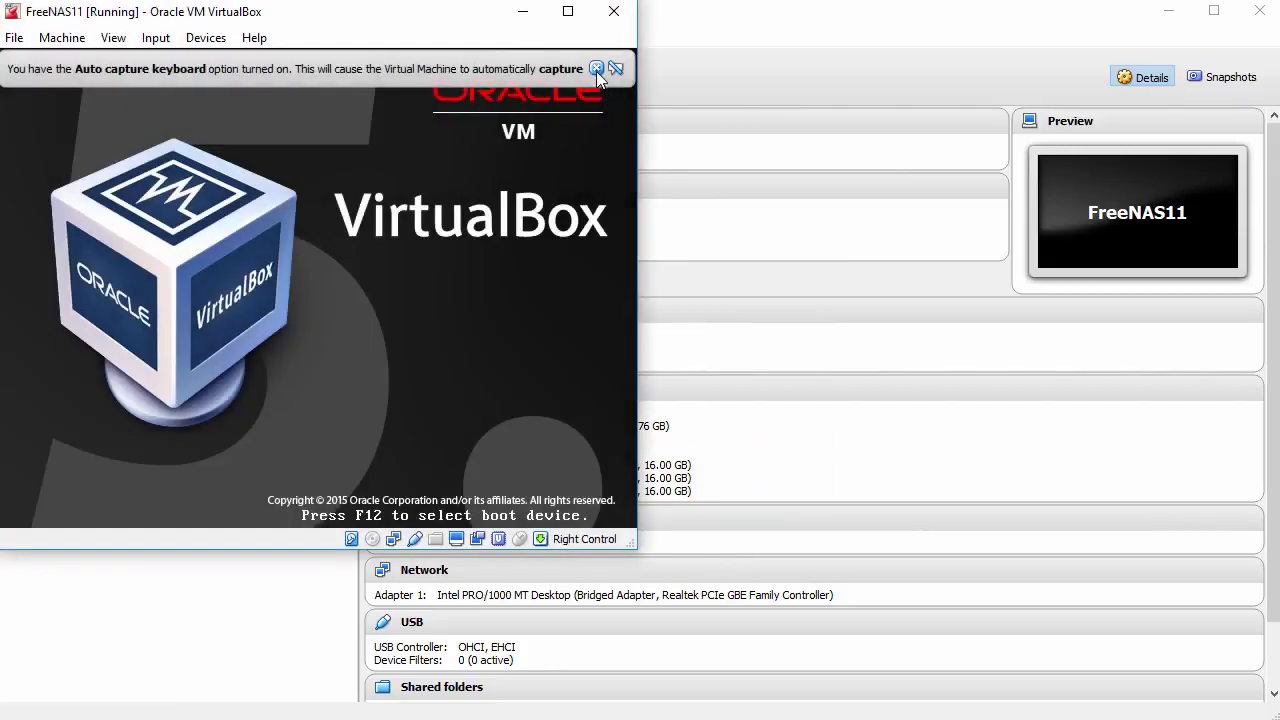
Dismiss the auto-capture and mouse integration notices while FreeNAS boots from disk
{"action": "left_click", "coordinate": [596, 67]}
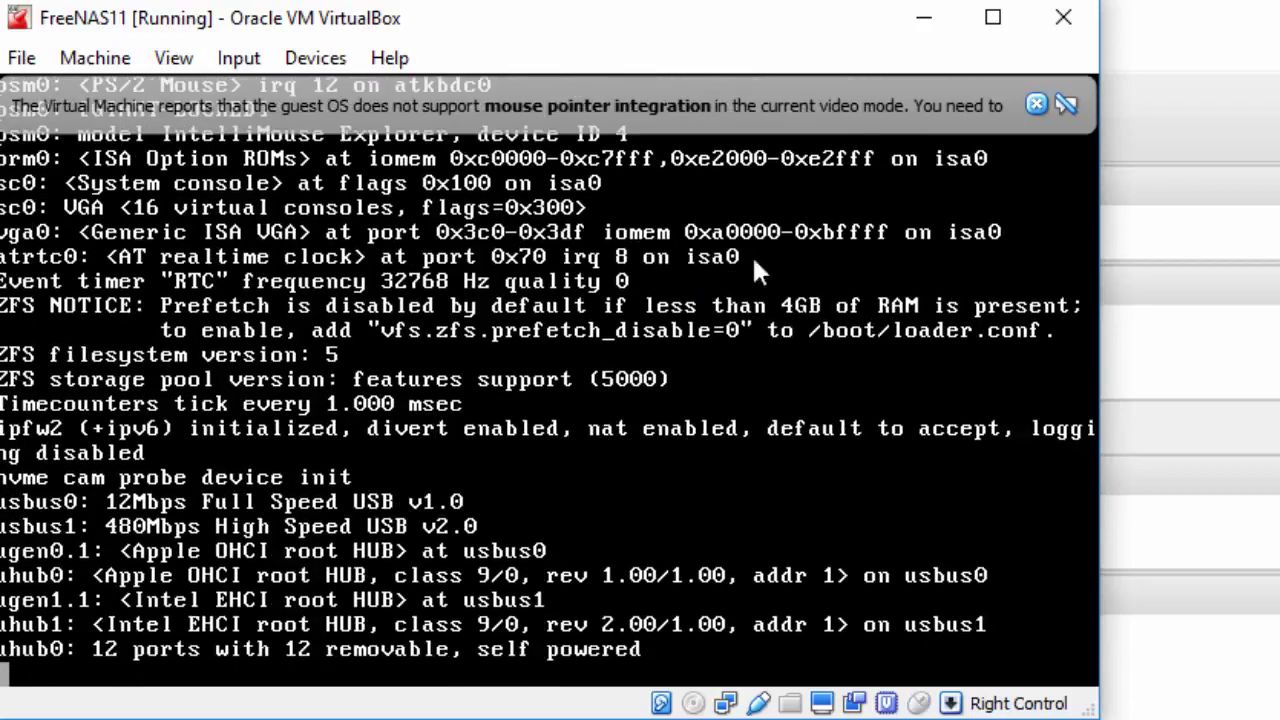
{"action": "left_click", "coordinate": [1036, 104]}
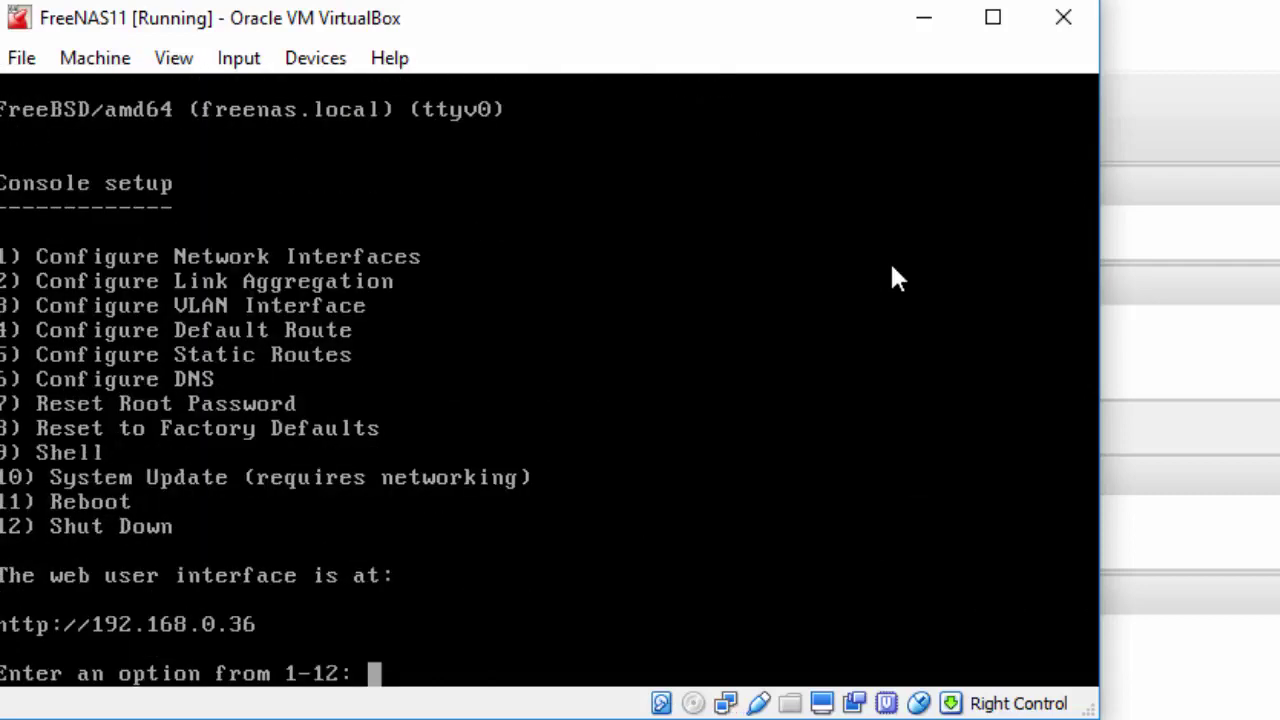
Start configuring interface 1 (em0) without resetting or DHCP, choosing to set IPv4
{"action": "type", "text": "1"}
{"action": "key", "text": "Return"}
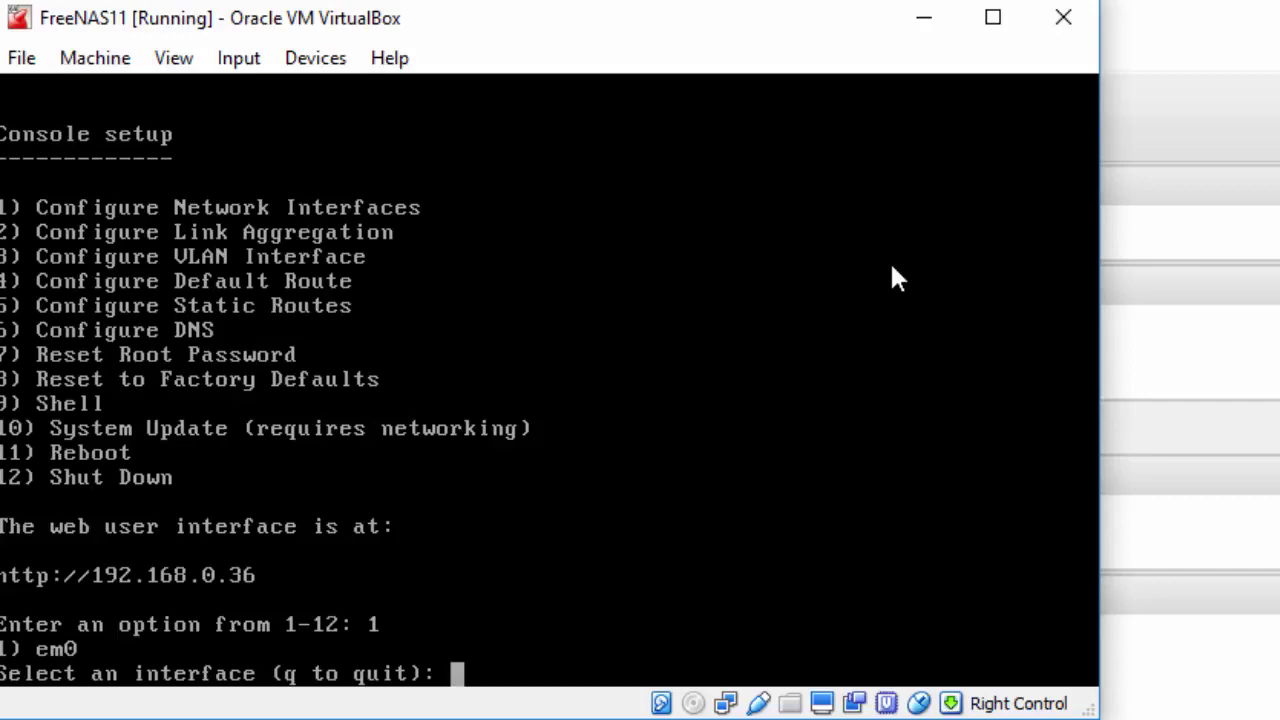
{"action": "type", "text": "1"}
{"action": "key", "text": "Return"}
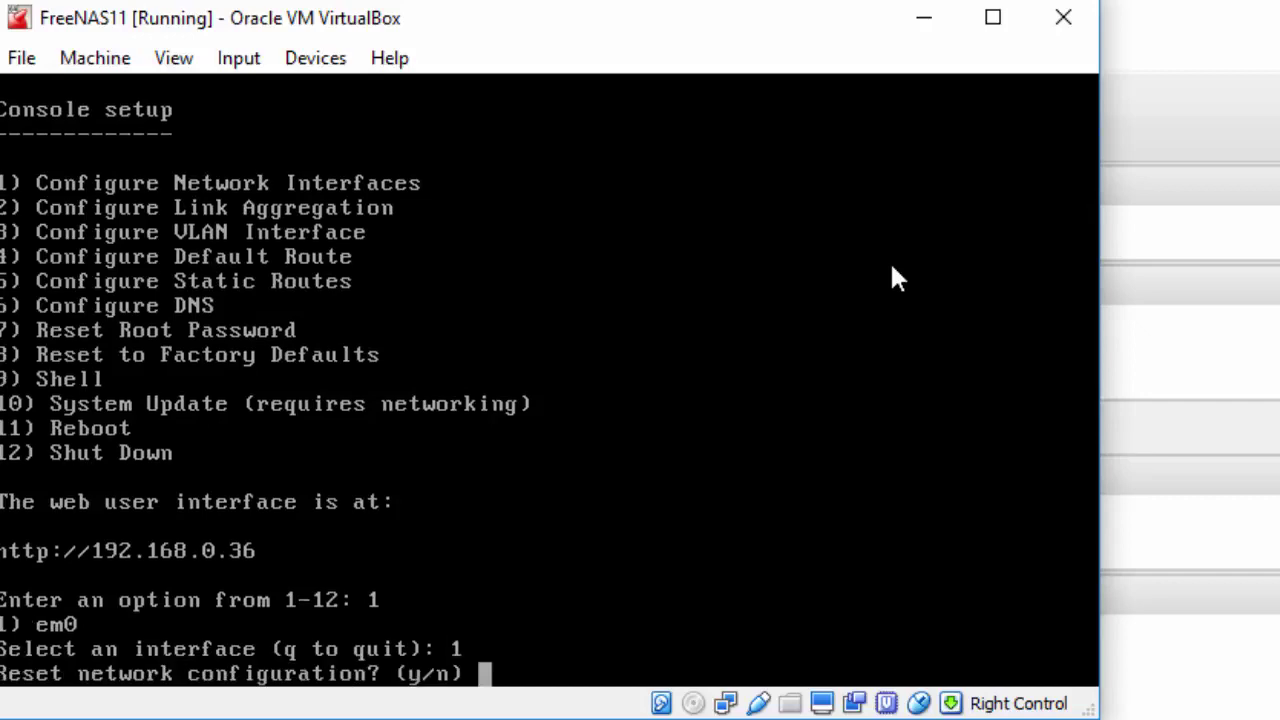
{"action": "type", "text": "n"}
{"action": "key", "text": "Return"}
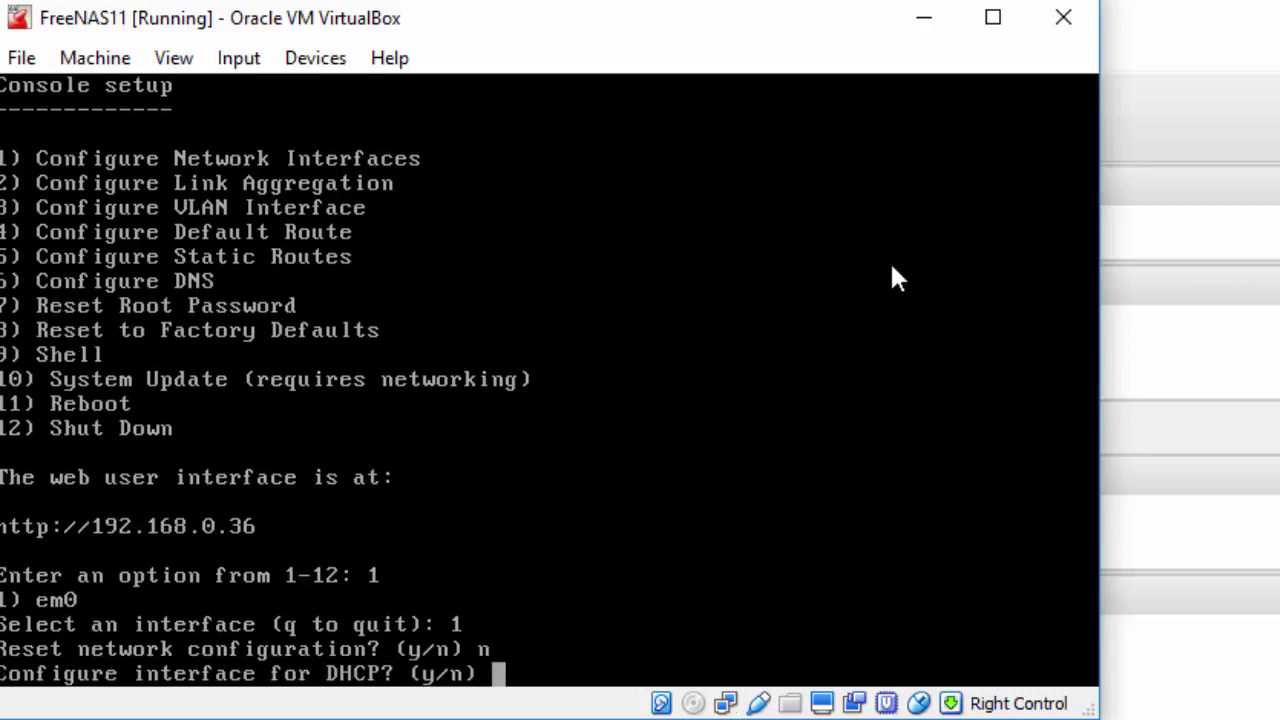
{"action": "type", "text": "n"}
{"action": "key", "text": "Return"}
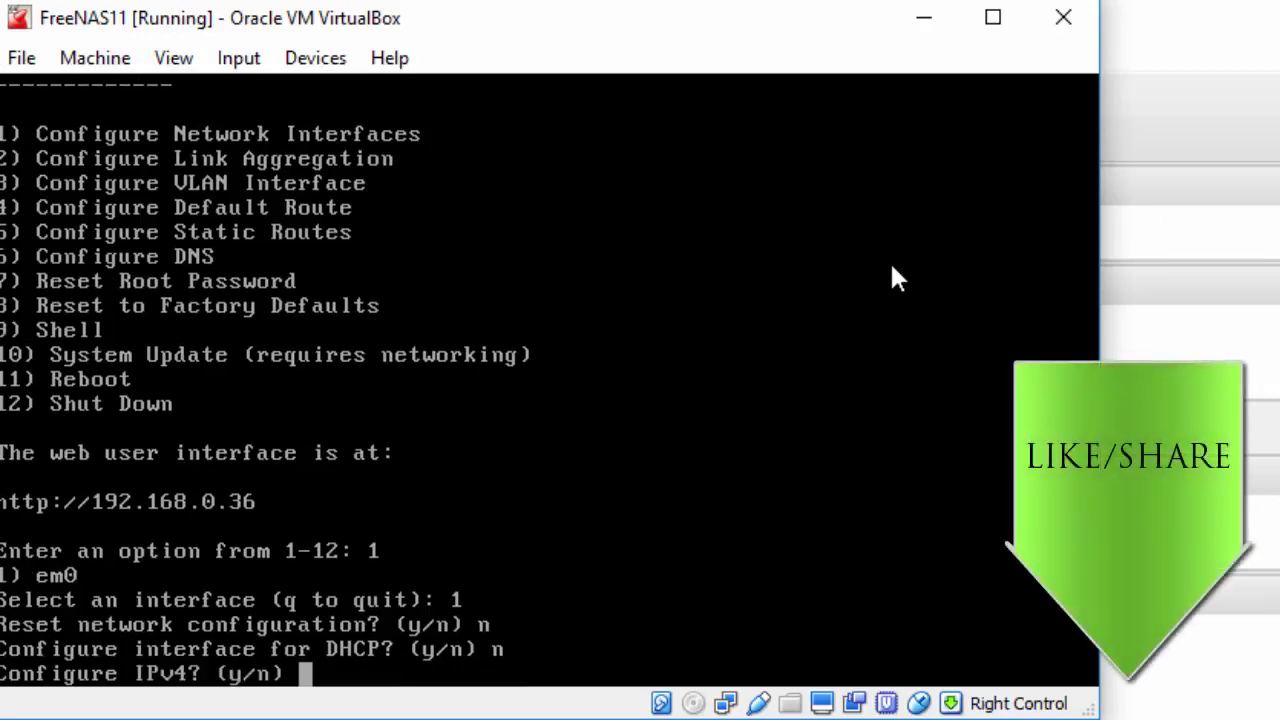
{"action": "type", "text": "y"}
{"action": "key", "text": "Return"}
Give em0 address 192.168.0.100 with netmask 255.255.255.0 and skip IPv6
{"action": "type", "text": "em0"}
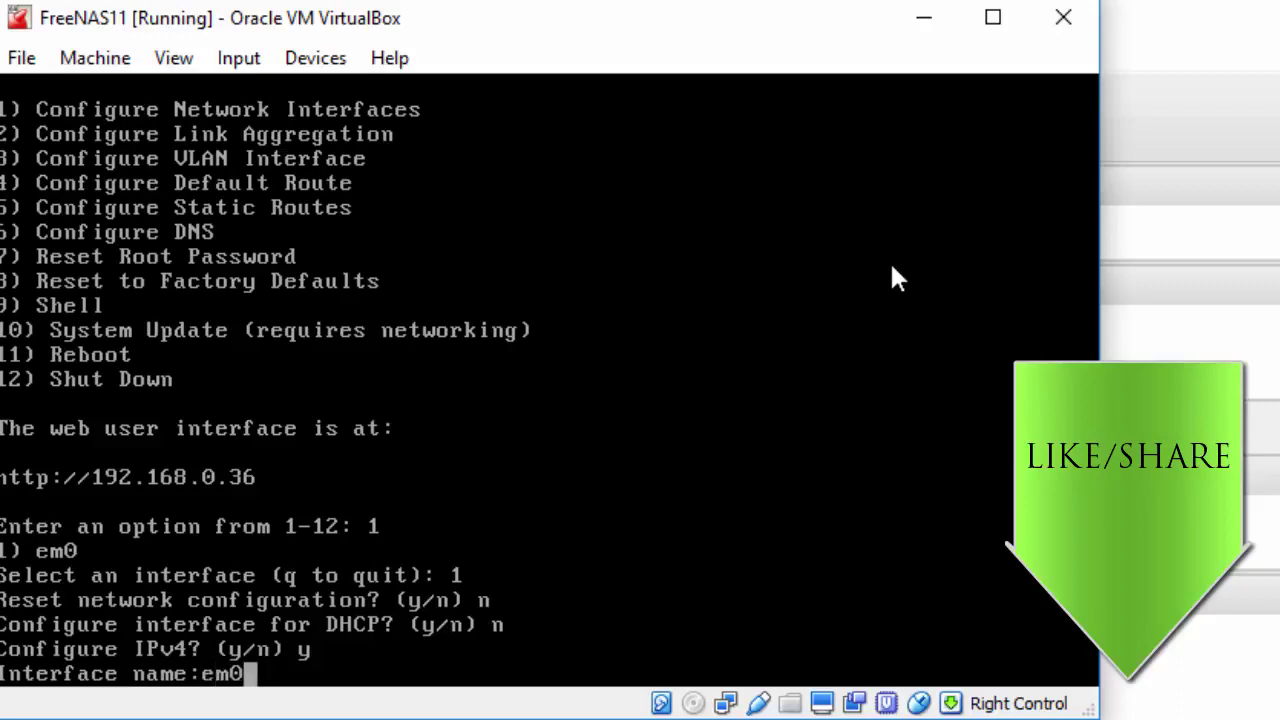
{"action": "key", "text": "Return"}
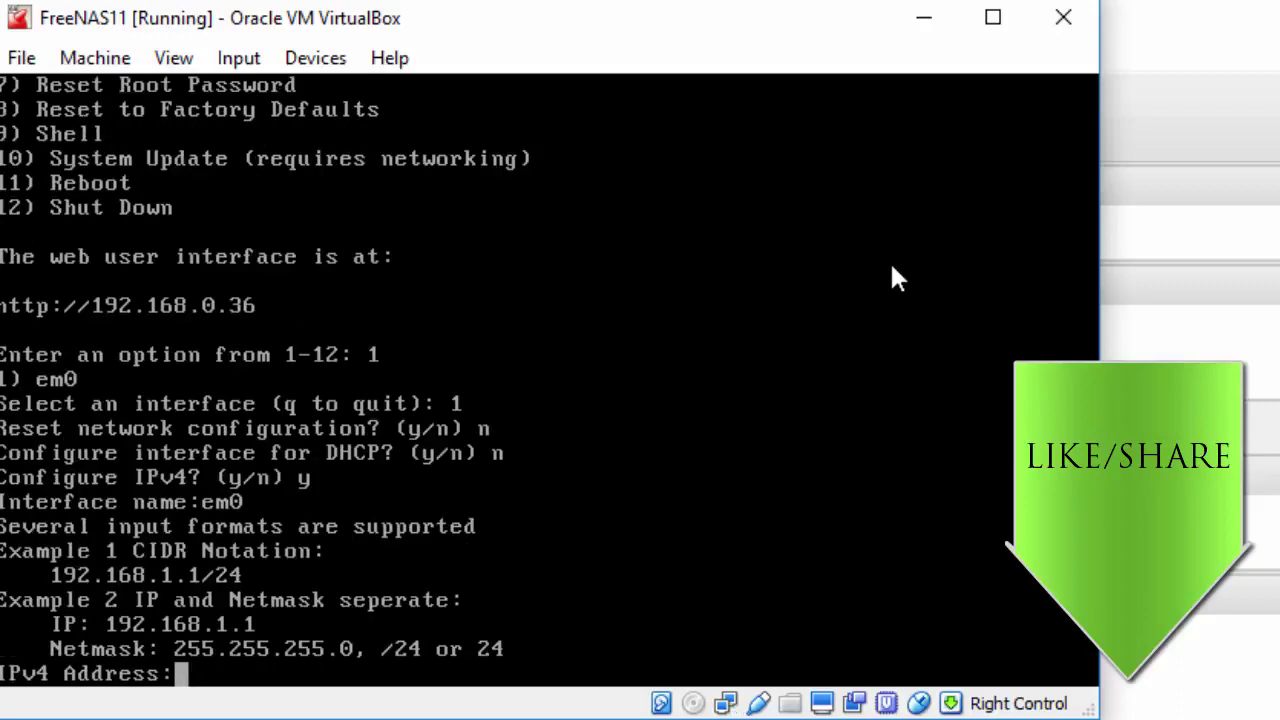
{"action": "type", "text": "192.168."}
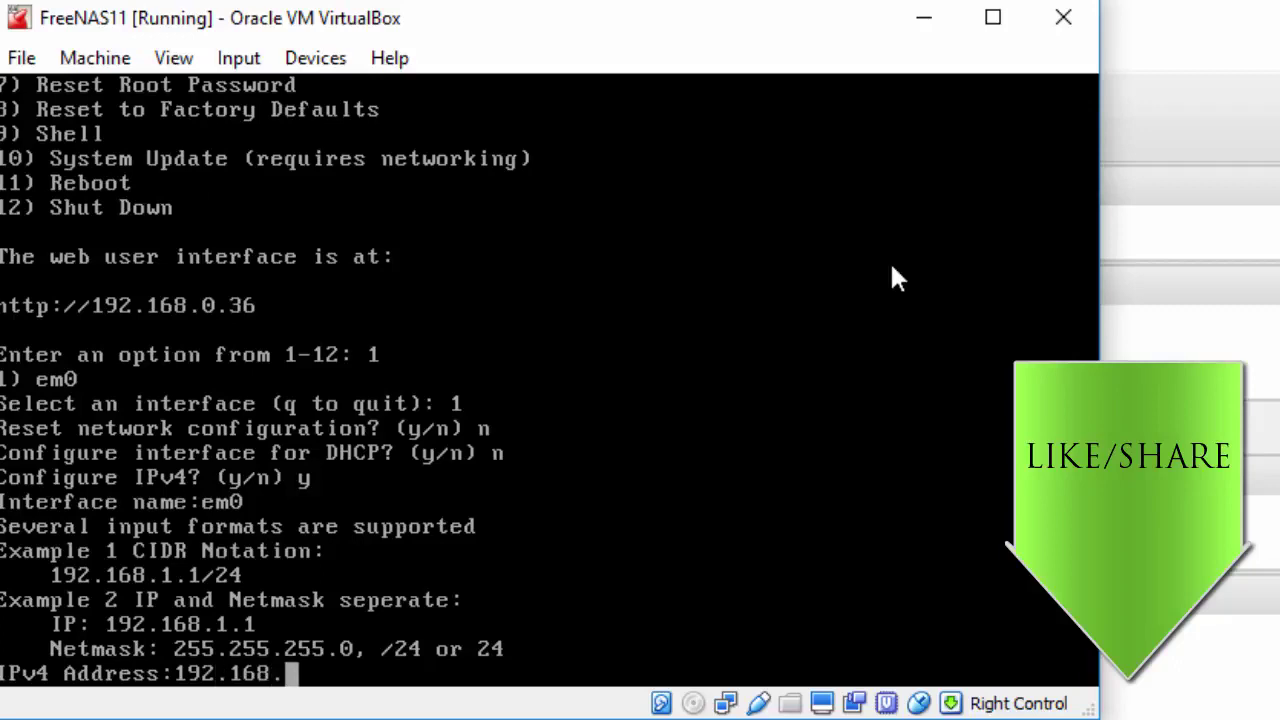
{"action": "type", "text": "0.100"}
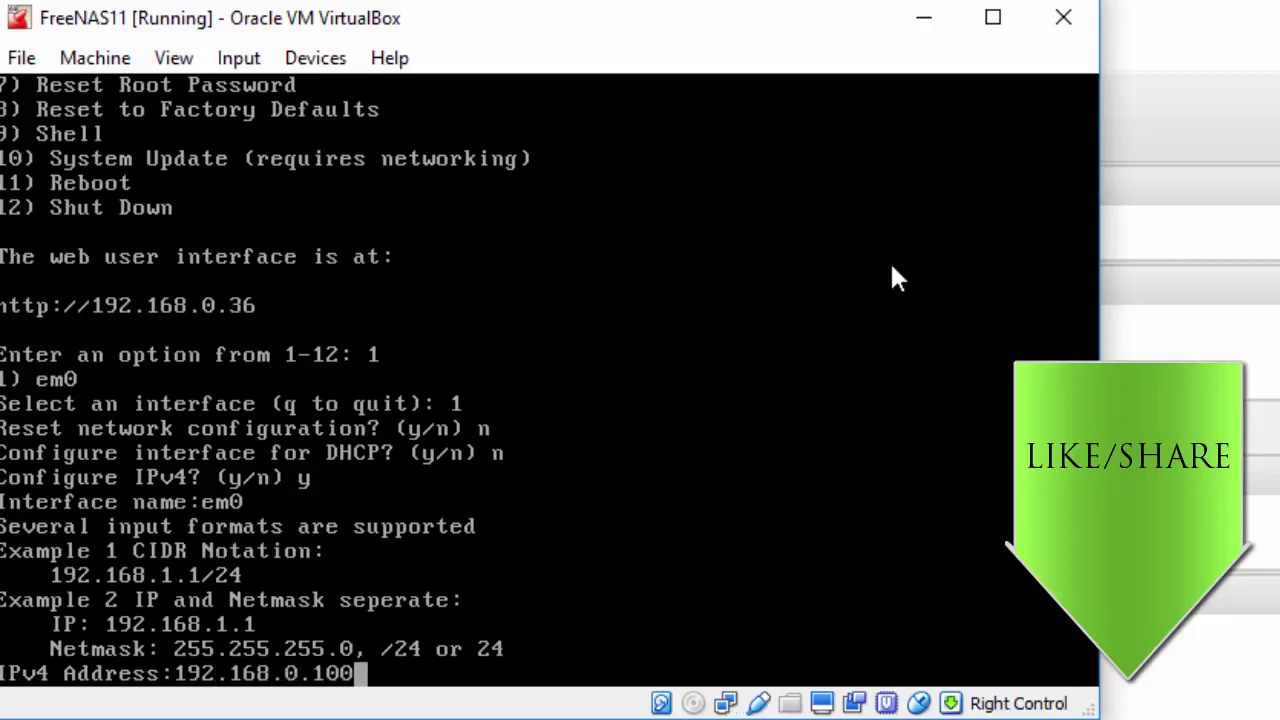
{"action": "key", "text": "Return"}
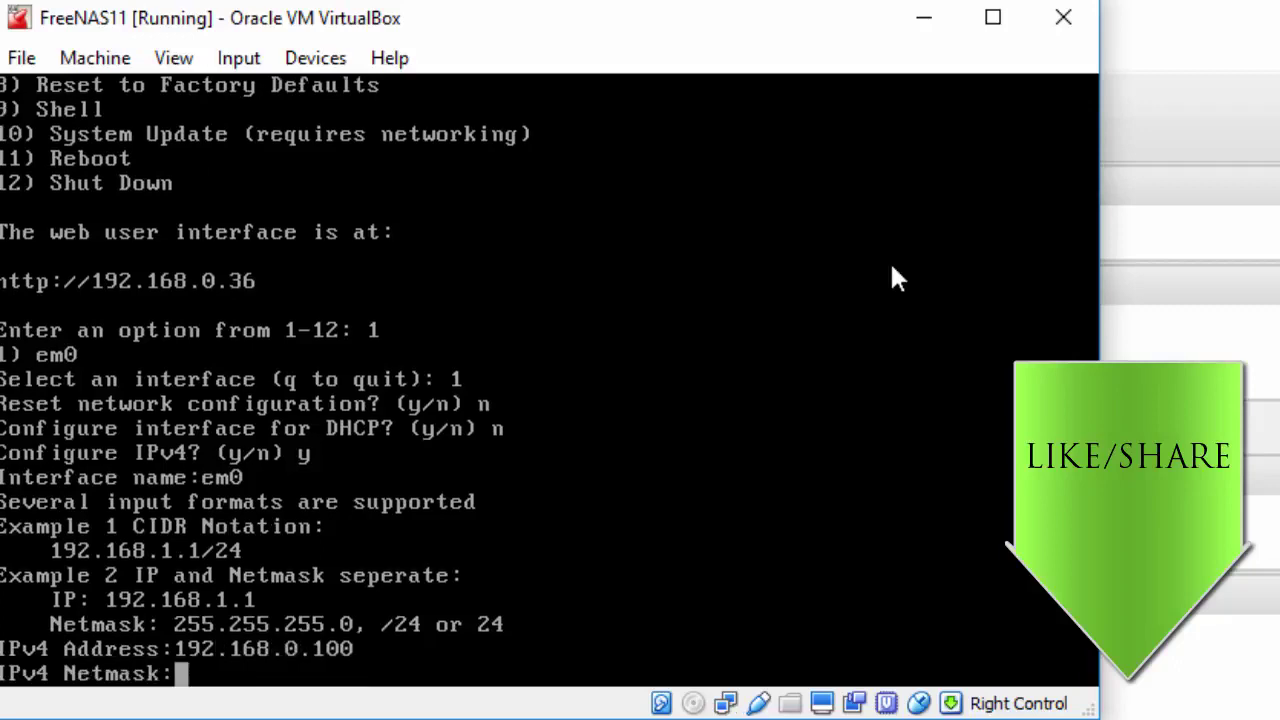
{"action": "type", "text": "255.255.25"}
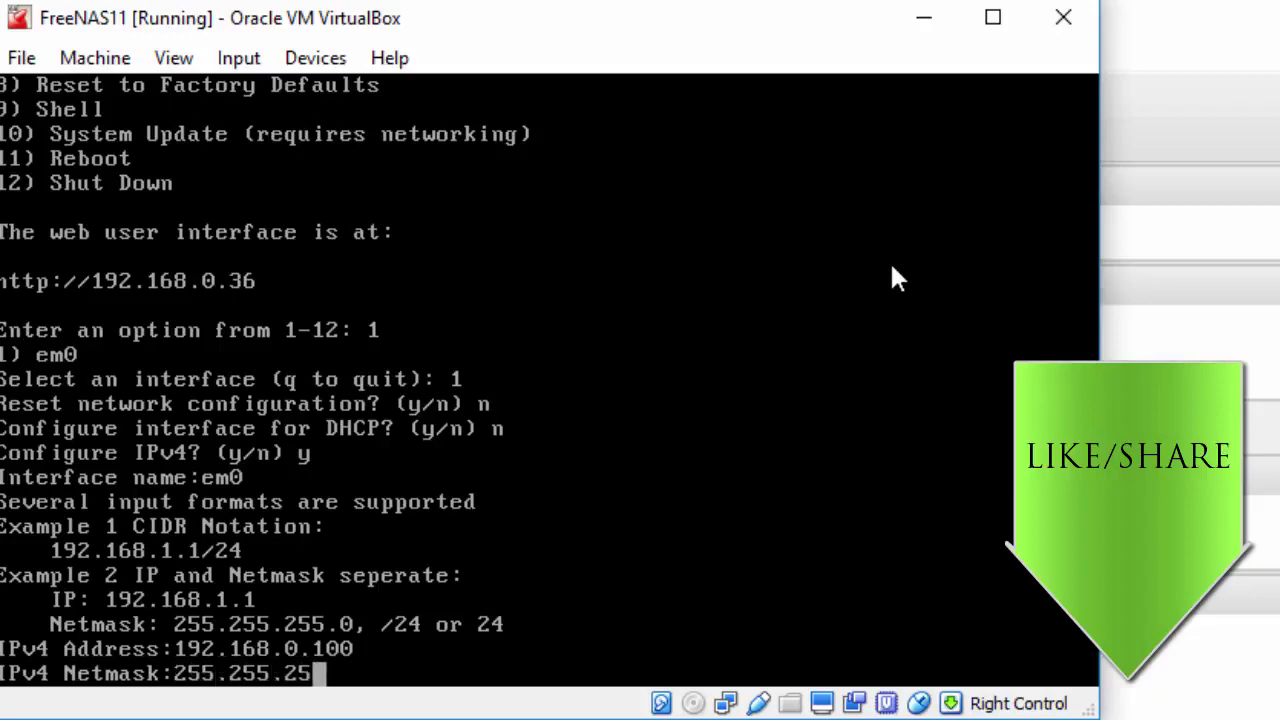
{"action": "type", "text": "5.0"}
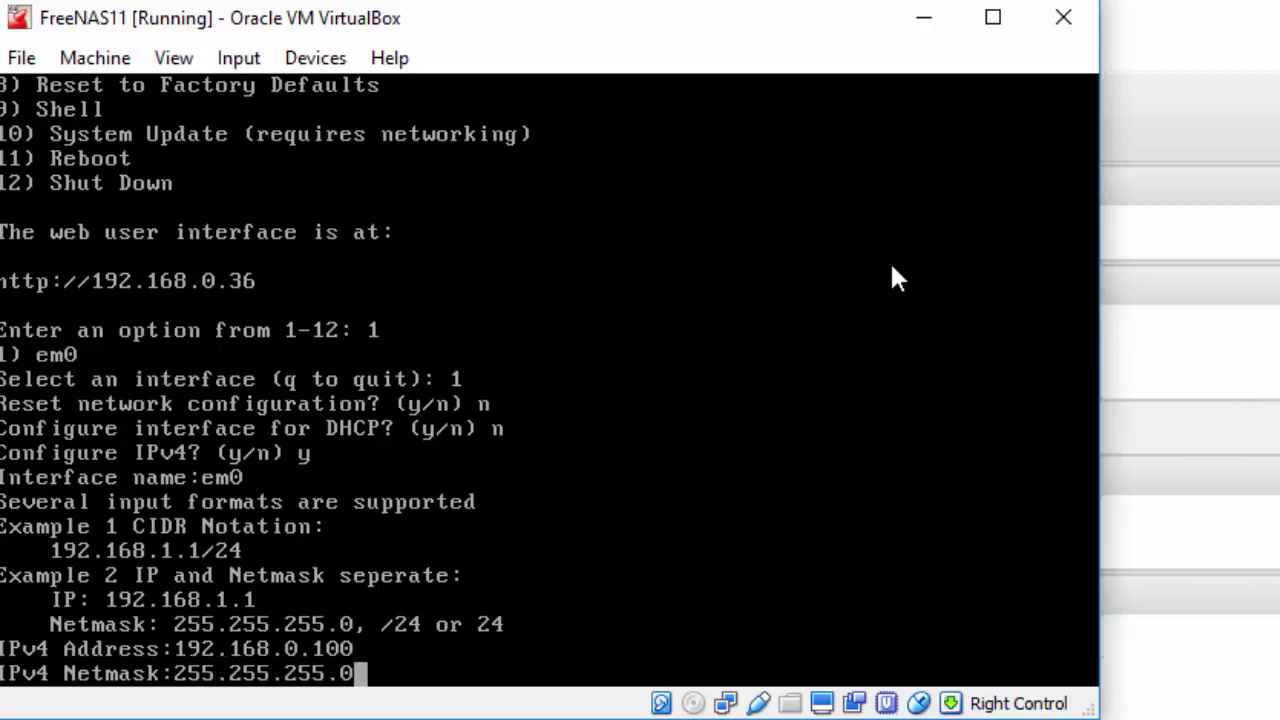
{"action": "key", "text": "Return"}
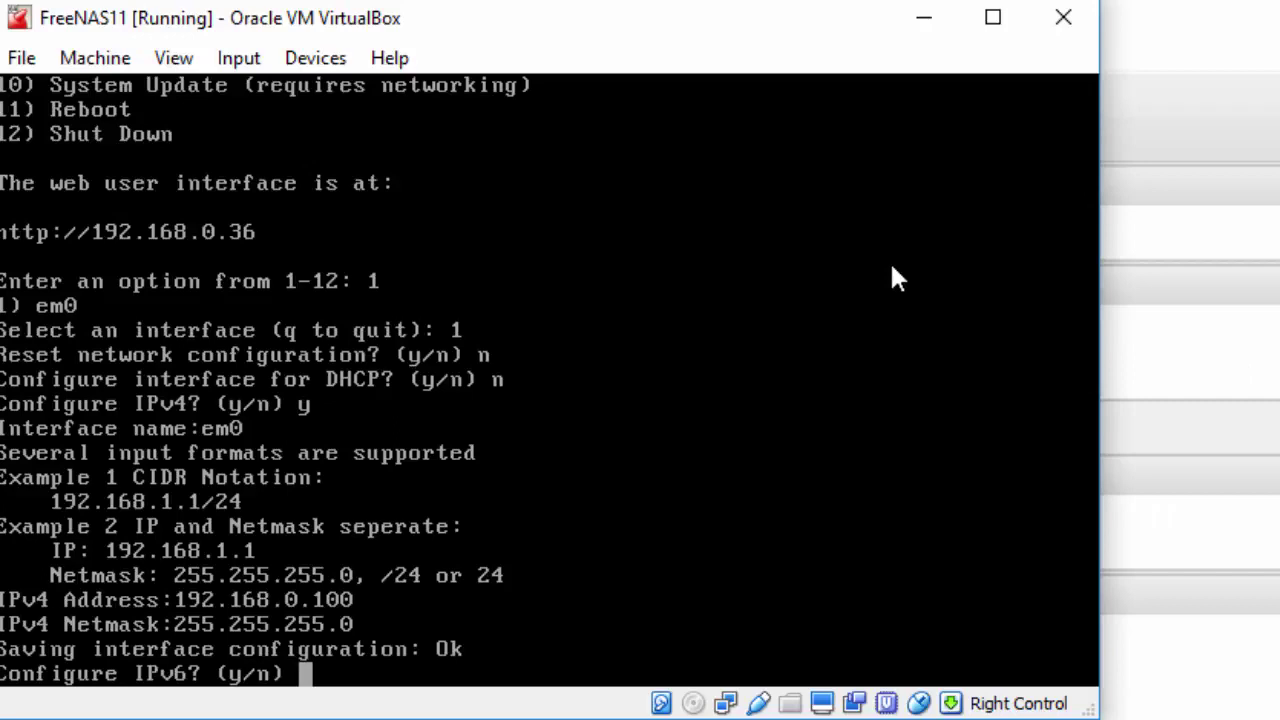
{"action": "type", "text": "n"}
{"action": "key", "text": "Return"}
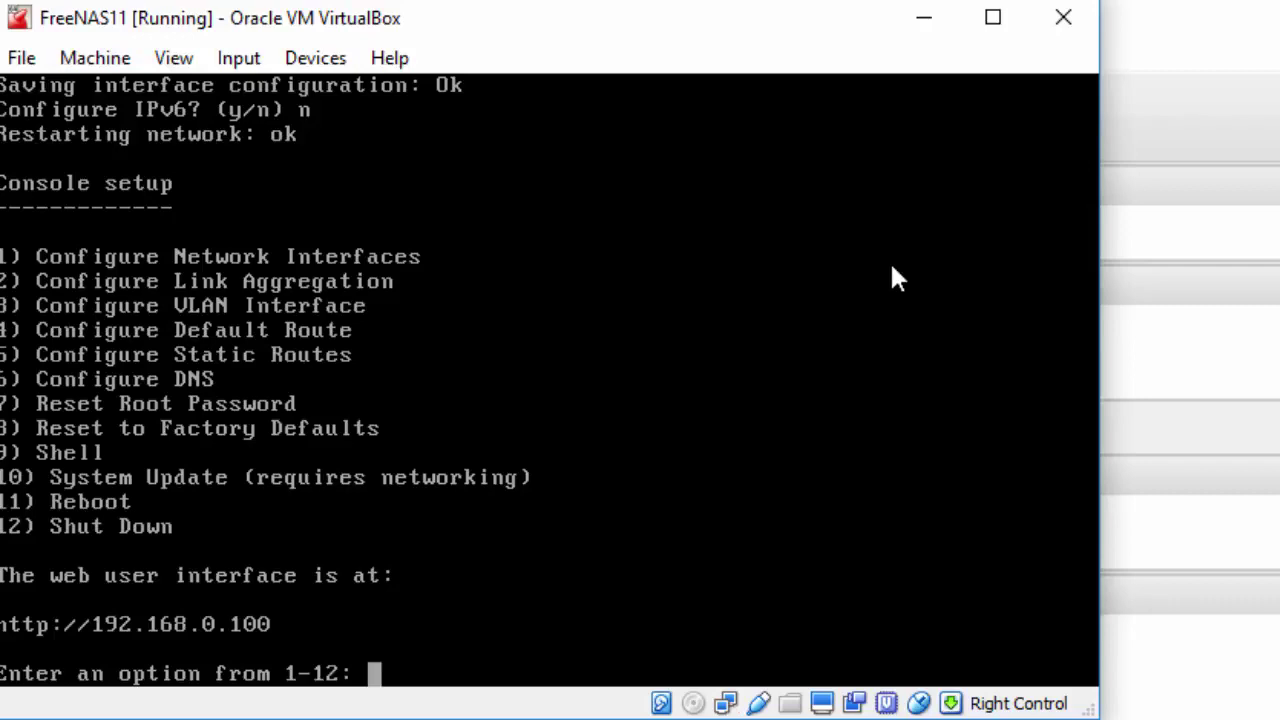
Set the IPv4 default route to 192.168.0.1 with no IPv6 default route
{"action": "type", "text": "4"}
{"action": "key", "text": "Return"}
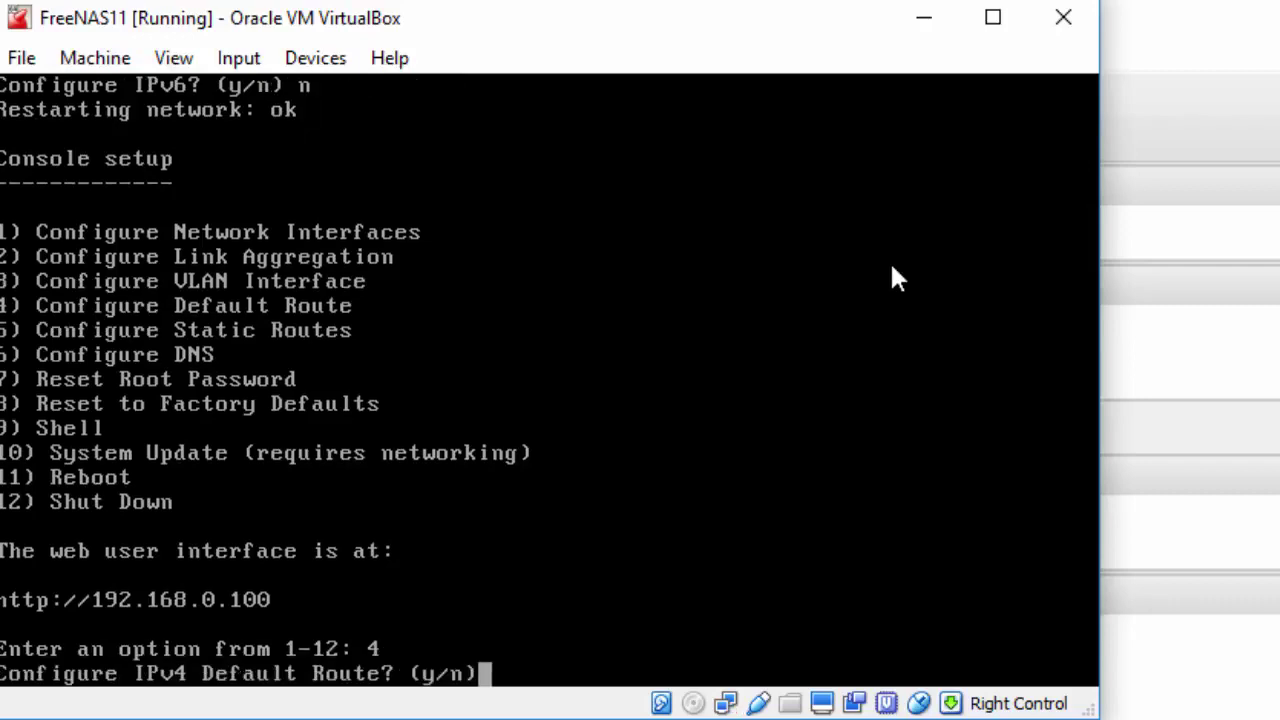
{"action": "type", "text": "y"}
{"action": "key", "text": "Return"}
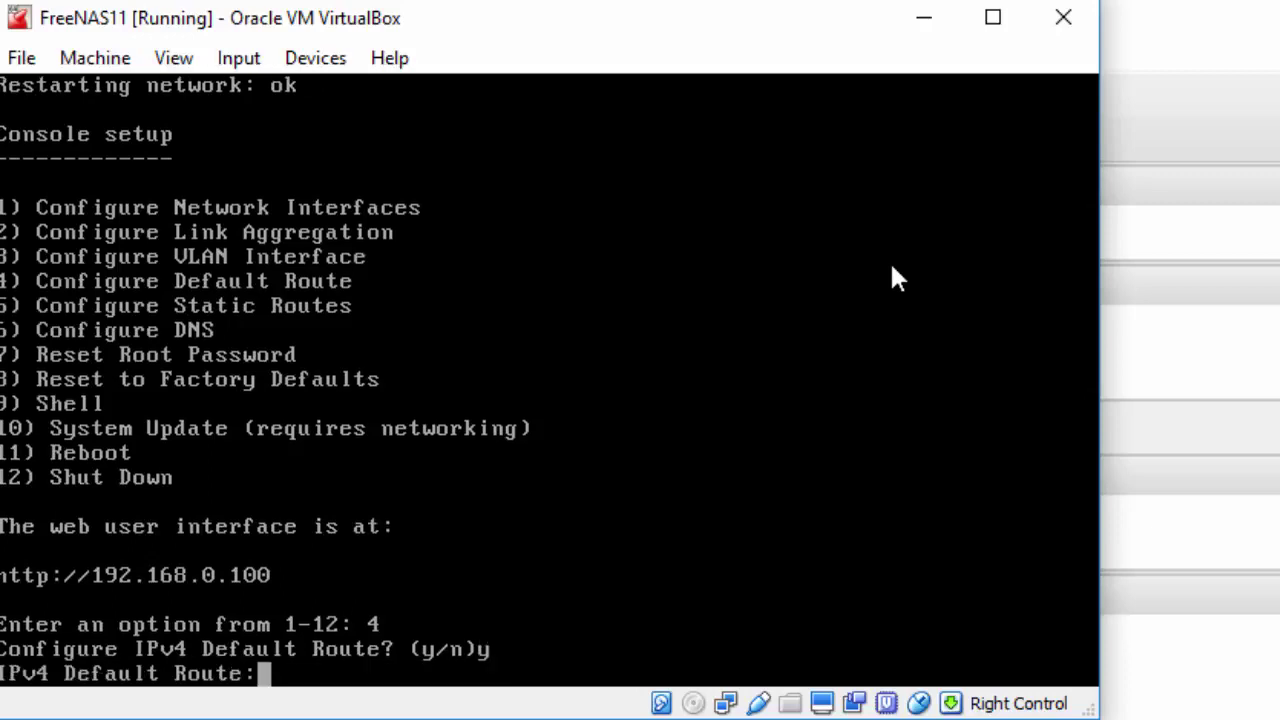
{"action": "type", "text": "192.168."}
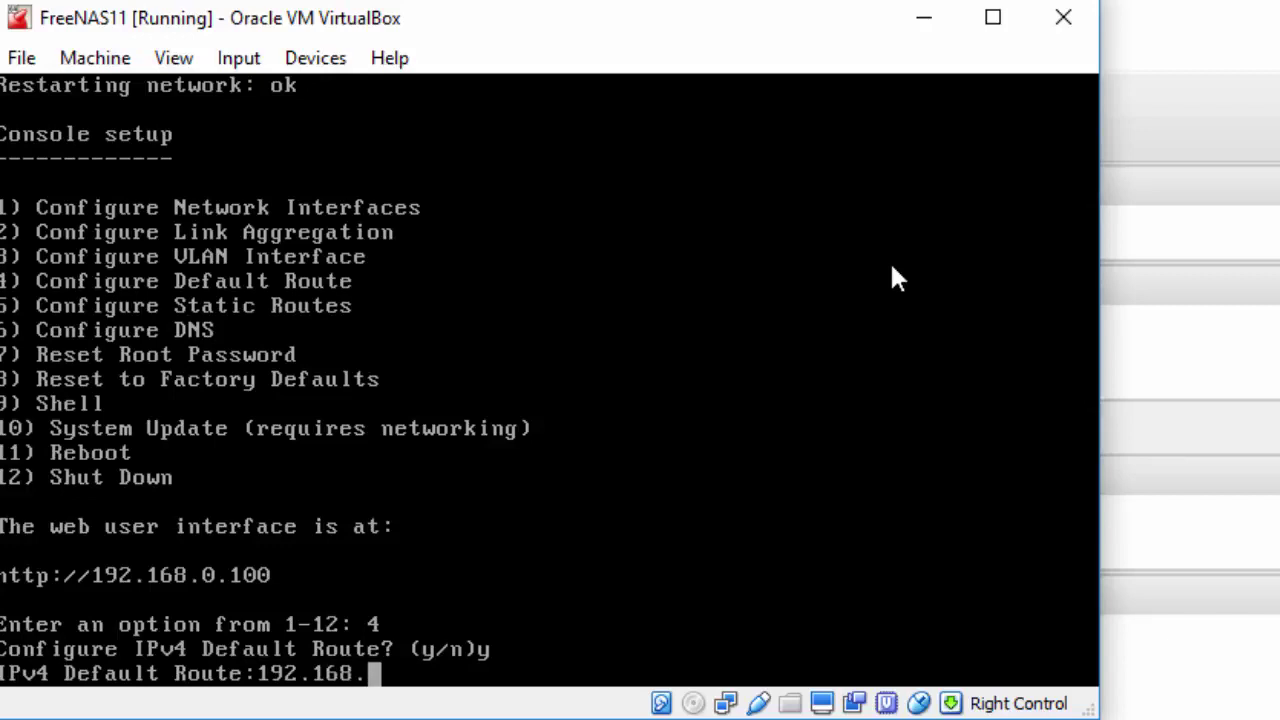
{"action": "type", "text": "0.1"}
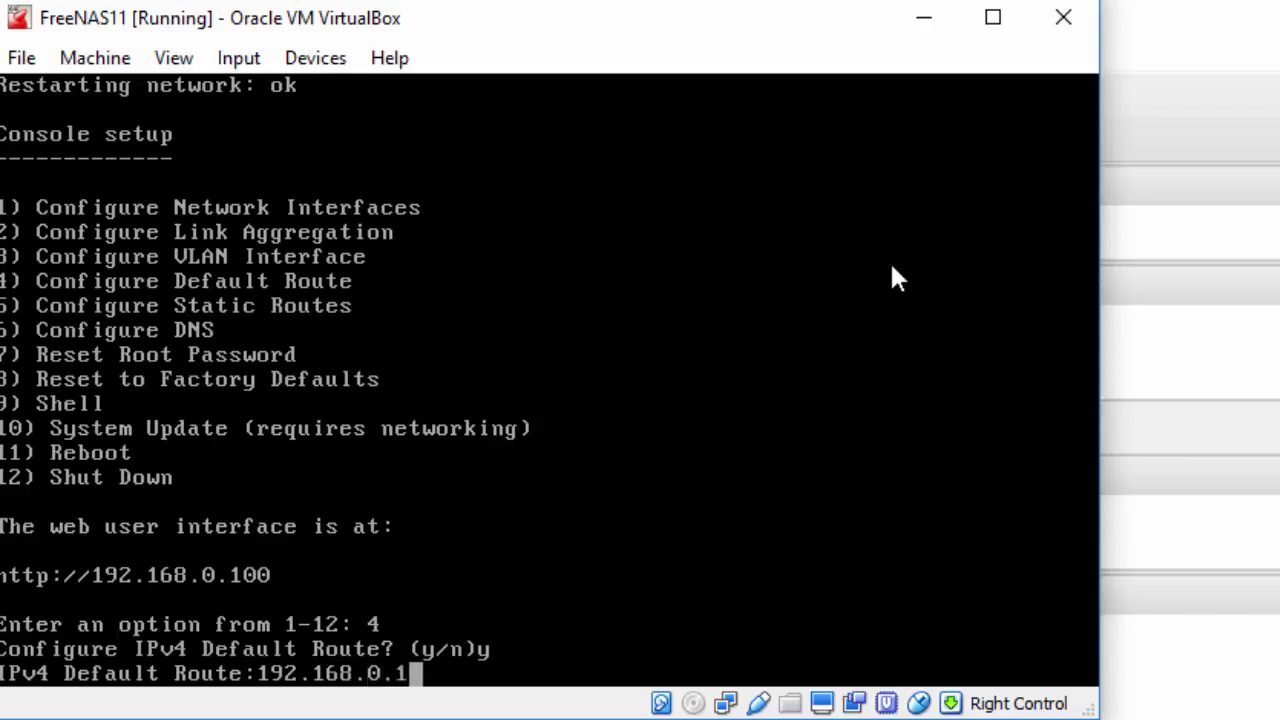
{"action": "key", "text": "Return"}
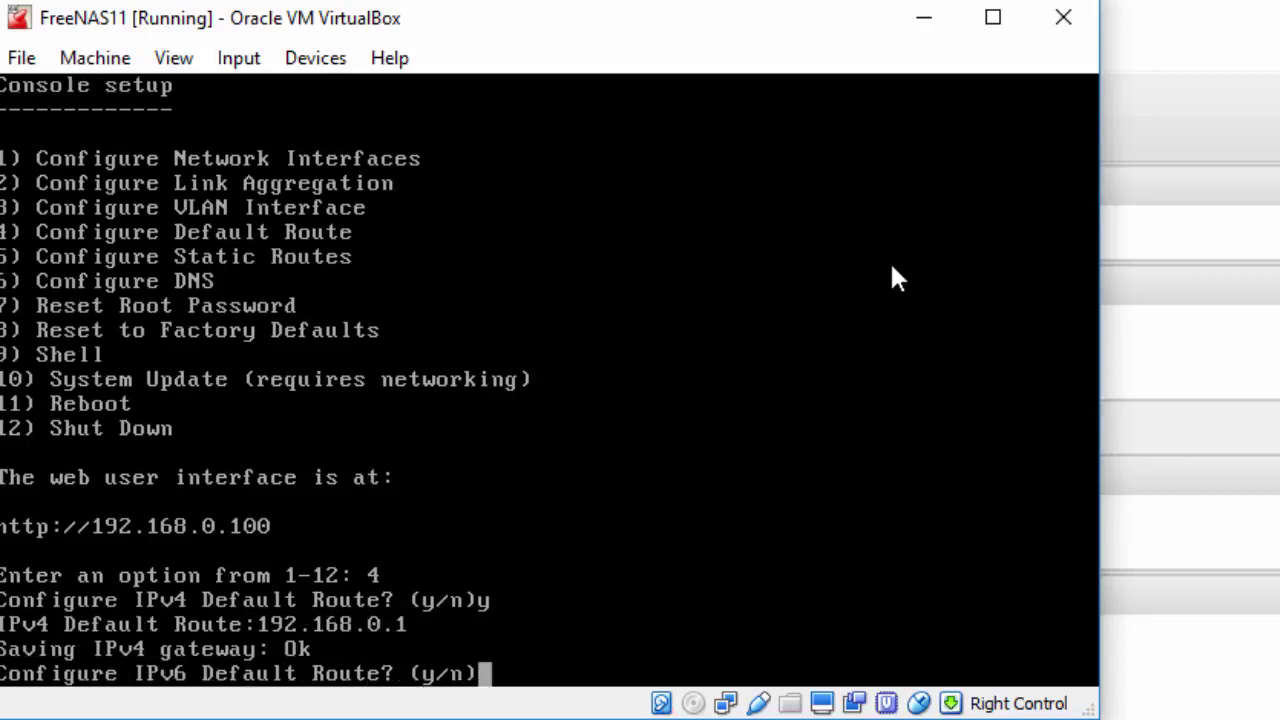
{"action": "type", "text": "n"}
{"action": "key", "text": "Return"}
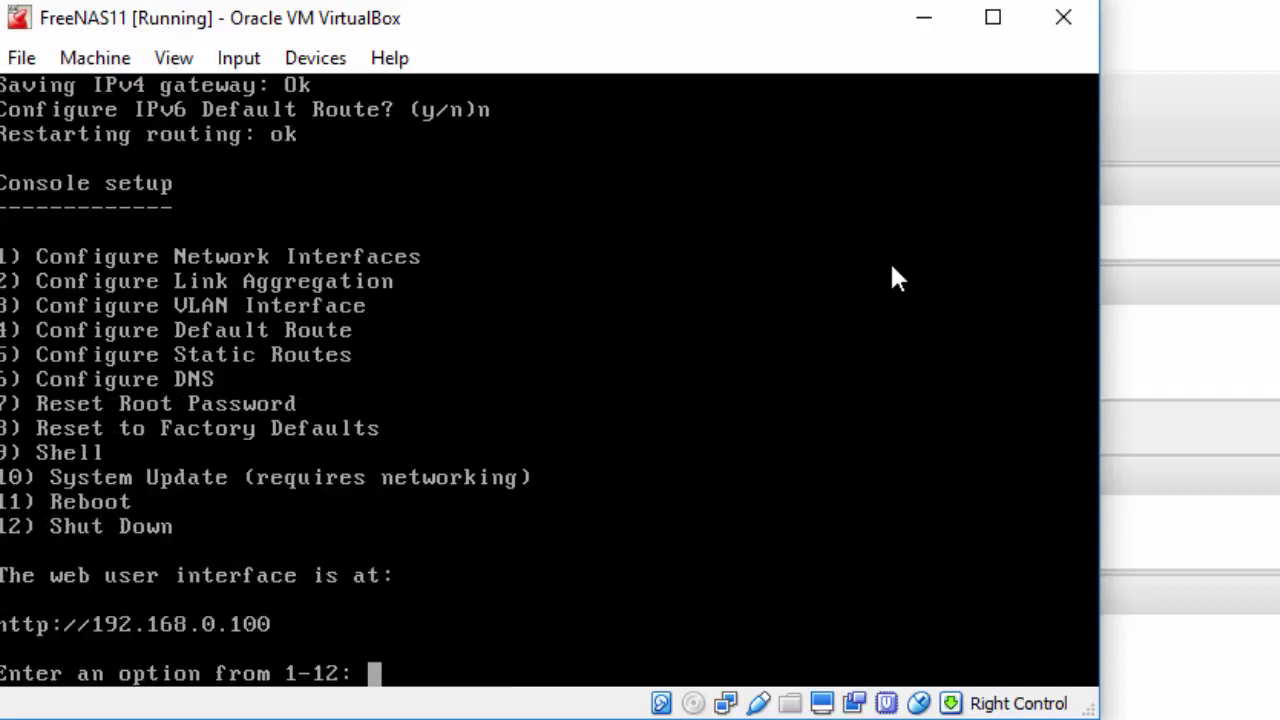
Set DNS domain lab.local with nameservers 8.8.8.8 and 8.8.4.4, then enter the Shell
{"action": "type", "text": "6"}
{"action": "key", "text": "Return"}
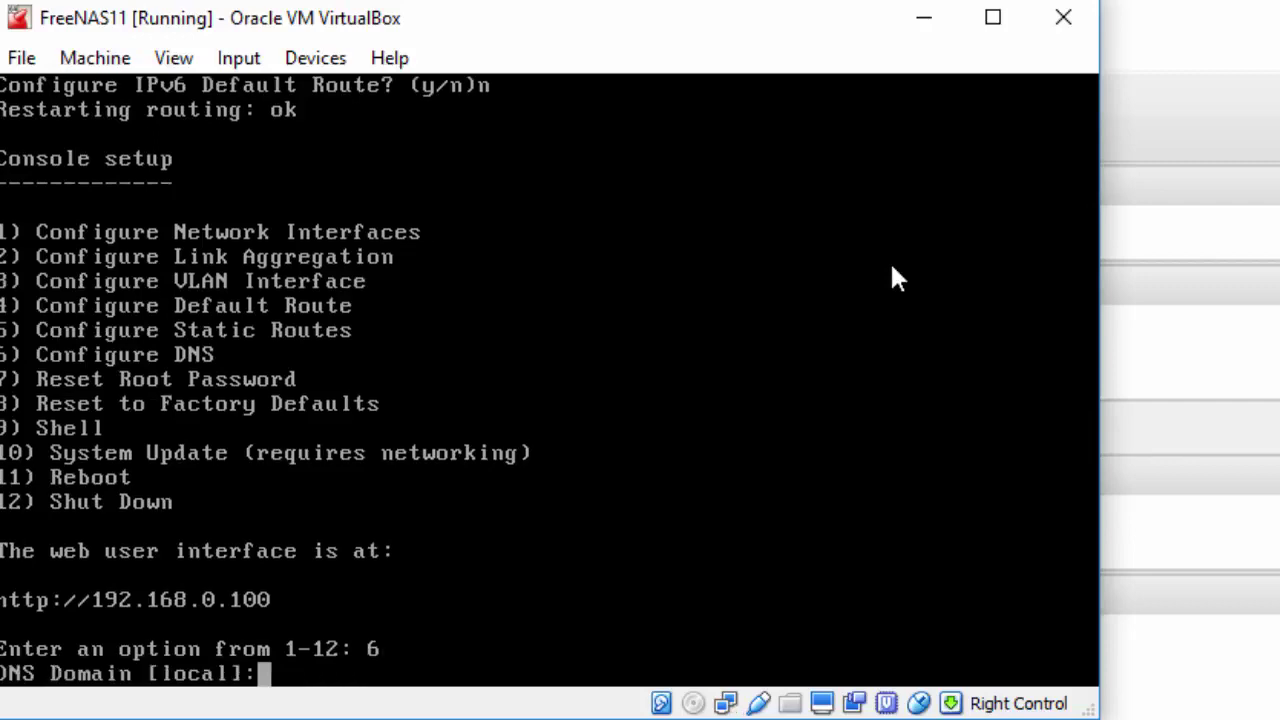
{"action": "type", "text": "lab.local"}
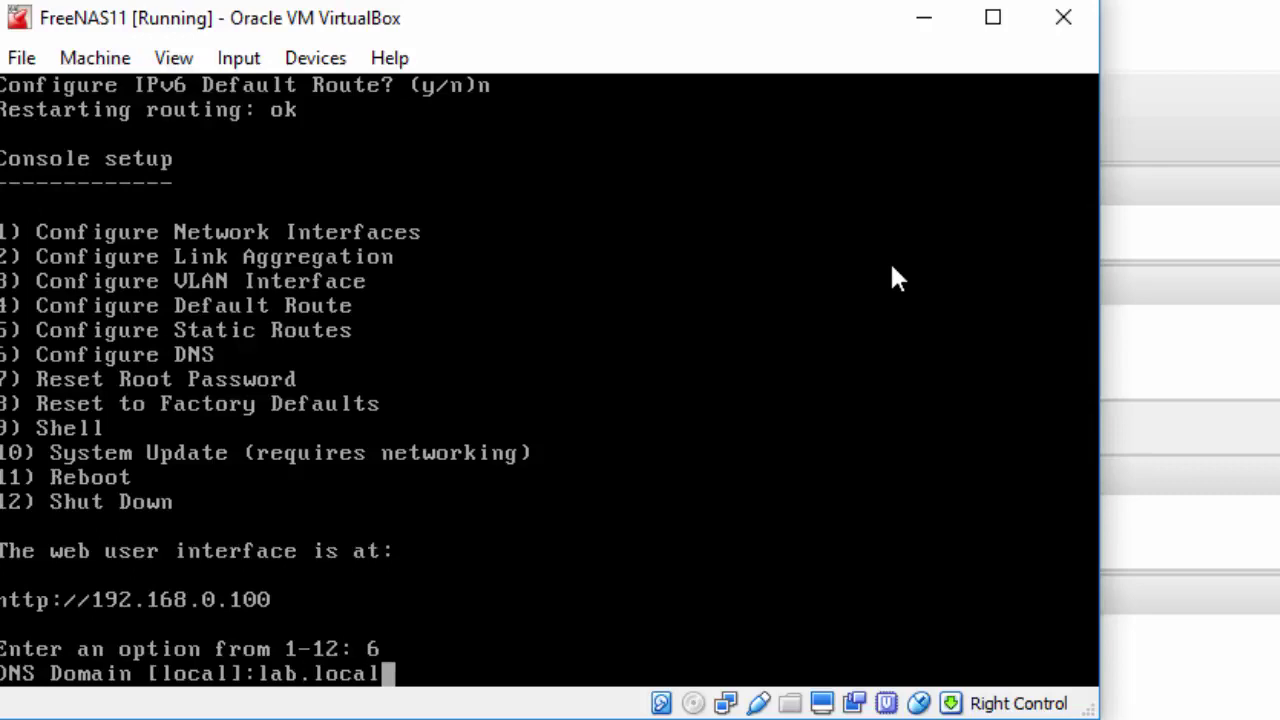
{"action": "key", "text": "Return"}
{"action": "type", "text": "8.8.8.8"}
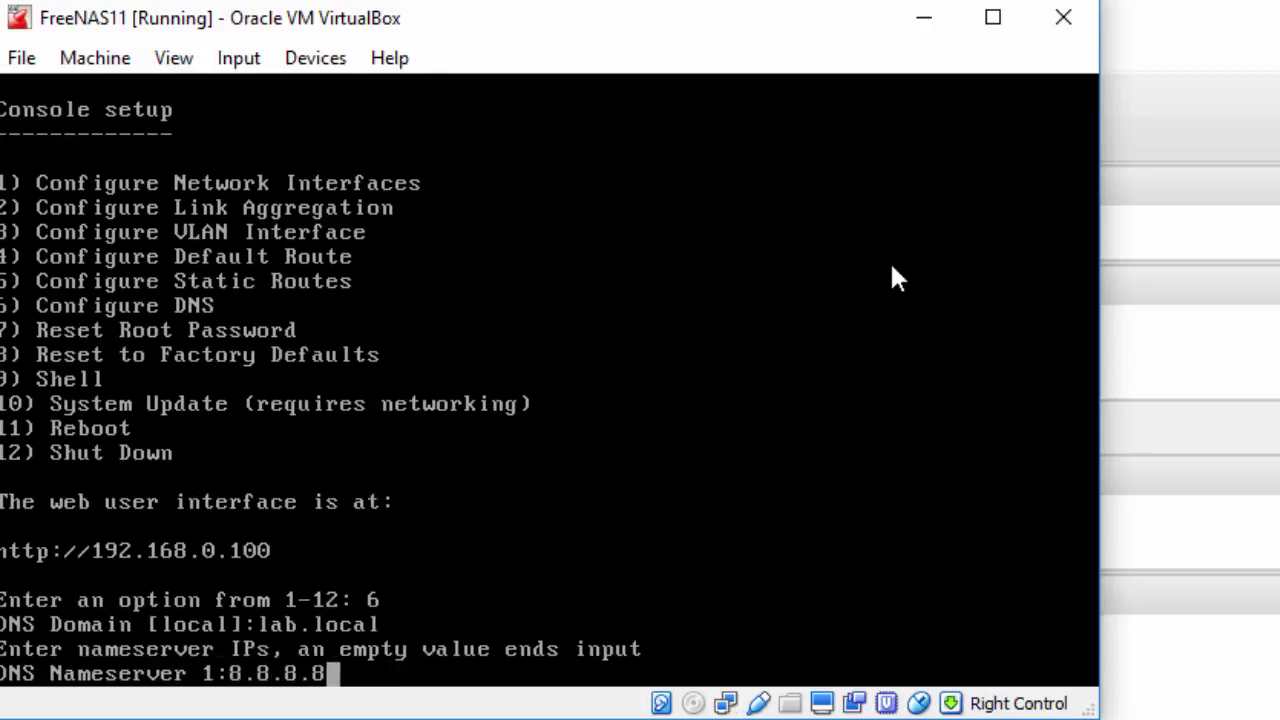
{"action": "key", "text": "Return"}
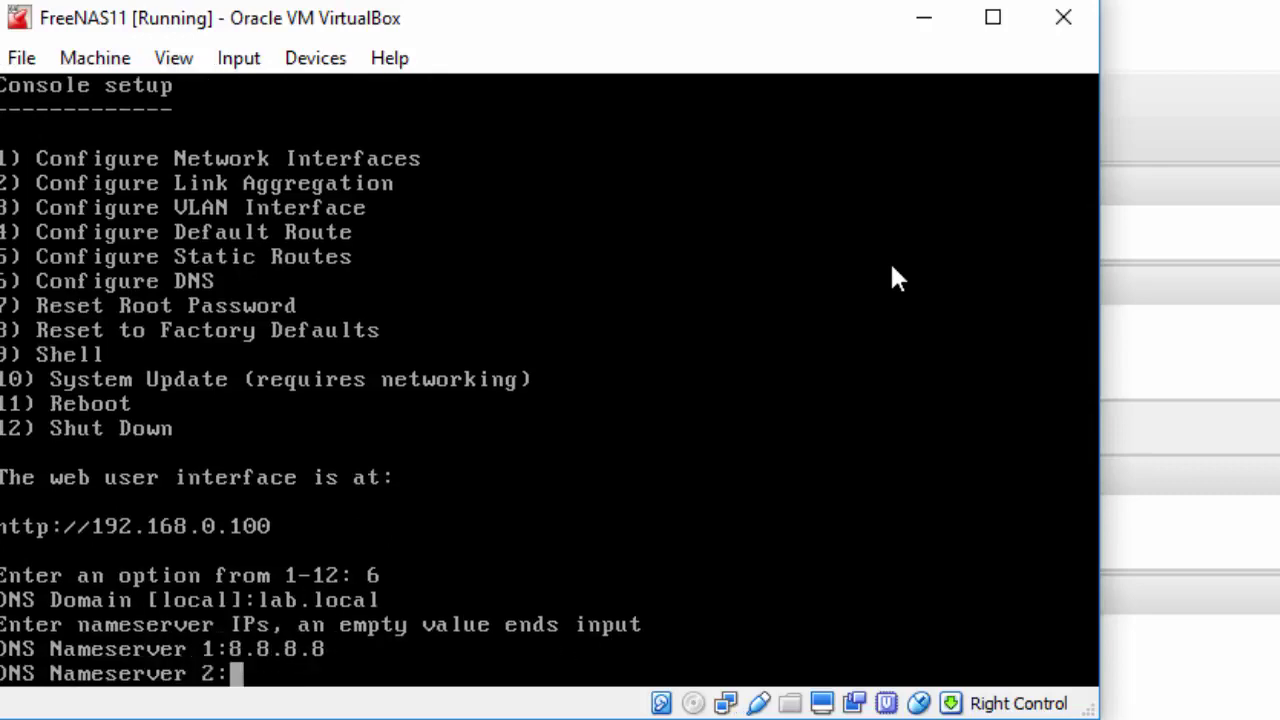
{"action": "type", "text": "8.8.4.4"}
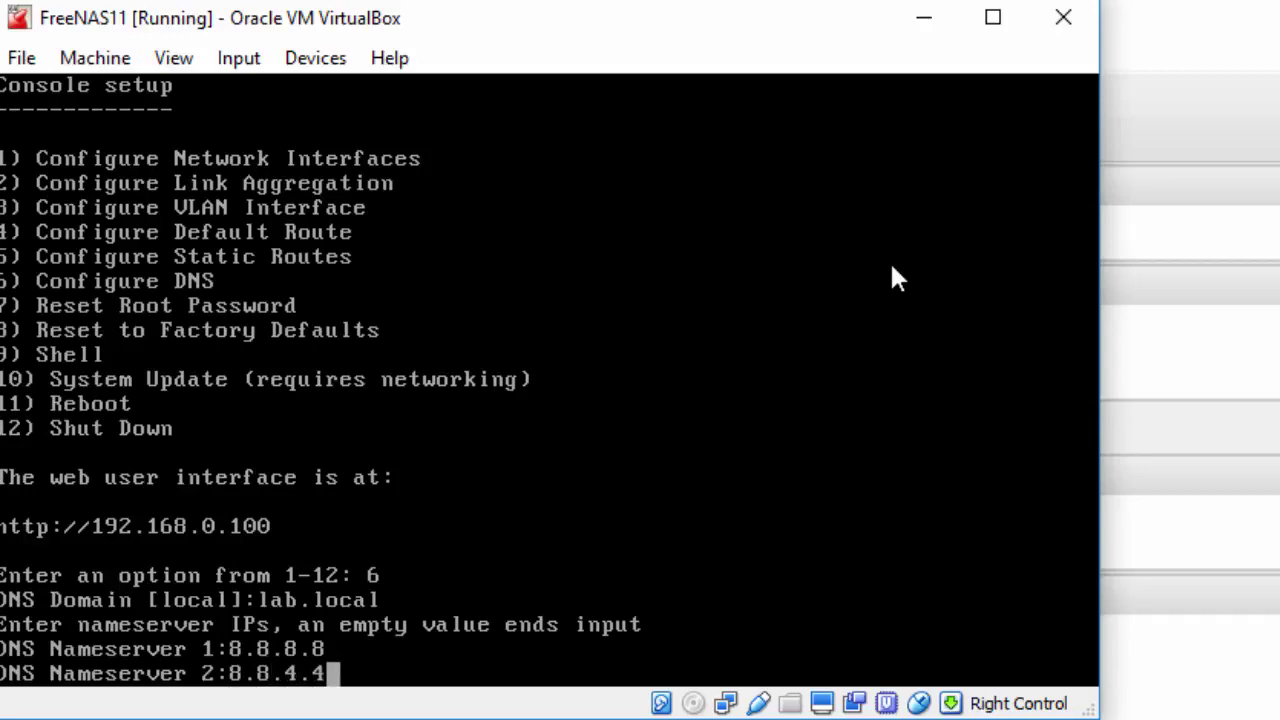
{"action": "key", "text": "Return"}
{"action": "key", "text": "Return"}
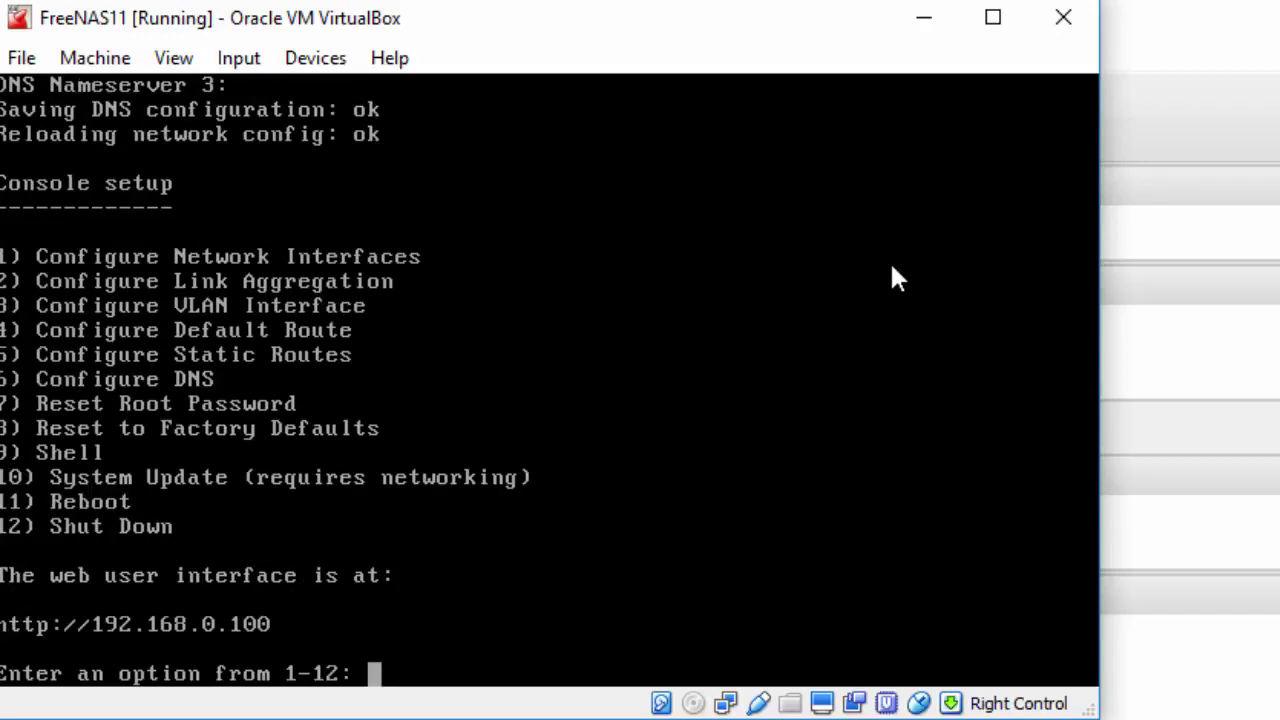
{"action": "type", "text": "9"}
{"action": "key", "text": "Return"}
Run whoami, freebsd-version and ifconfig to confirm 11.0-STABLE at 192.168.0.100
{"action": "key", "text": "Return"}
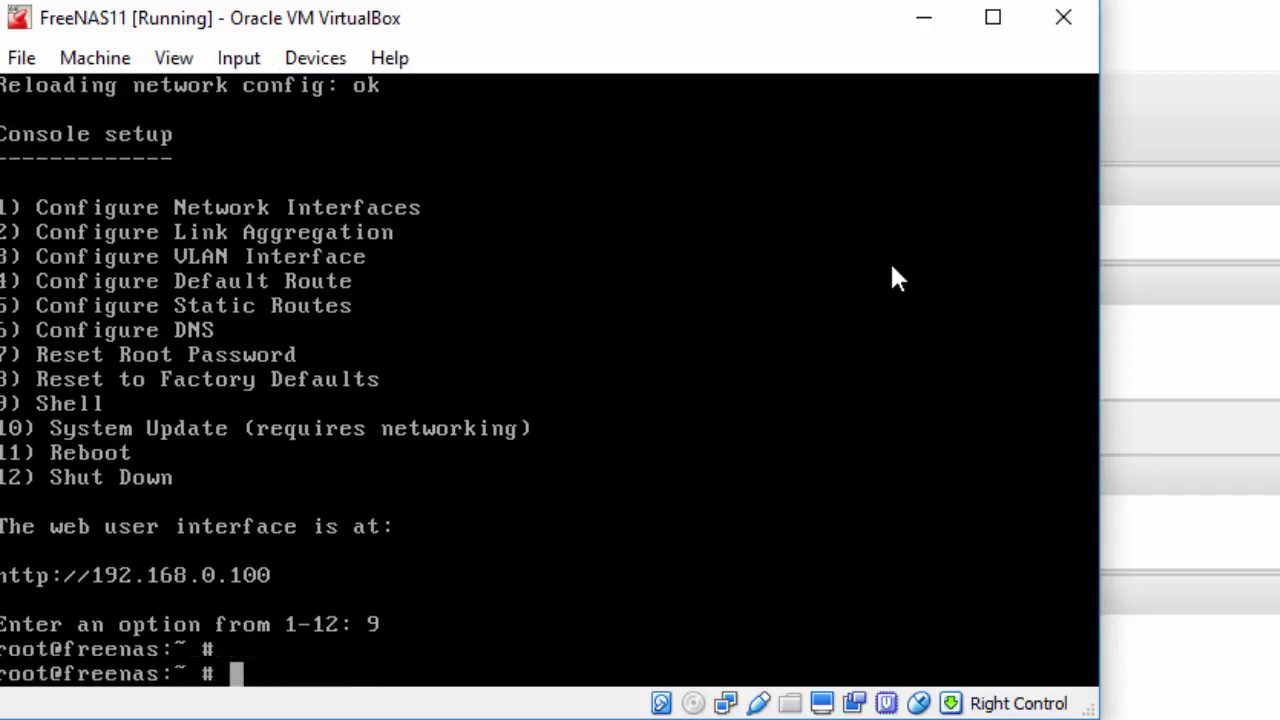
{"action": "type", "text": "whoami"}
{"action": "key", "text": "Return"}
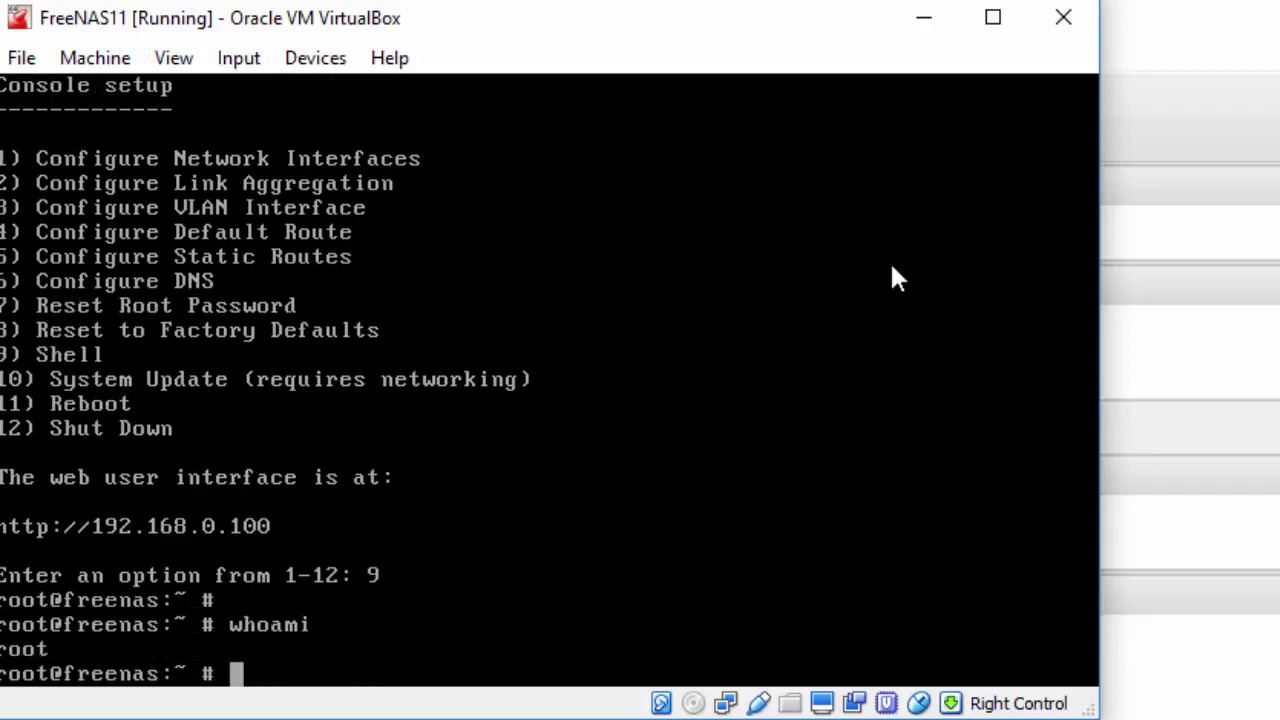
{"action": "type", "text": "freebsd-version"}
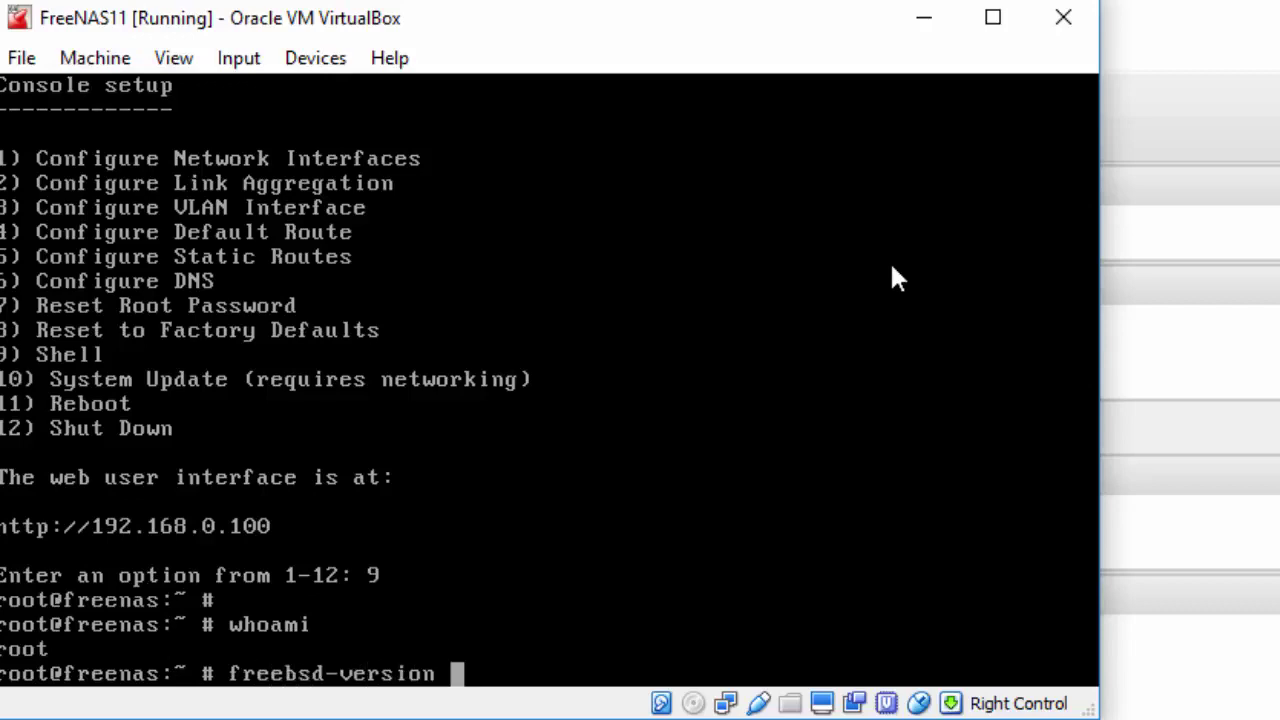
{"action": "key", "text": "Return"}
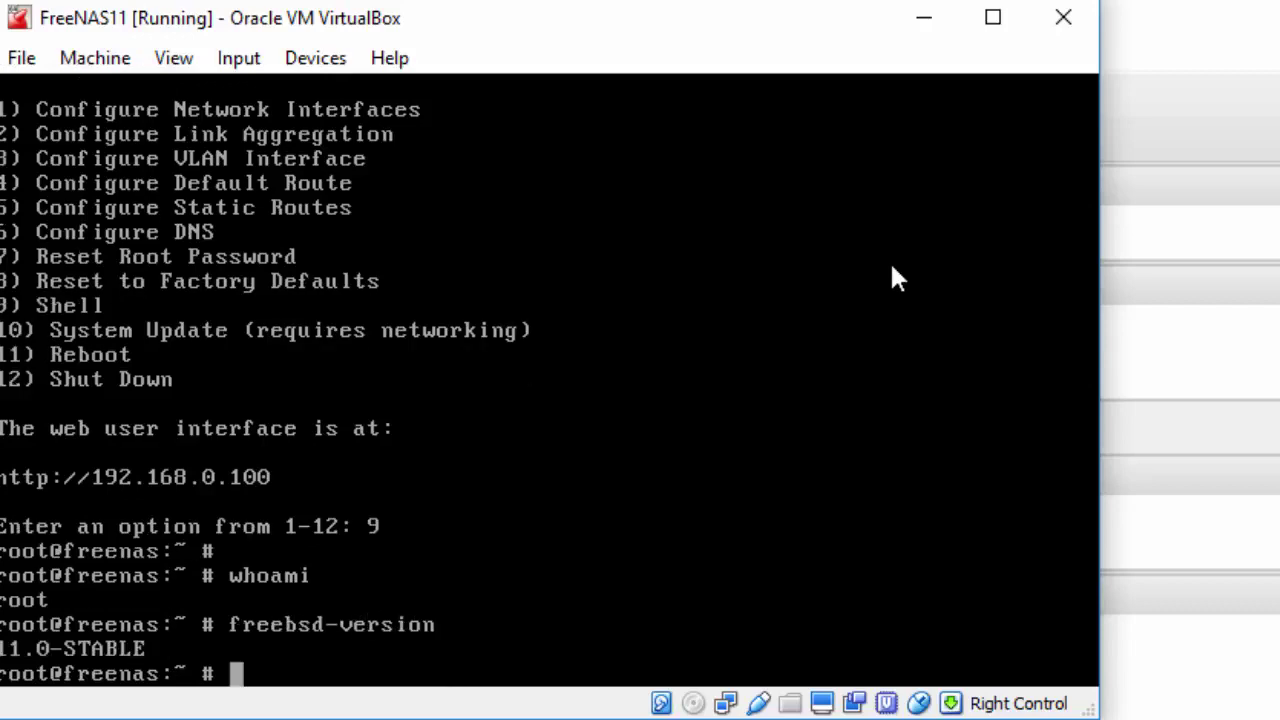
{"action": "key", "text": "Return"}
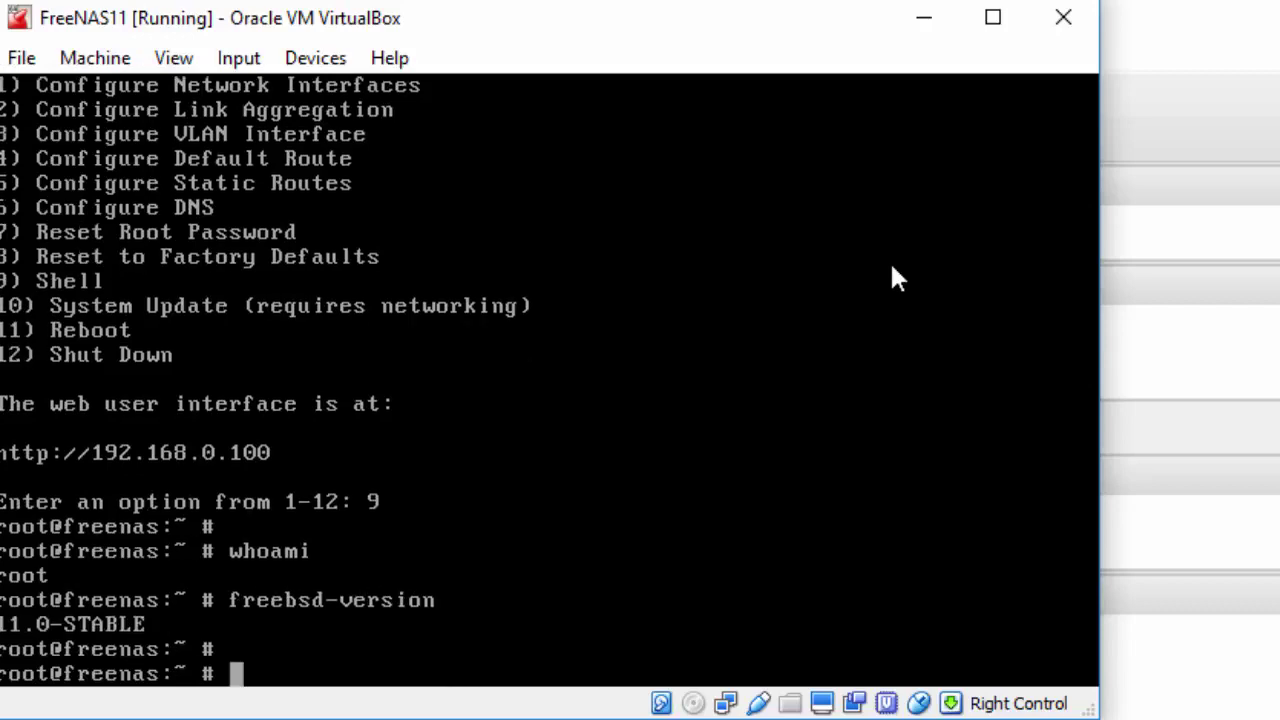
{"action": "type", "text": "ifconfig"}
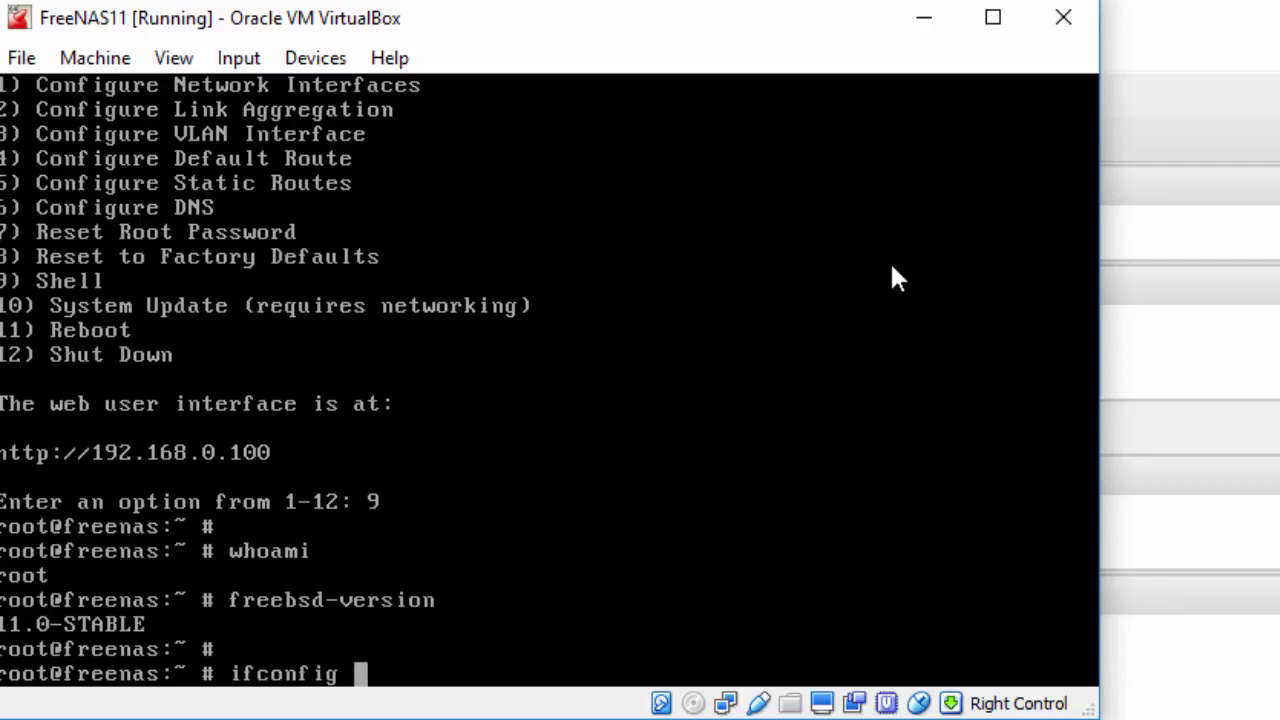
{"action": "key", "text": "Return"}
{"action": "key", "text": "Return"}
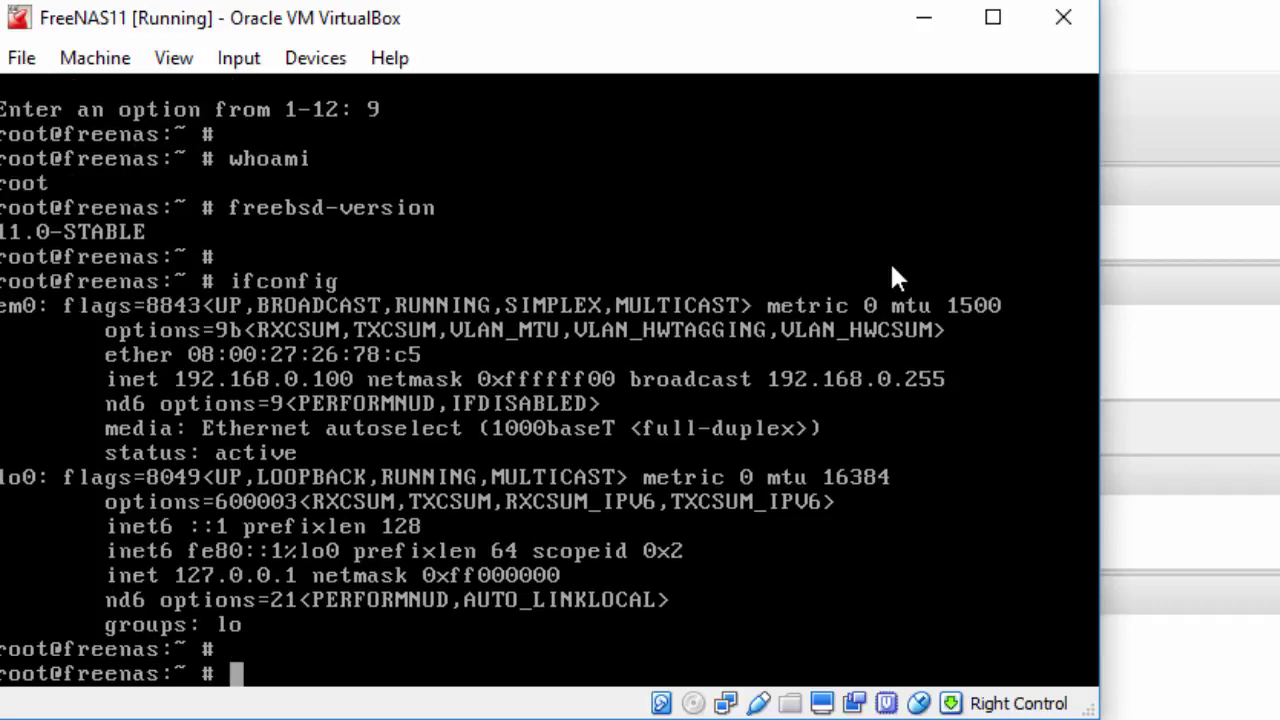
{"action": "type", "text": "ping -c"}
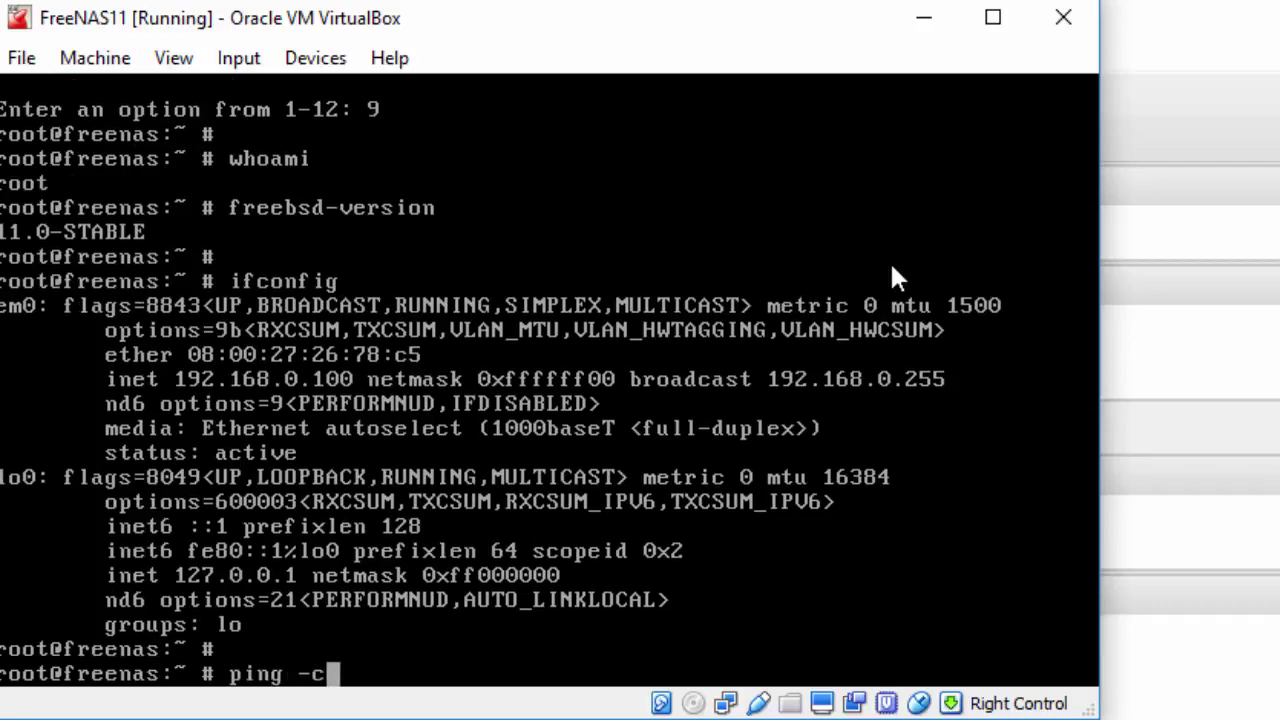
{"action": "type", "text": " 3 www.goog"}
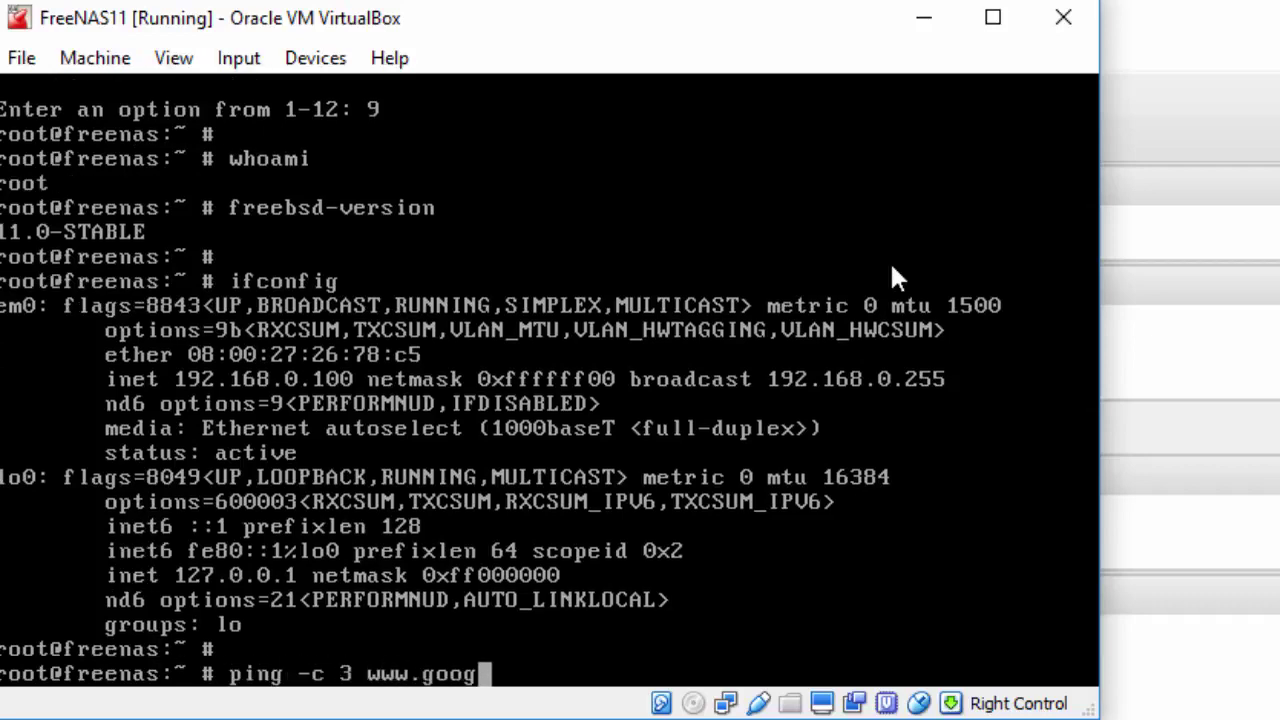
{"action": "type", "text": "le.com"}
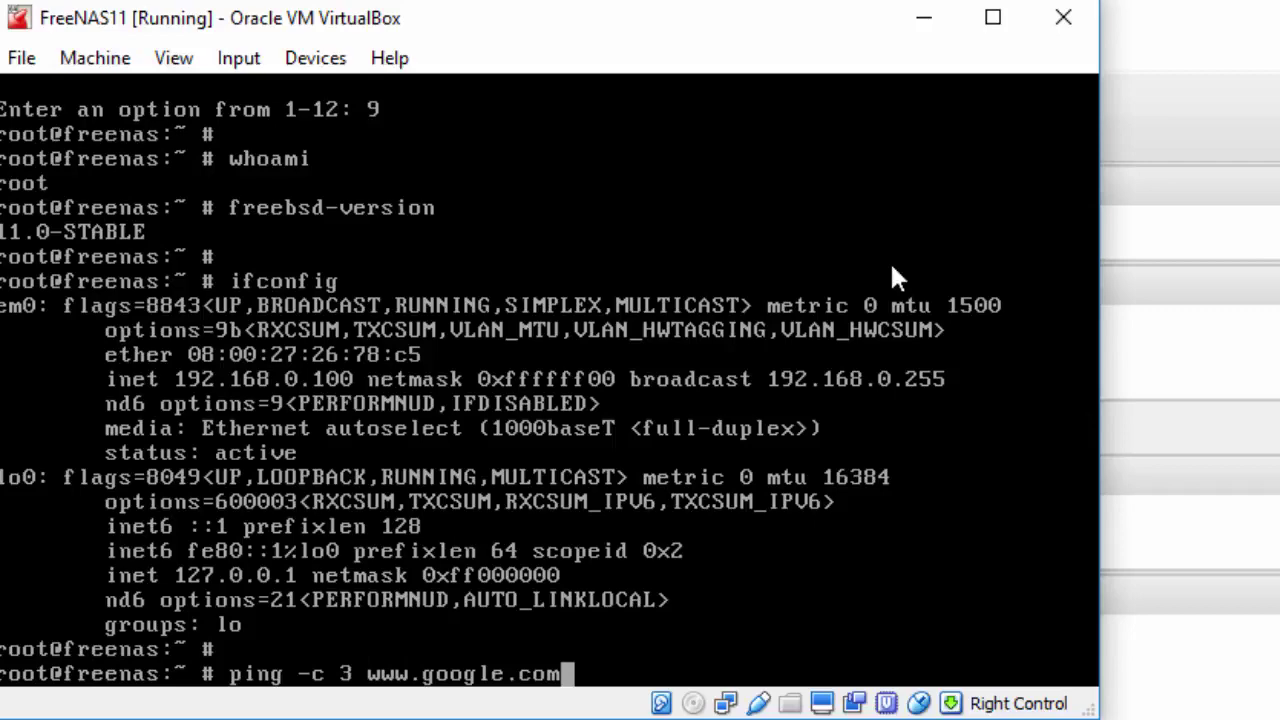
{"action": "key", "text": "Return"}
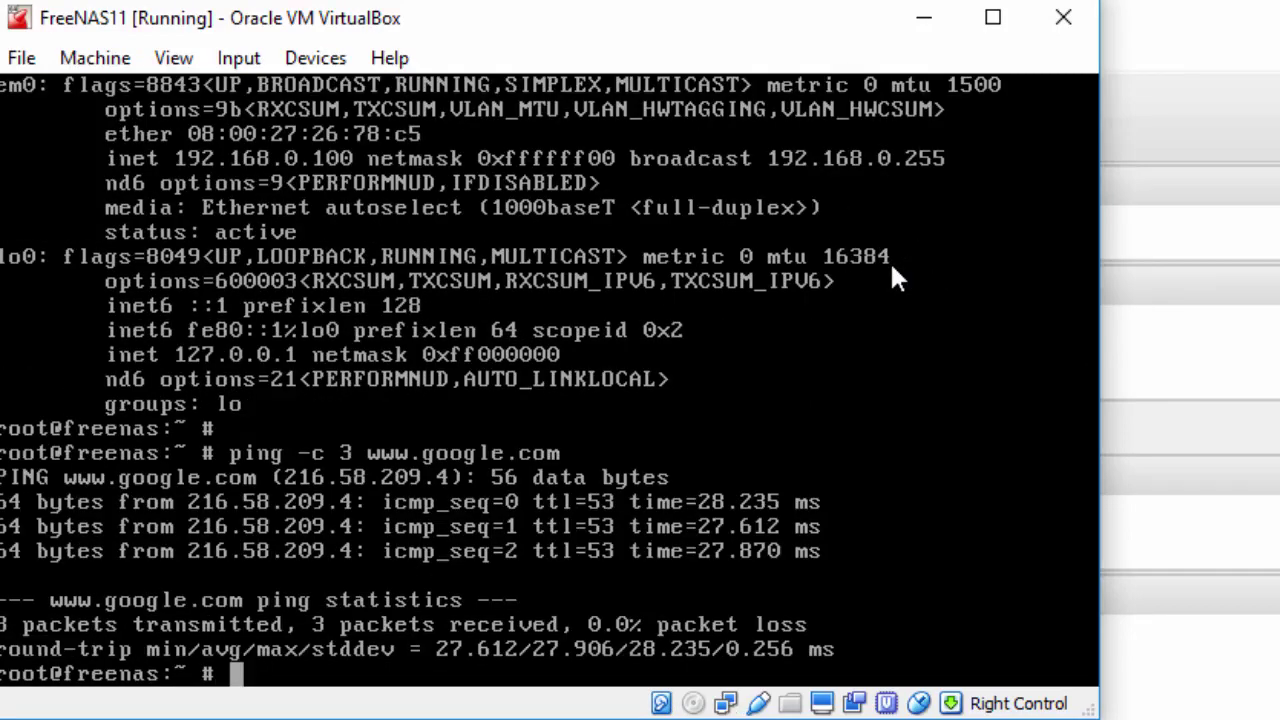
{"action": "key", "text": "Return"}
{"action": "type", "text": "exit"}
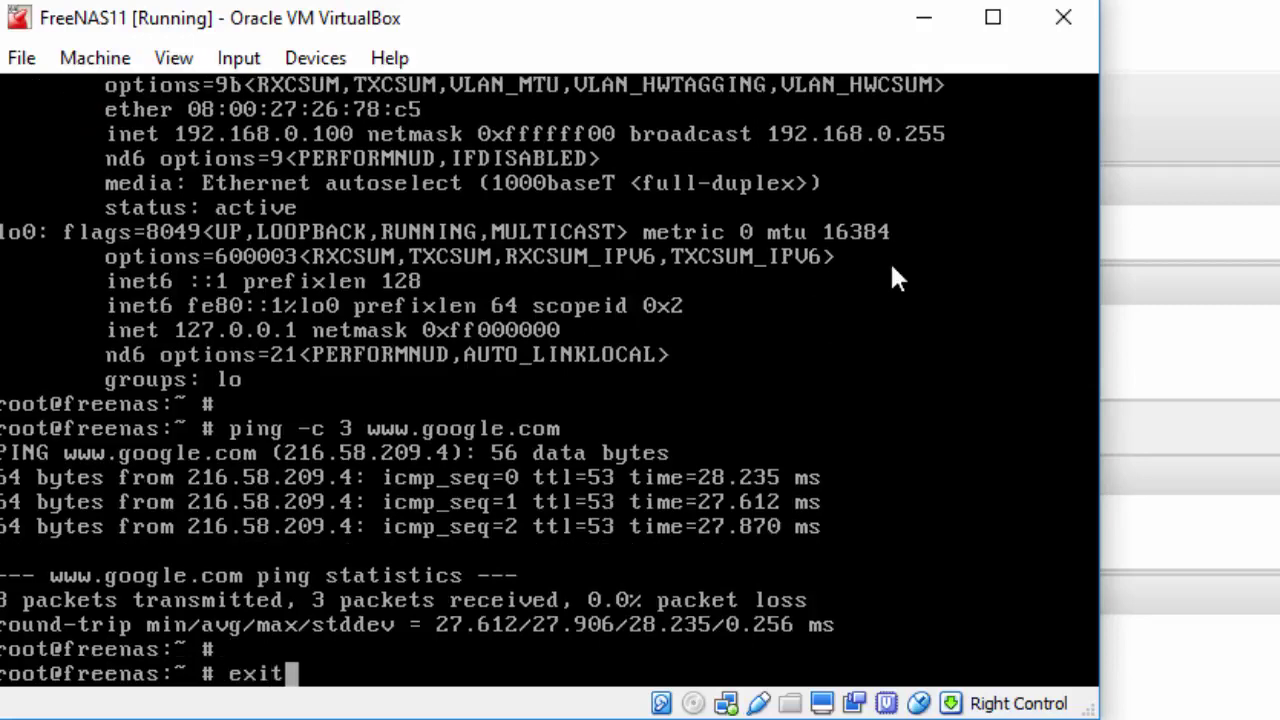
{"action": "key", "text": "Return"}
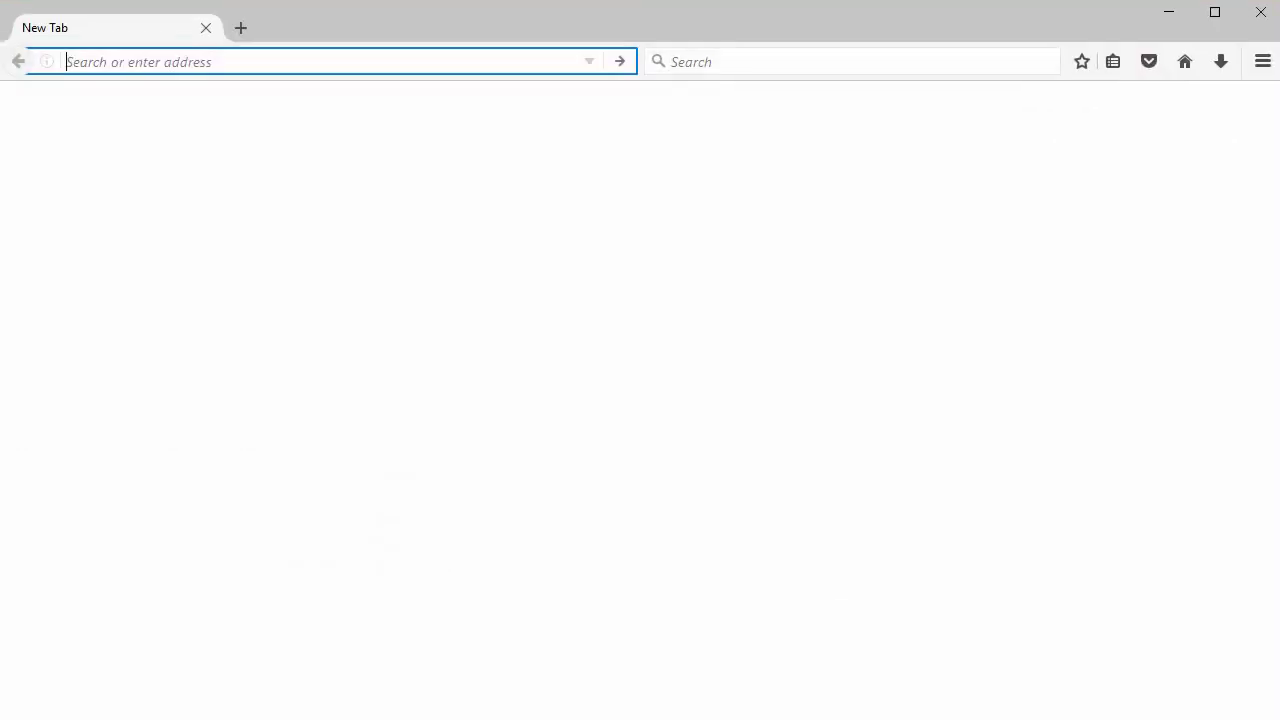
Log in as root at 192.168.0.100 and decline the browser's save-login offer
{"action": "type", "text": "192.168."}
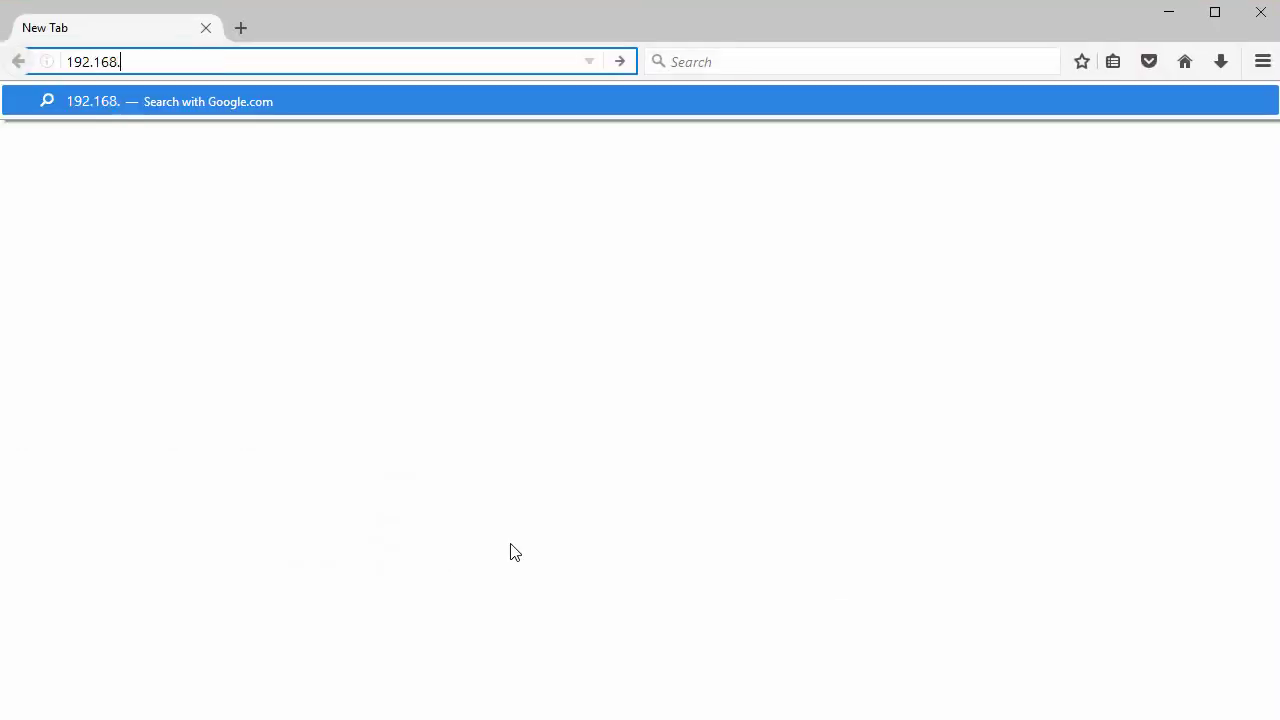
{"action": "type", "text": "0.100"}
{"action": "key", "text": "Return"}
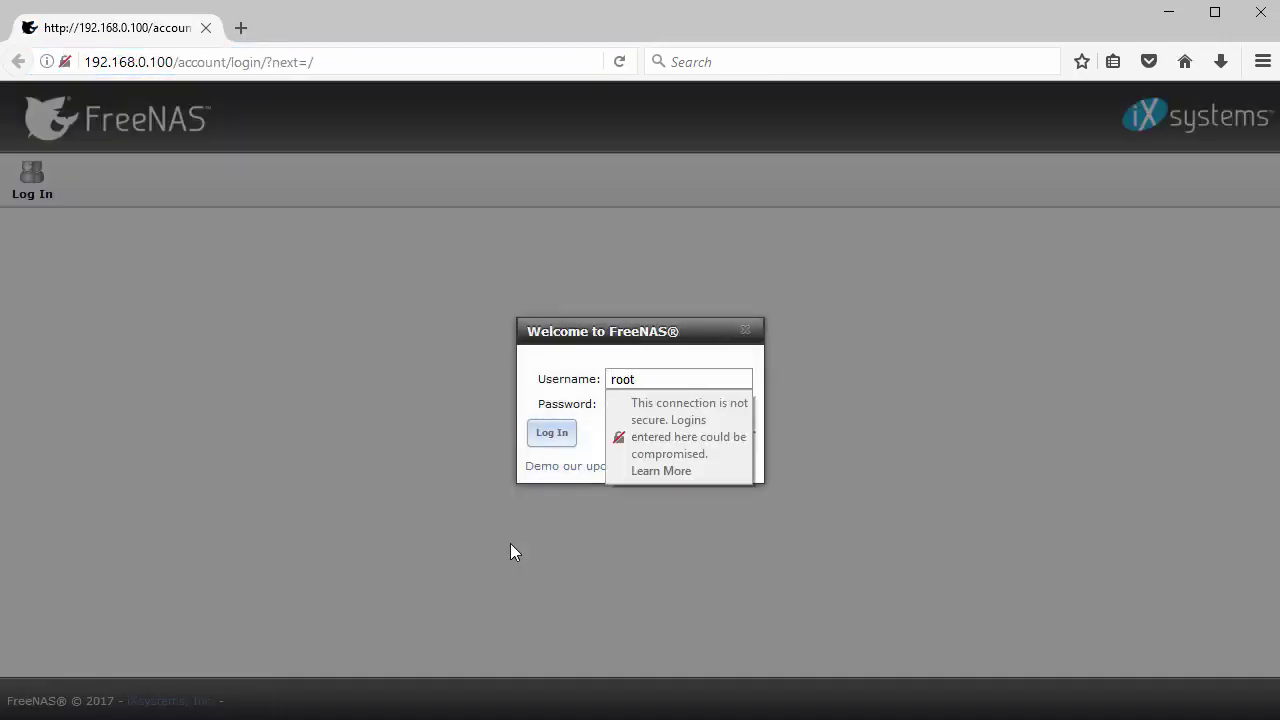
{"action": "key", "text": "Tab"}
{"action": "type", "text": "******"}
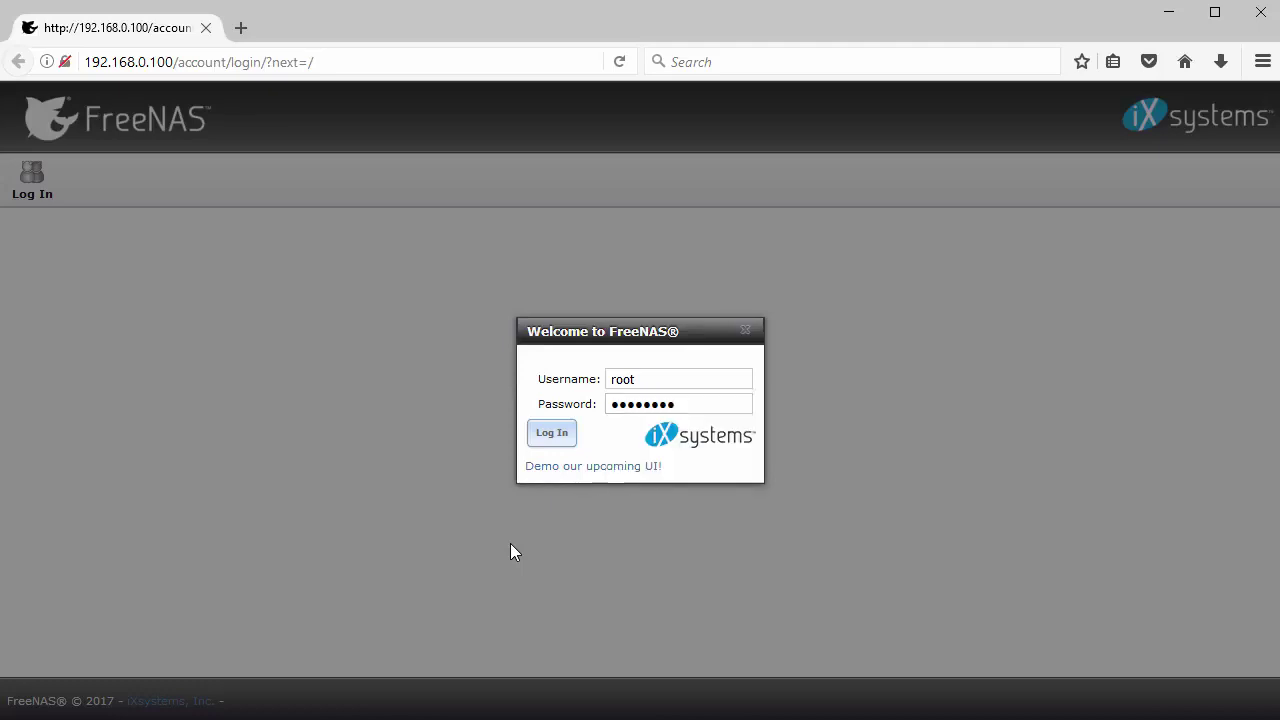
{"action": "left_click", "coordinate": [561, 442]}
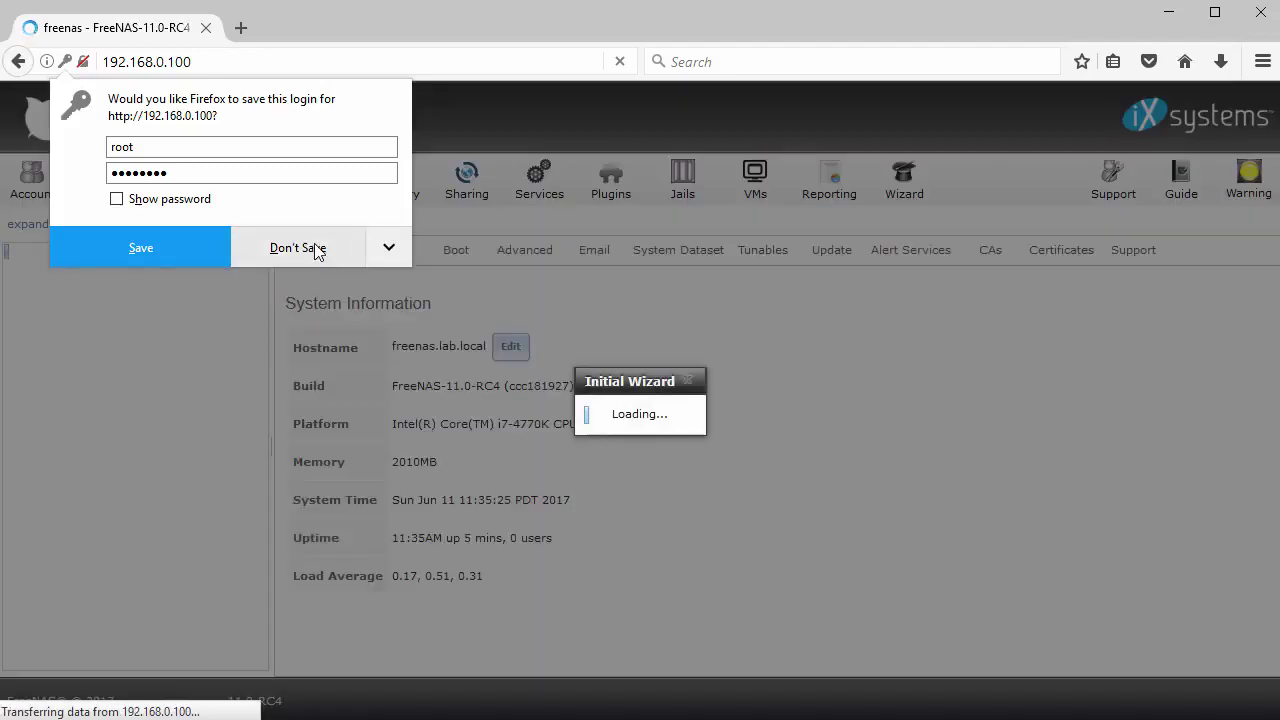
{"action": "left_click", "coordinate": [297, 248]}
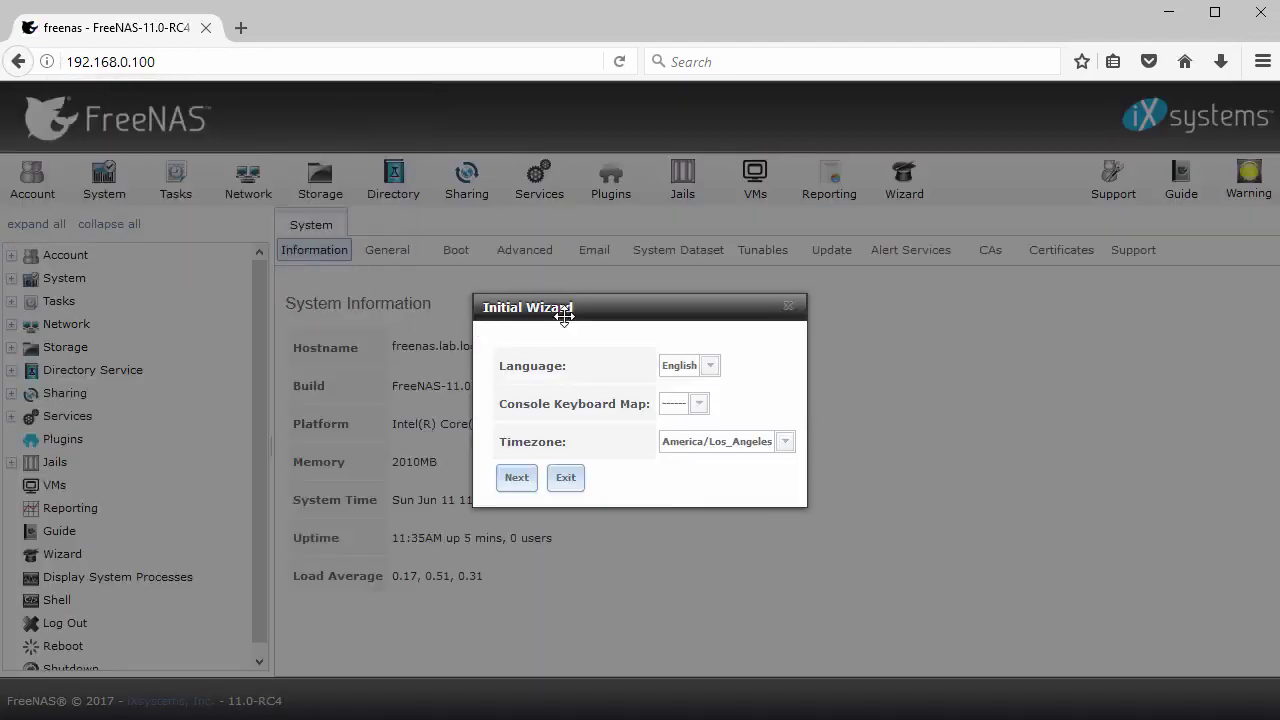
Exit the Initial Wizard, rename the host to freenas11.lab.local, and view the Boot environments
{"action": "left_click", "coordinate": [566, 477]}
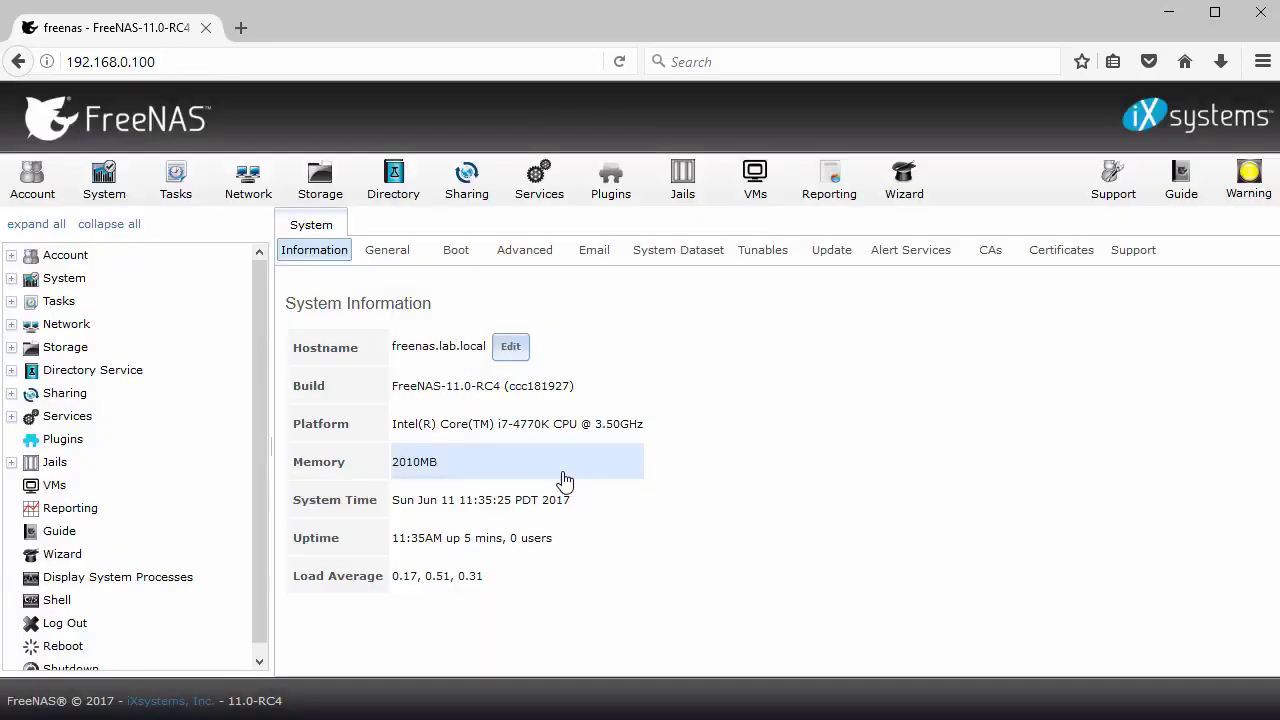
{"action": "left_click", "coordinate": [512, 350]}
{"action": "left_click", "coordinate": [440, 348]}
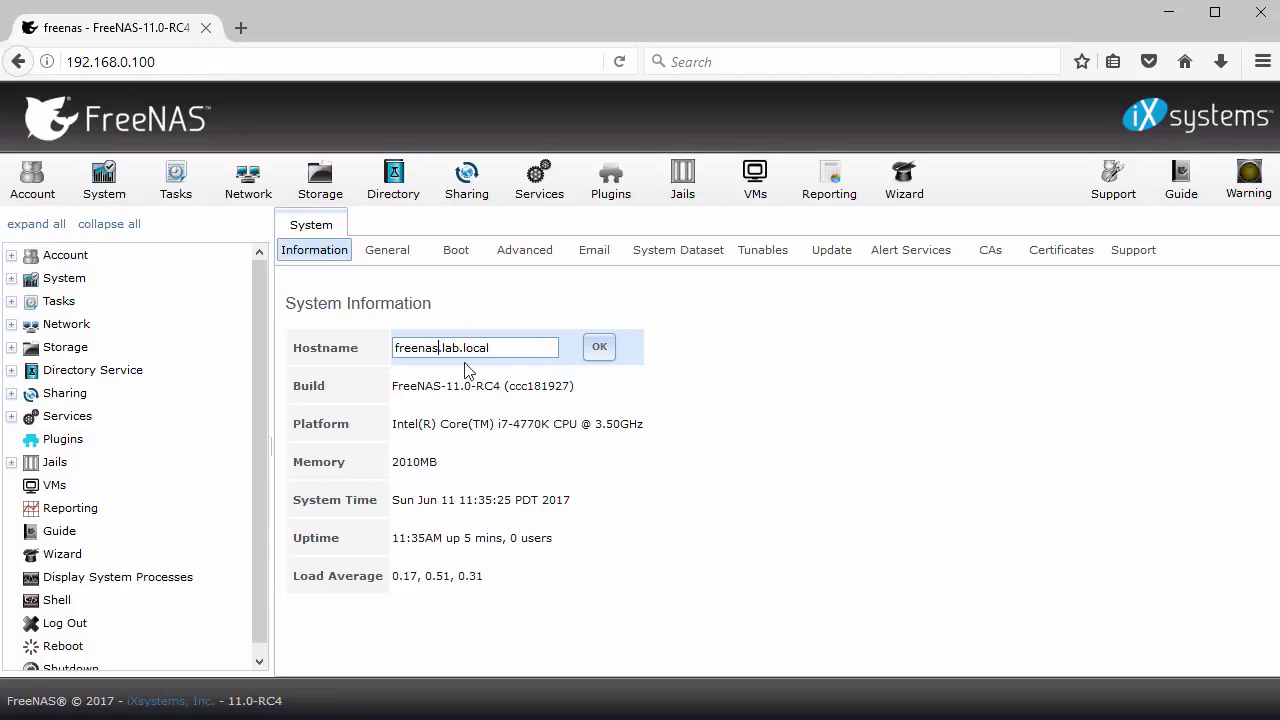
{"action": "type", "text": "11"}
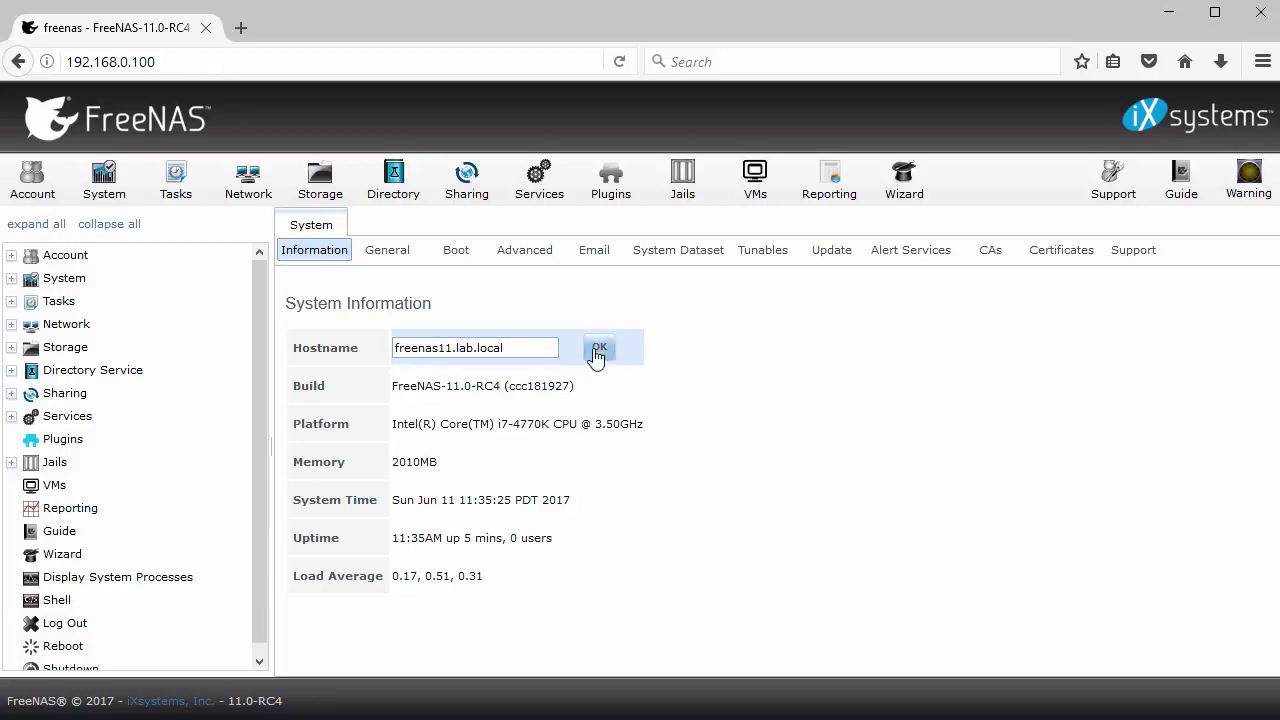
{"action": "left_click", "coordinate": [597, 352]}
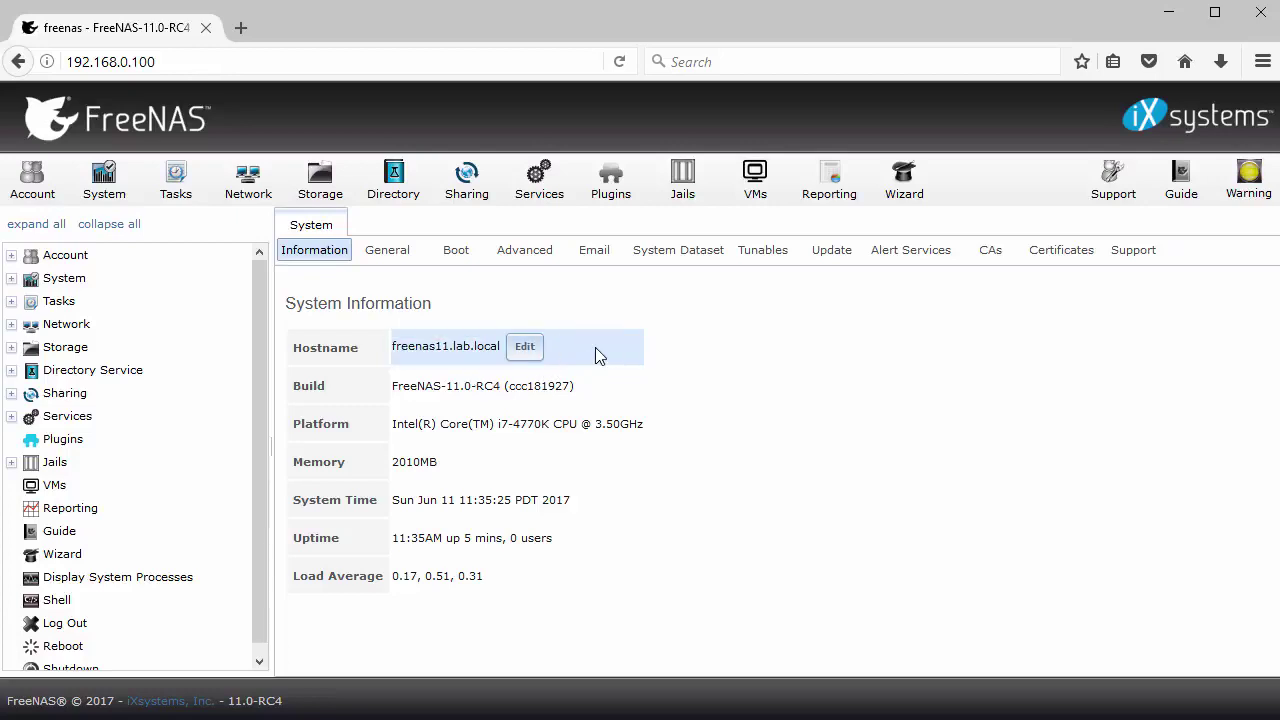
{"action": "left_click", "coordinate": [390, 255]}
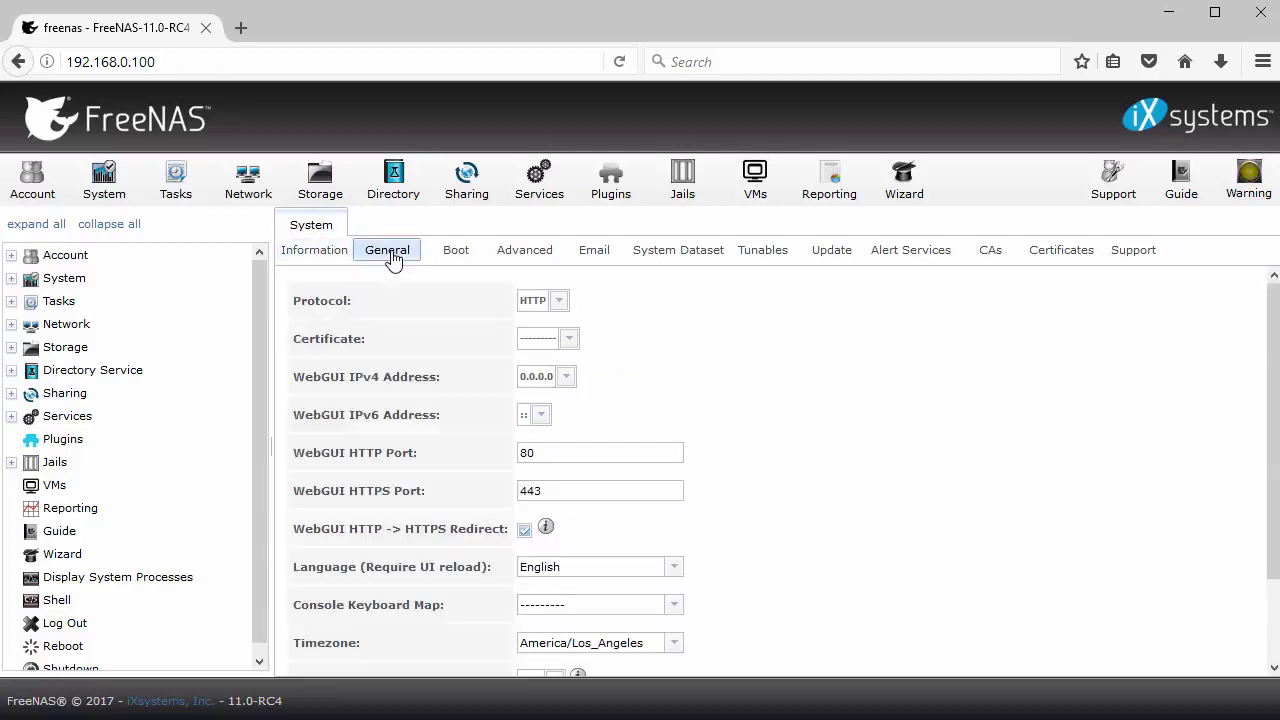
{"action": "left_click", "coordinate": [454, 253]}
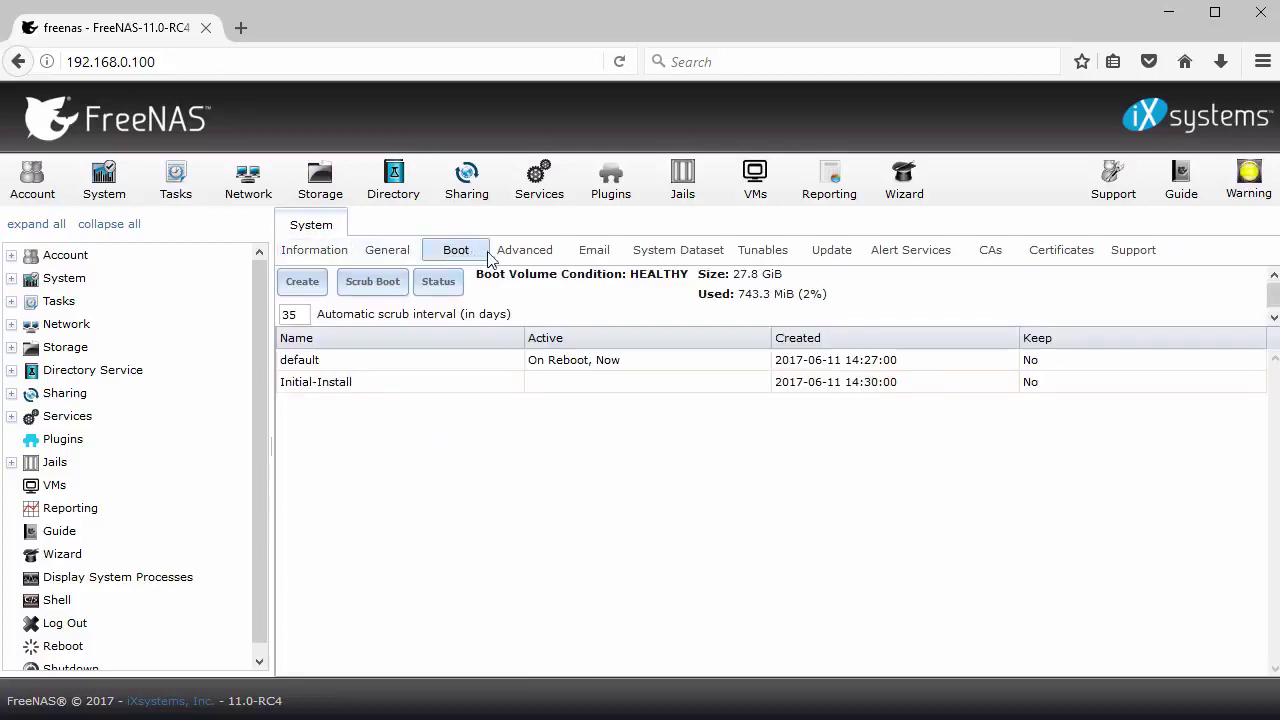
{"action": "left_click", "coordinate": [829, 256]}
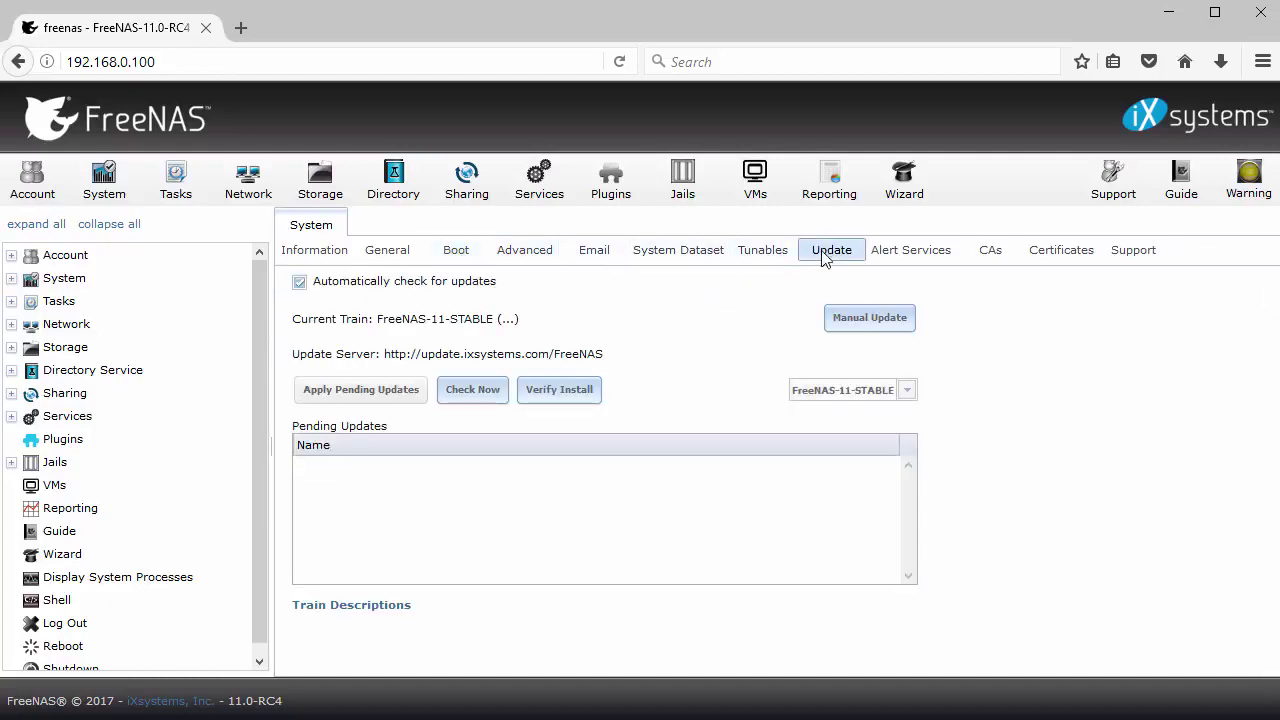
{"action": "left_click", "coordinate": [906, 392]}
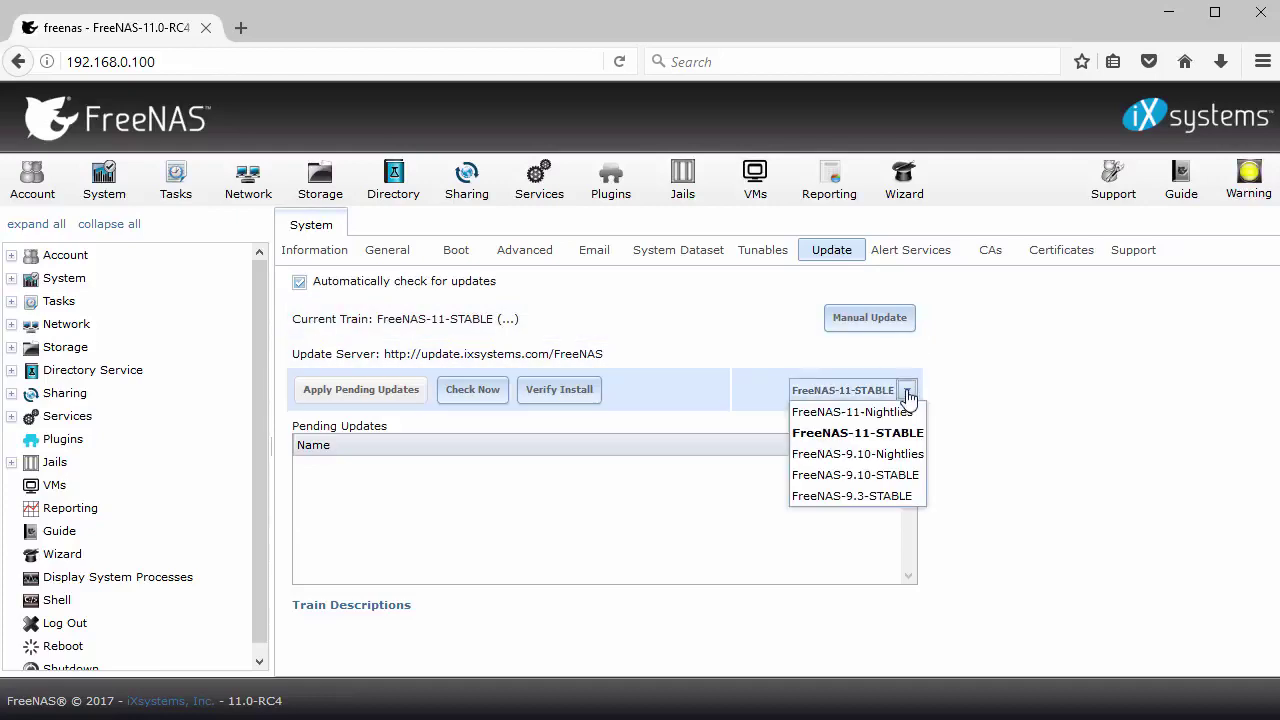
{"action": "left_click", "coordinate": [906, 393]}
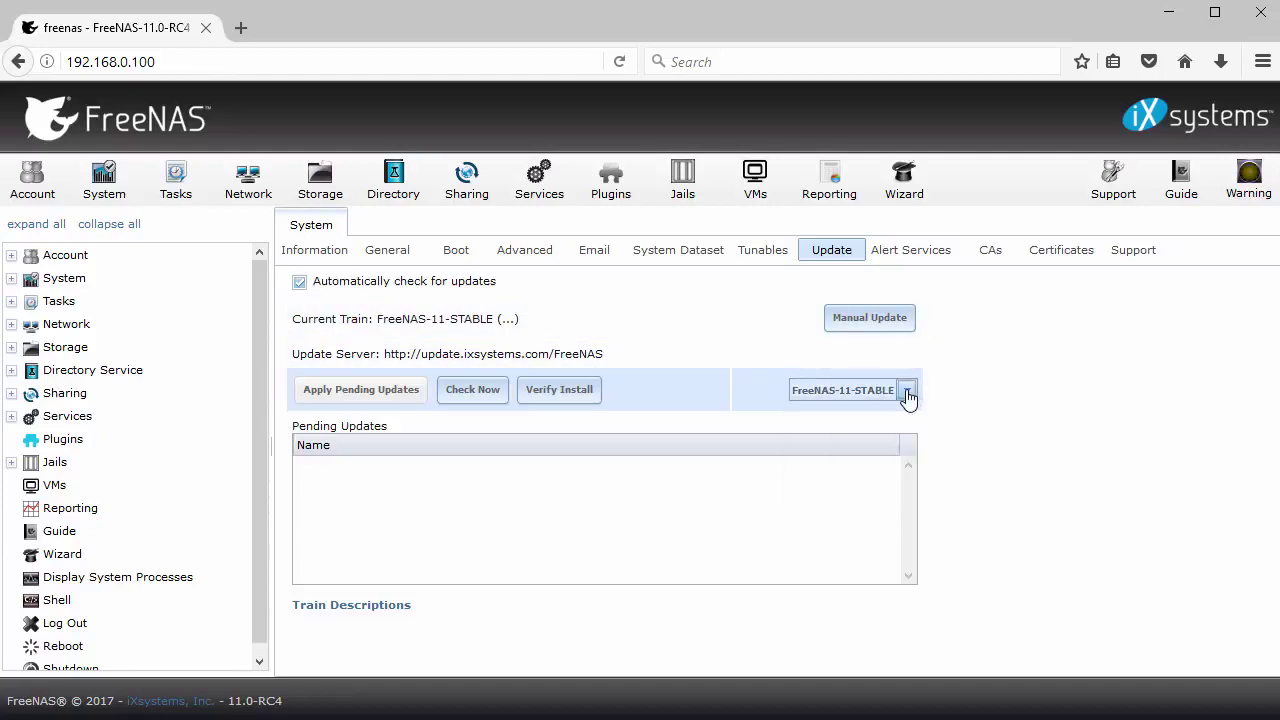
{"action": "left_click", "coordinate": [466, 392]}
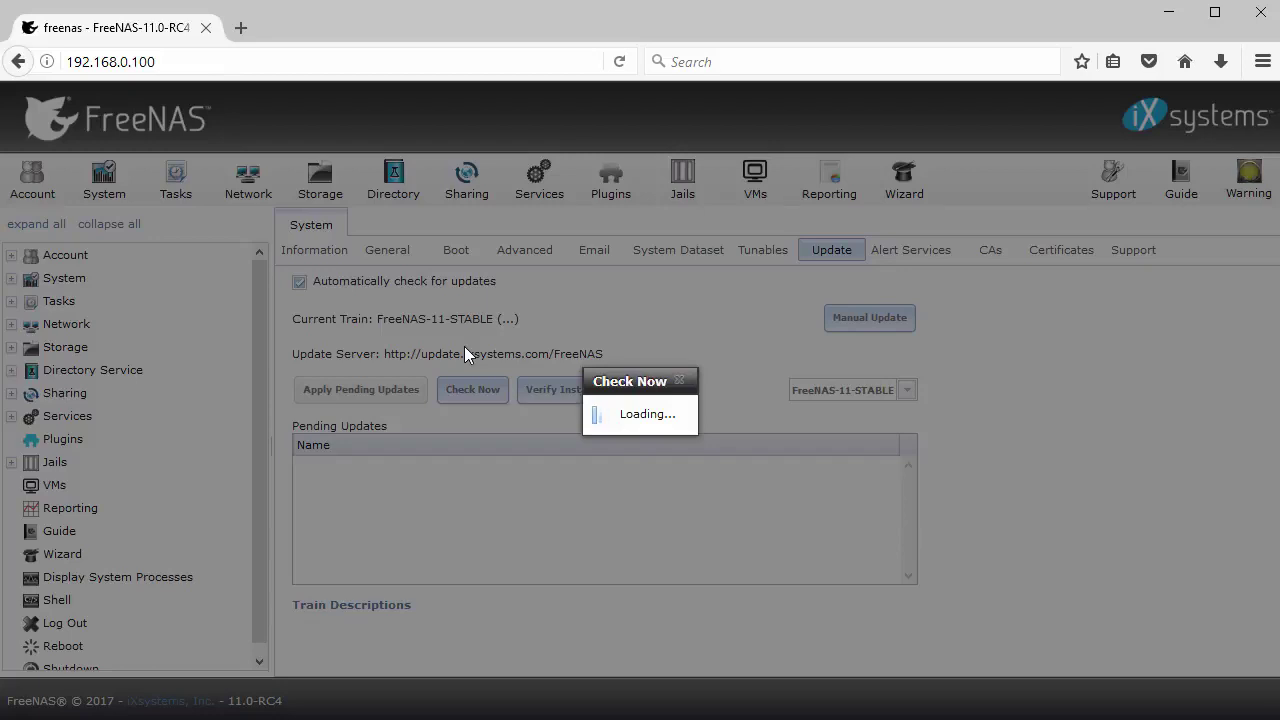
{"action": "left_click_drag", "start_coordinate": [584, 403], "coordinate": [716, 403]}
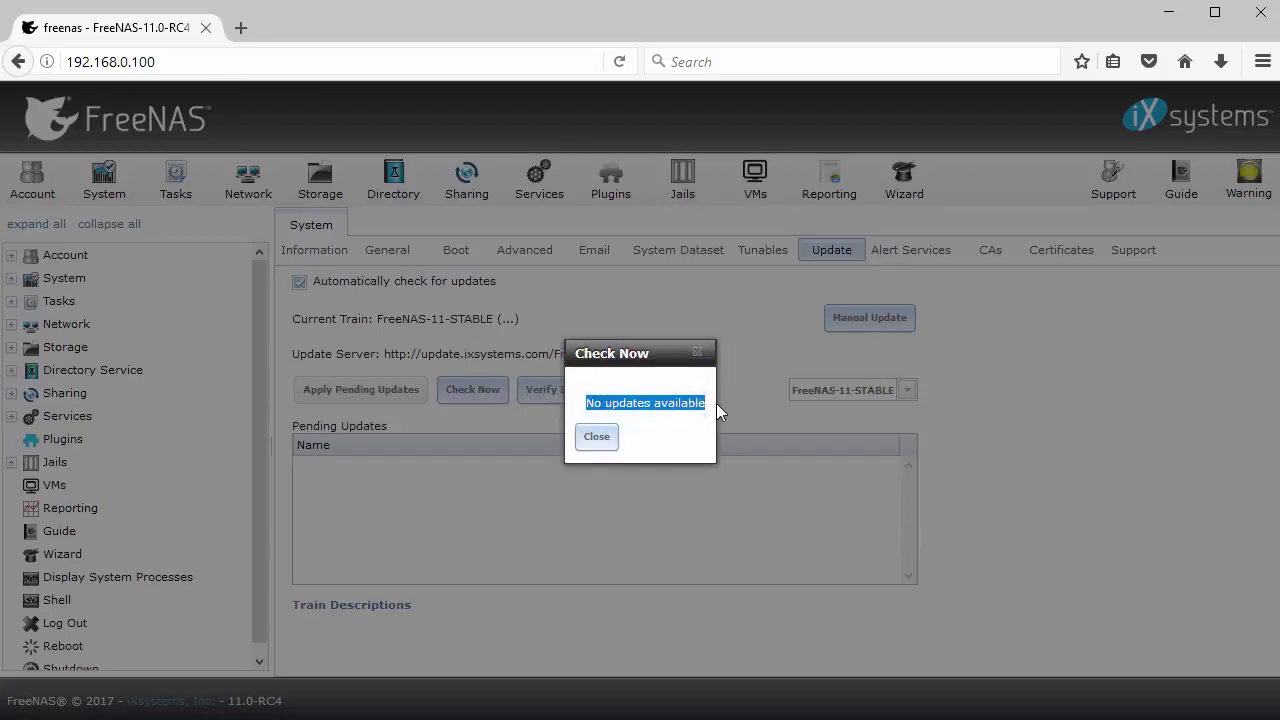
{"action": "left_click", "coordinate": [588, 446]}
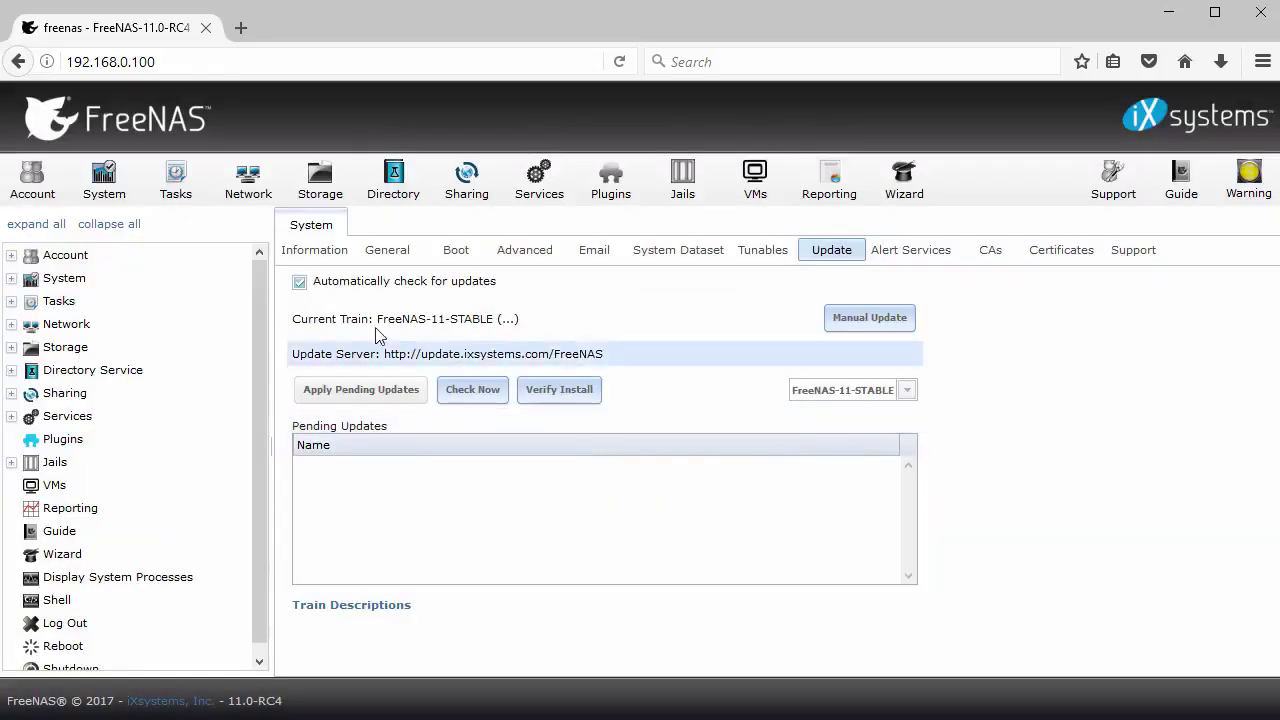
Add group 'shares' with ID 1001, then switch to the Users list
{"action": "left_click", "coordinate": [33, 180]}
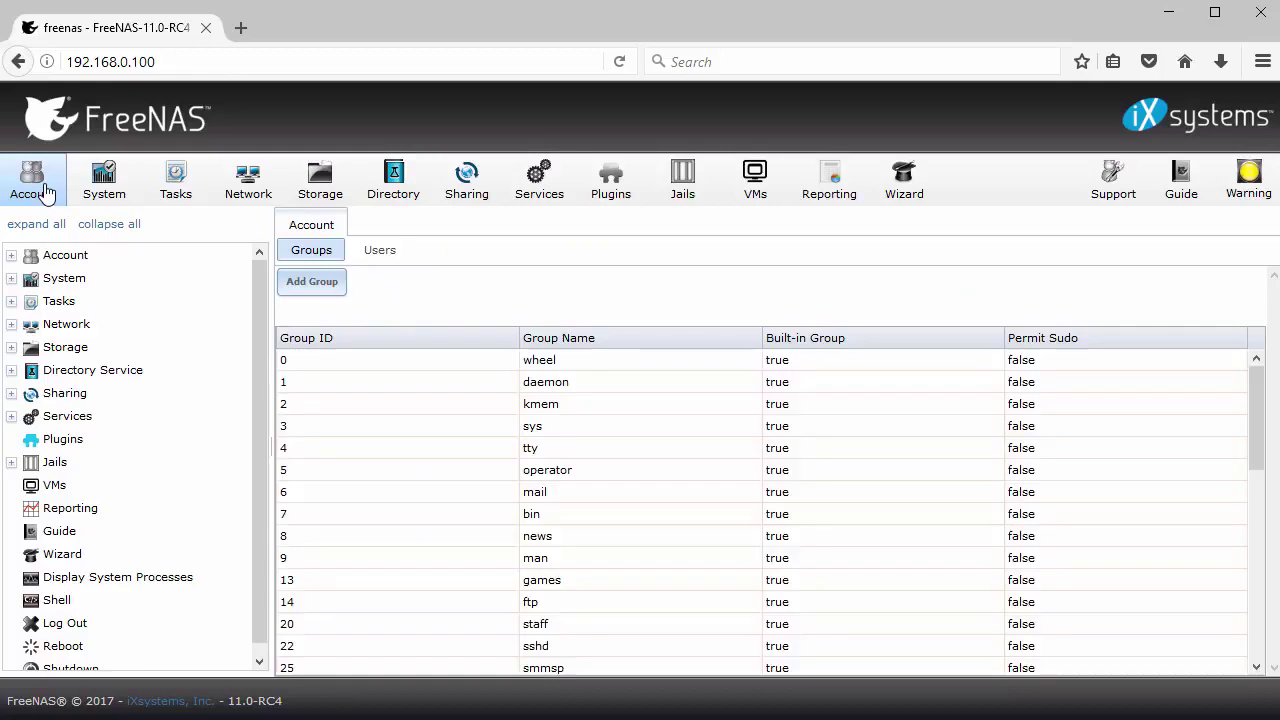
{"action": "left_click", "coordinate": [313, 285]}
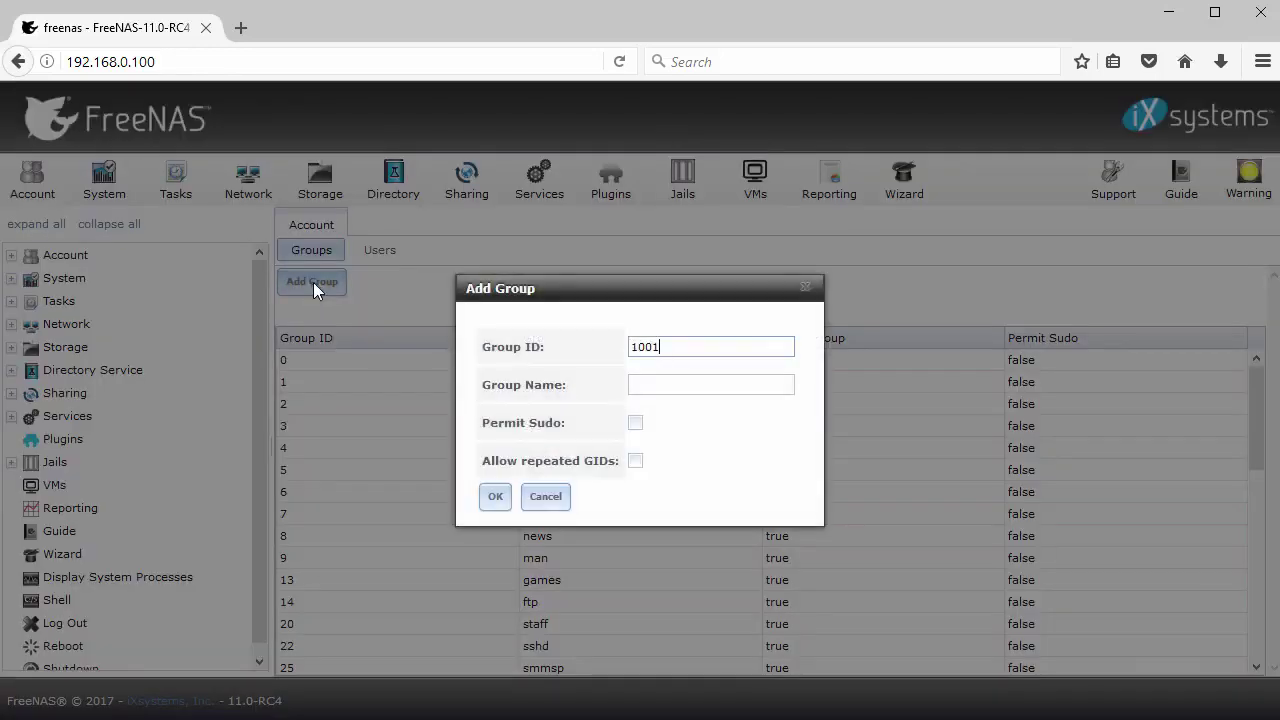
{"action": "key", "text": "Tab"}
{"action": "type", "text": "s"}
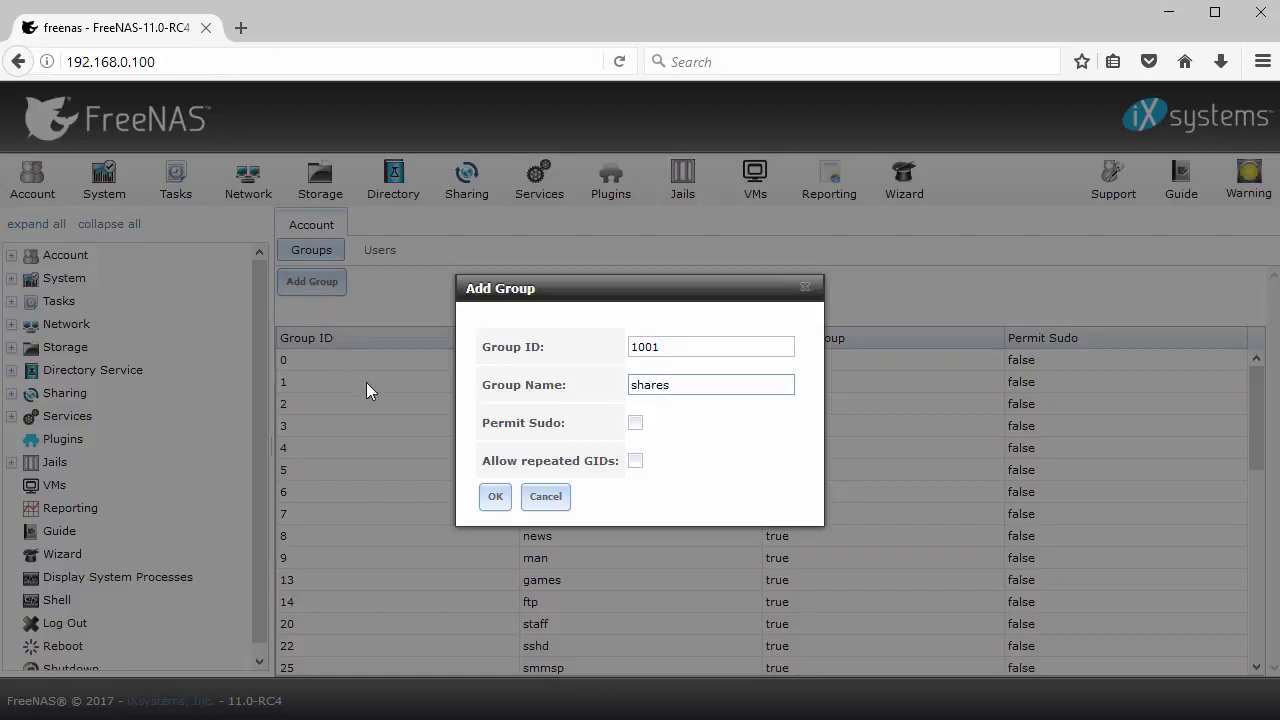
{"action": "left_click", "coordinate": [494, 497]}
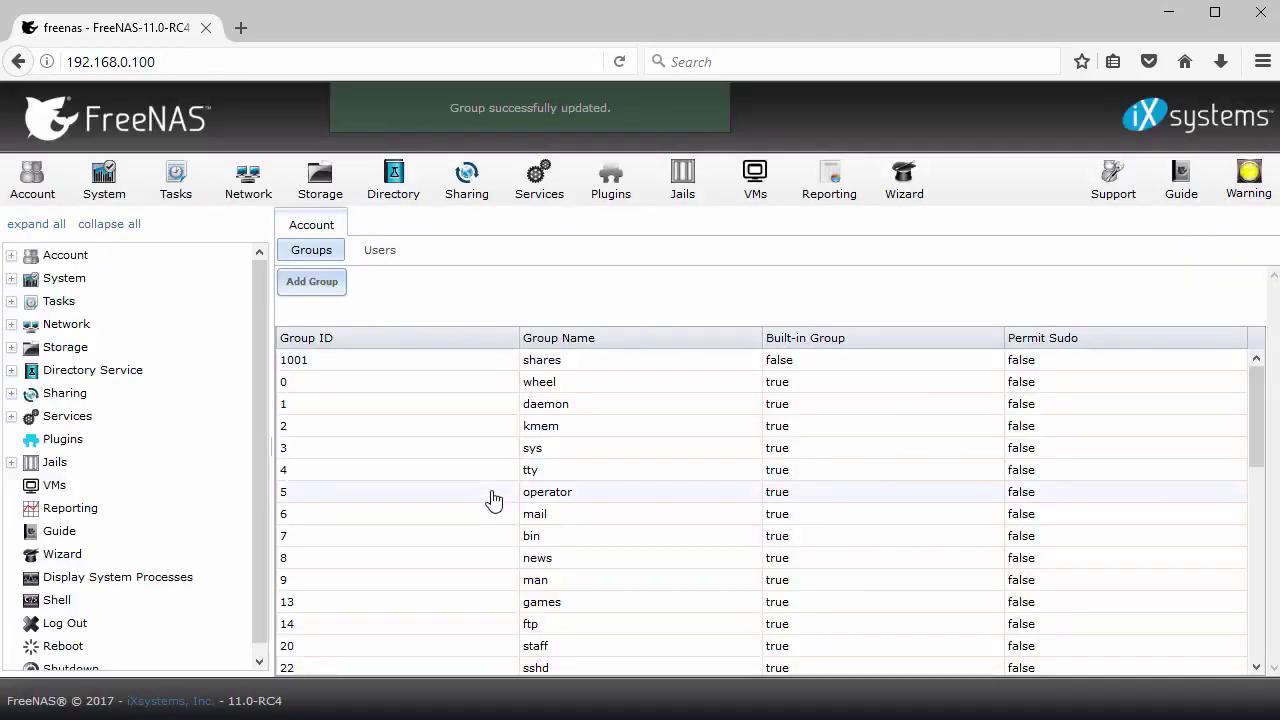
{"action": "left_click", "coordinate": [389, 255]}
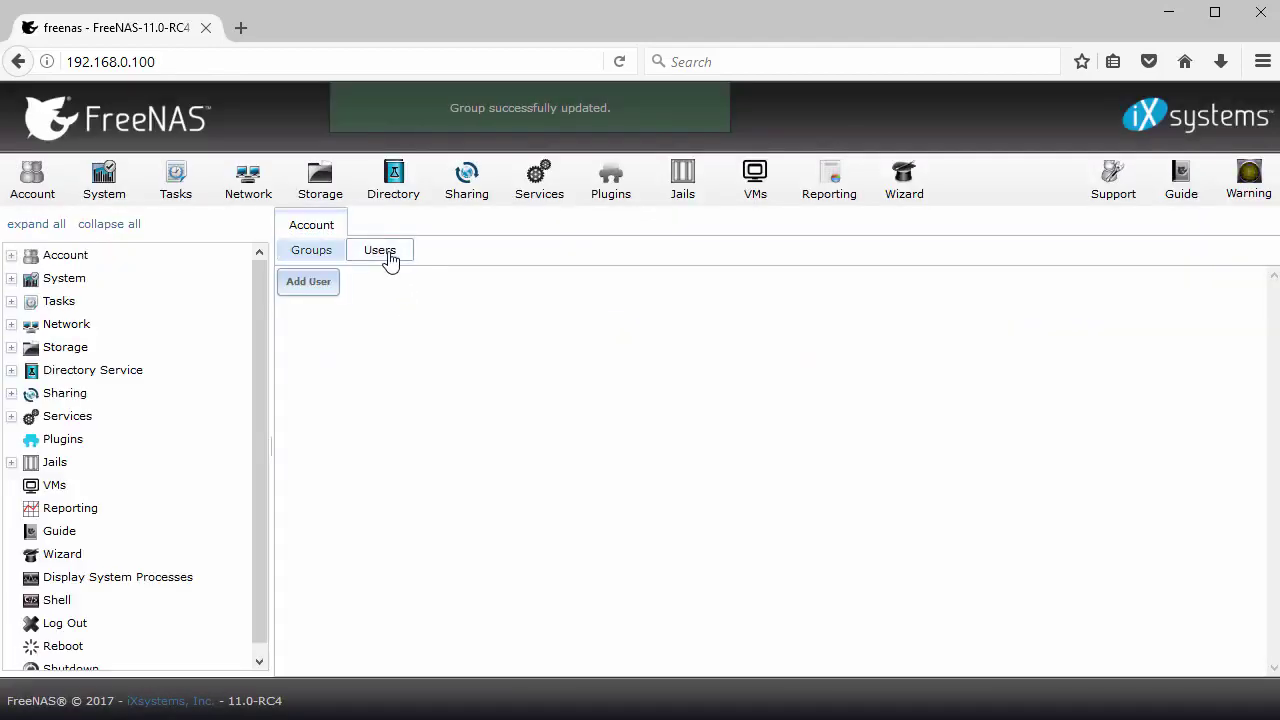
Add a user with full name and password, auxiliary group shares, declining the browser password save
{"action": "left_click", "coordinate": [309, 283]}
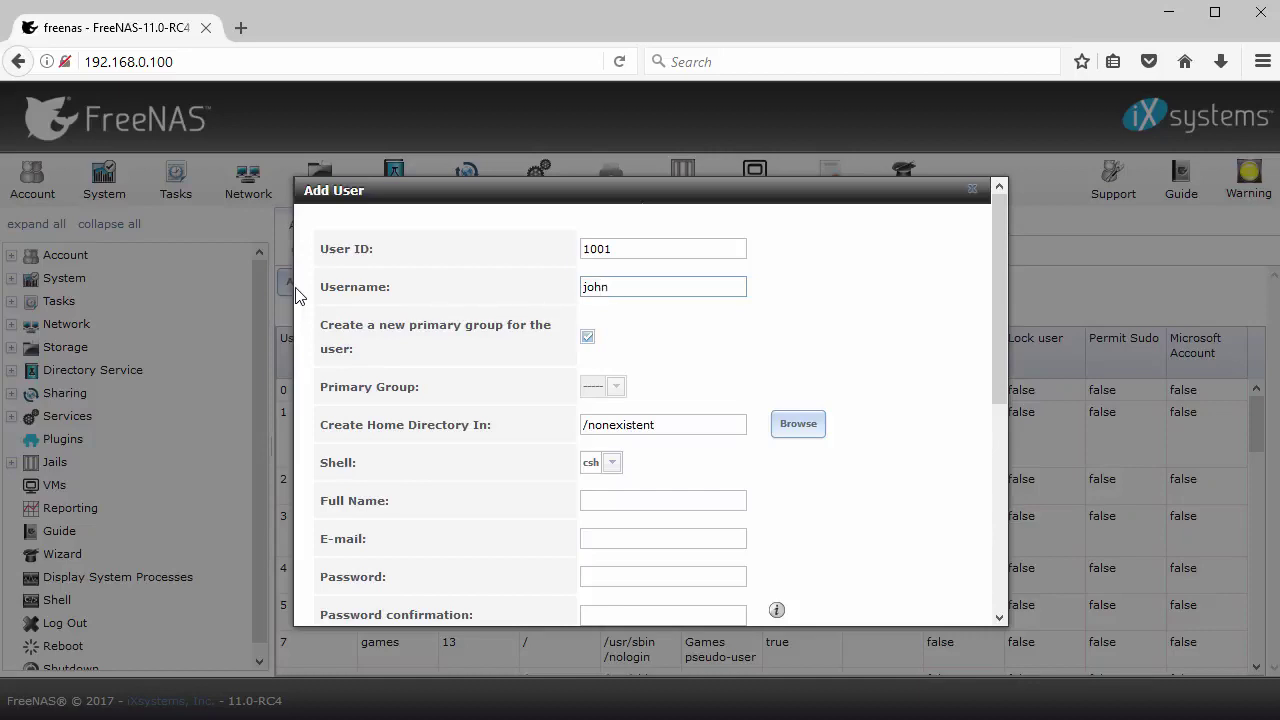
{"action": "left_click", "coordinate": [623, 501]}
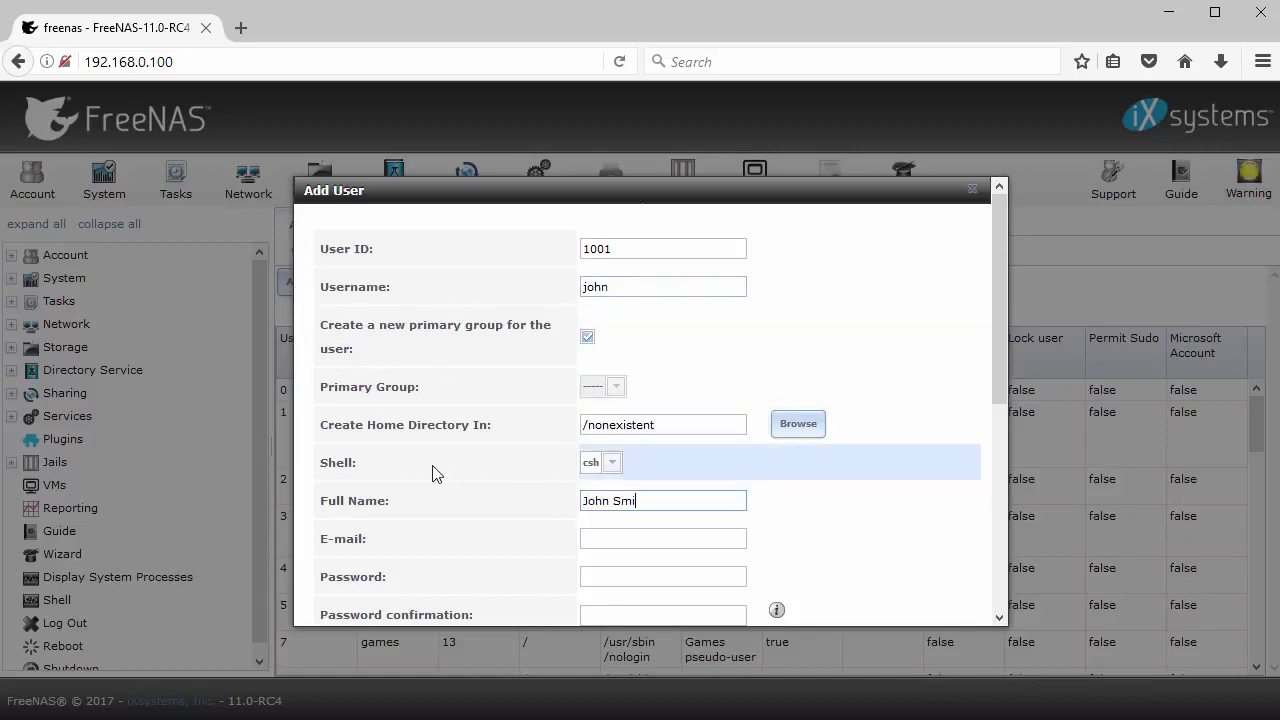
{"action": "key", "text": "Tab"}
{"action": "key", "text": "Tab"}
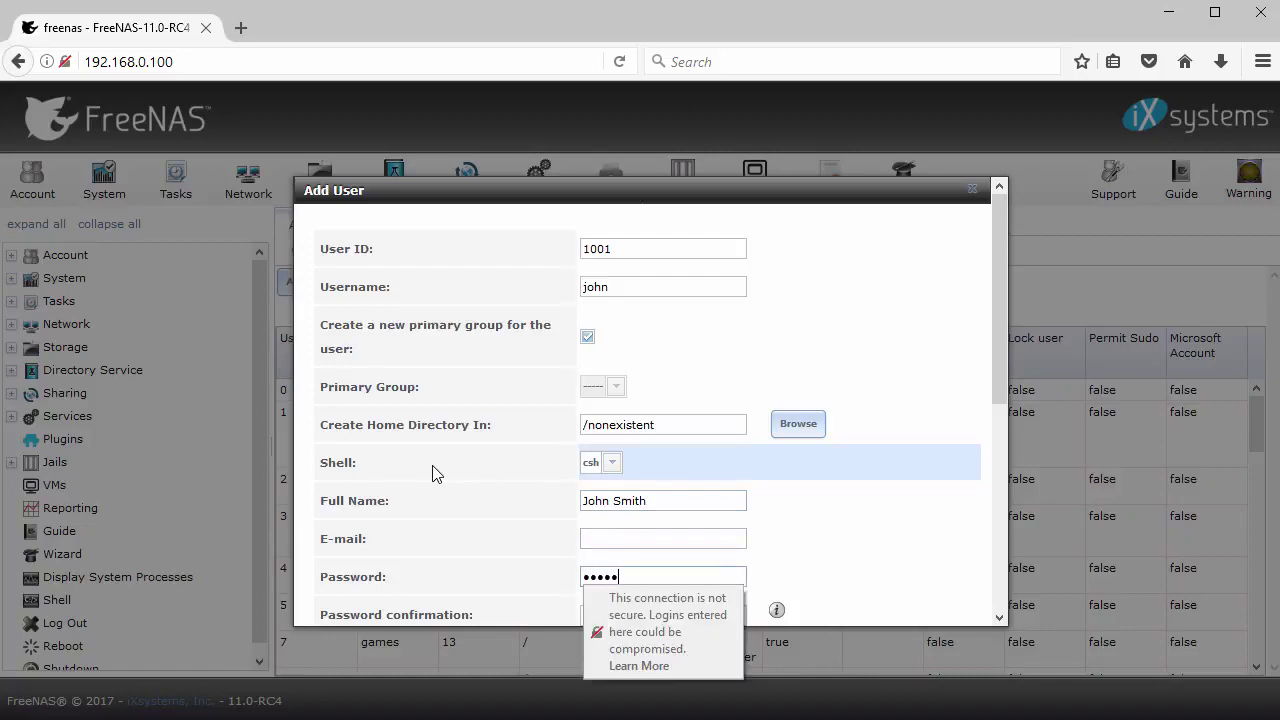
{"action": "key", "text": "Tab"}
{"action": "type", "text": "password"}
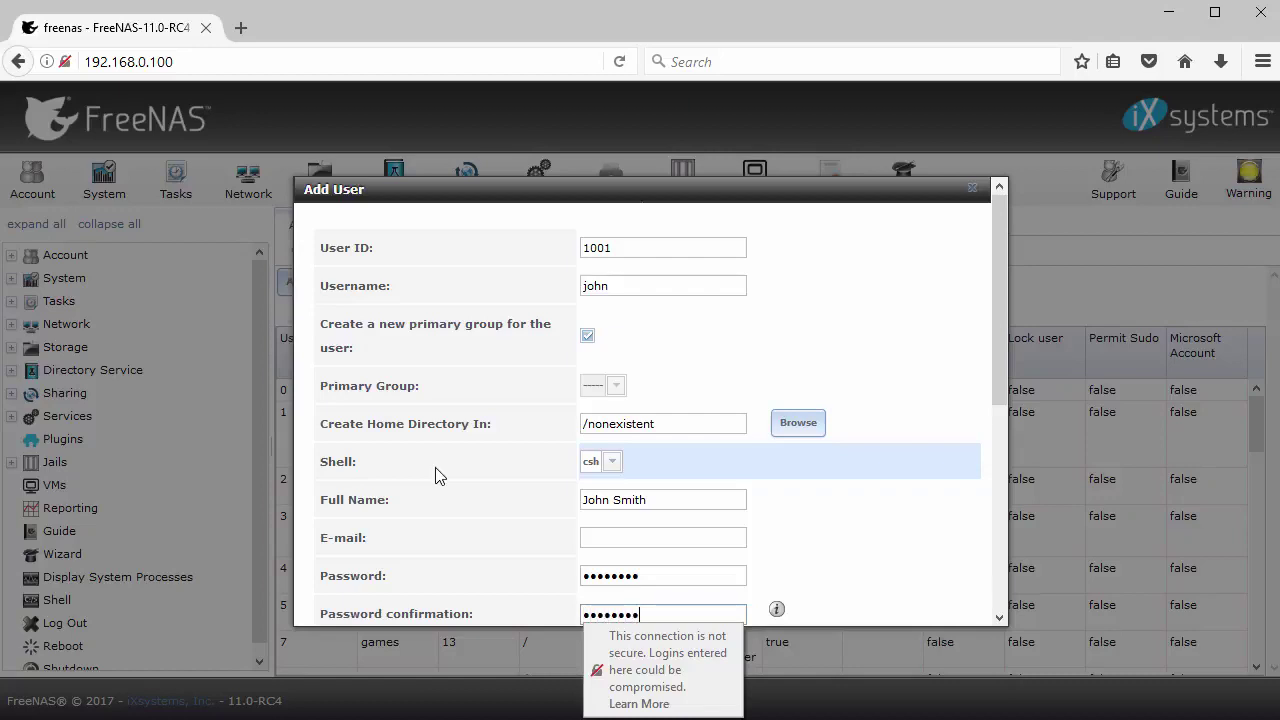
{"action": "scroll", "coordinate": [435, 470], "scroll_direction": "down", "scroll_amount": 5}
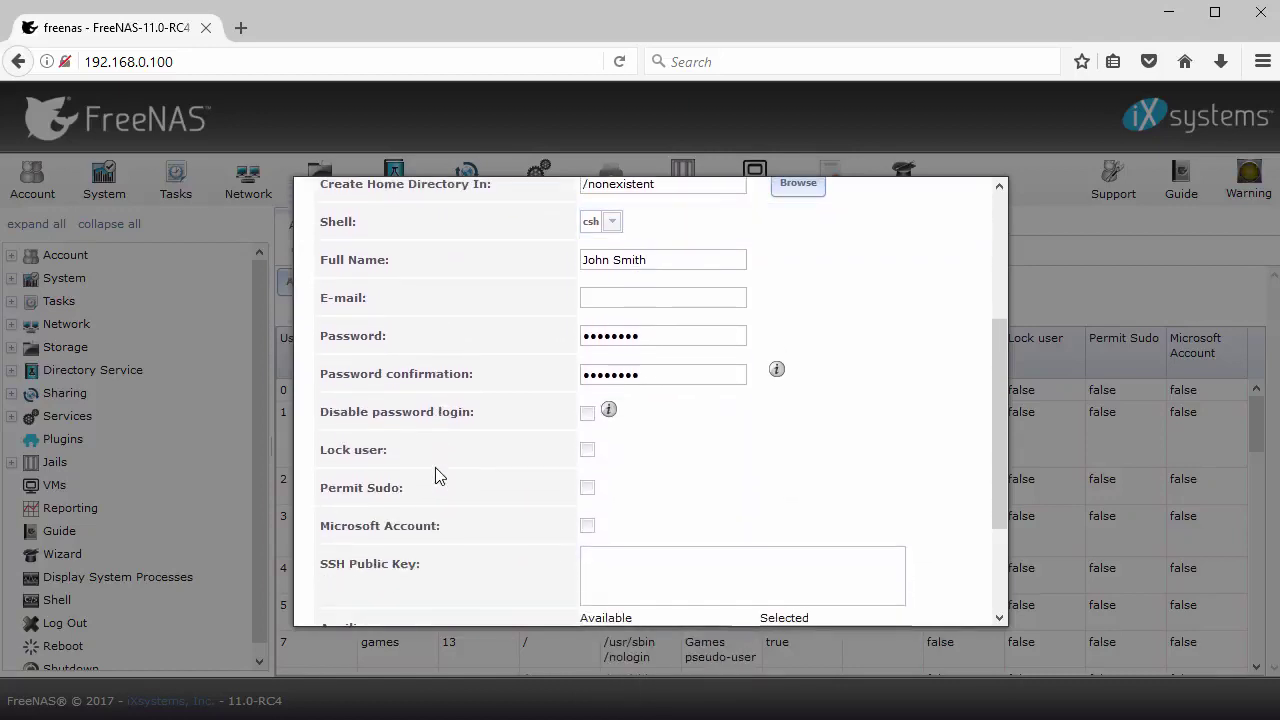
{"action": "scroll", "coordinate": [435, 467], "scroll_direction": "down", "scroll_amount": 3}
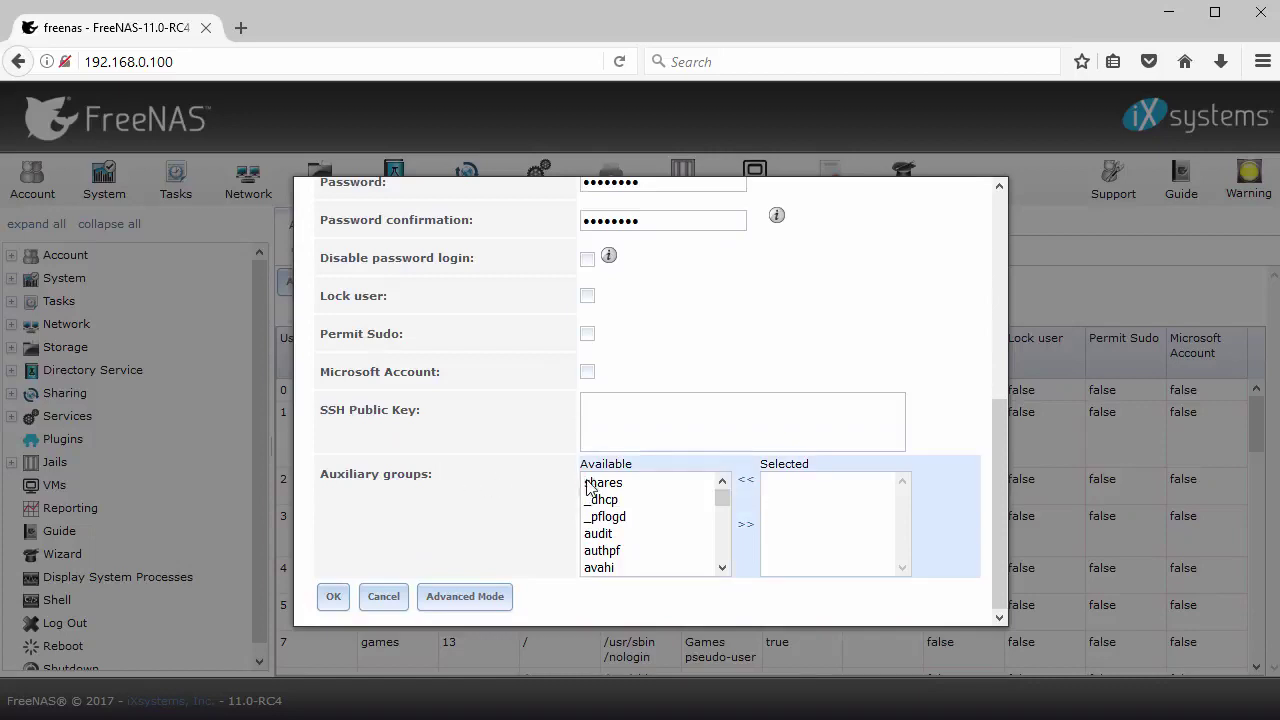
{"action": "left_click", "coordinate": [600, 483]}
{"action": "left_click", "coordinate": [746, 526]}
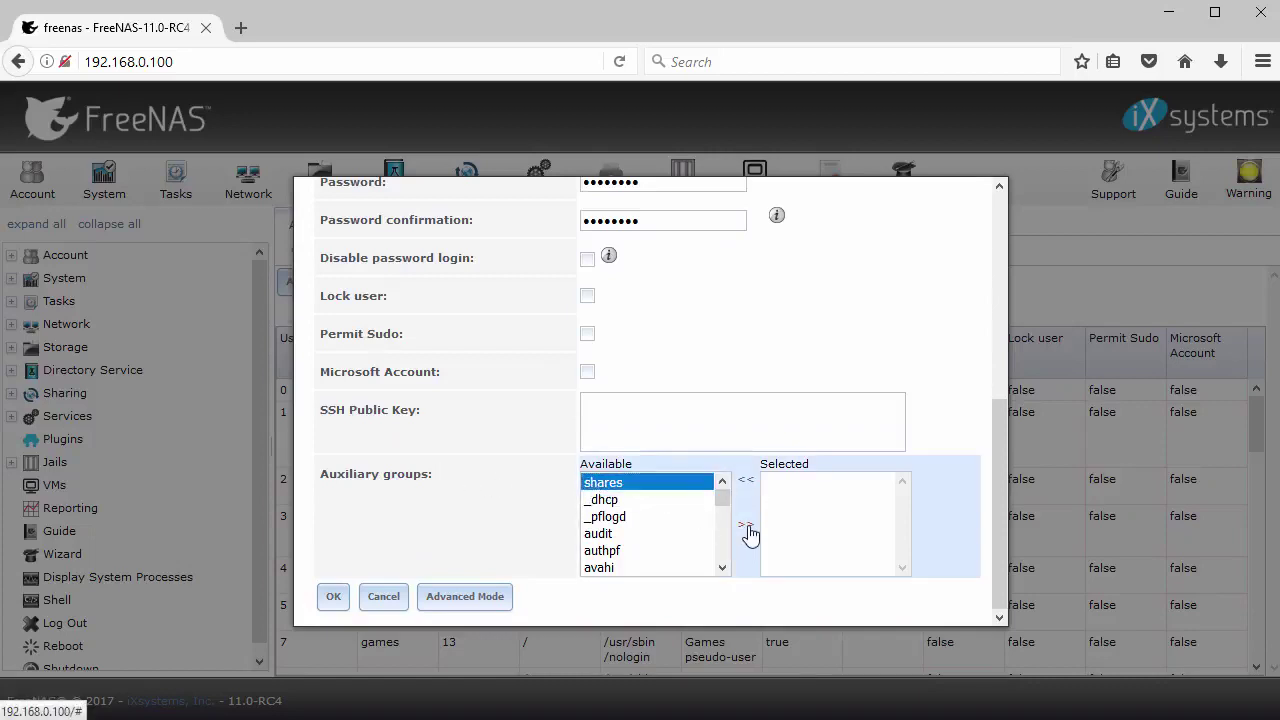
{"action": "left_click", "coordinate": [333, 600]}
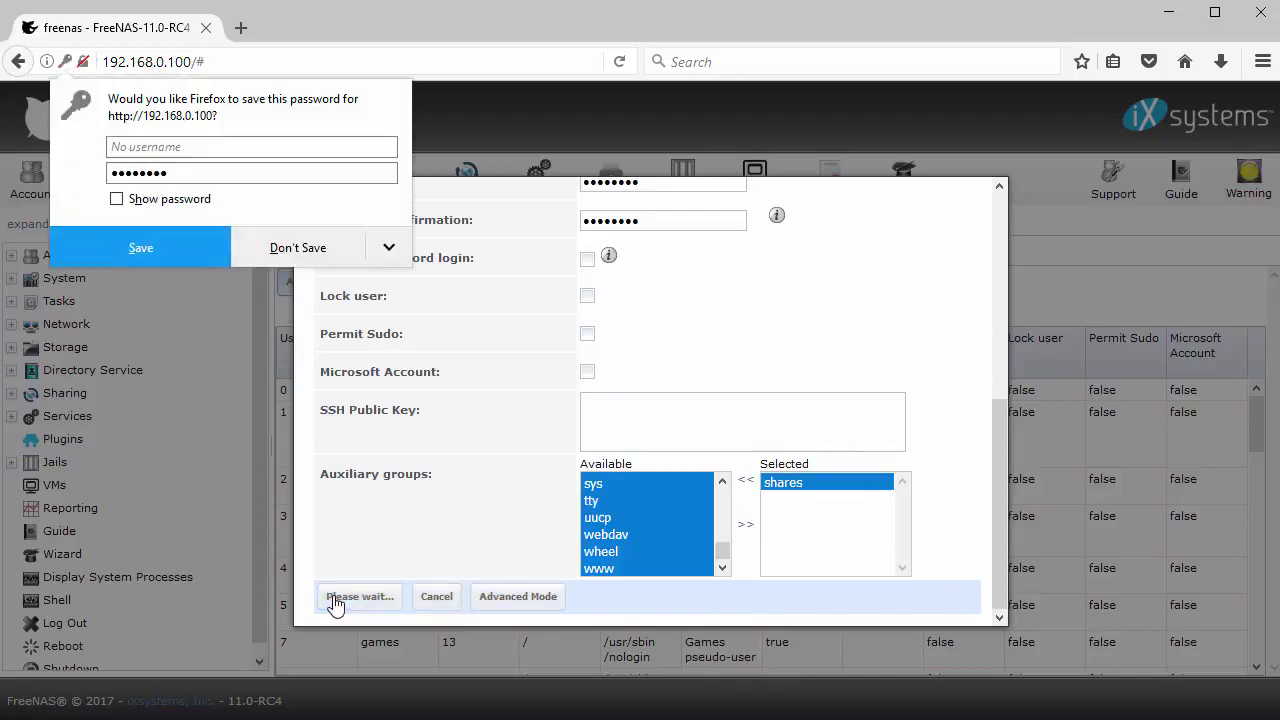
{"action": "left_click", "coordinate": [317, 248]}
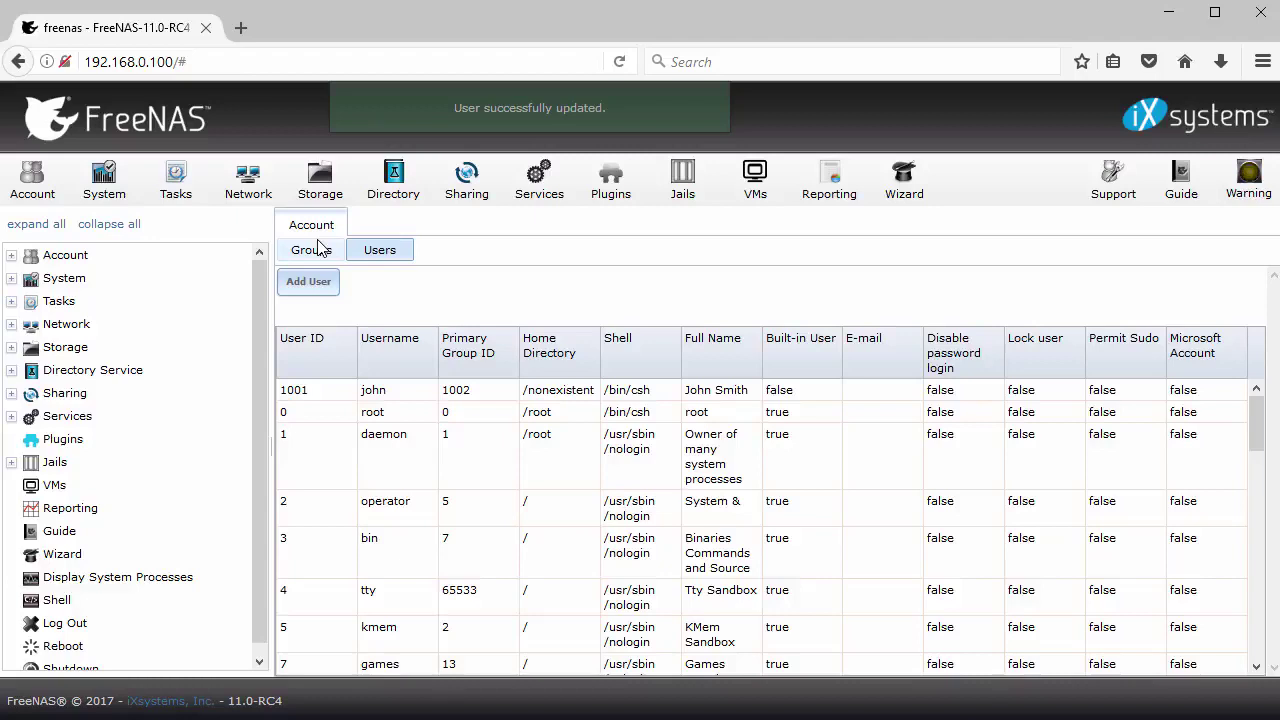
Build Vol001 as a RaidZ volume across ada1, ada2 and ada3 (about 28 GiB)
{"action": "left_click", "coordinate": [331, 193]}
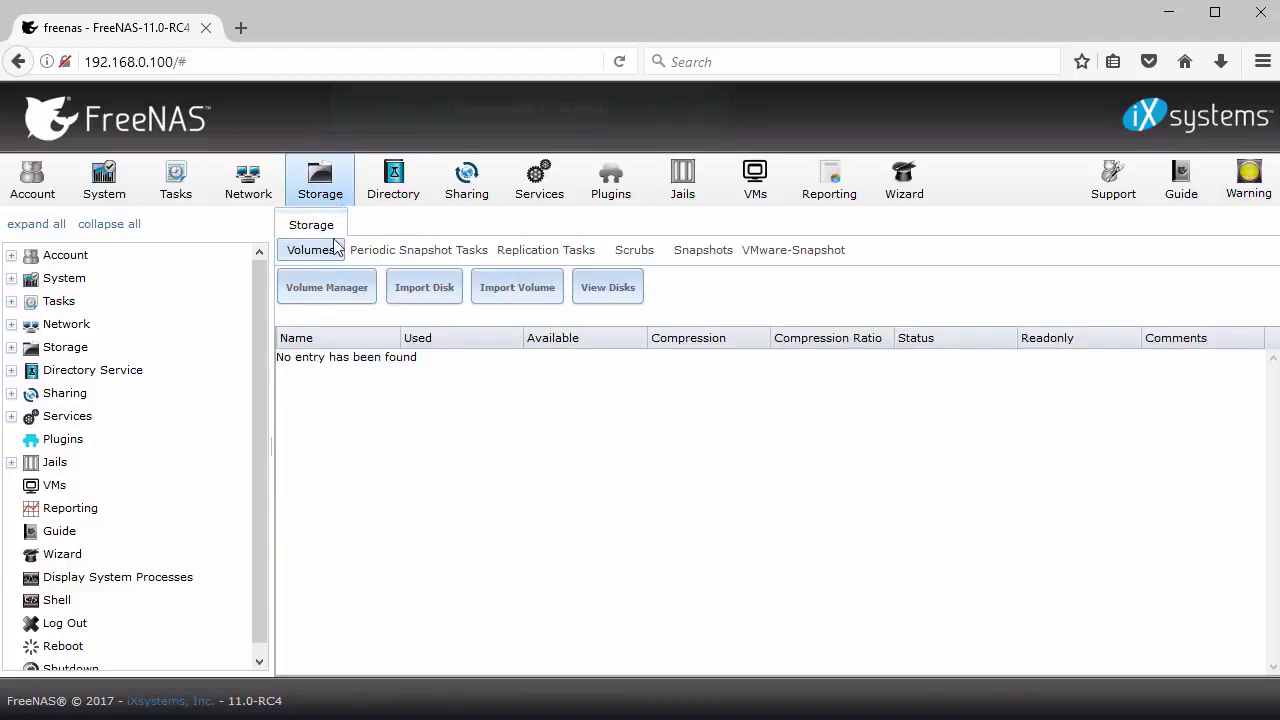
{"action": "left_click", "coordinate": [330, 289]}
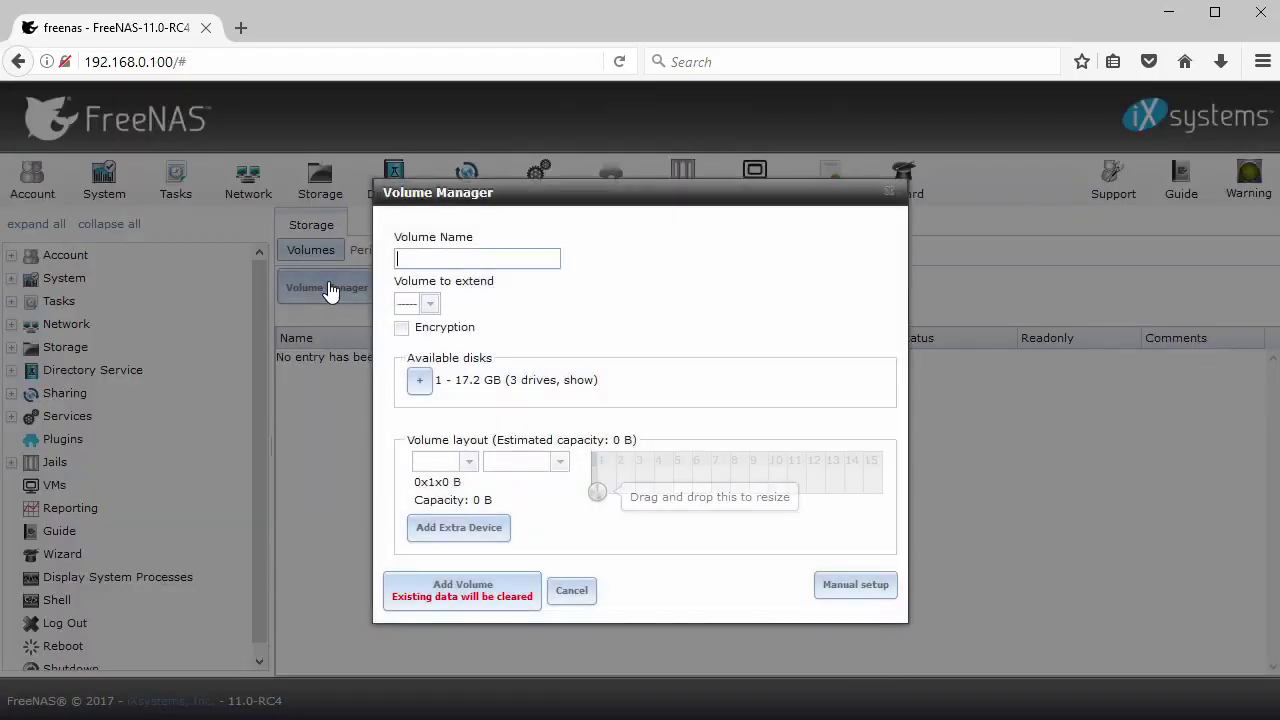
{"action": "type", "text": "Vol001"}
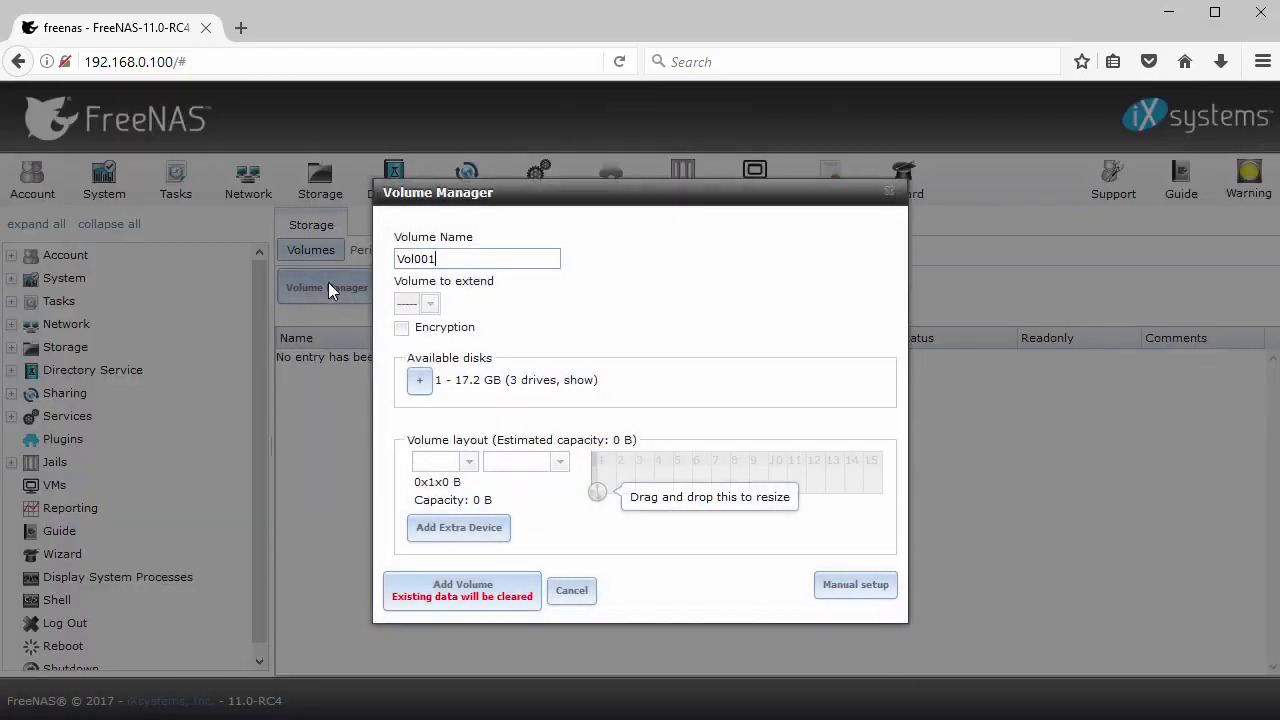
{"action": "left_click", "coordinate": [421, 381]}
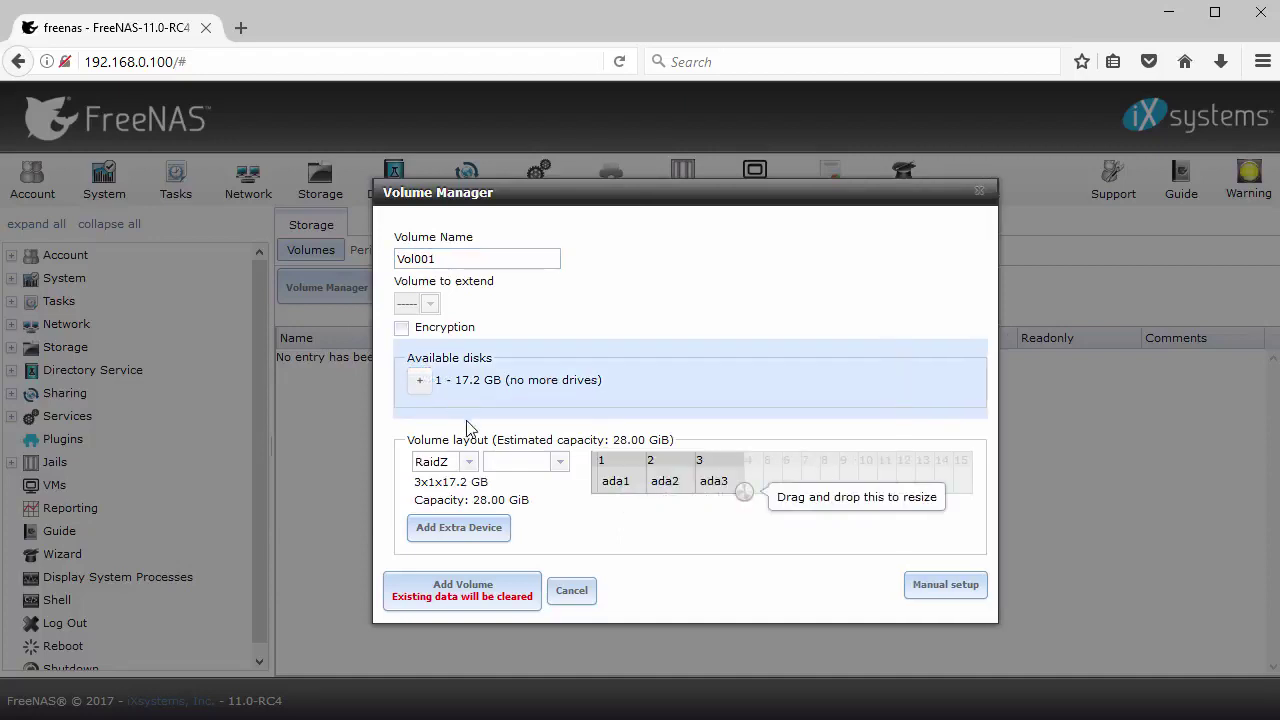
{"action": "left_click", "coordinate": [467, 461]}
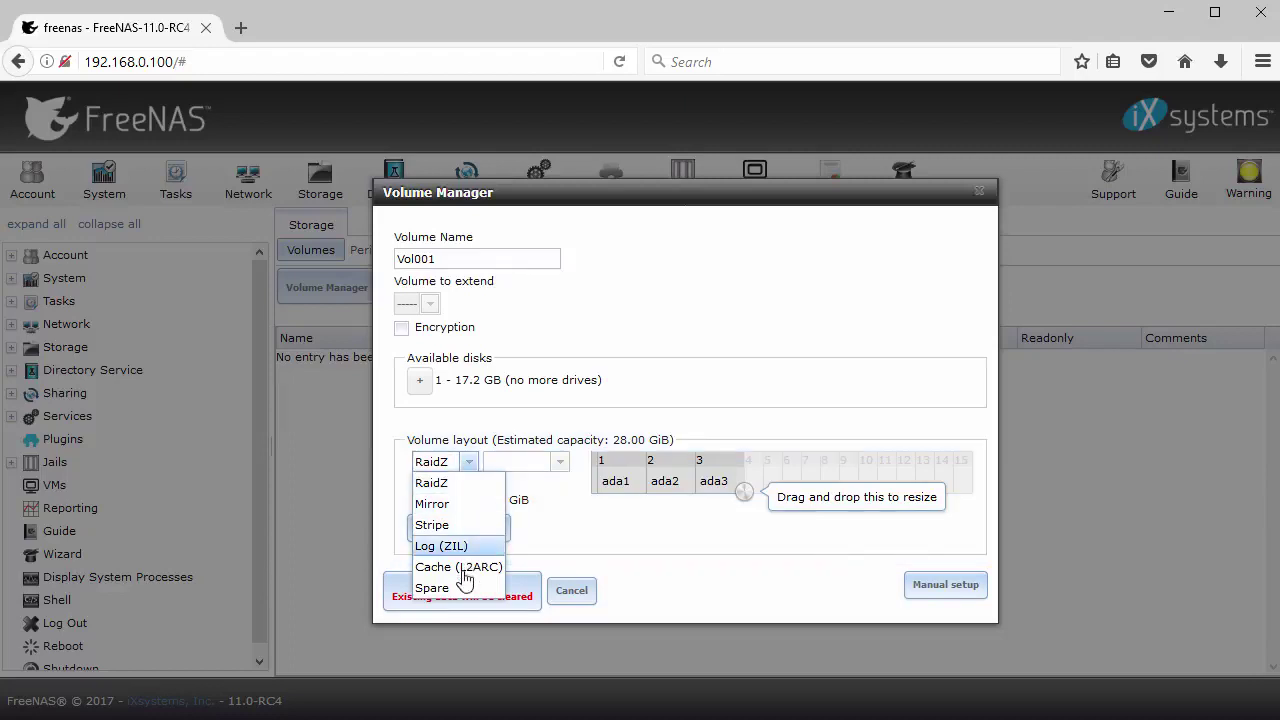
{"action": "left_click", "coordinate": [437, 483]}
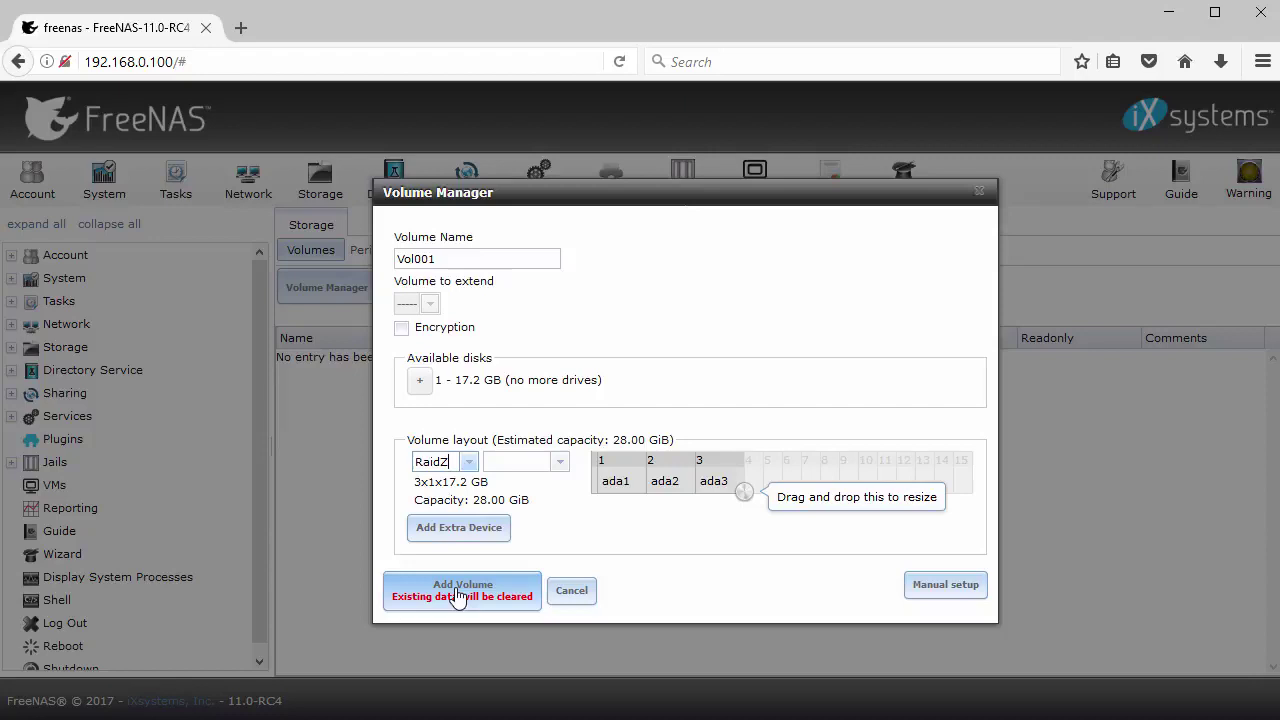
{"action": "left_click", "coordinate": [458, 594]}
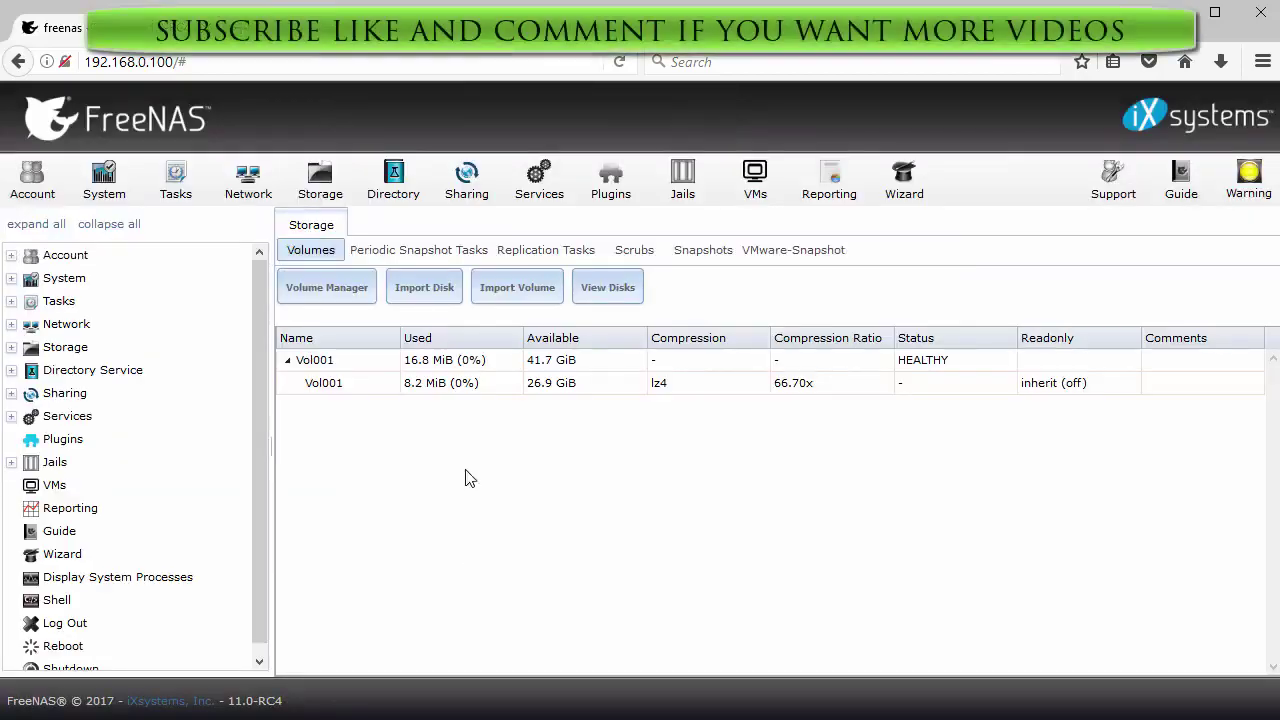
Refresh storage to show Vol001 healthy and open Create Dataset under /mnt/Vol001
{"action": "left_click", "coordinate": [333, 198]}
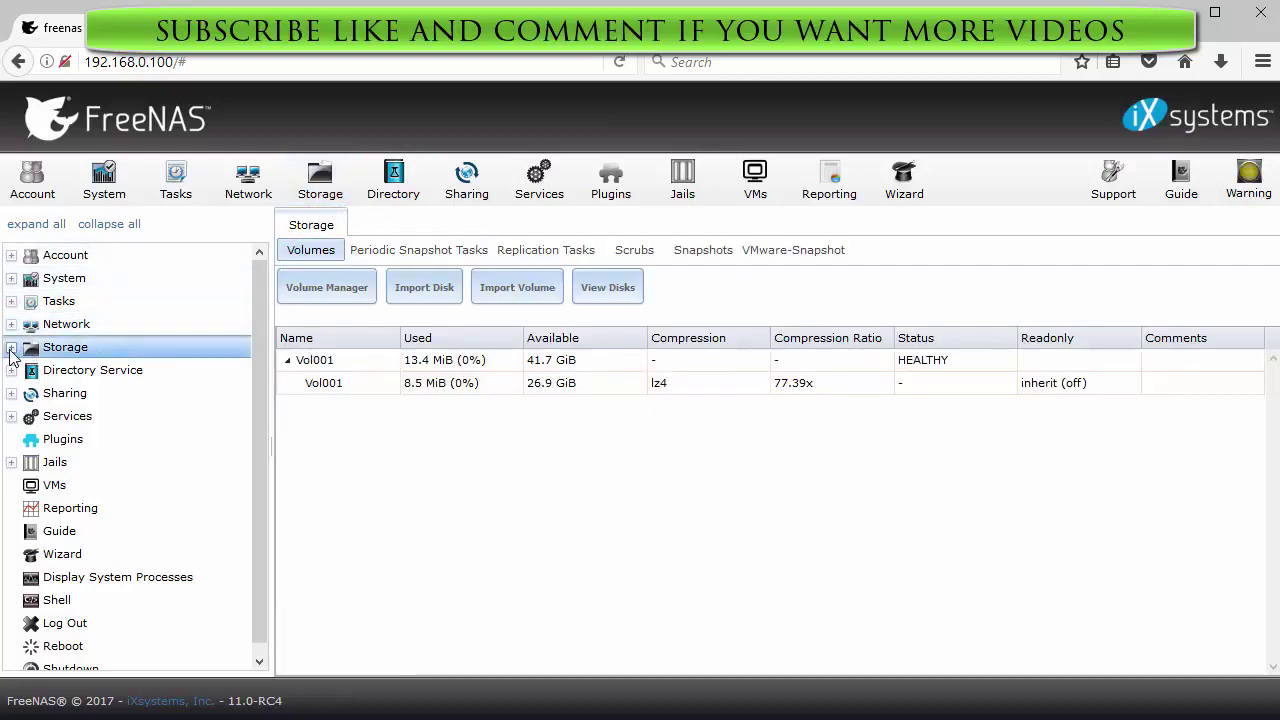
{"action": "left_click", "coordinate": [11, 347]}
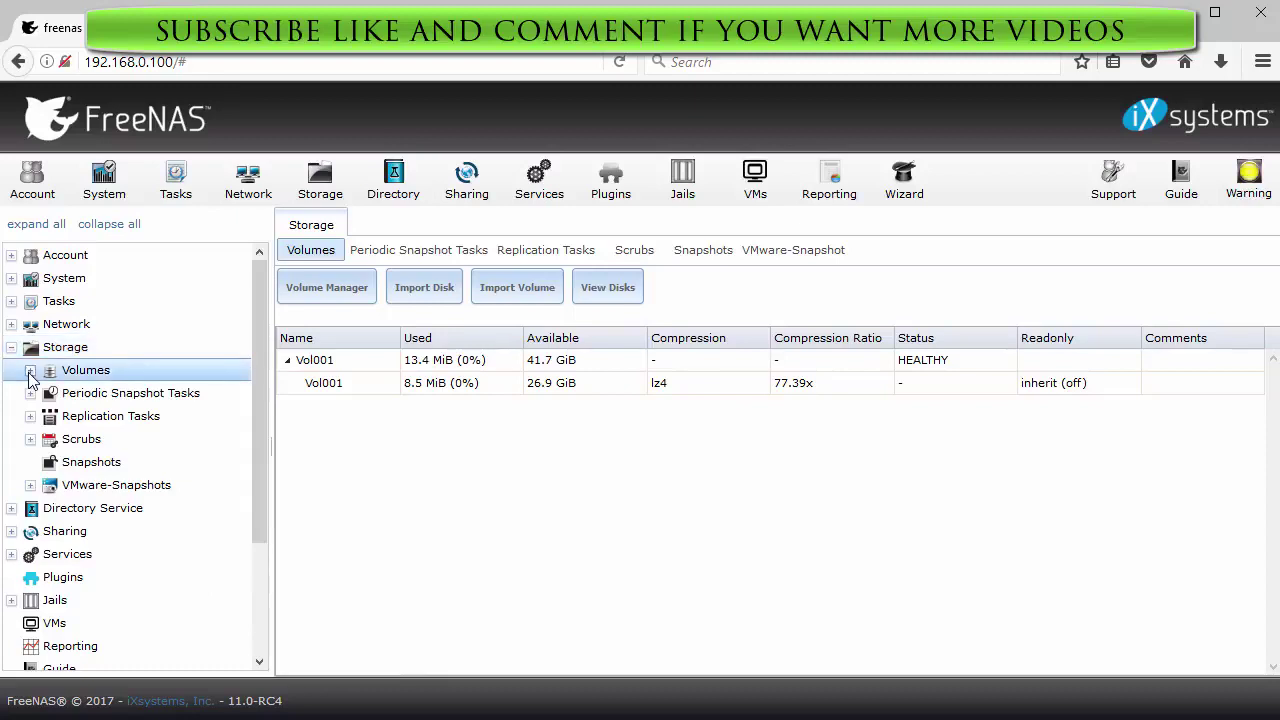
{"action": "left_click", "coordinate": [30, 371]}
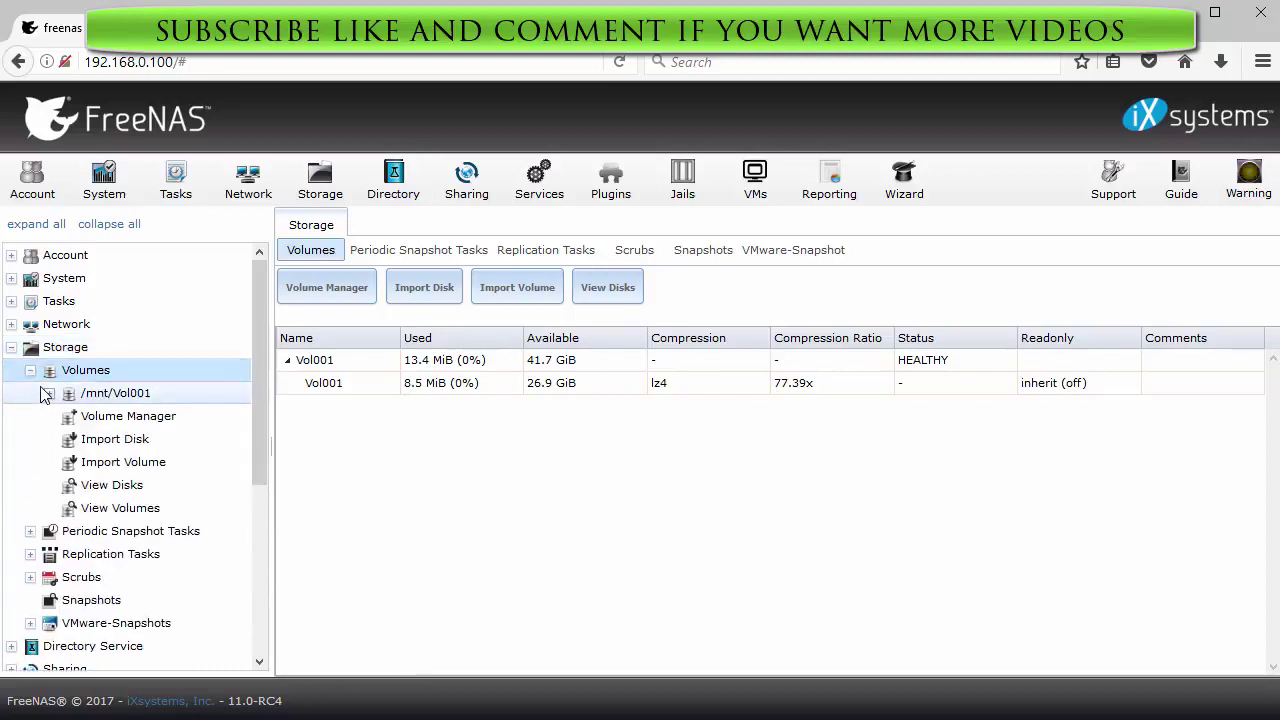
{"action": "left_click", "coordinate": [48, 396]}
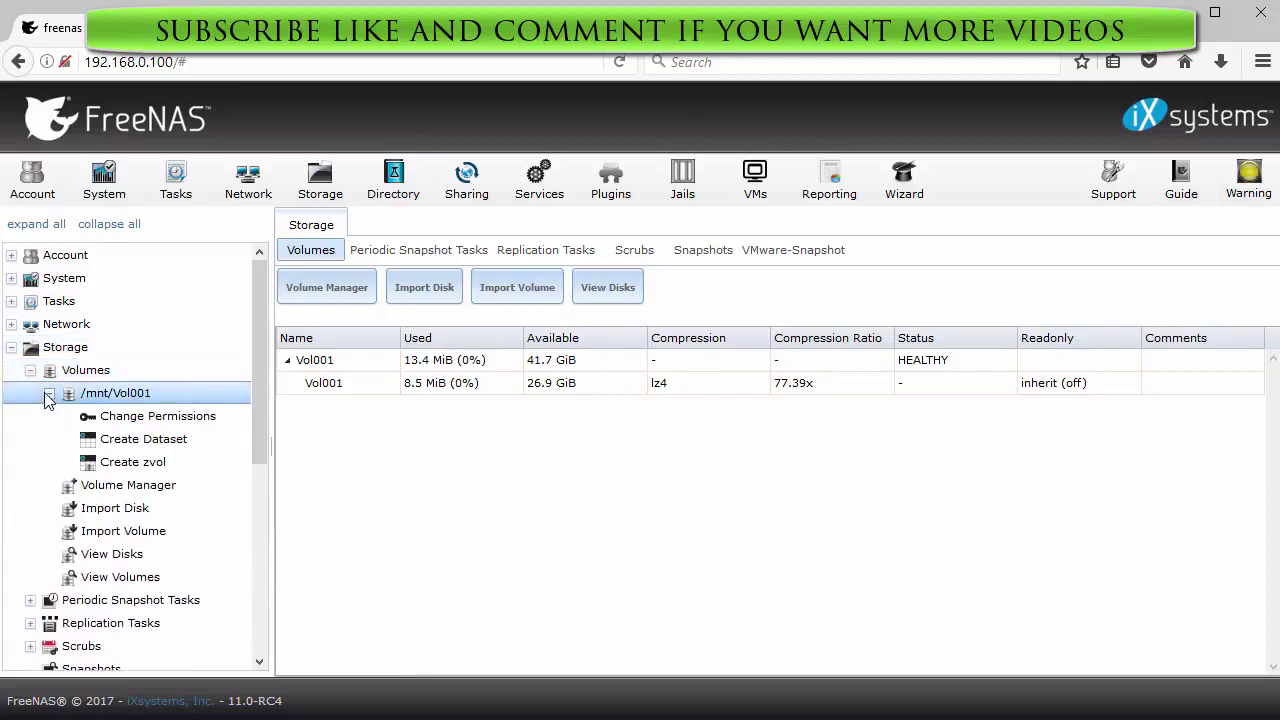
{"action": "left_click", "coordinate": [166, 445]}
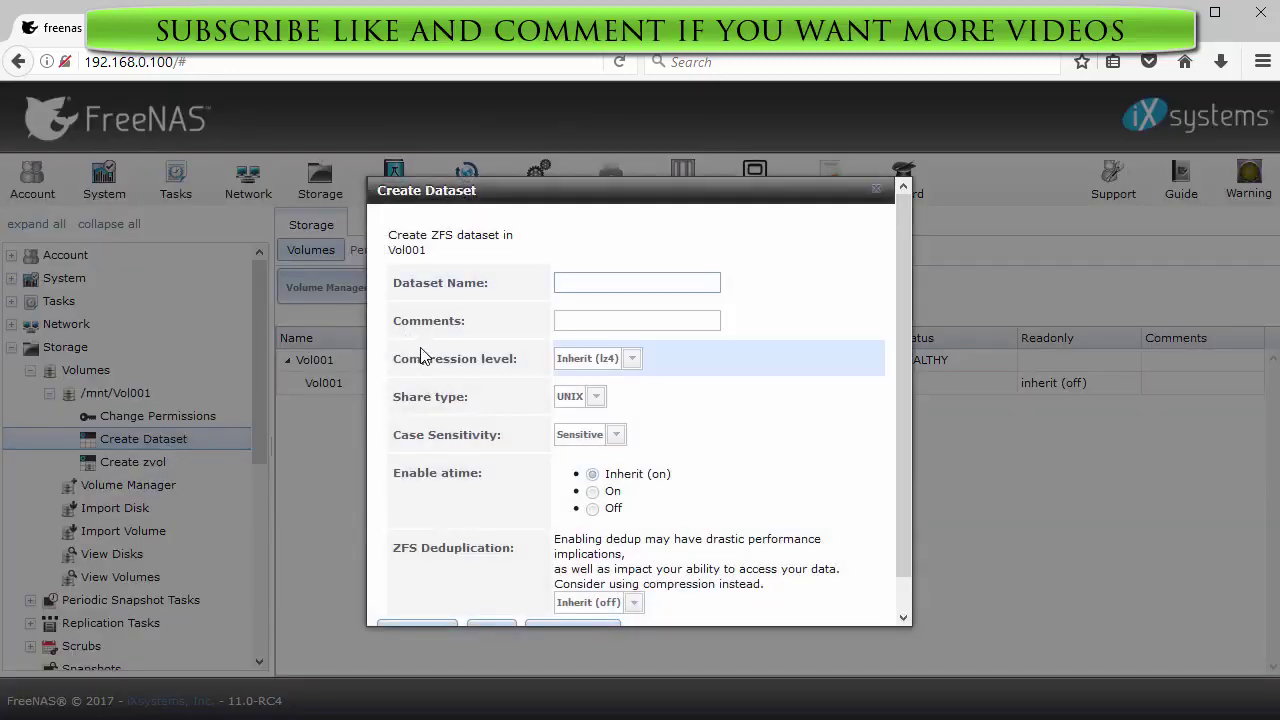
Add dataset CIFS_Share01: compression Off, share type Windows, case sensitivity Insensitive
{"action": "type", "text": "CIFS_Share01"}
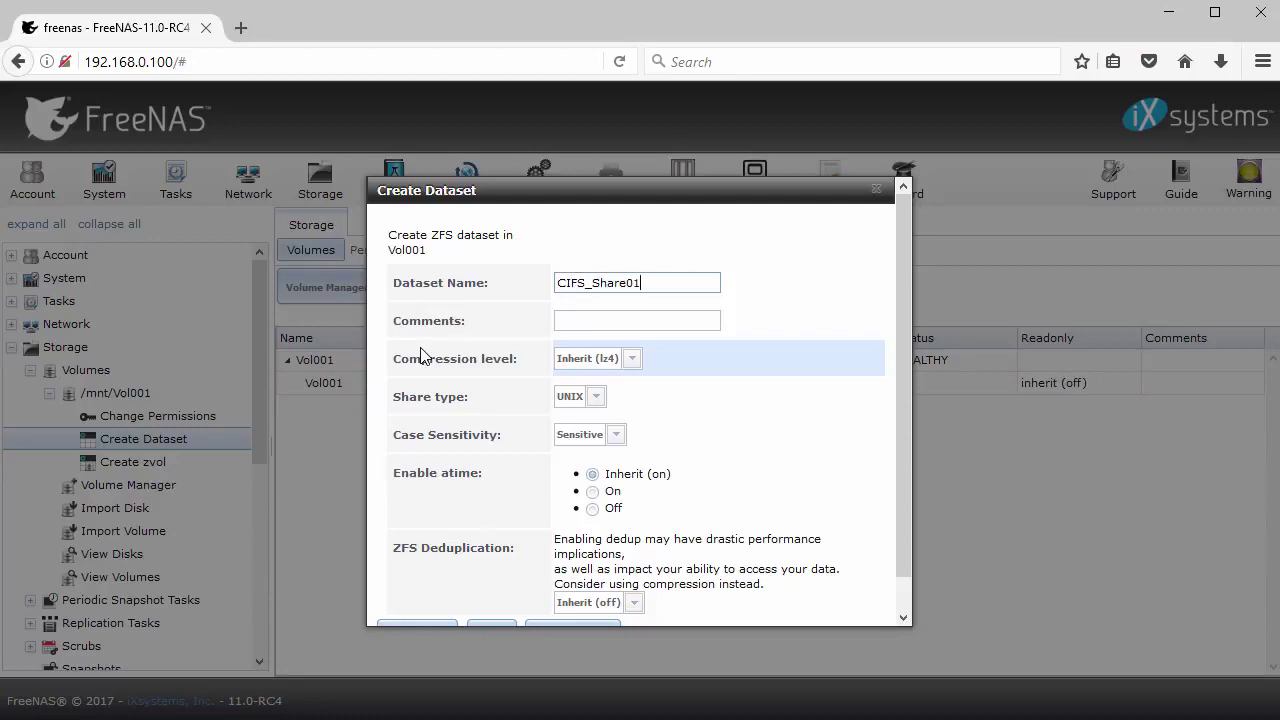
{"action": "left_click", "coordinate": [632, 360]}
{"action": "left_click", "coordinate": [621, 402]}
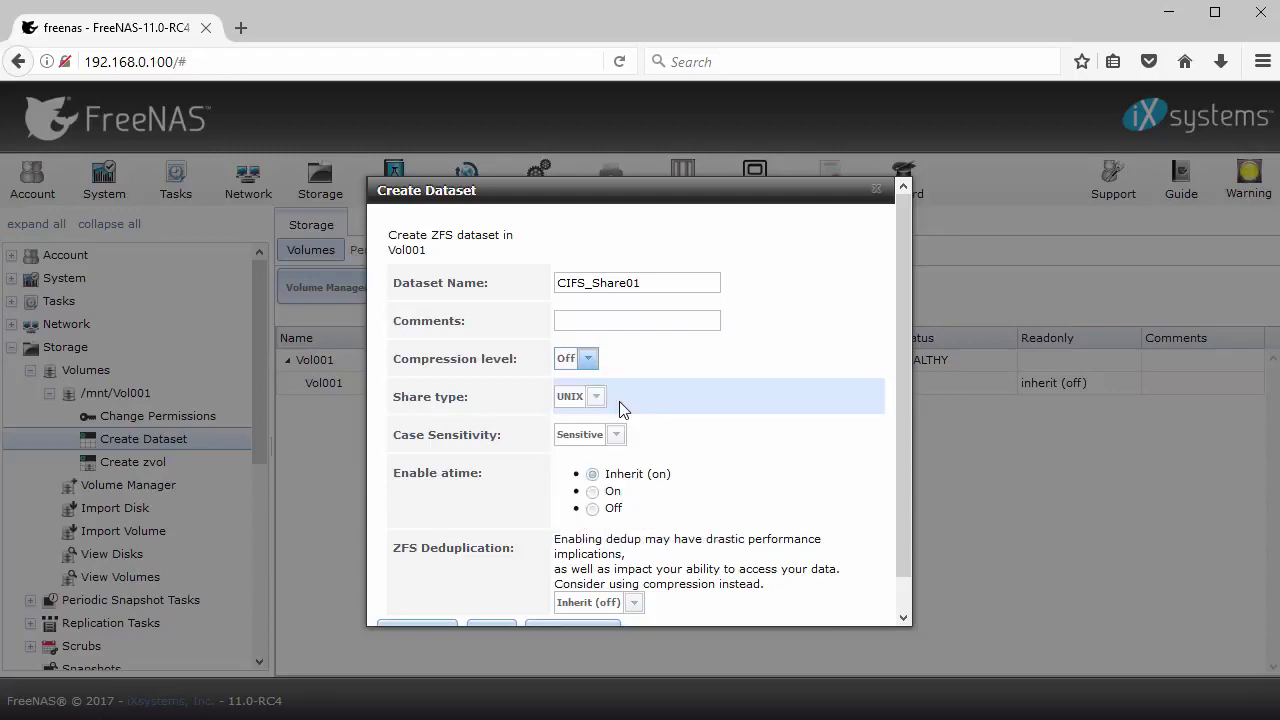
{"action": "left_click", "coordinate": [597, 398]}
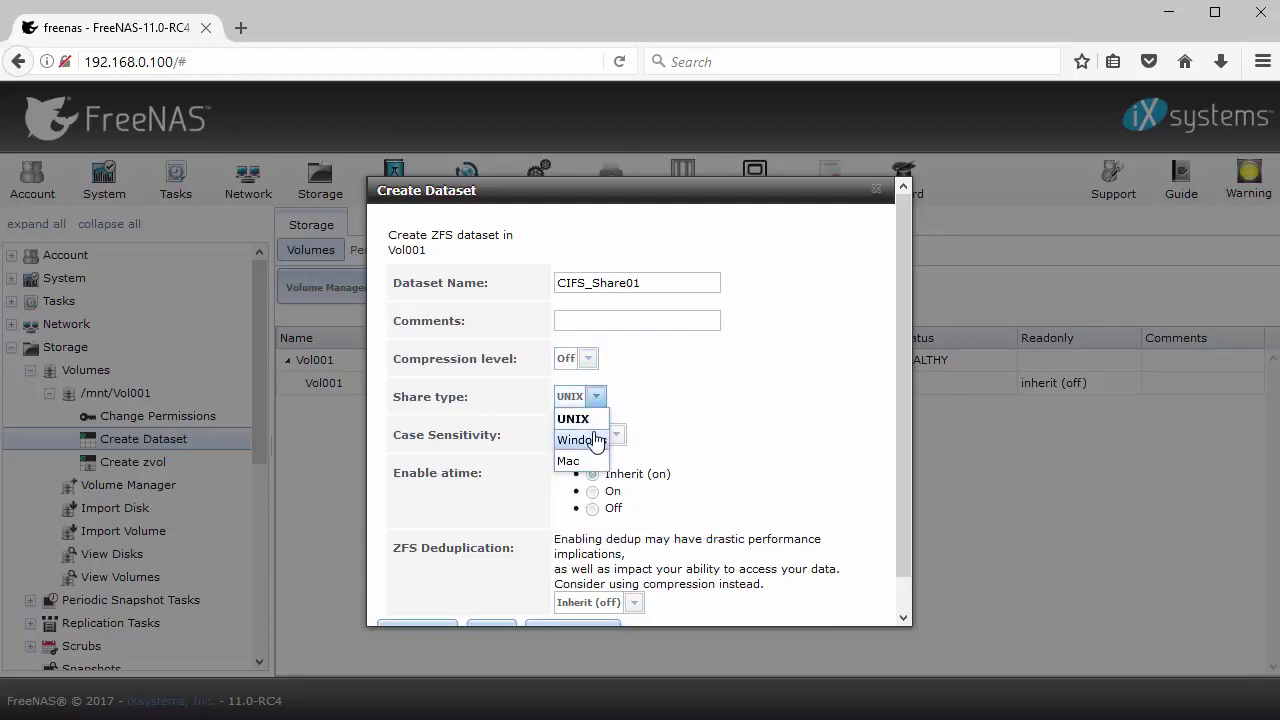
{"action": "left_click", "coordinate": [590, 440]}
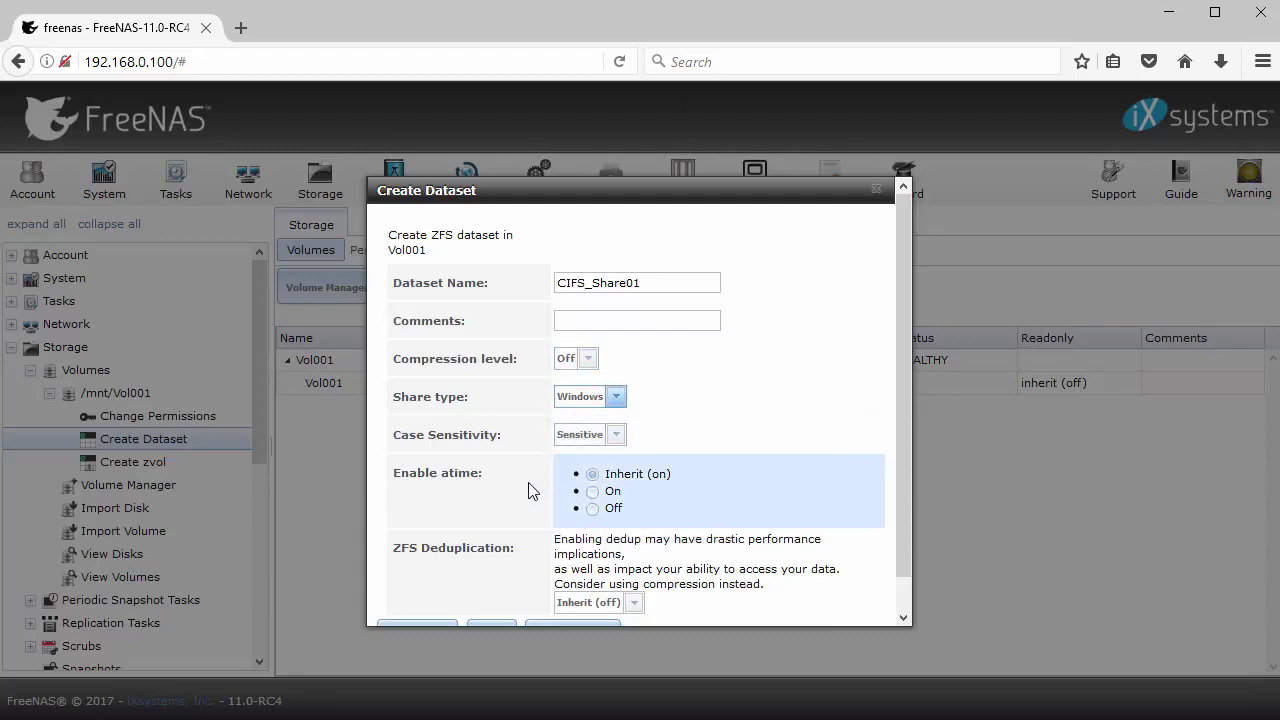
{"action": "scroll", "coordinate": [530, 490], "scroll_direction": "down", "scroll_amount": 1}
{"action": "left_click", "coordinate": [612, 401]}
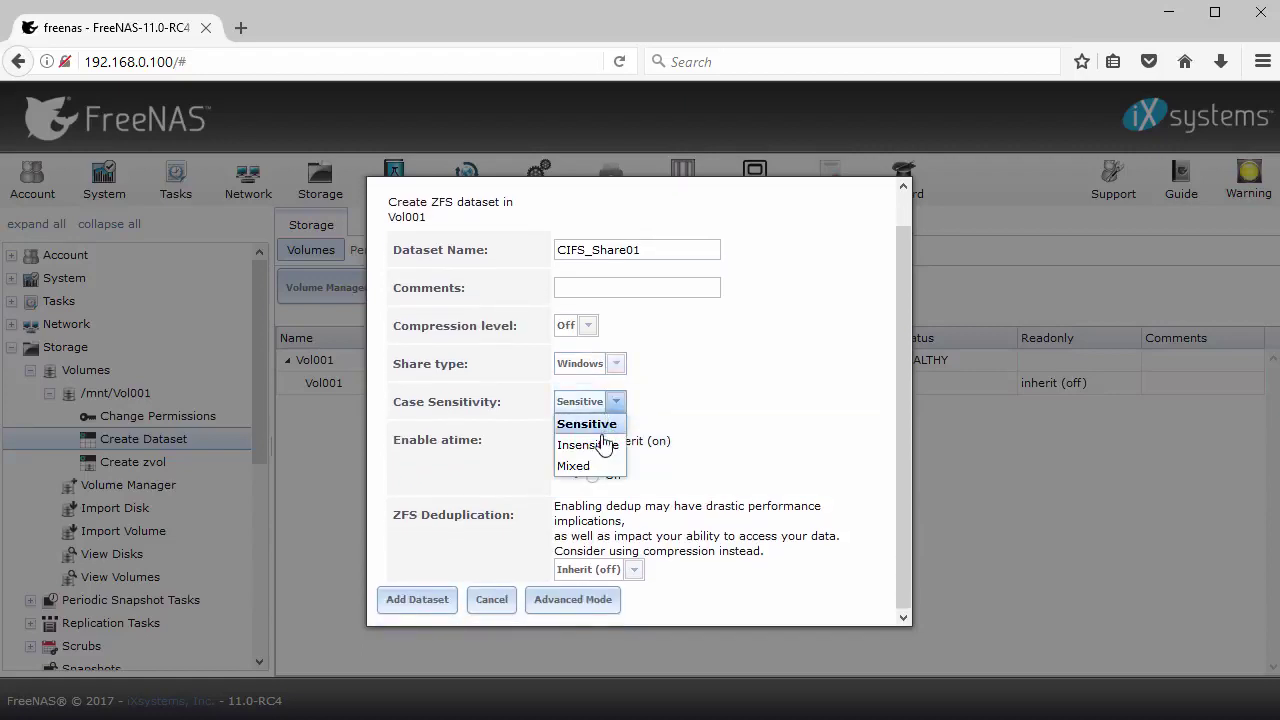
{"action": "left_click", "coordinate": [590, 445]}
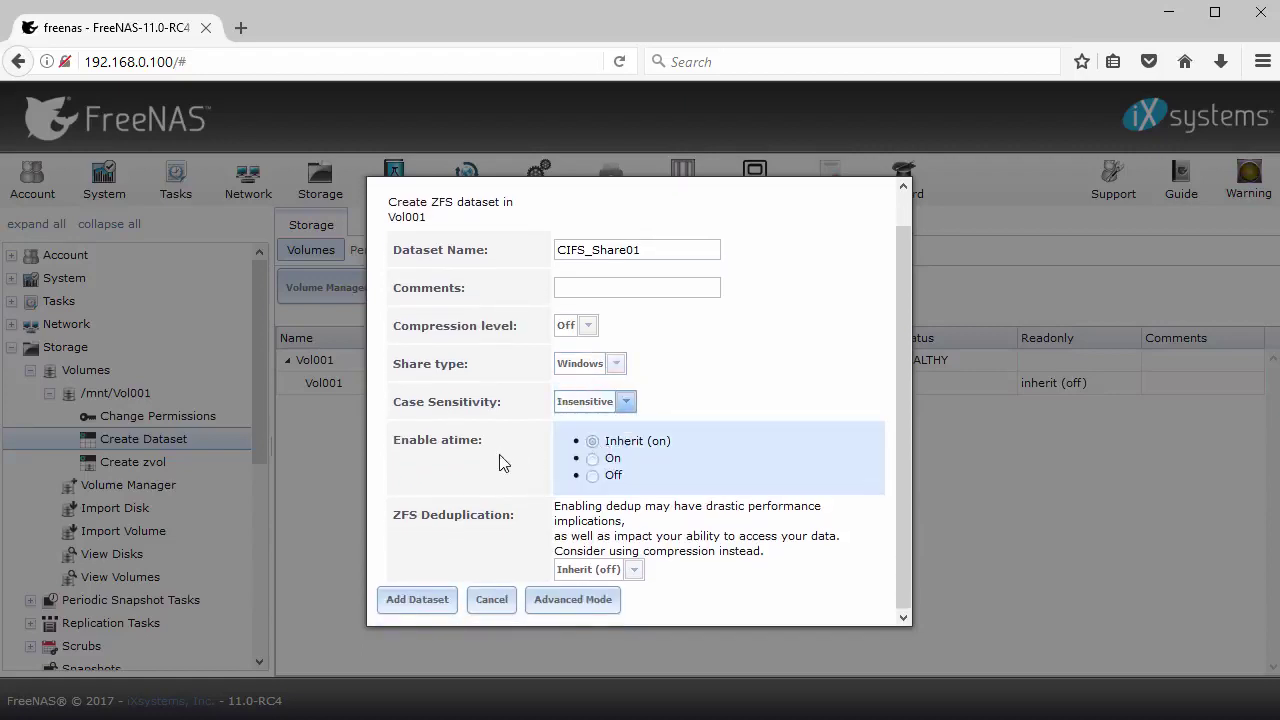
{"action": "left_click", "coordinate": [412, 603]}
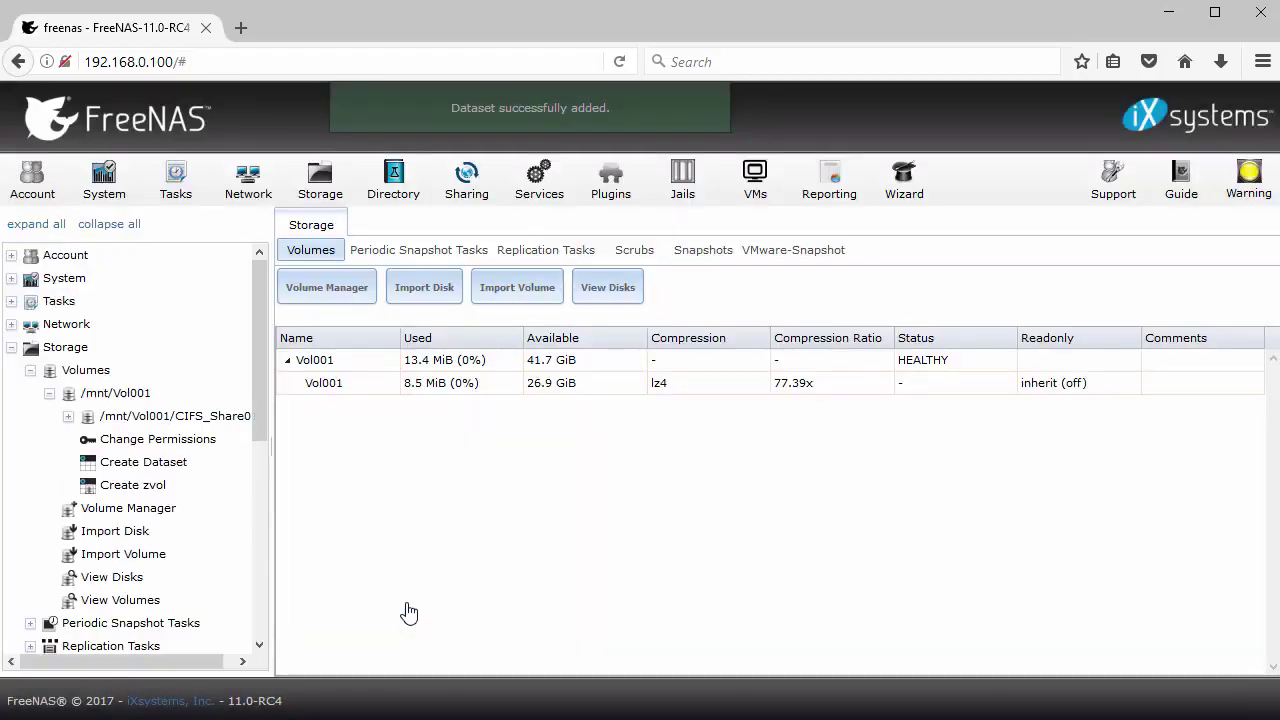
Make shares the owner group of CIFS_Share01 and apply the permission change
{"action": "left_click", "coordinate": [68, 416]}
{"action": "left_click", "coordinate": [180, 442]}
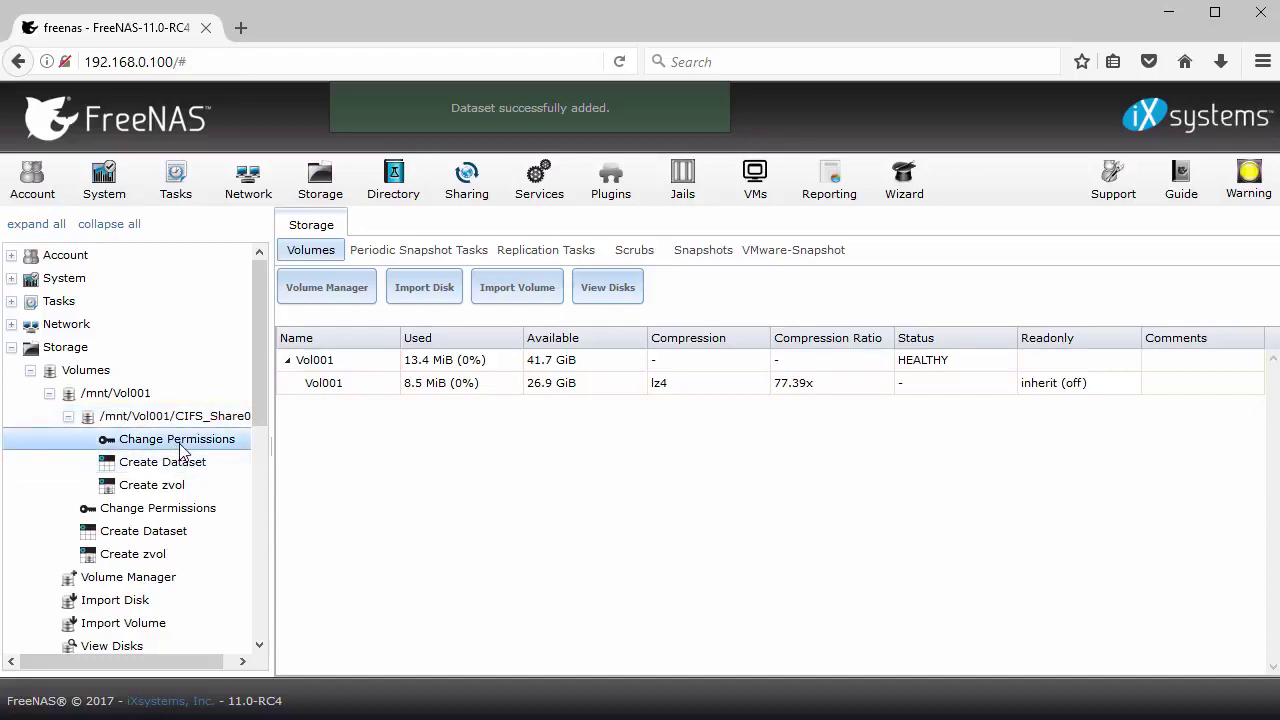
{"action": "left_click", "coordinate": [179, 443]}
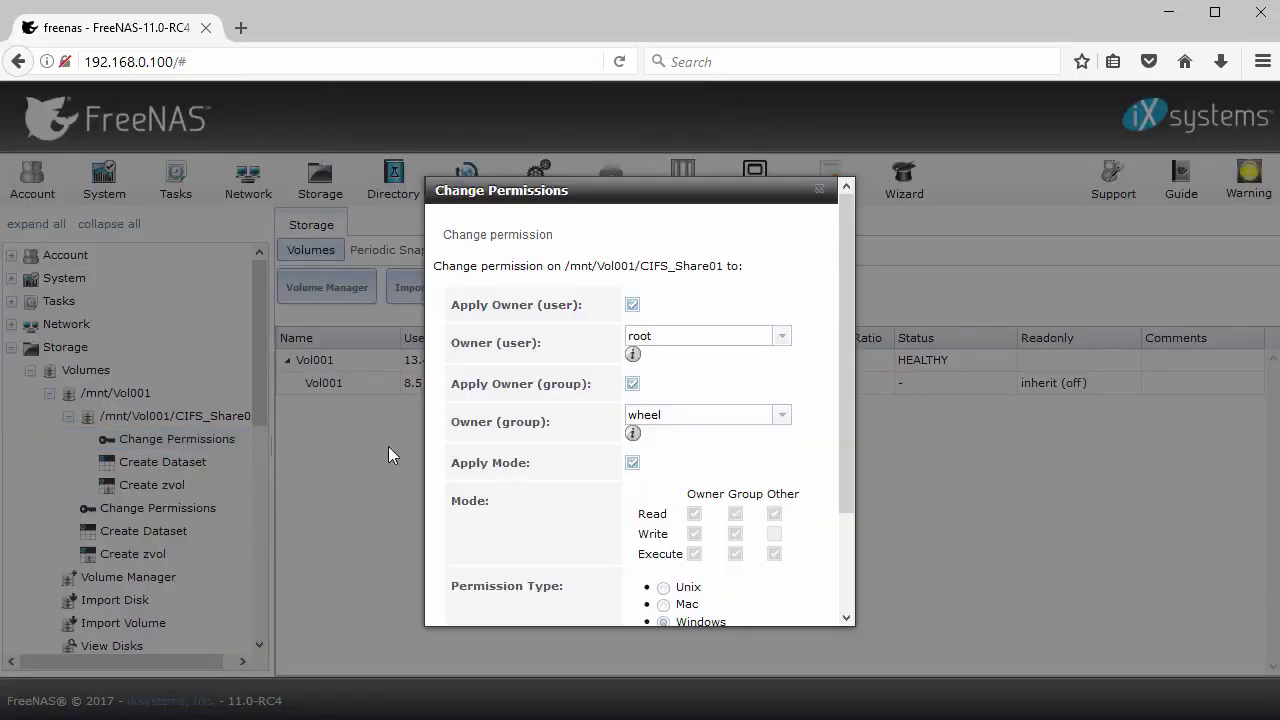
{"action": "left_click", "coordinate": [781, 420]}
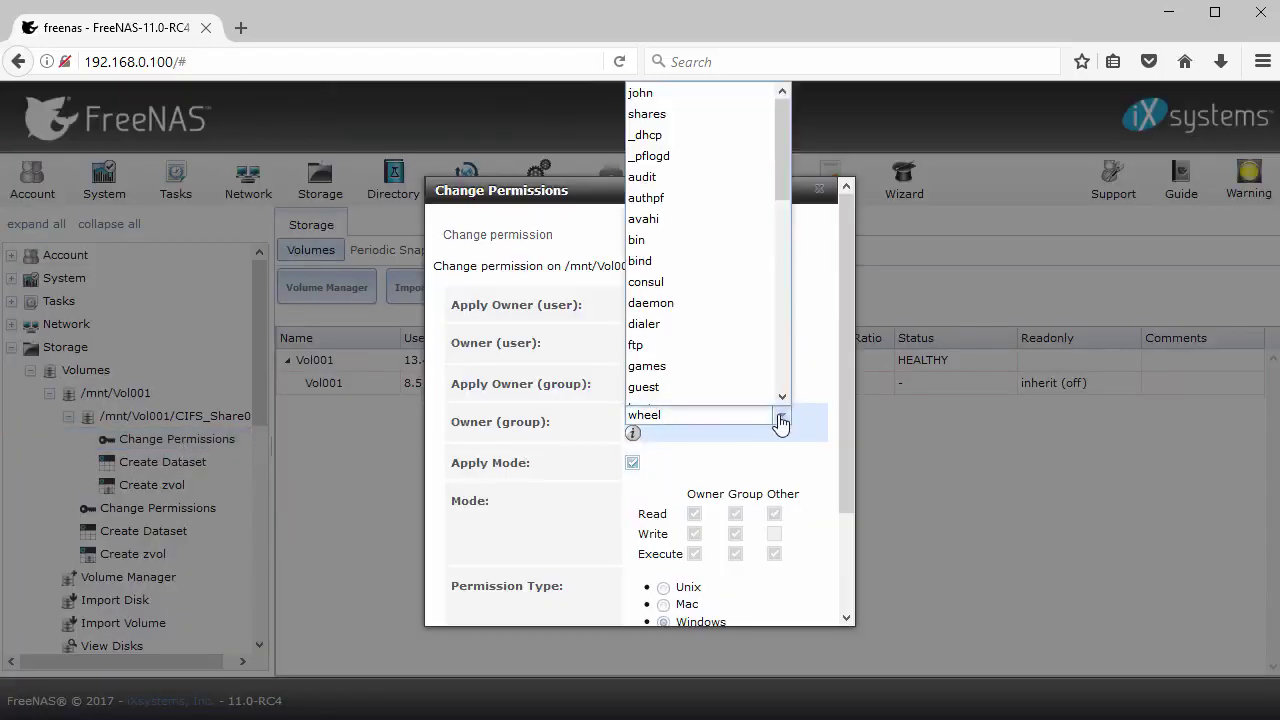
{"action": "left_click", "coordinate": [668, 115]}
{"action": "left_click_drag", "start_coordinate": [839, 354], "coordinate": [860, 487]}
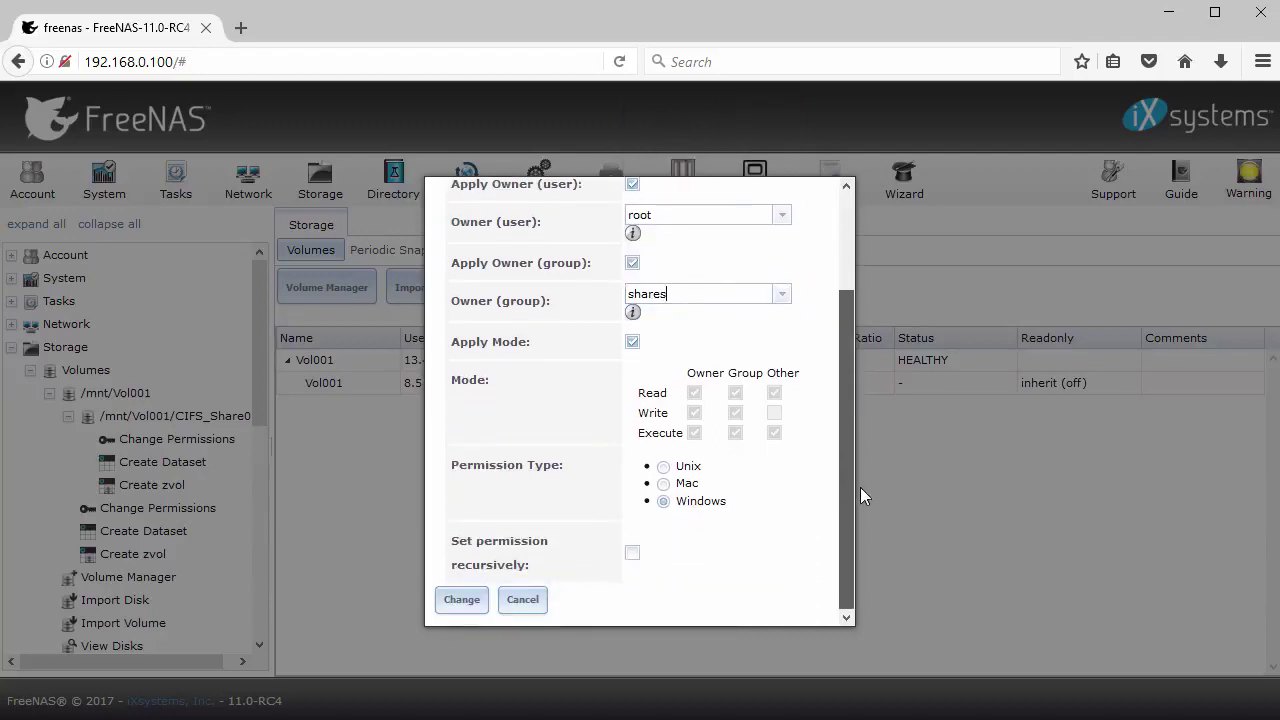
{"action": "left_click", "coordinate": [461, 600]}
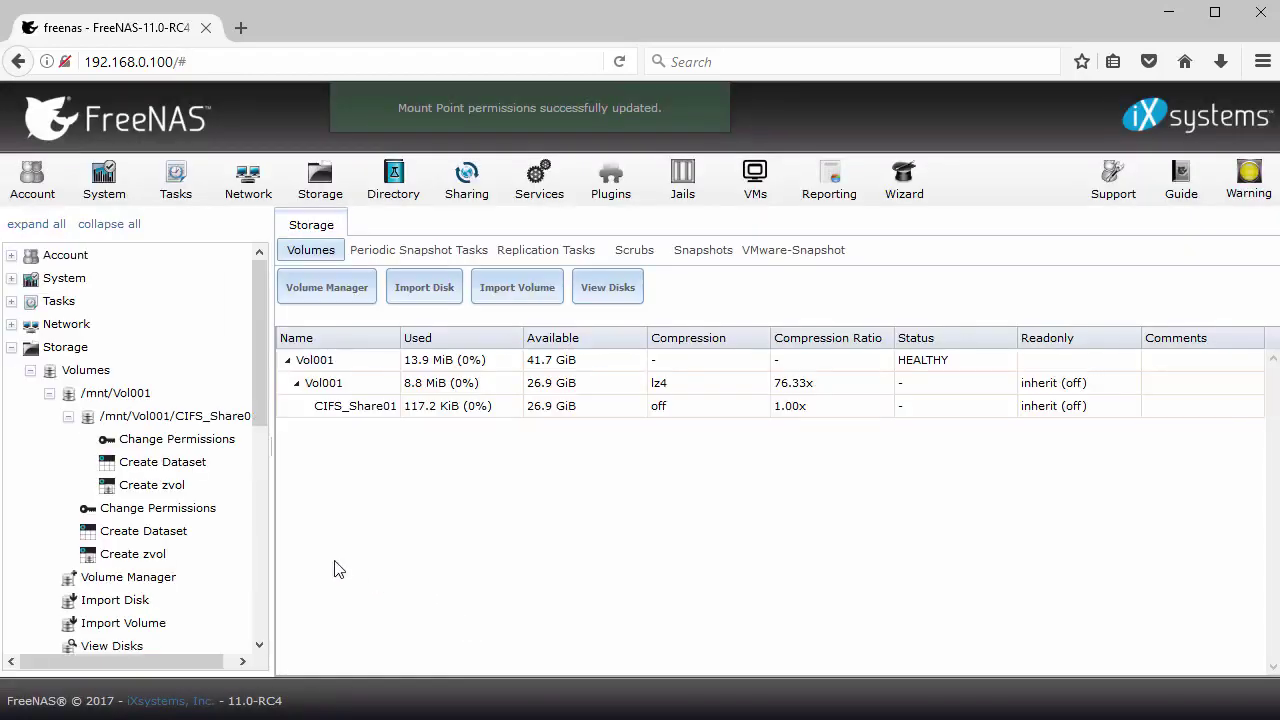
Create dataset NFS_Share01 under Vol001 with compression level set to Off
{"action": "left_click", "coordinate": [70, 418]}
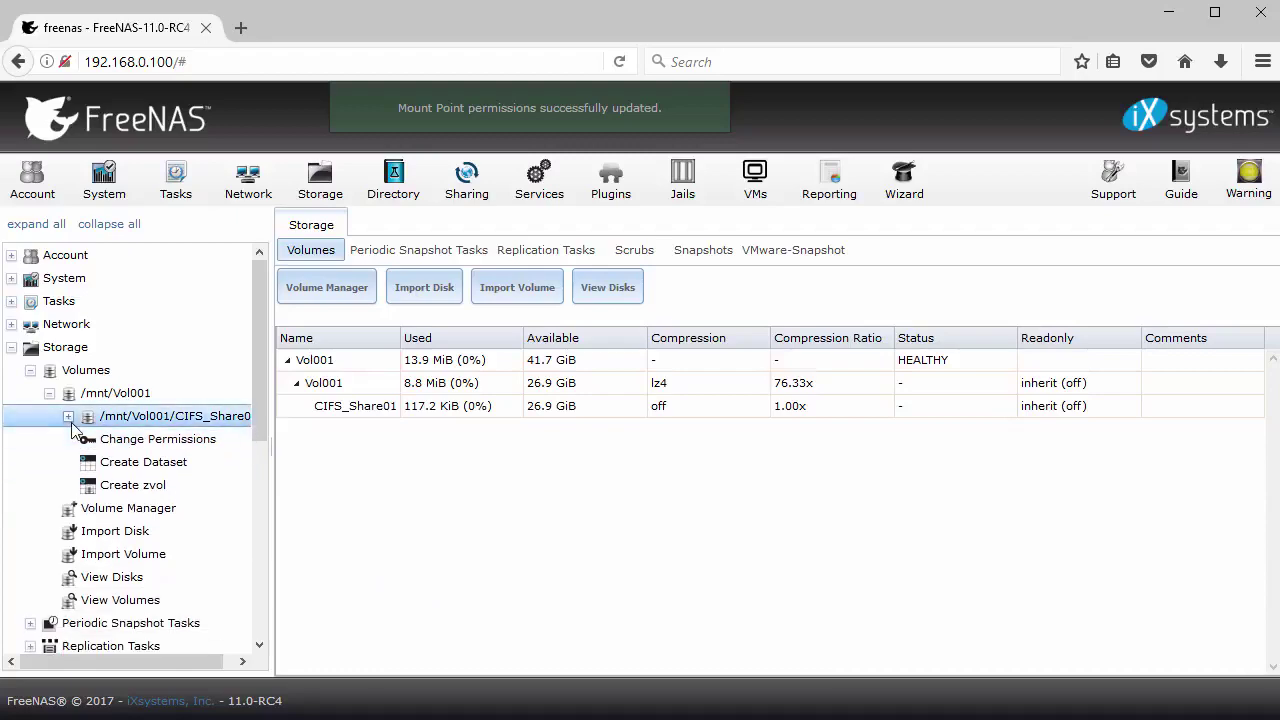
{"action": "left_click", "coordinate": [145, 465]}
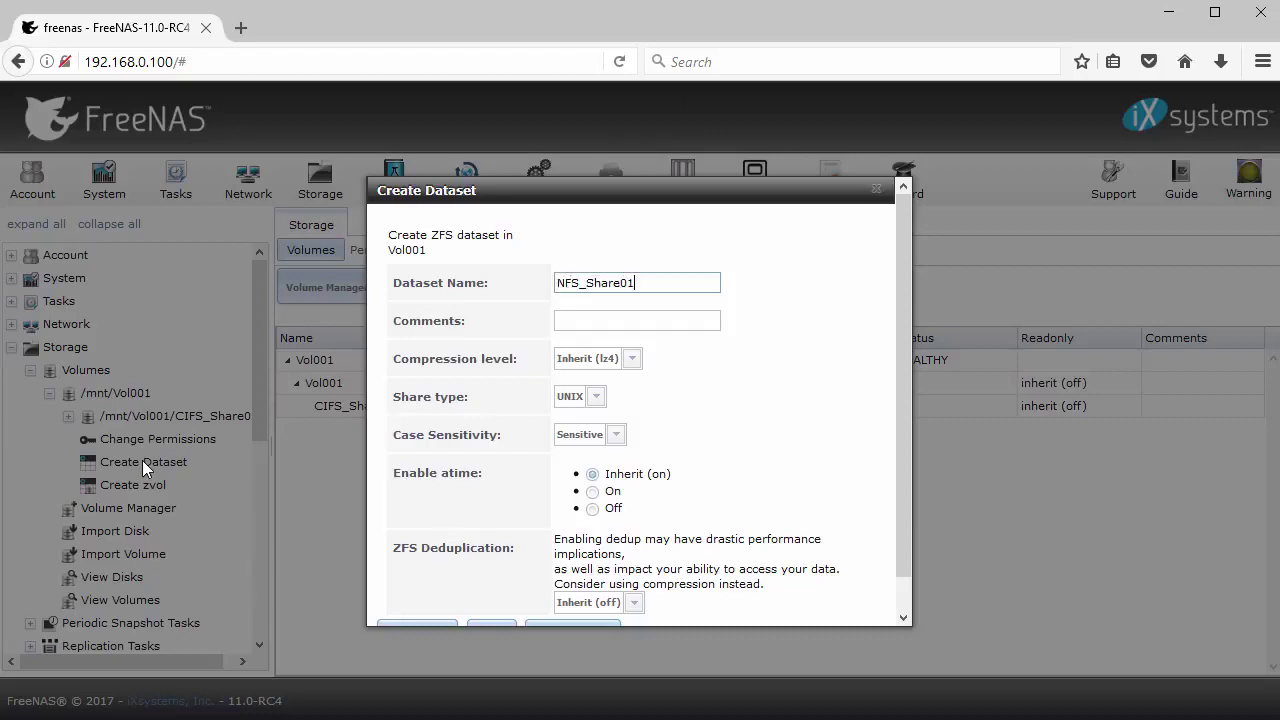
{"action": "left_click", "coordinate": [632, 358]}
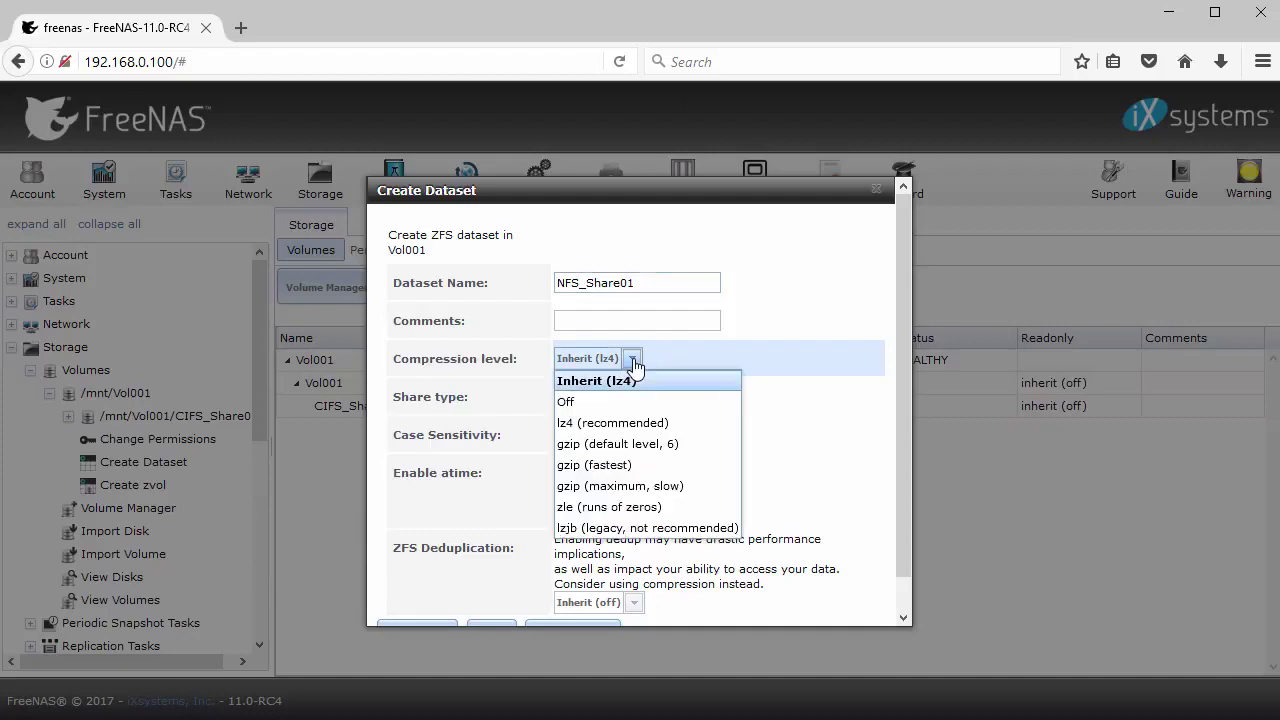
{"action": "left_click", "coordinate": [619, 412]}
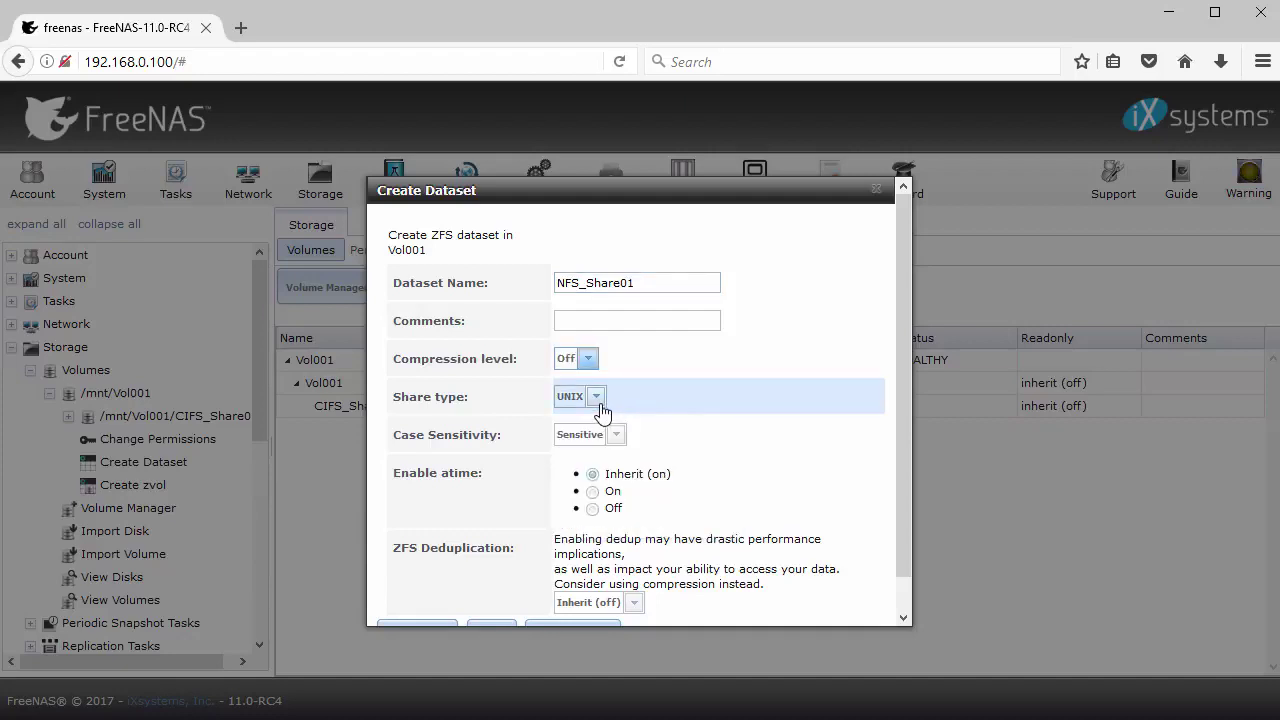
{"action": "scroll", "coordinate": [530, 490], "scroll_direction": "down", "scroll_amount": 1}
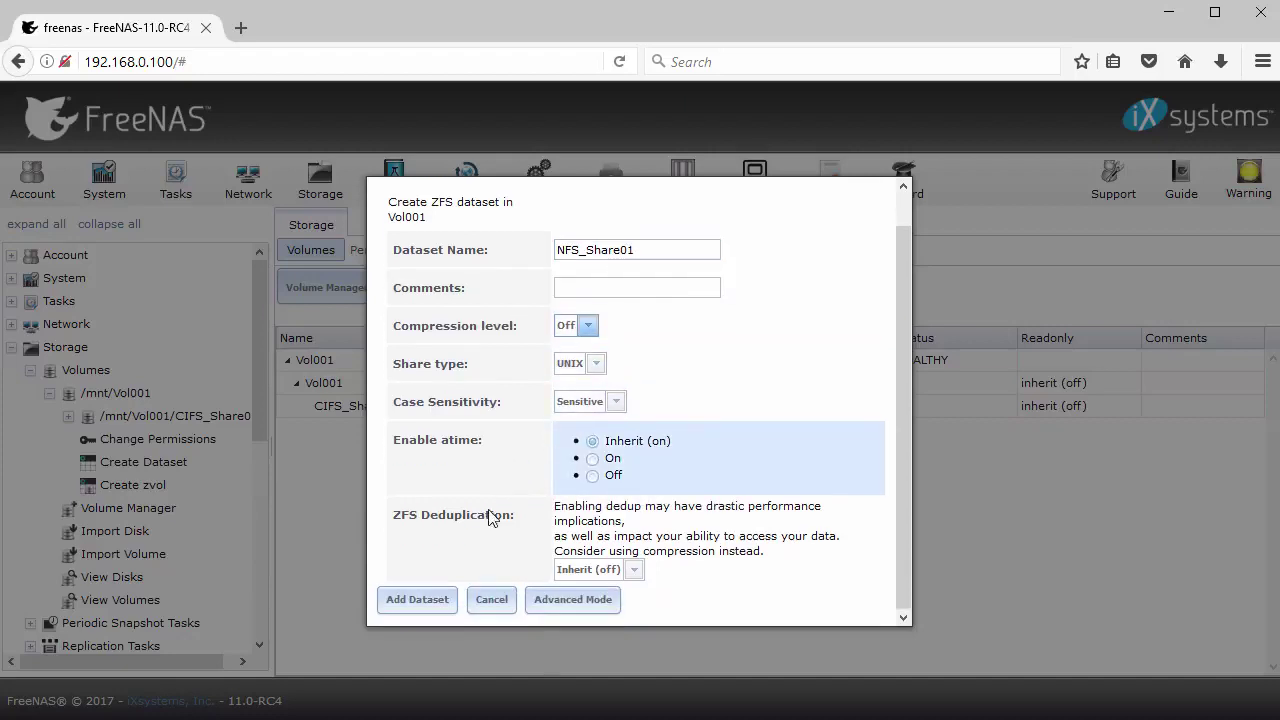
{"action": "left_click", "coordinate": [405, 600]}
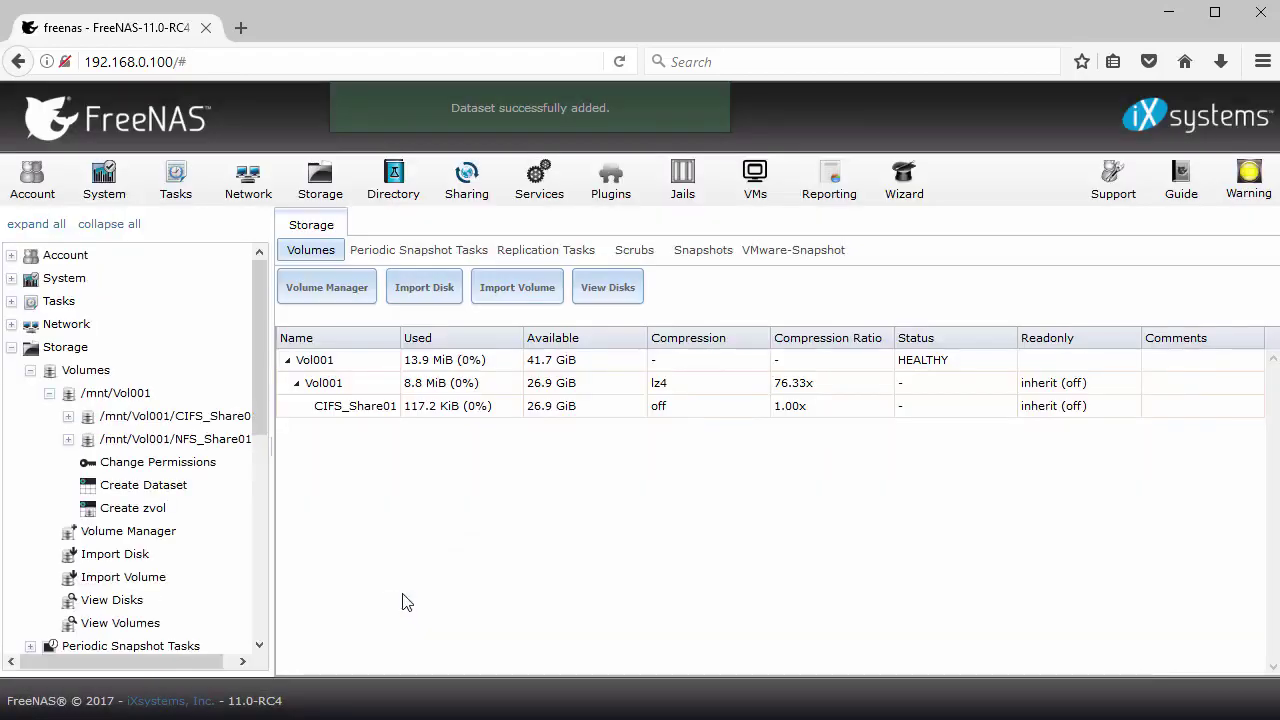
Set NFS_Share01's owner group to shares with Group Write ticked, and apply it
{"action": "left_click", "coordinate": [70, 440]}
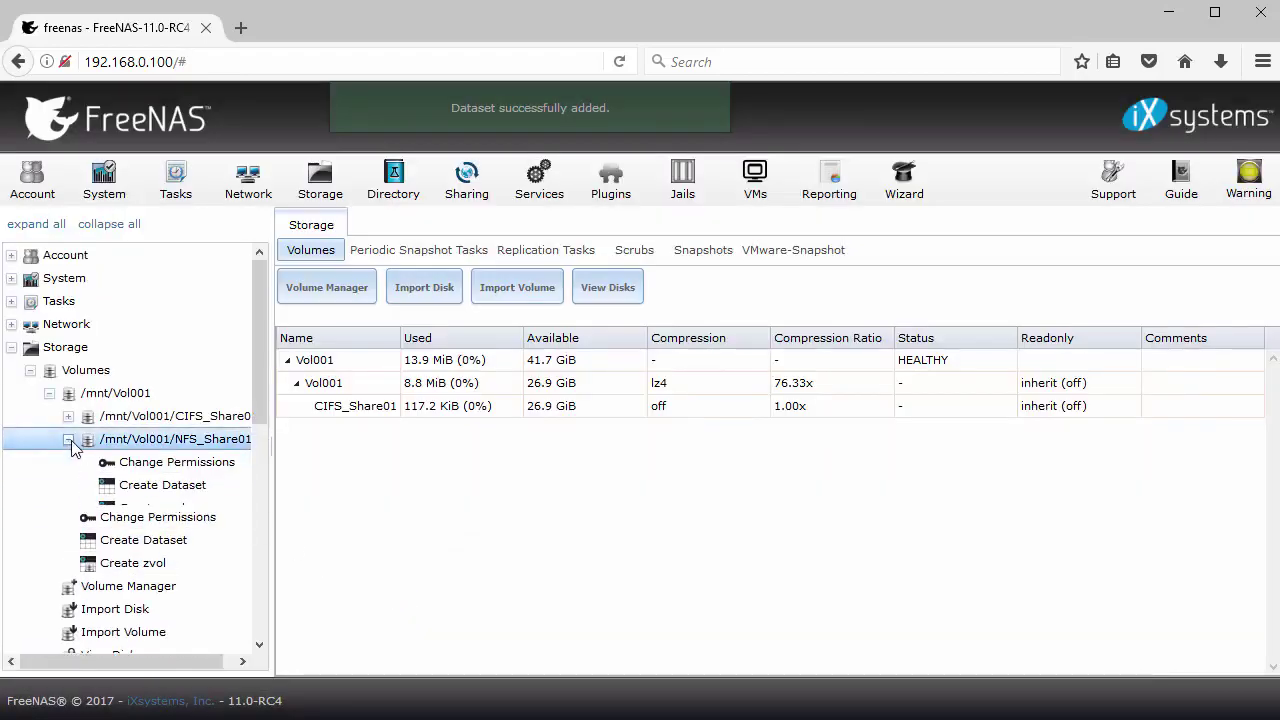
{"action": "left_click", "coordinate": [165, 464]}
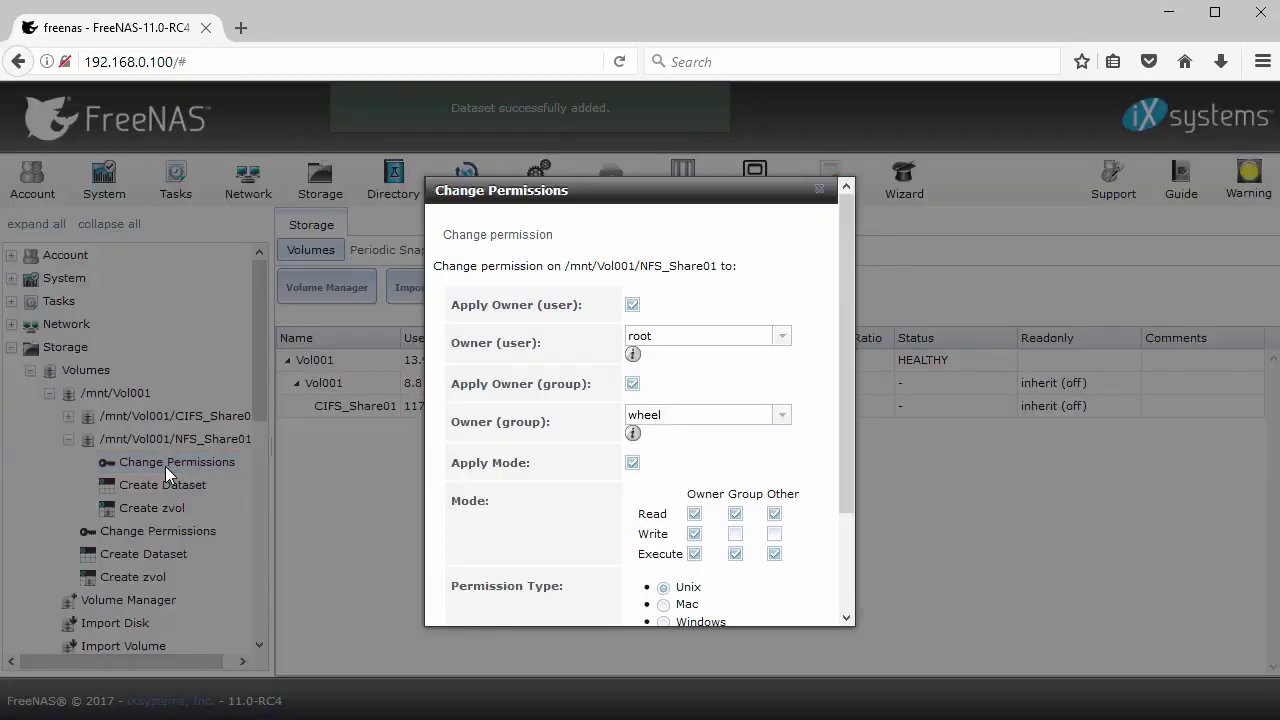
{"action": "left_click", "coordinate": [779, 417]}
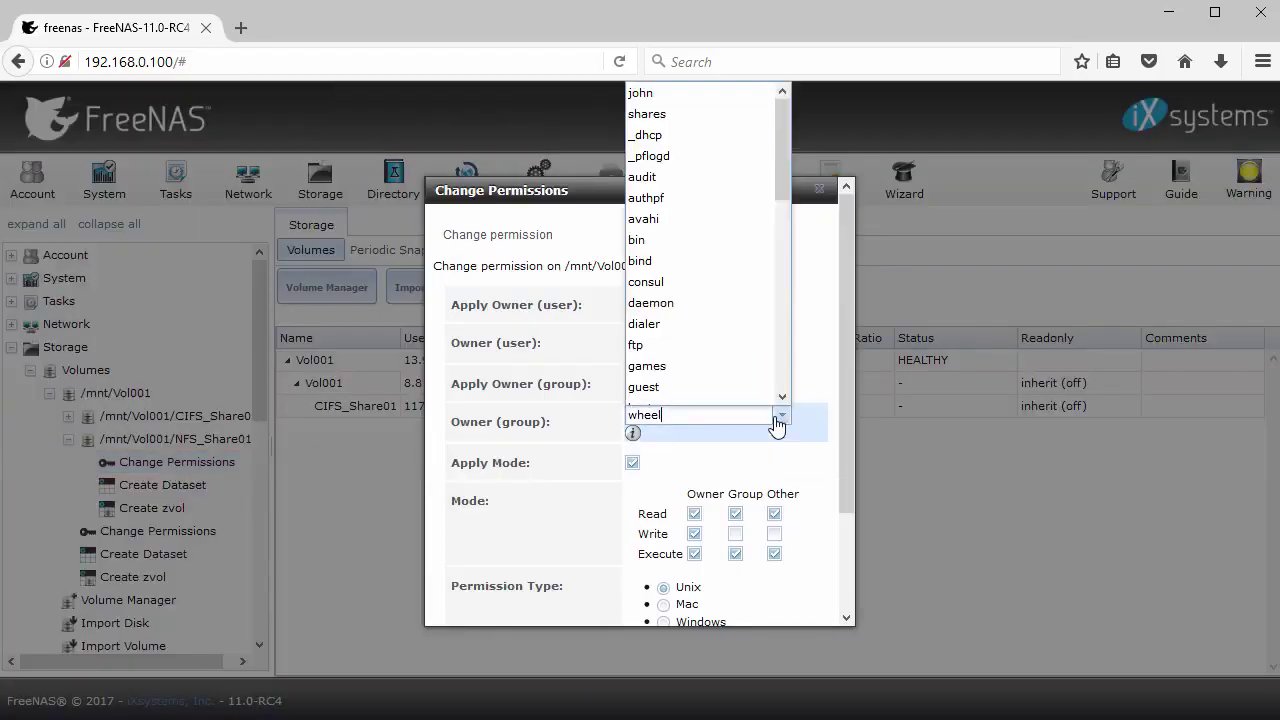
{"action": "left_click", "coordinate": [683, 115]}
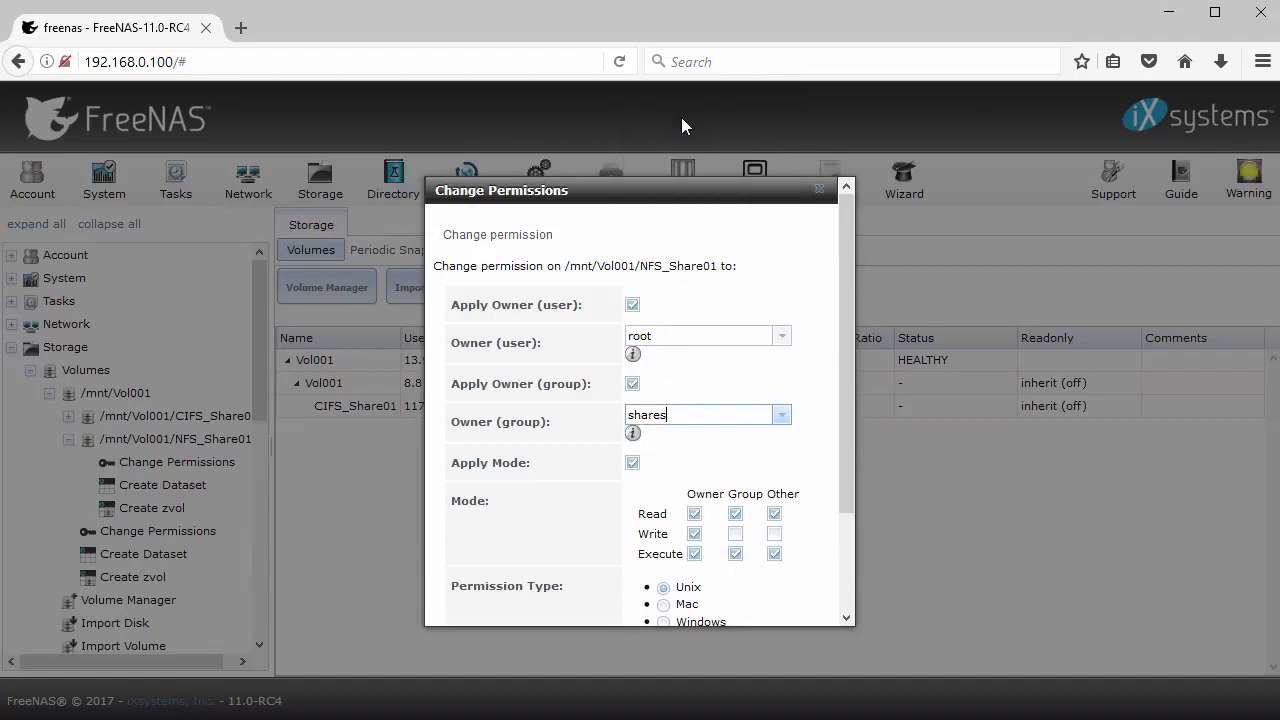
{"action": "left_click", "coordinate": [735, 533]}
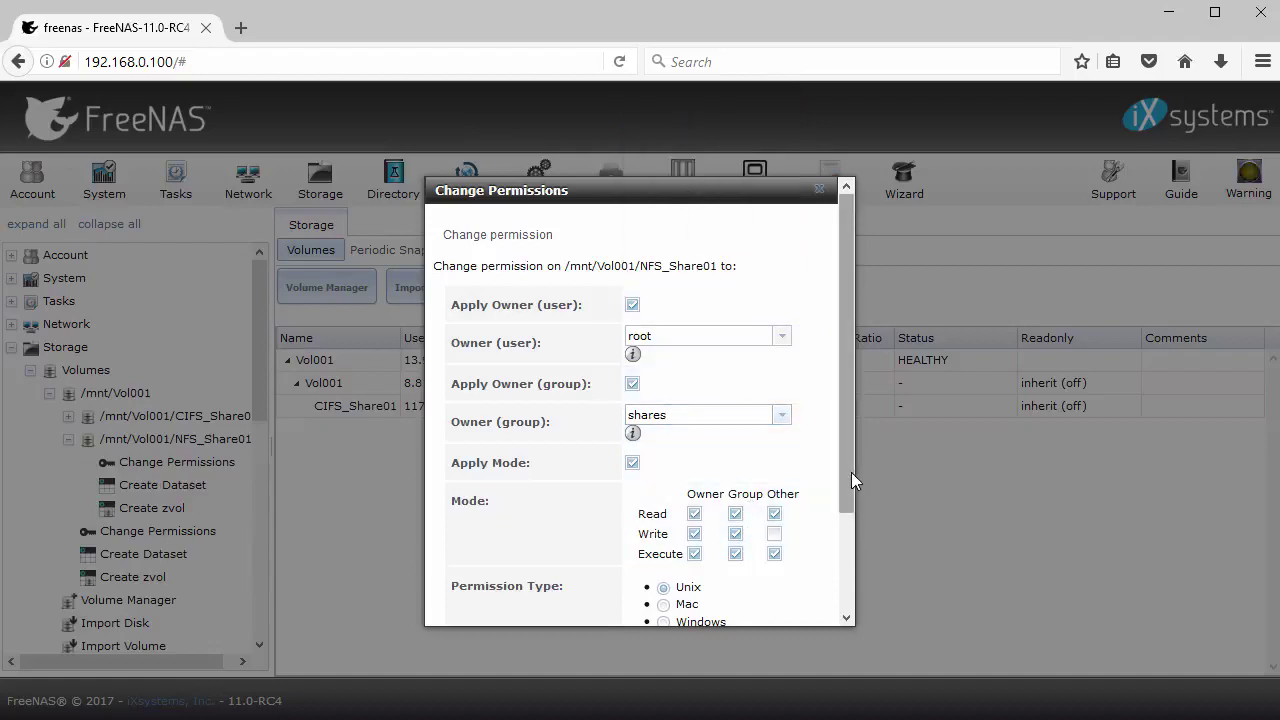
{"action": "left_click_drag", "start_coordinate": [851, 472], "coordinate": [847, 607]}
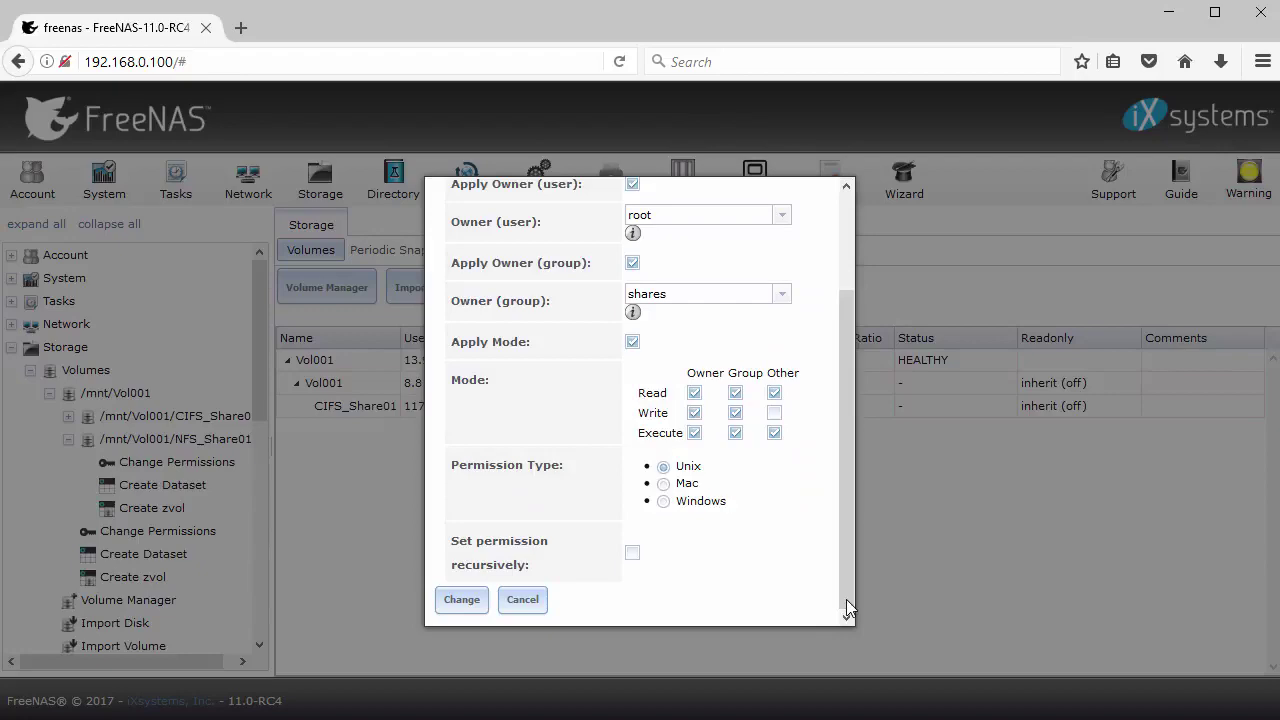
{"action": "left_click", "coordinate": [474, 604]}
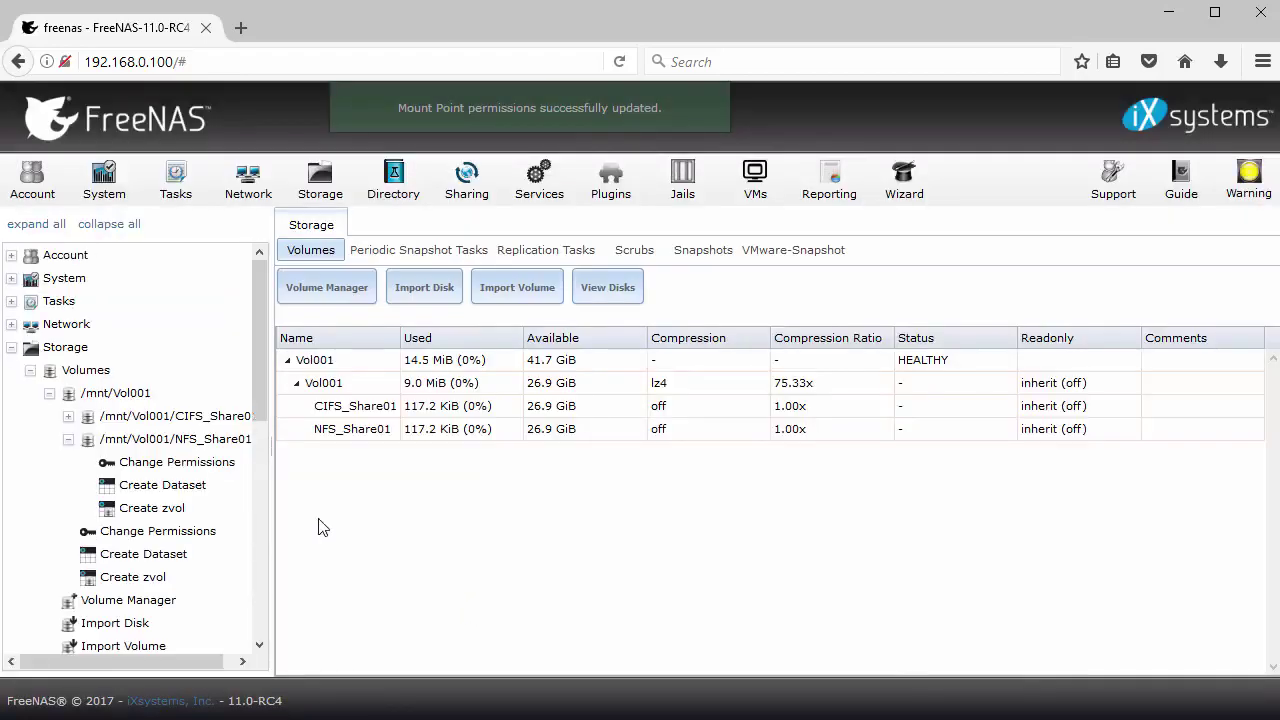
{"action": "left_click", "coordinate": [11, 347]}
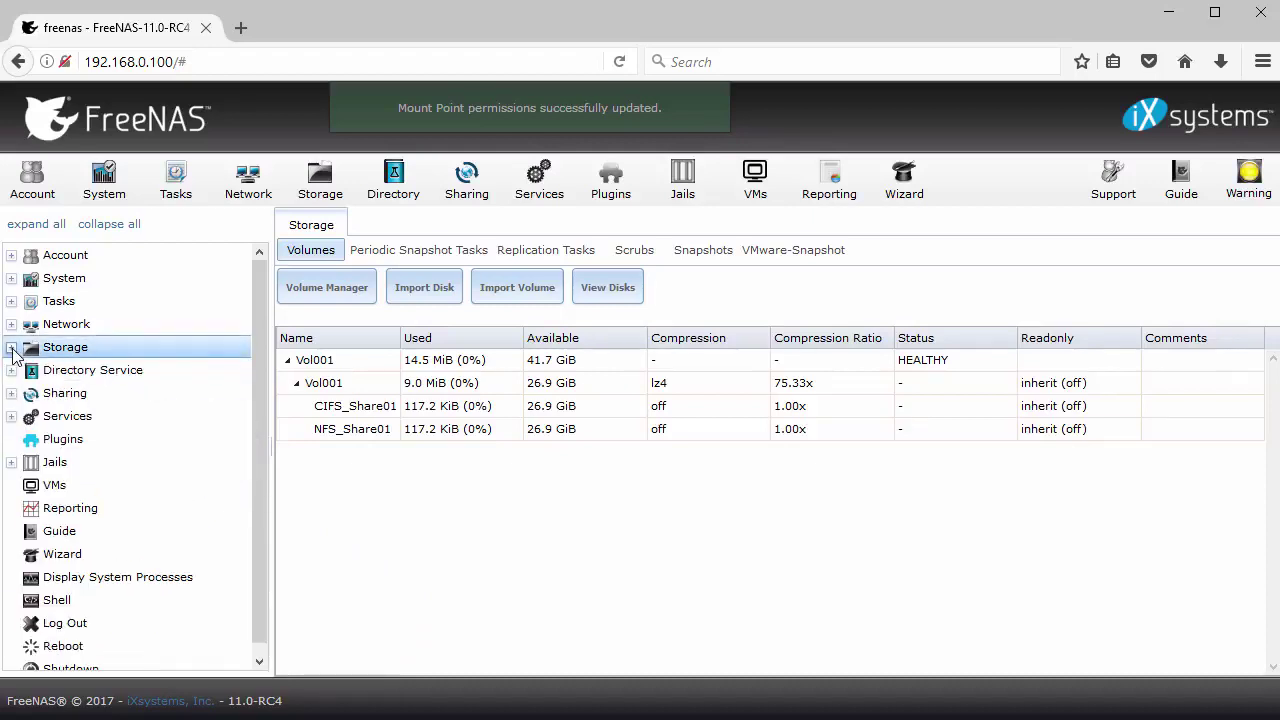
Open the Add Unix (NFS) Share form under Sharing
{"action": "left_click", "coordinate": [11, 393]}
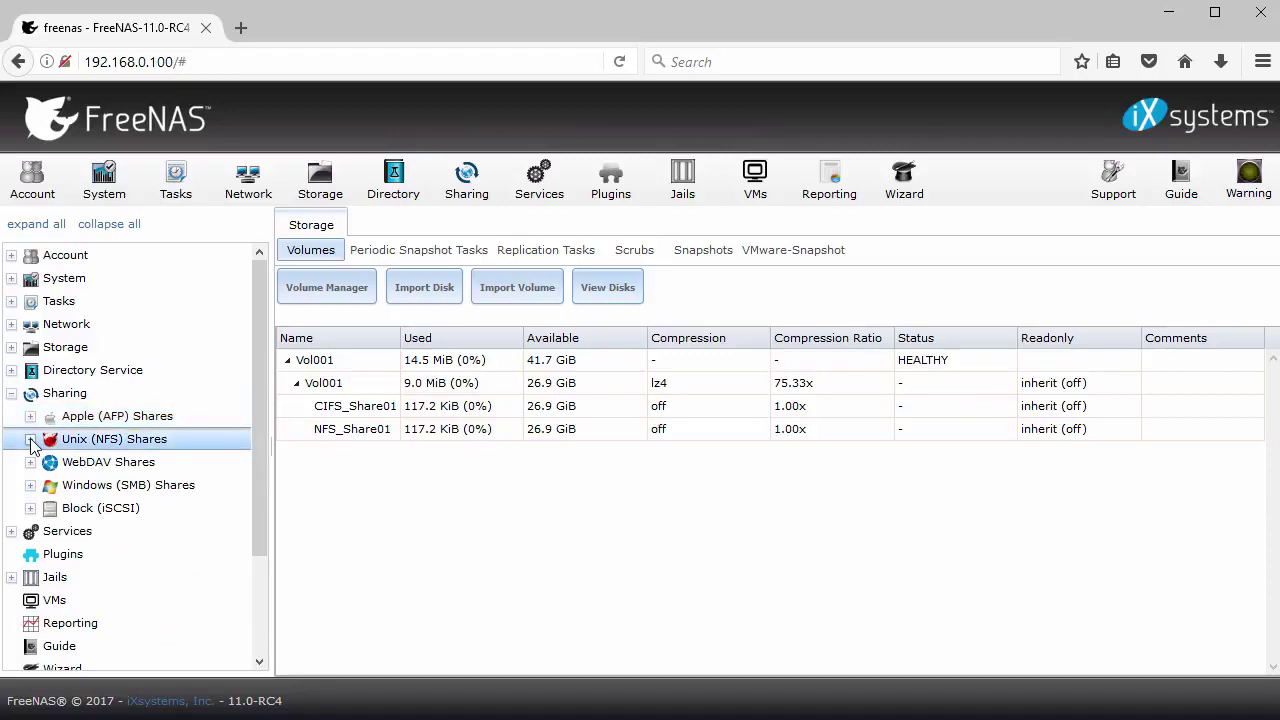
{"action": "left_click", "coordinate": [30, 439]}
{"action": "left_click", "coordinate": [92, 463]}
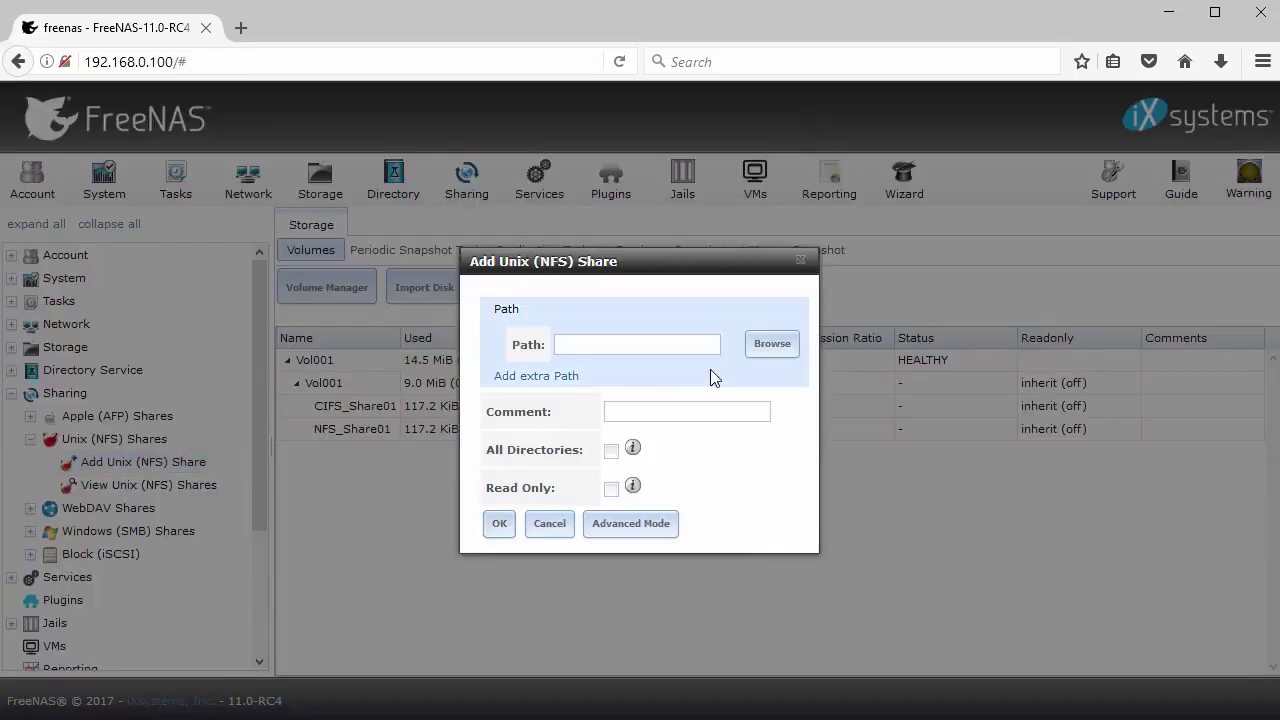
Set the NFS share path to /mnt/Vol001/NFS_Share01 and save the share
{"action": "left_click", "coordinate": [775, 347]}
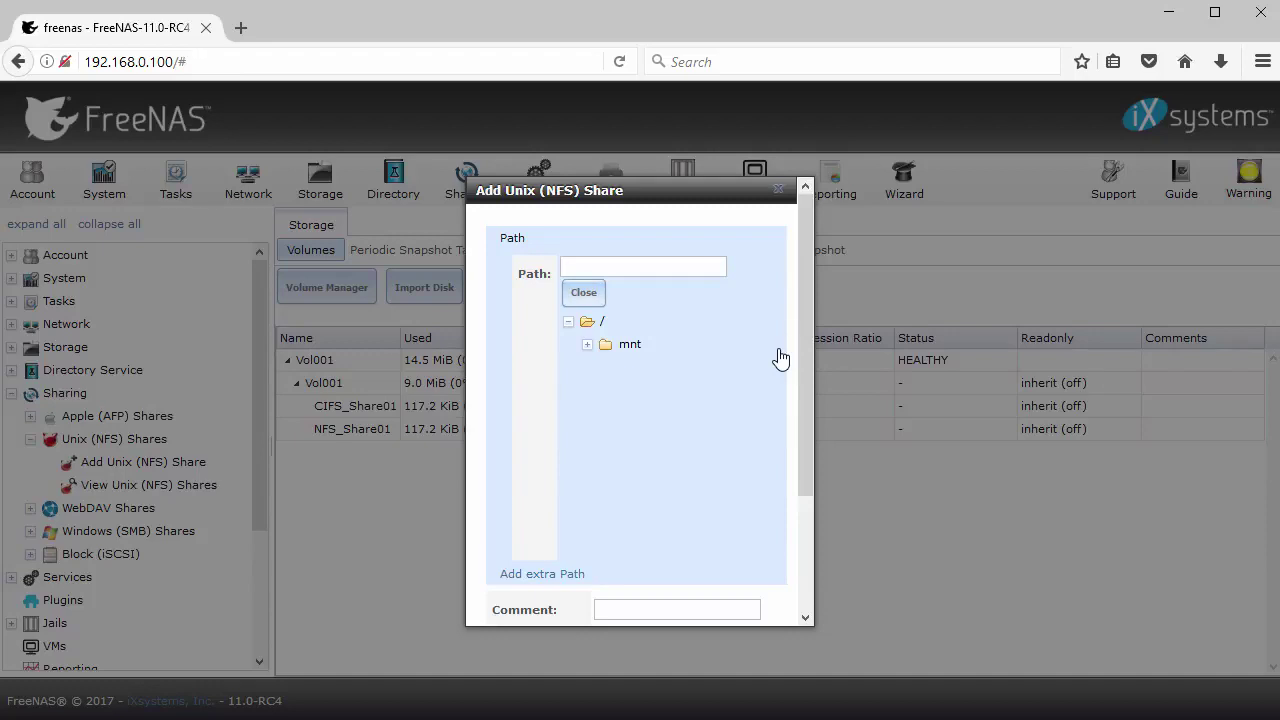
{"action": "left_click", "coordinate": [587, 344]}
{"action": "left_click", "coordinate": [606, 369]}
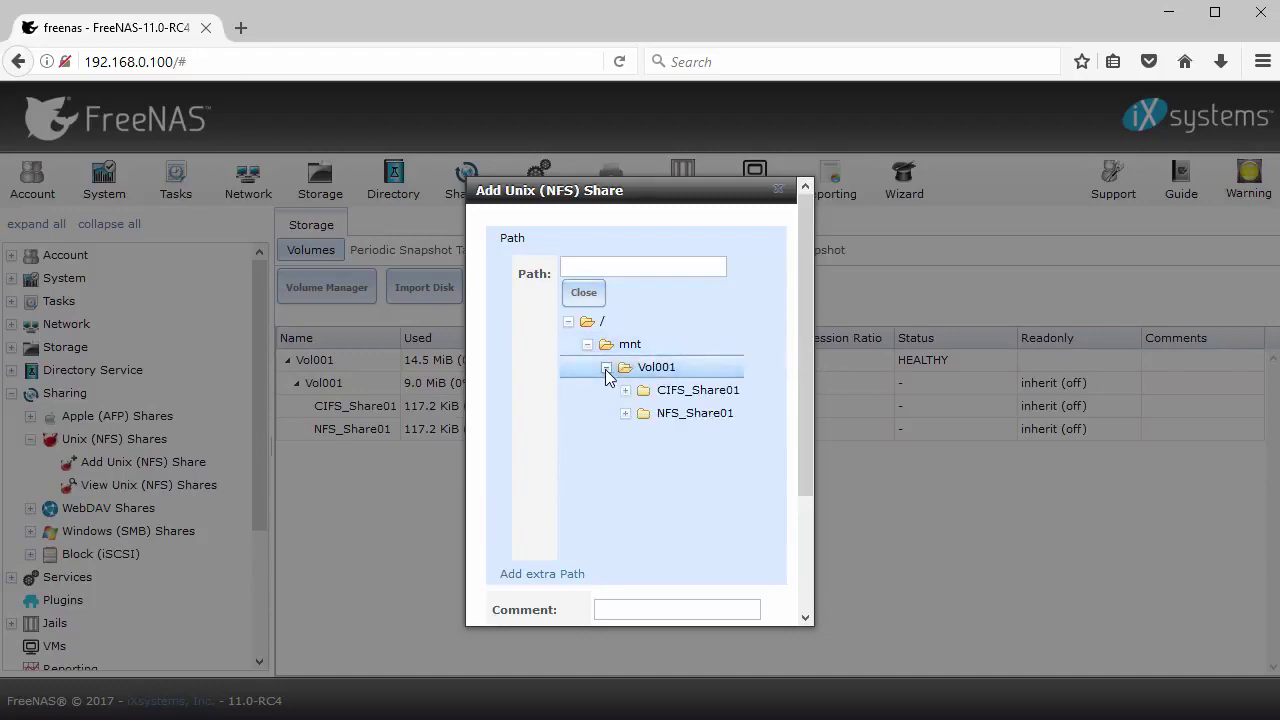
{"action": "left_click", "coordinate": [673, 414]}
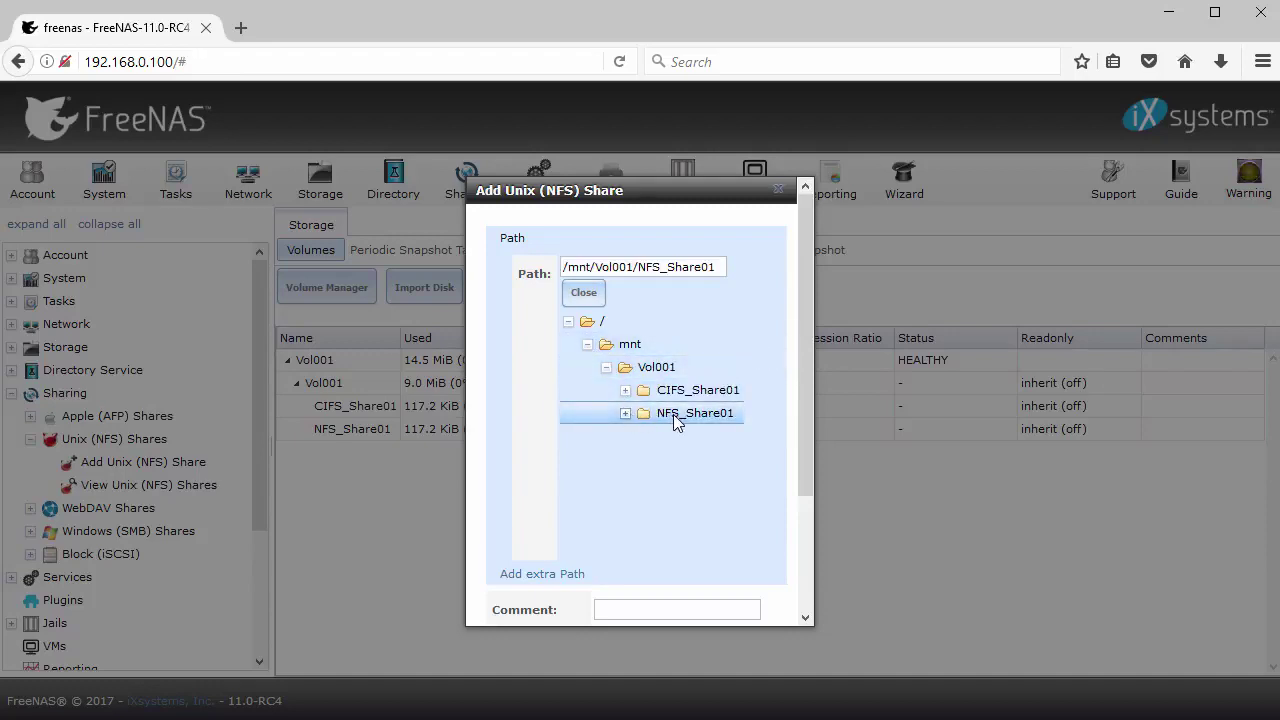
{"action": "left_click_drag", "start_coordinate": [806, 456], "coordinate": [806, 571]}
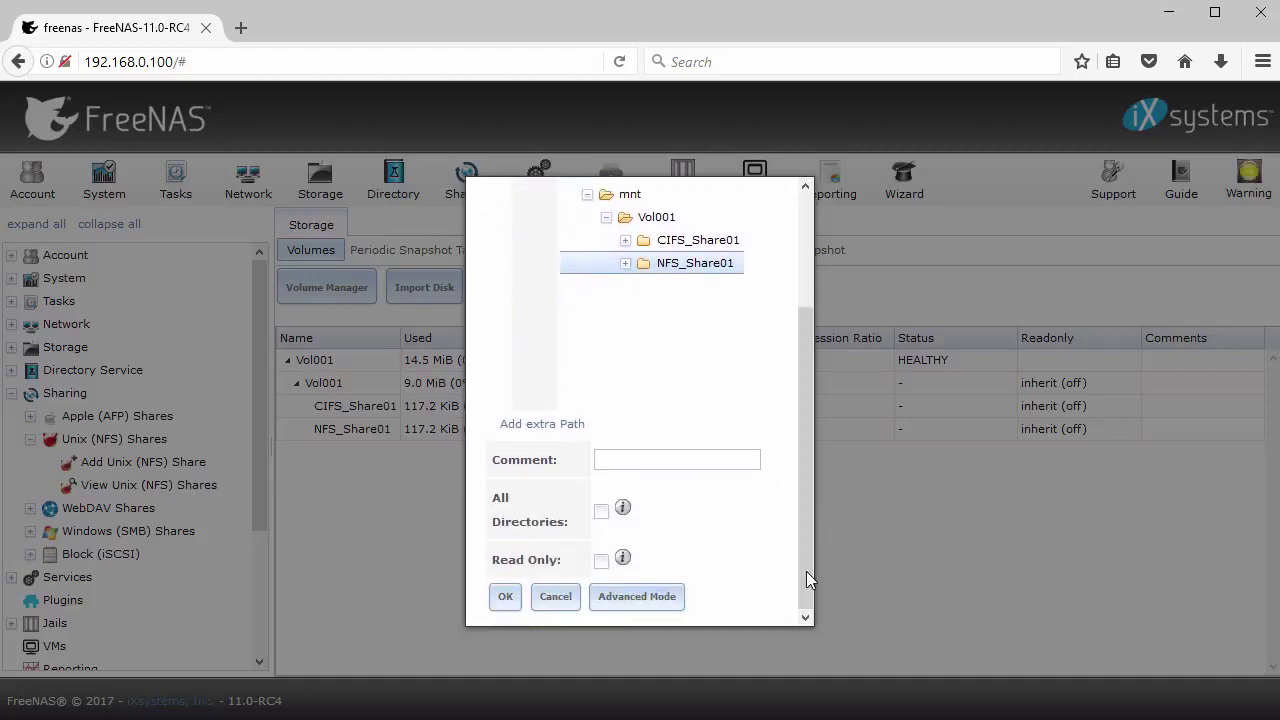
{"action": "left_click", "coordinate": [514, 604]}
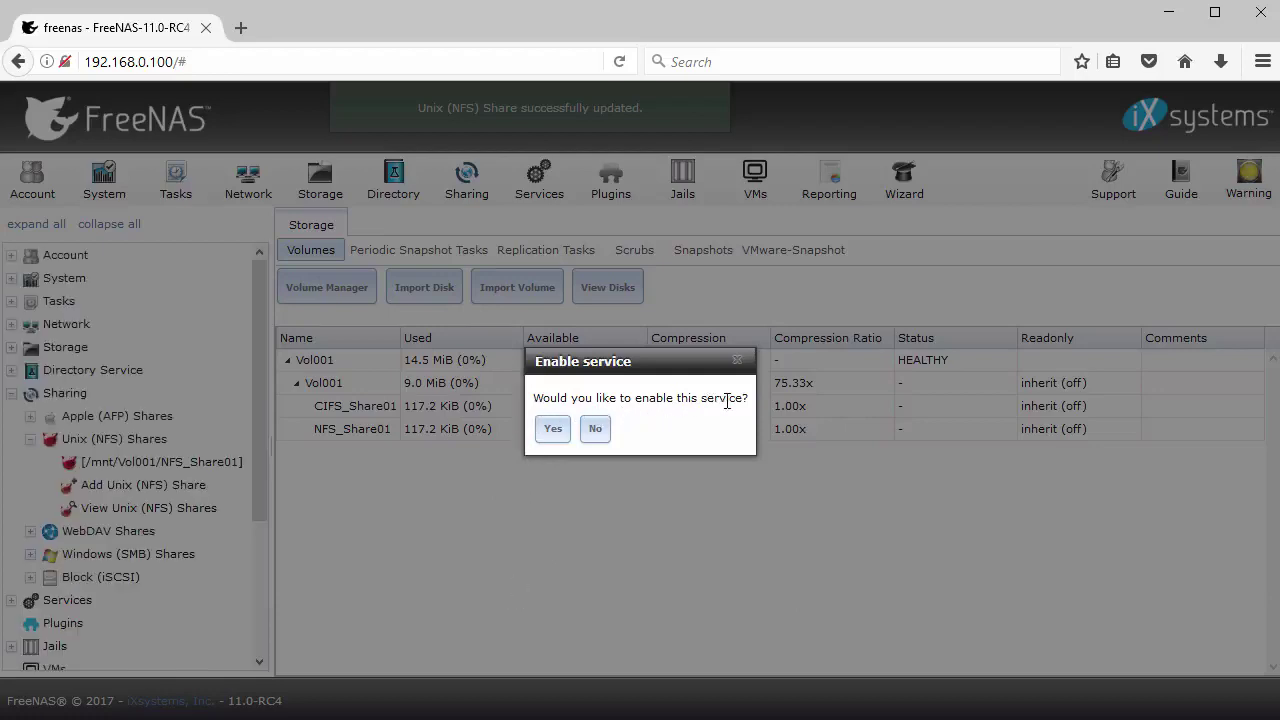
Accept enabling the NFS service, then bring up a blank Add Windows (SMB) Share form
{"action": "left_click", "coordinate": [553, 429]}
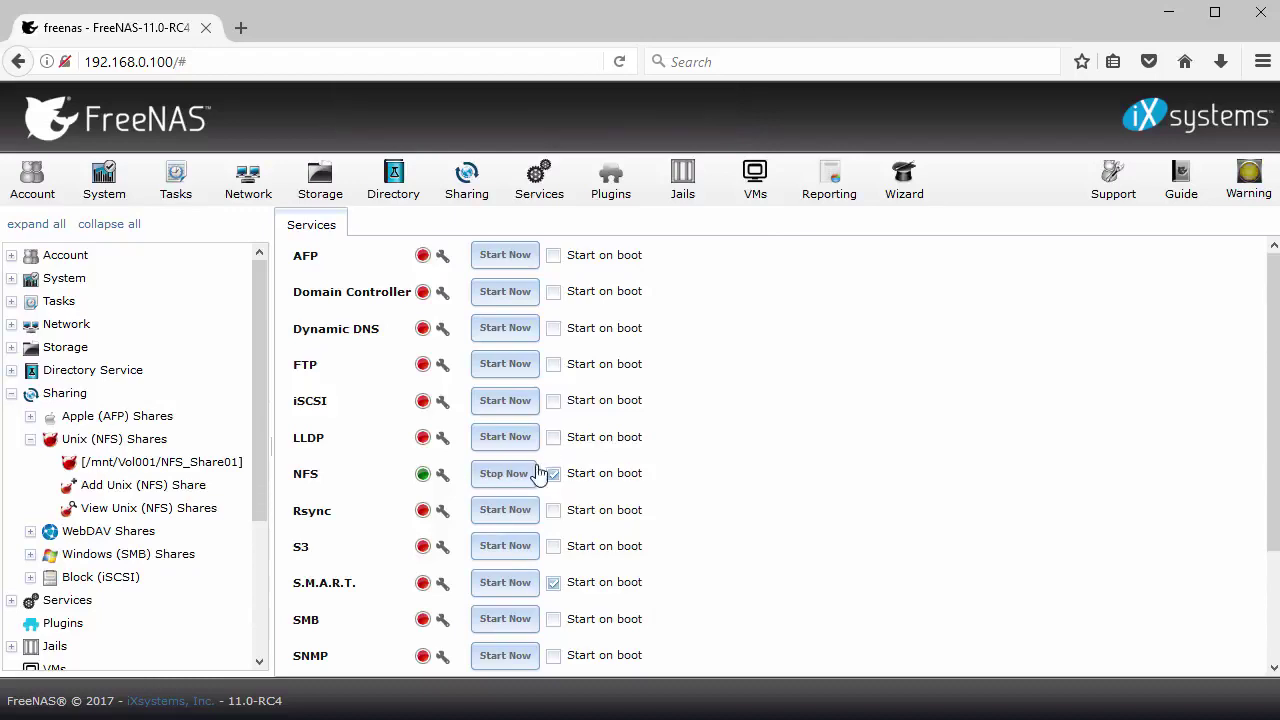
{"action": "left_click", "coordinate": [30, 439]}
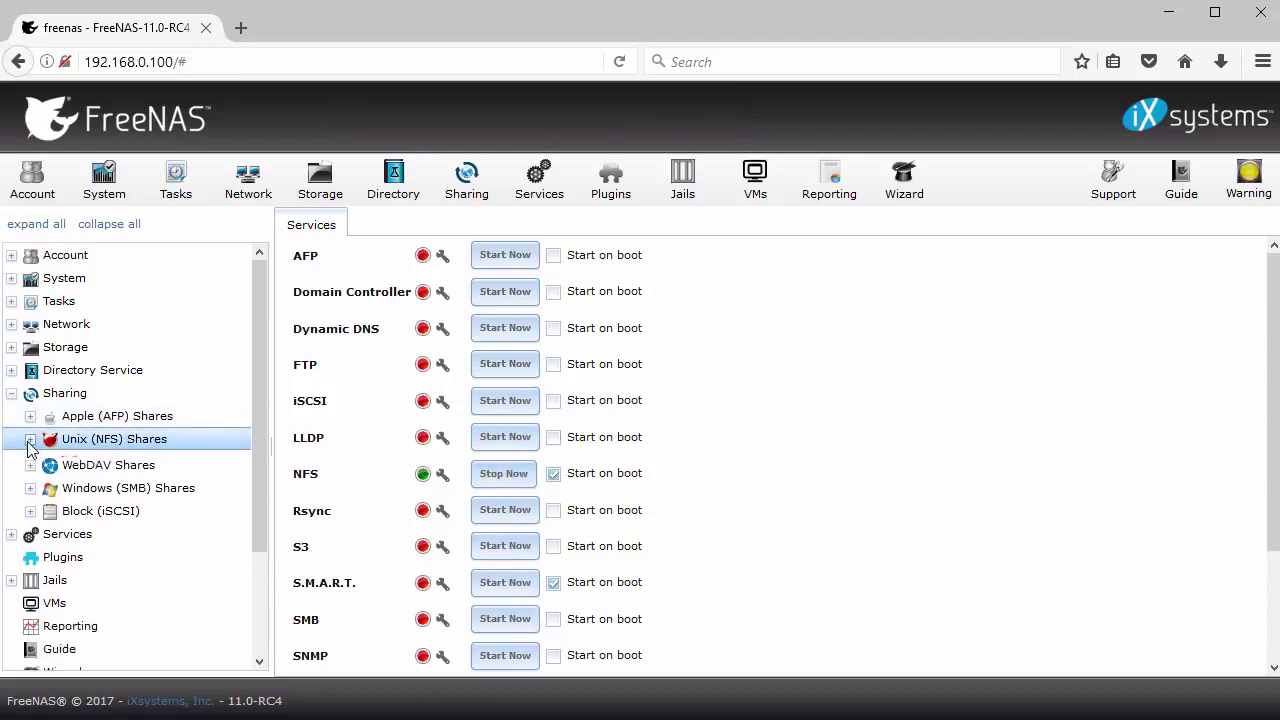
{"action": "left_click", "coordinate": [31, 485]}
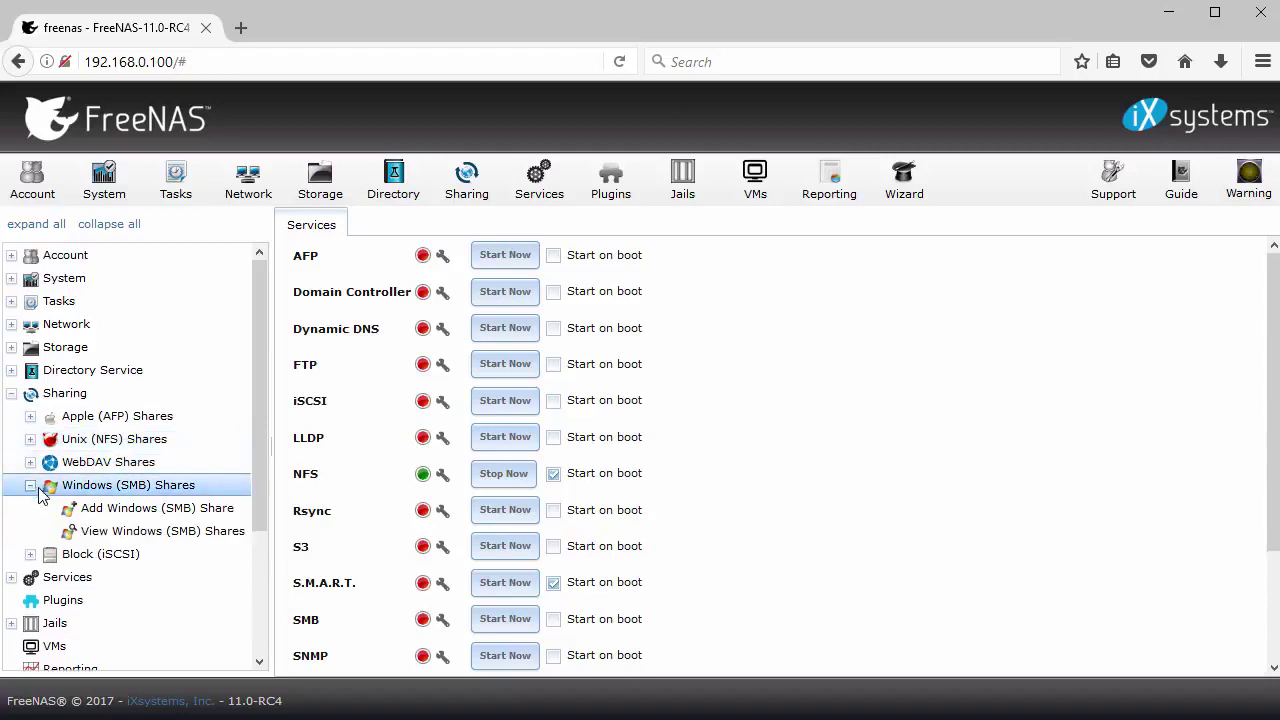
{"action": "left_click", "coordinate": [141, 509]}
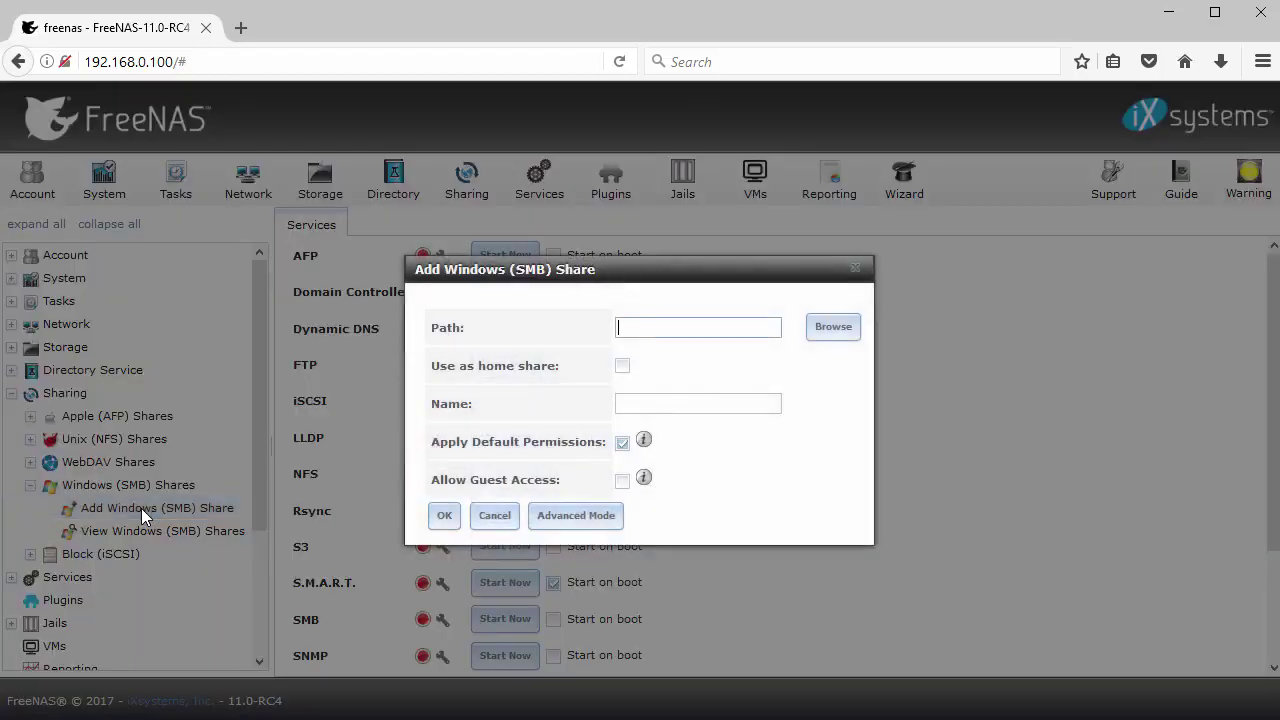
Share /mnt/Vol001/CIFS_Share01 over SMB and enable the SMB service when prompted
{"action": "left_click", "coordinate": [831, 328]}
{"action": "left_click", "coordinate": [638, 320]}
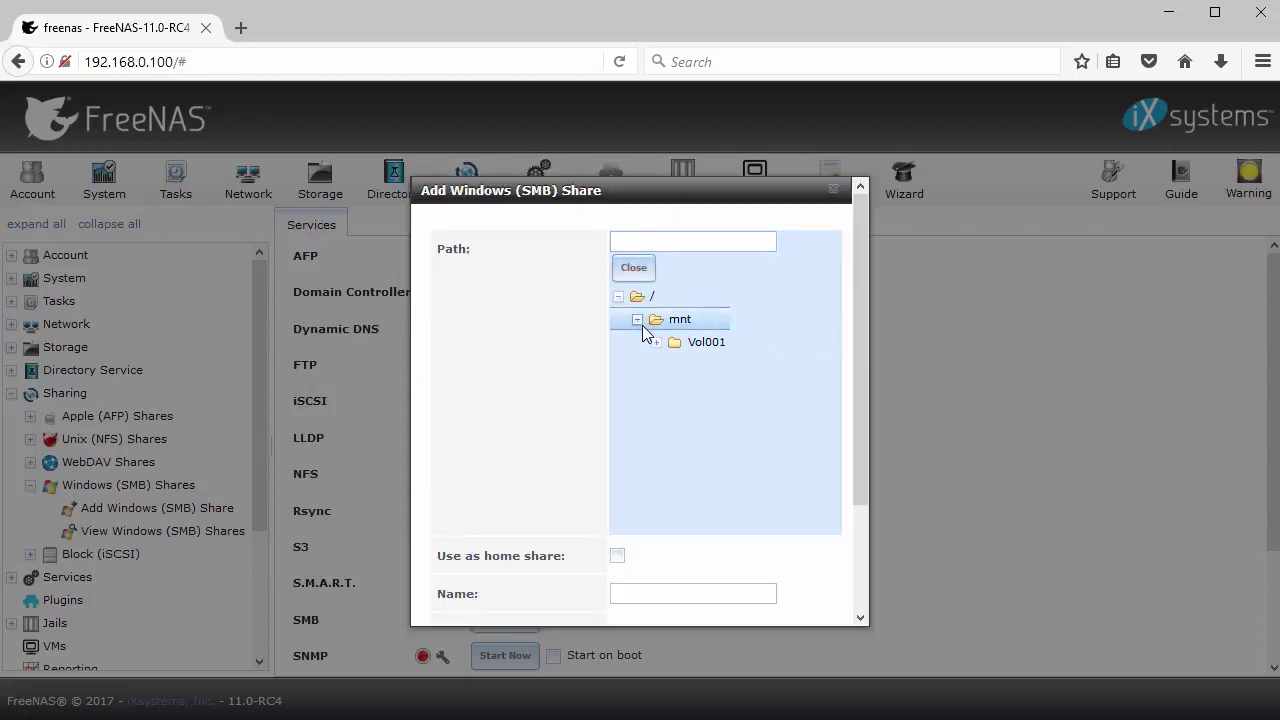
{"action": "left_click", "coordinate": [656, 343]}
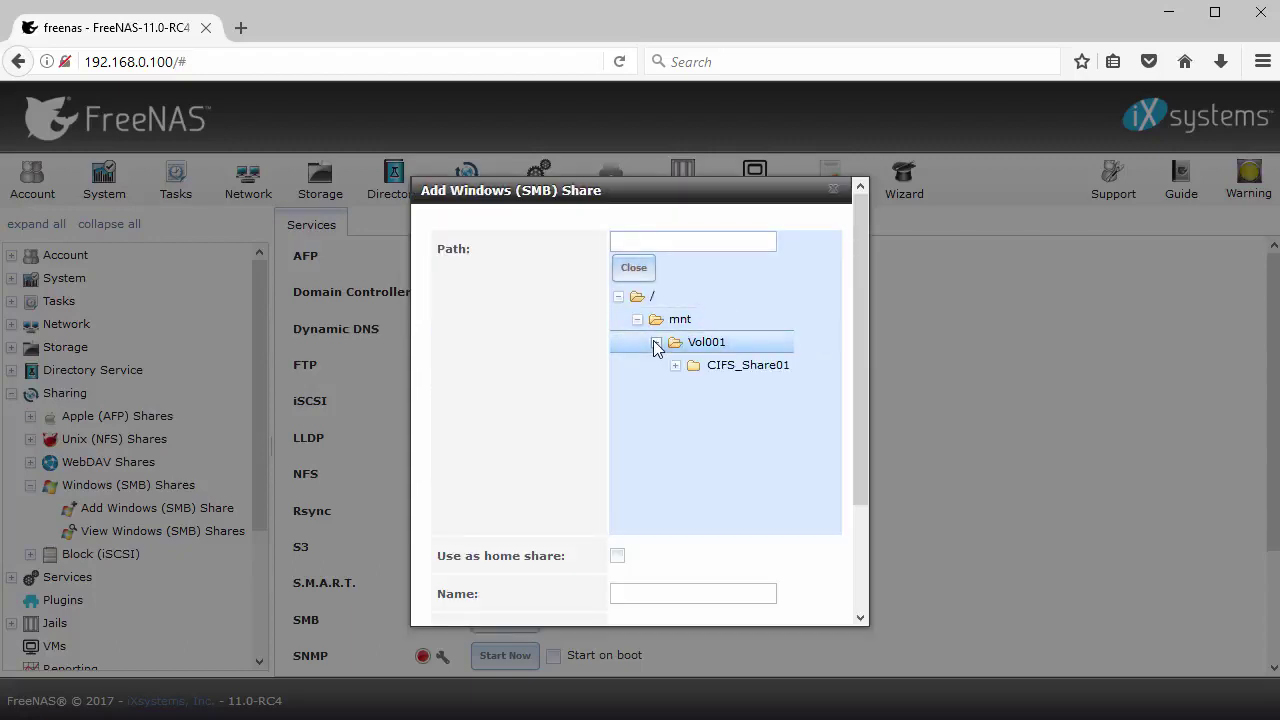
{"action": "left_click", "coordinate": [748, 368]}
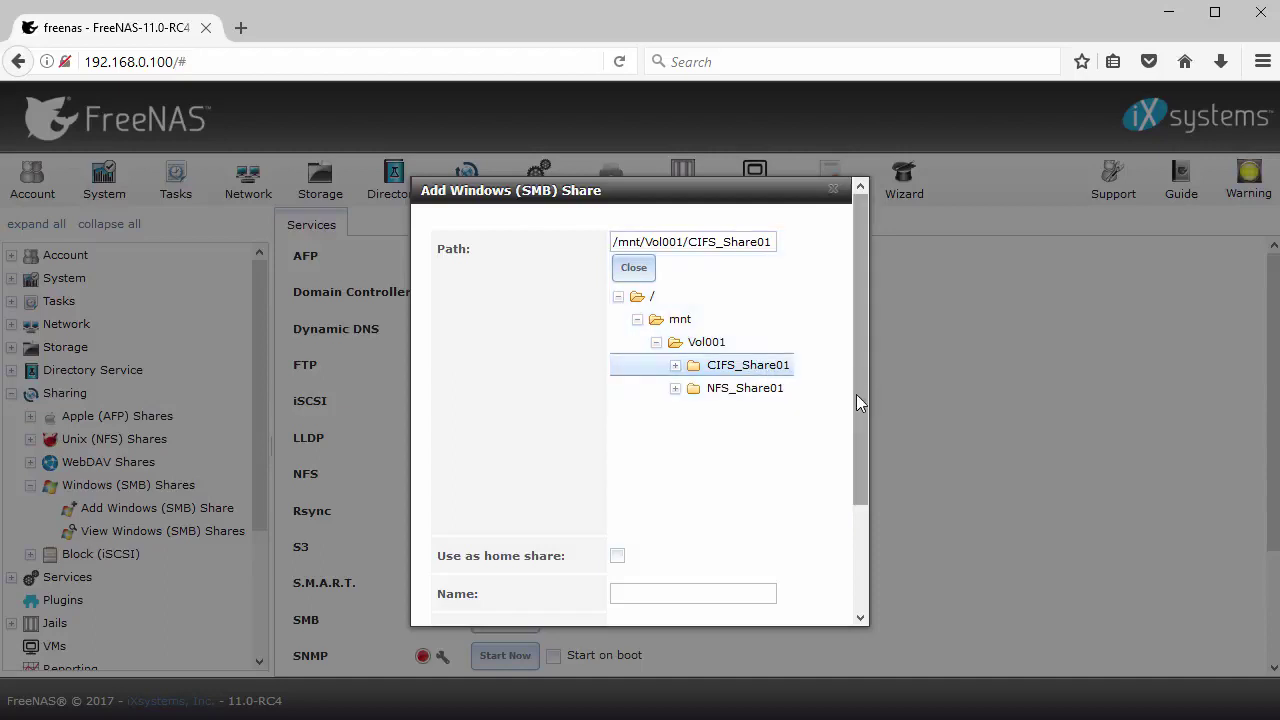
{"action": "left_click_drag", "start_coordinate": [856, 394], "coordinate": [854, 497]}
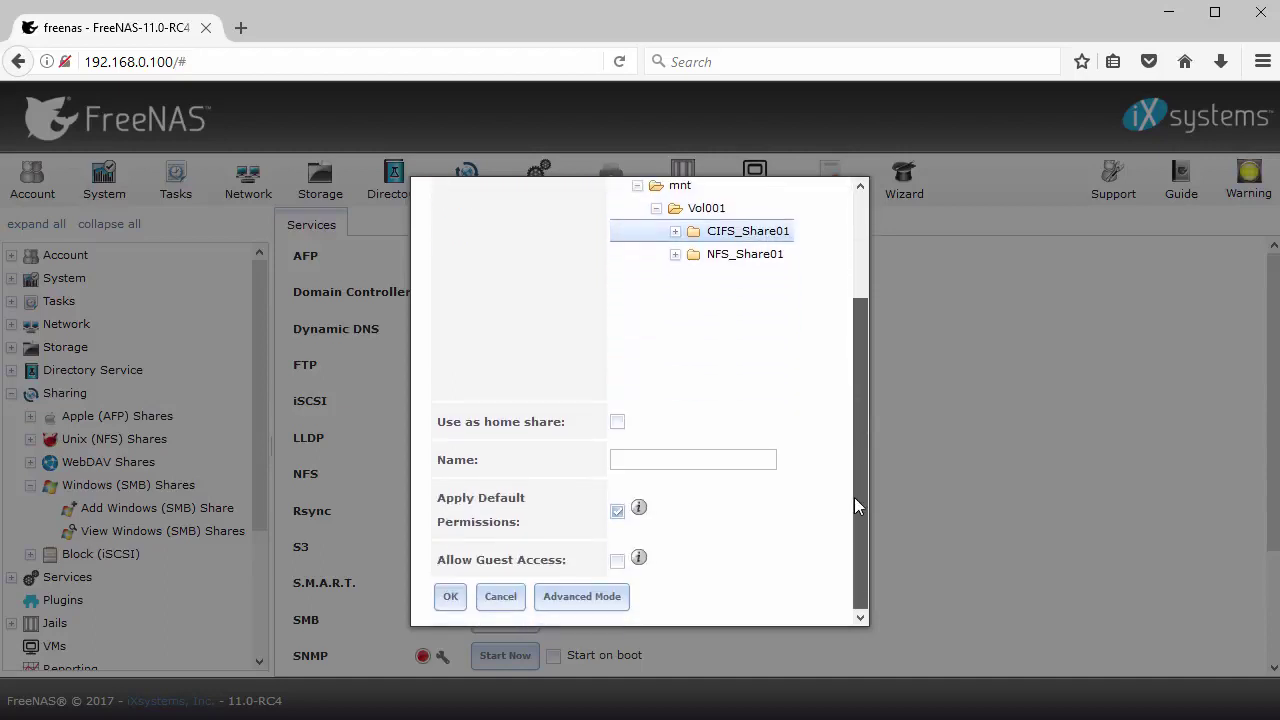
{"action": "left_click", "coordinate": [450, 597]}
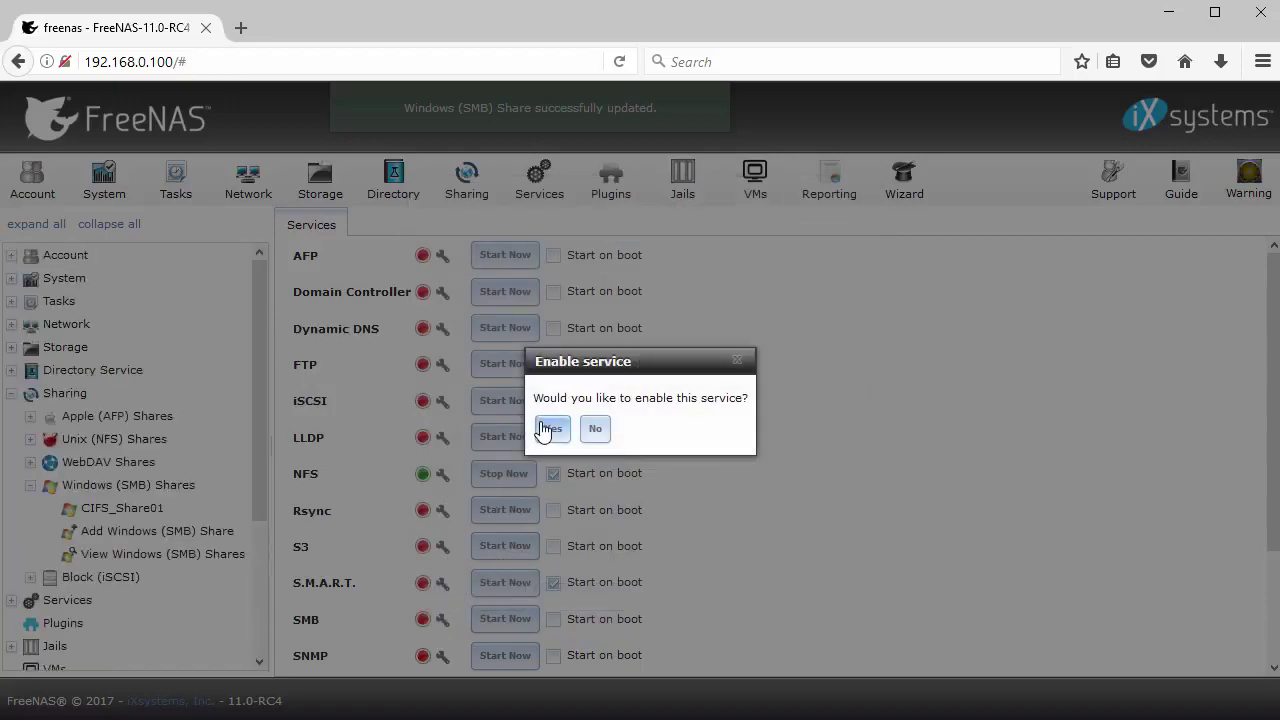
{"action": "left_click", "coordinate": [551, 428]}
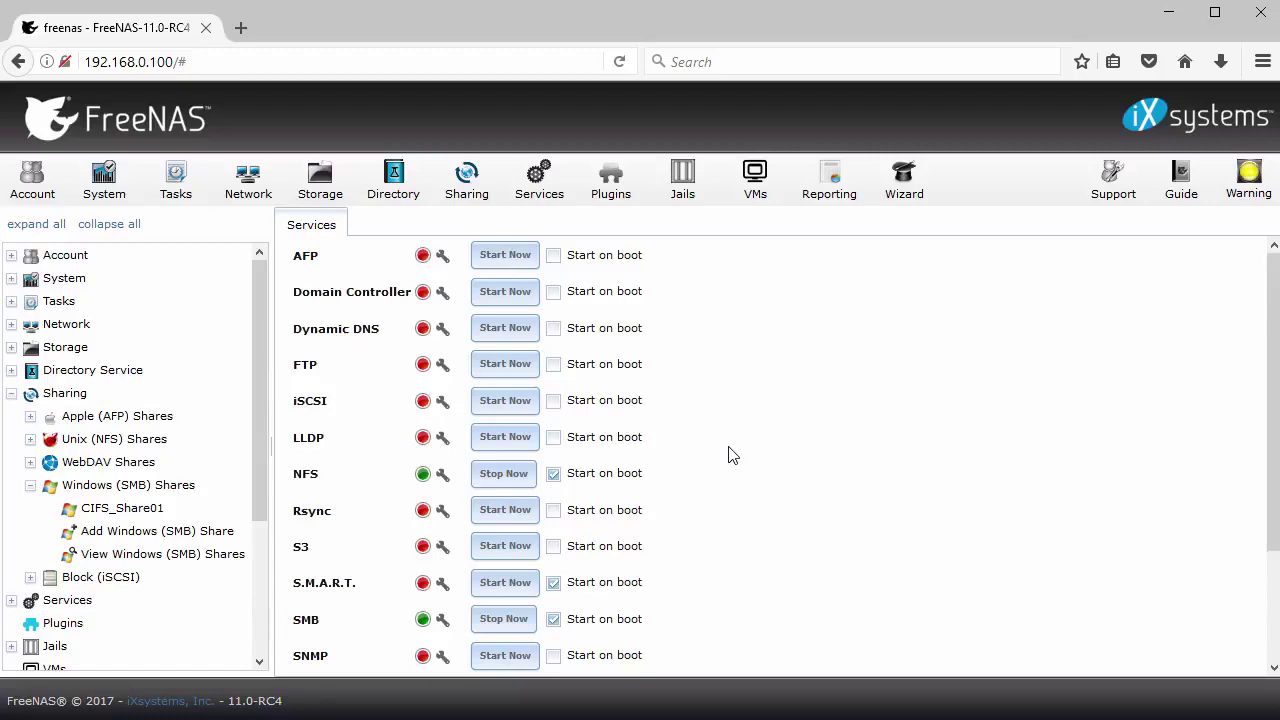
{"action": "key", "text": "super+e"}
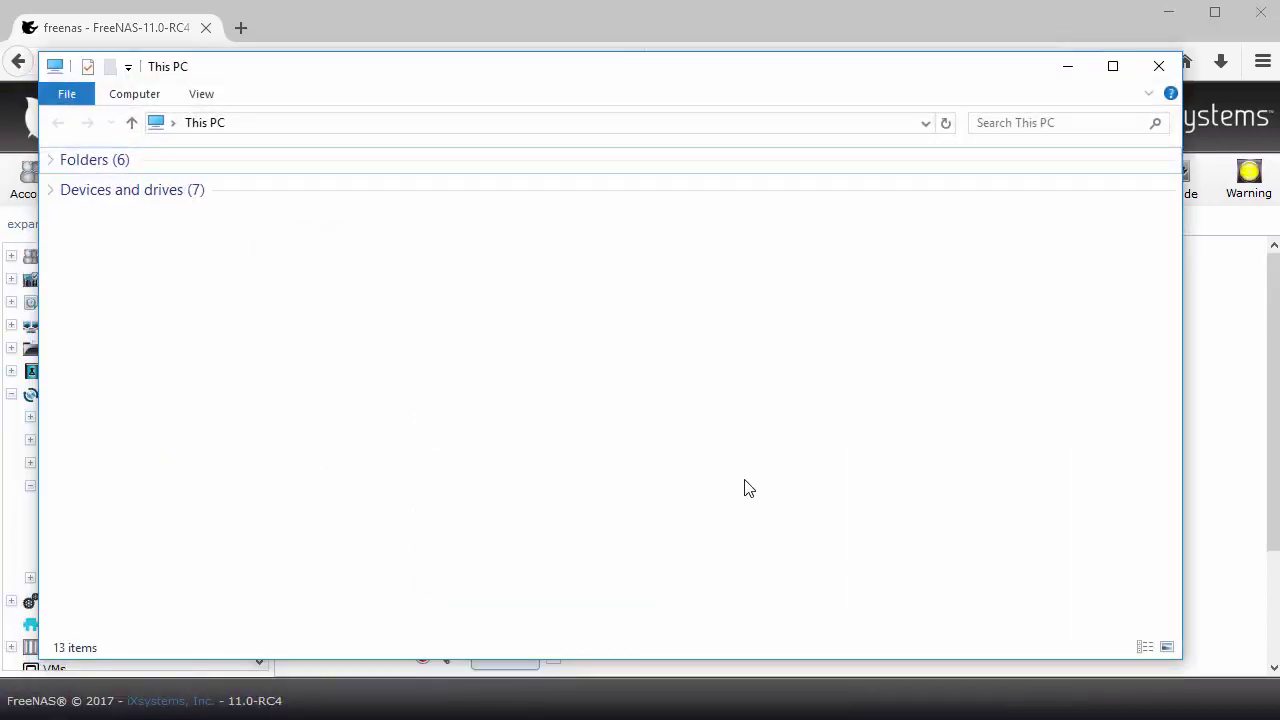
Browse to \\192.168.0.100 in File Explorer and open the CIFS_Share01 share
{"action": "left_click", "coordinate": [450, 122]}
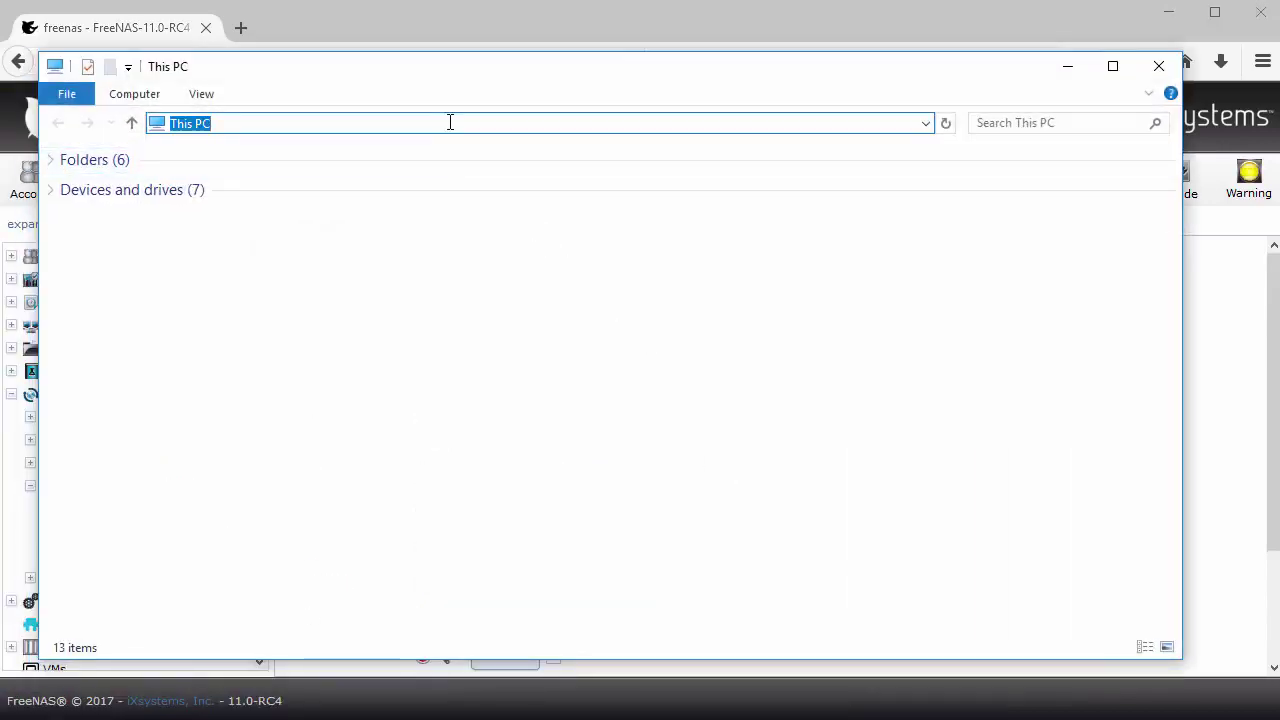
{"action": "type", "text": "\\192.16"}
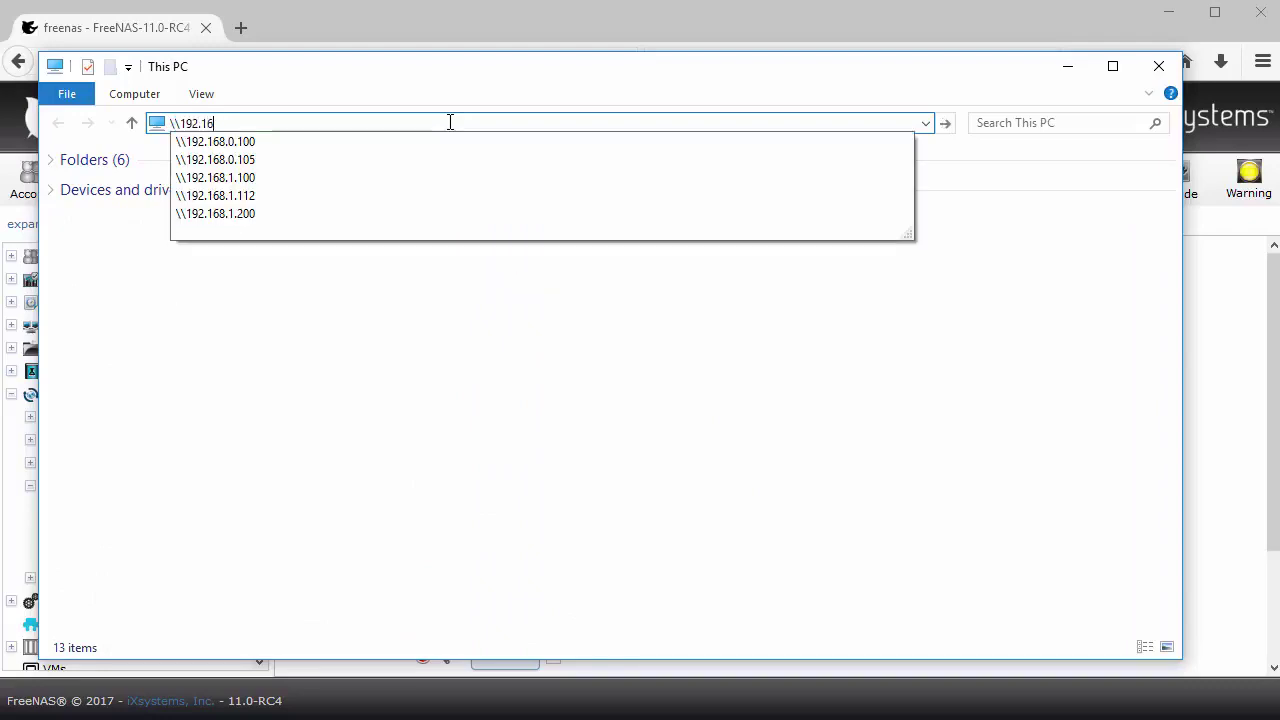
{"action": "type", "text": "8.0.100"}
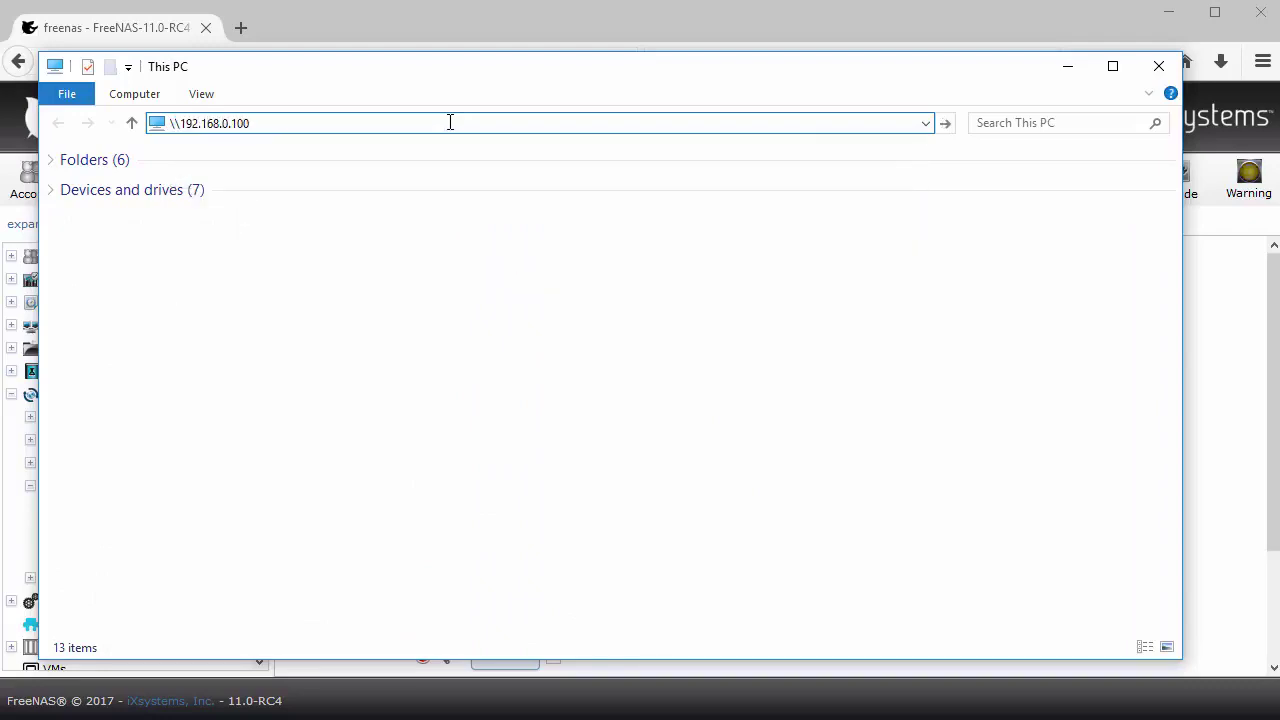
{"action": "key", "text": "Return"}
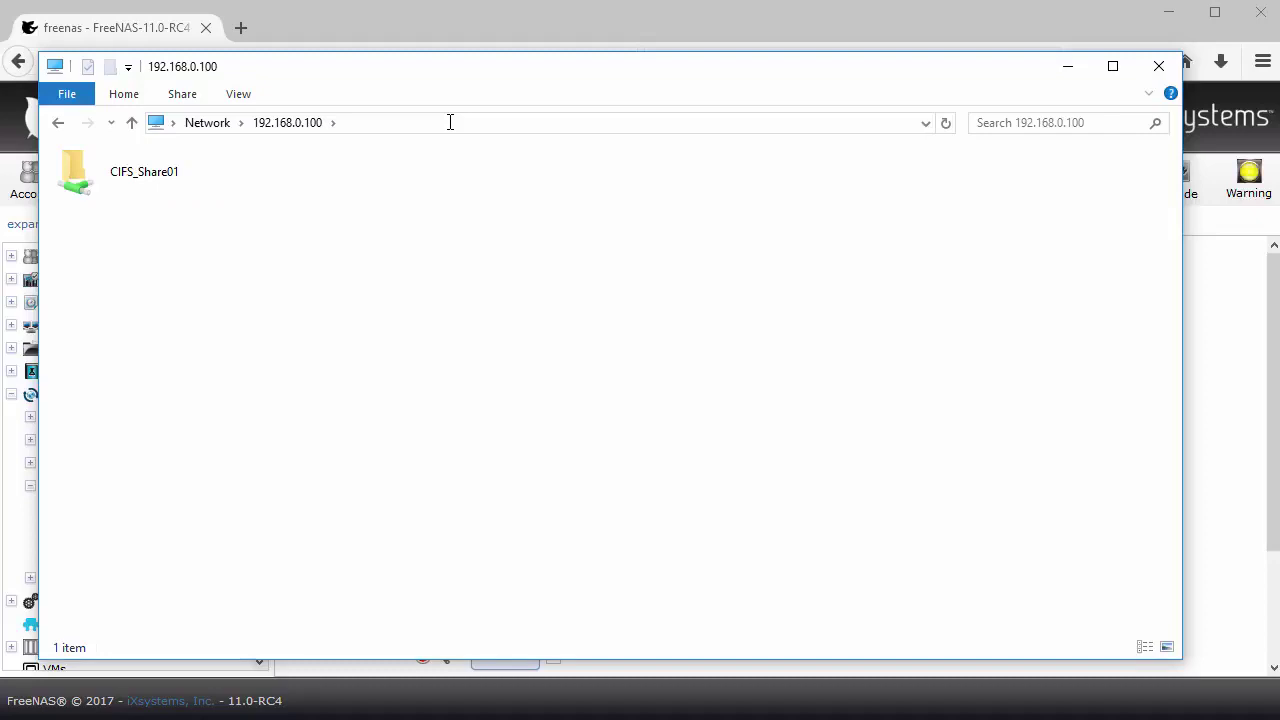
{"action": "left_click", "coordinate": [148, 172]}
{"action": "double_click", "coordinate": [148, 172]}
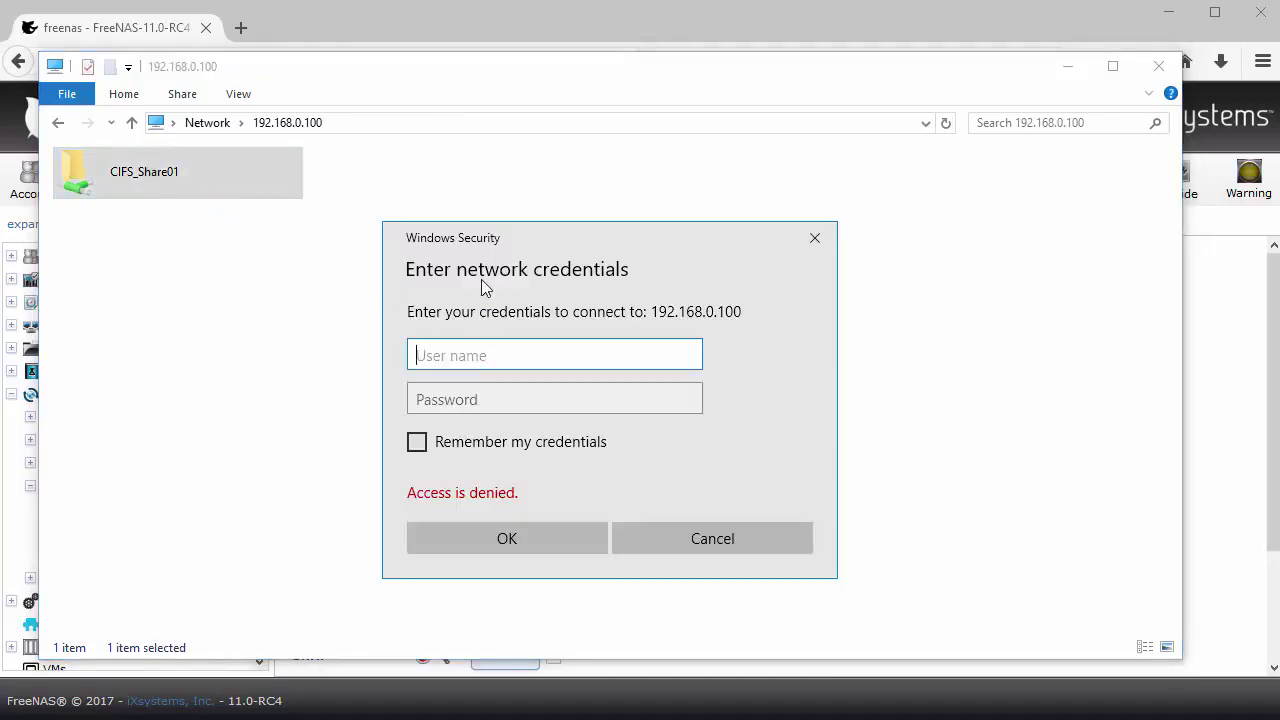
Log in to the share with the user's name and password, then close Explorer
{"action": "type", "text": "john"}
{"action": "key", "text": "Tab"}
{"action": "type", "text": "password"}
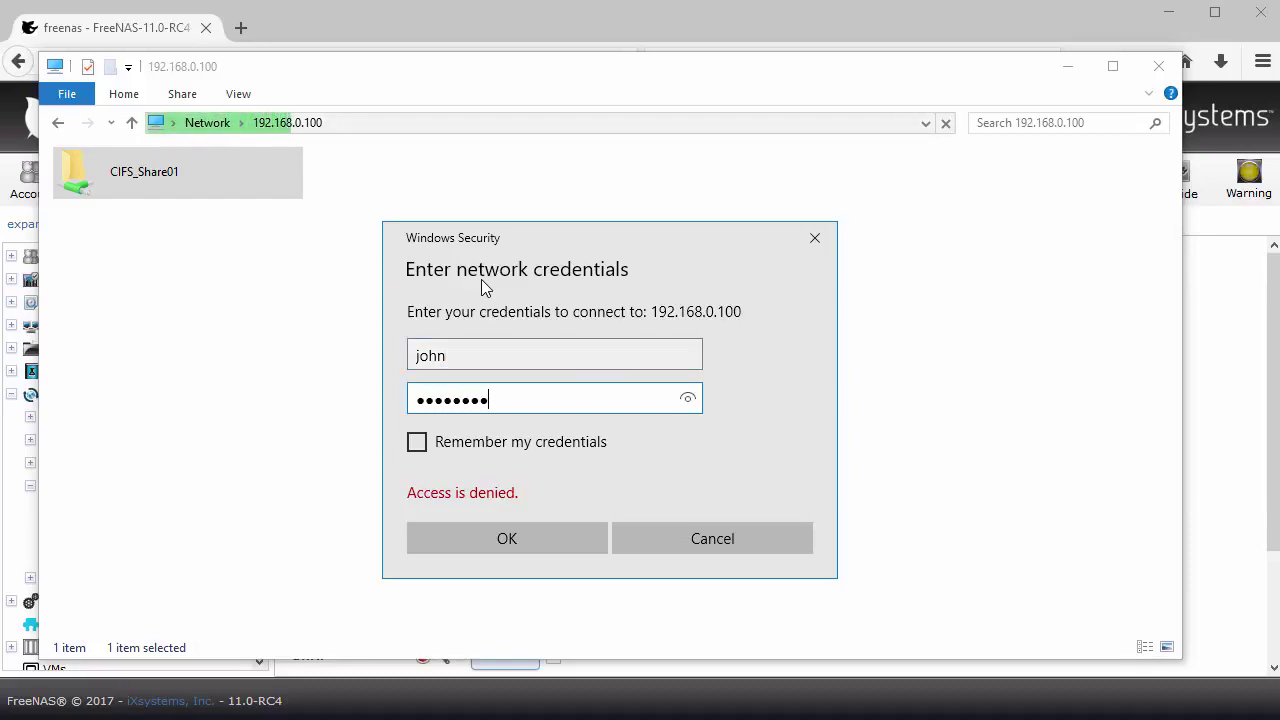
{"action": "left_click", "coordinate": [538, 543]}
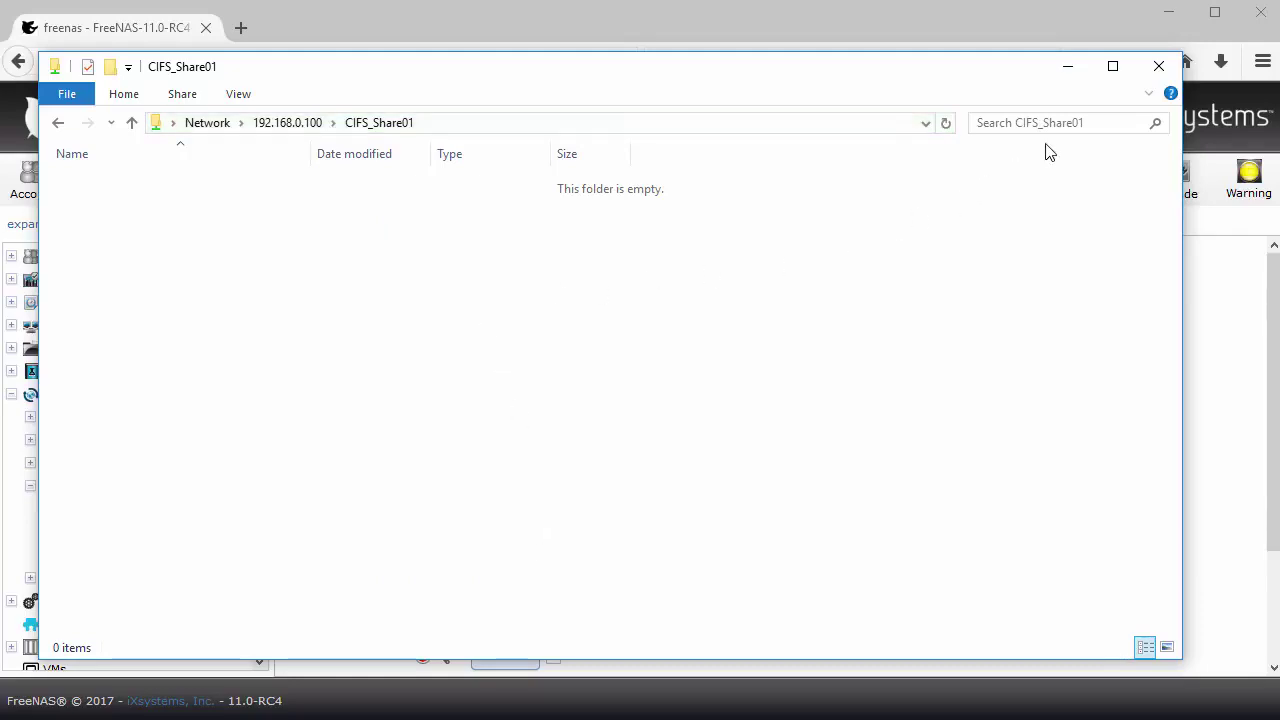
{"action": "left_click", "coordinate": [1160, 68]}
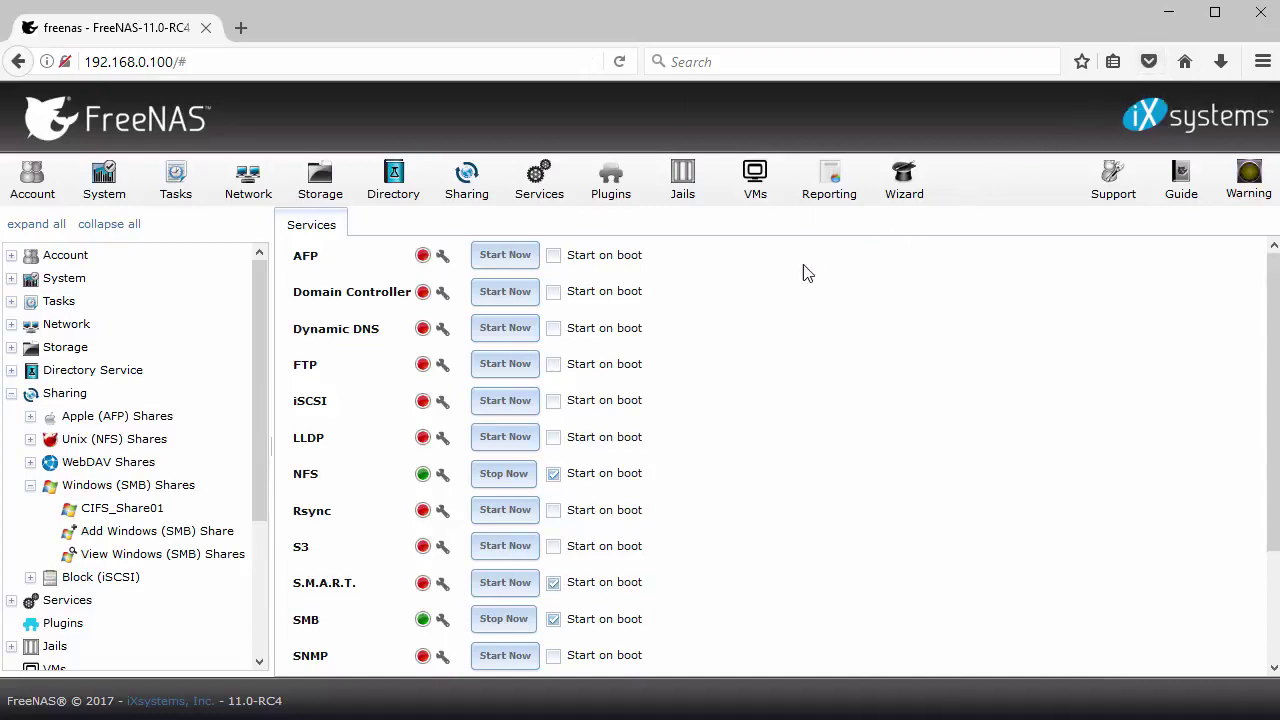
Collapse Sharing and open the Services start/stop controls
{"action": "left_click", "coordinate": [11, 394]}
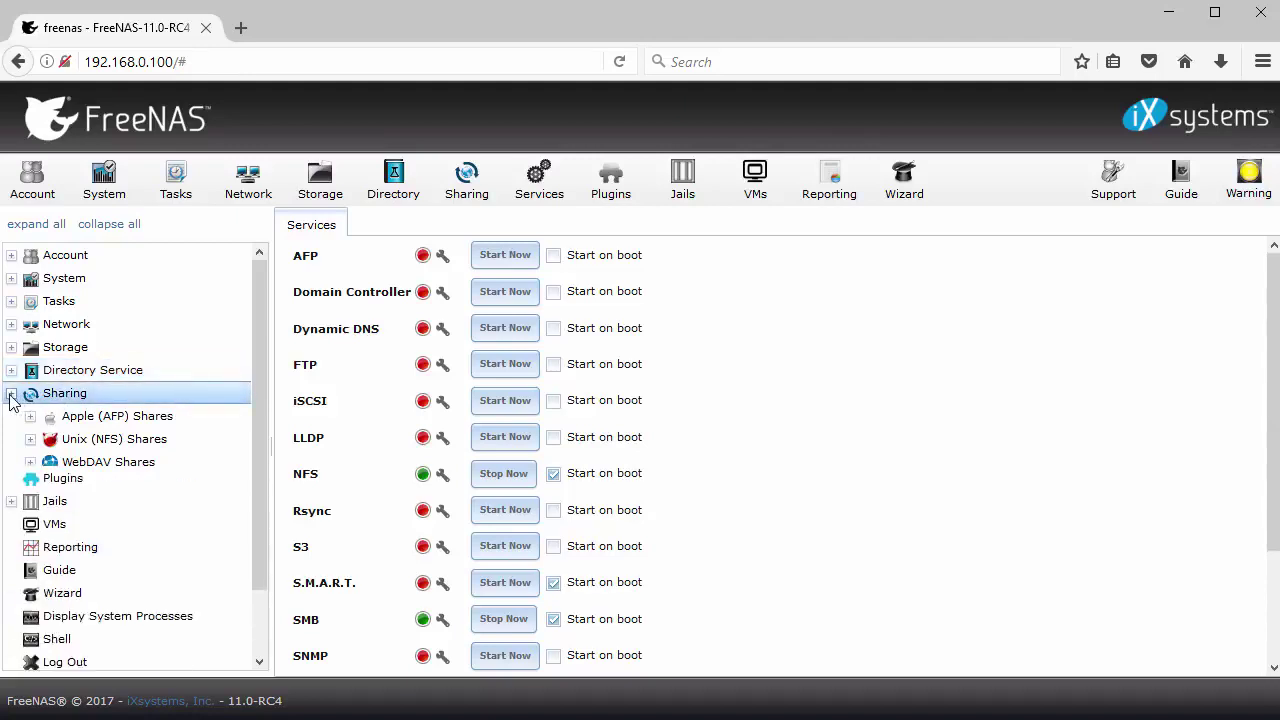
{"action": "left_click", "coordinate": [11, 417]}
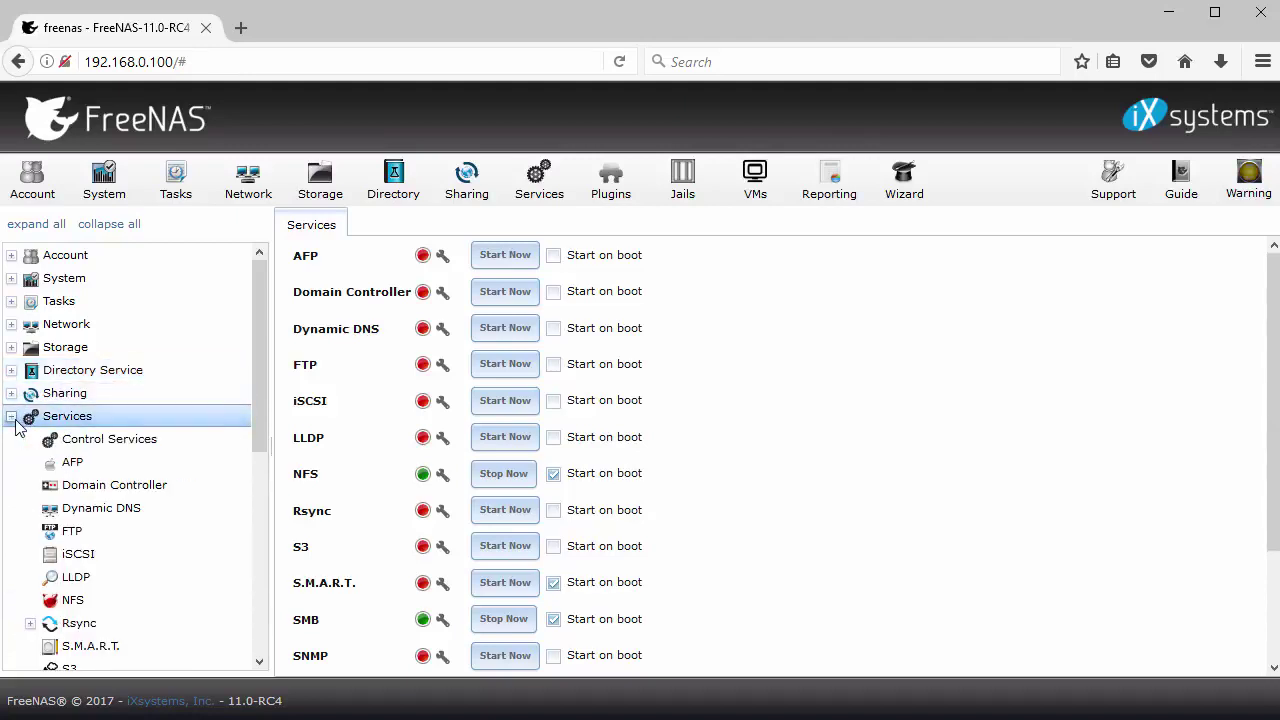
{"action": "left_click", "coordinate": [122, 446]}
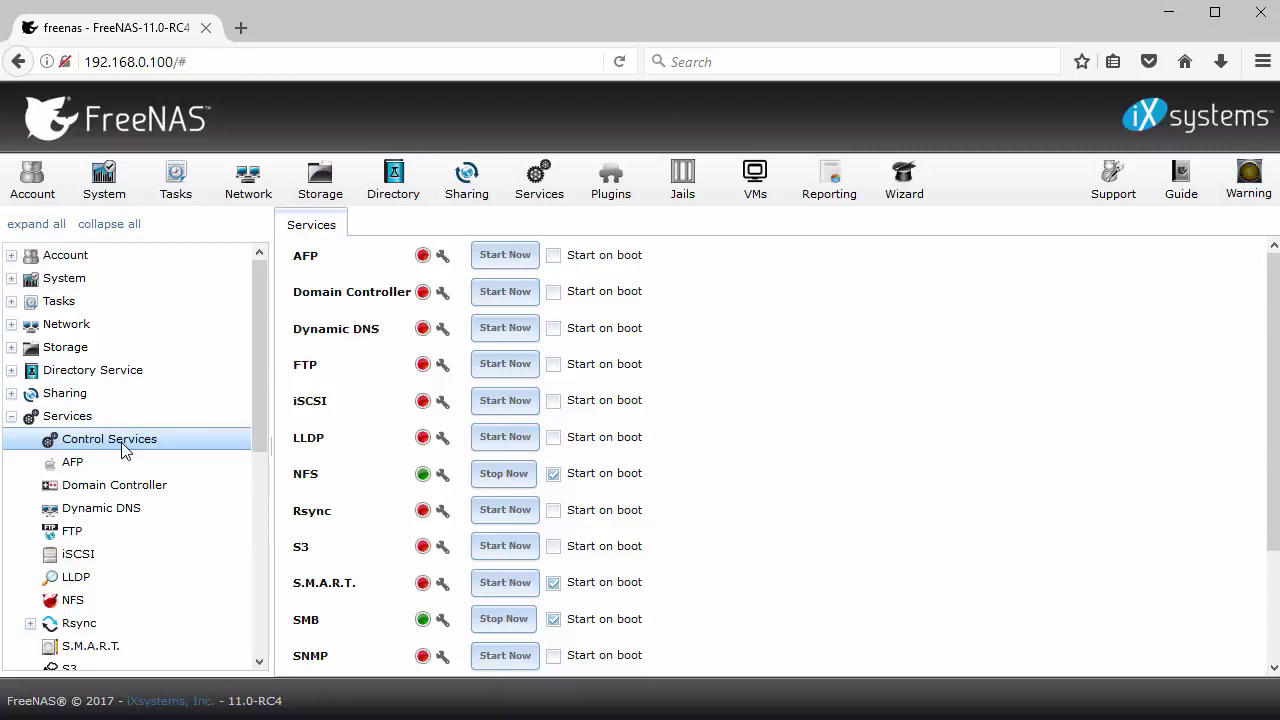
{"action": "left_click_drag", "start_coordinate": [255, 396], "coordinate": [245, 605]}
In Reporting, view disk, memory, network, partition, system, target and ZFS graphs, then list running processes
{"action": "left_click", "coordinate": [84, 507]}
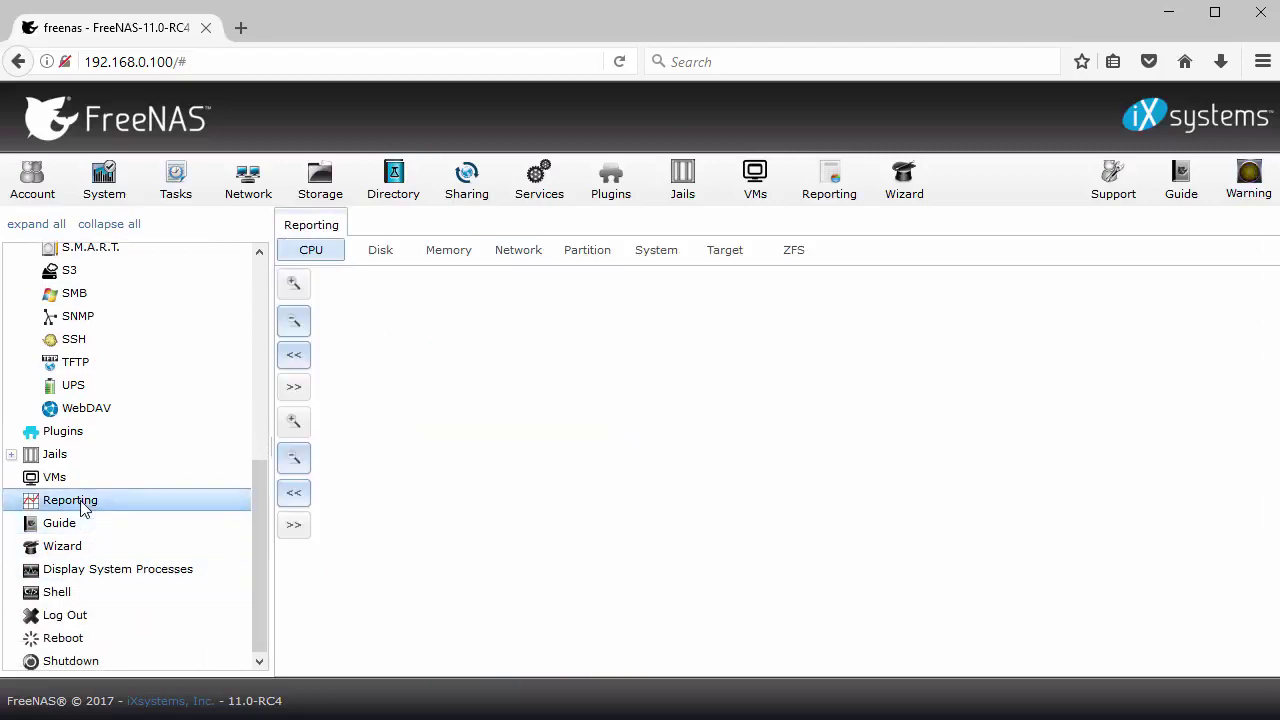
{"action": "left_click", "coordinate": [380, 257]}
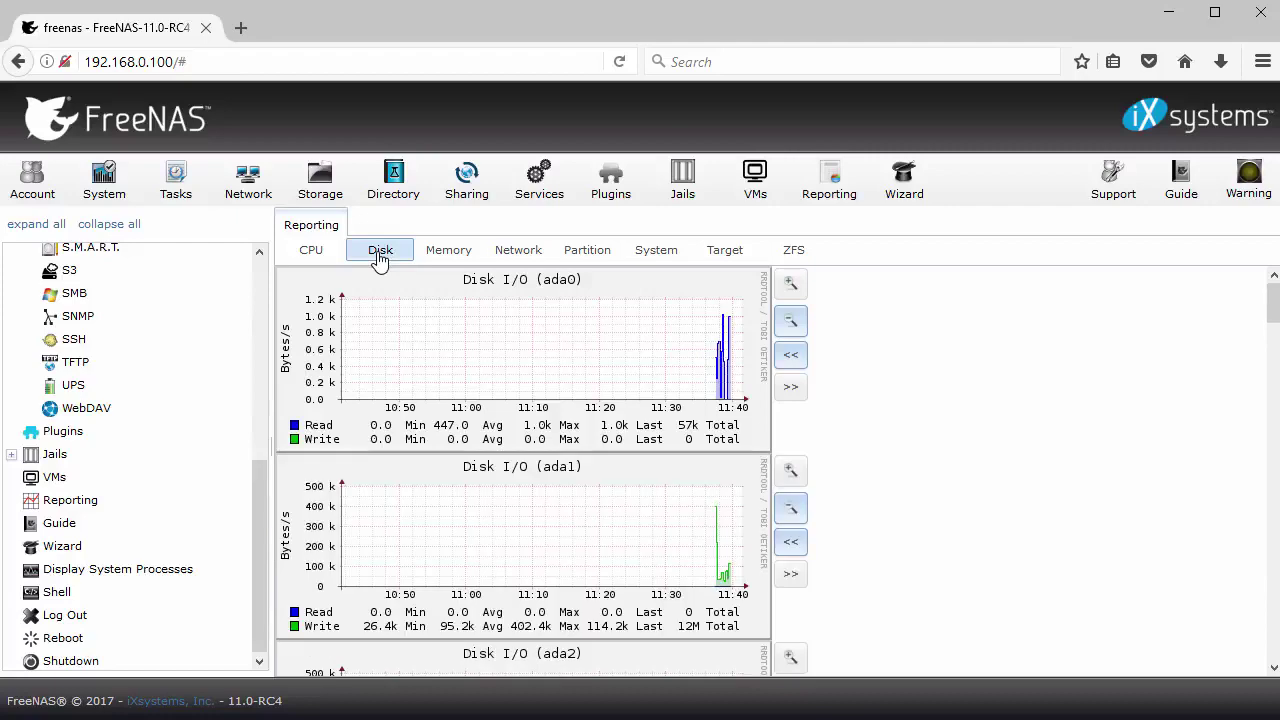
{"action": "left_click", "coordinate": [448, 257]}
{"action": "left_click", "coordinate": [516, 256]}
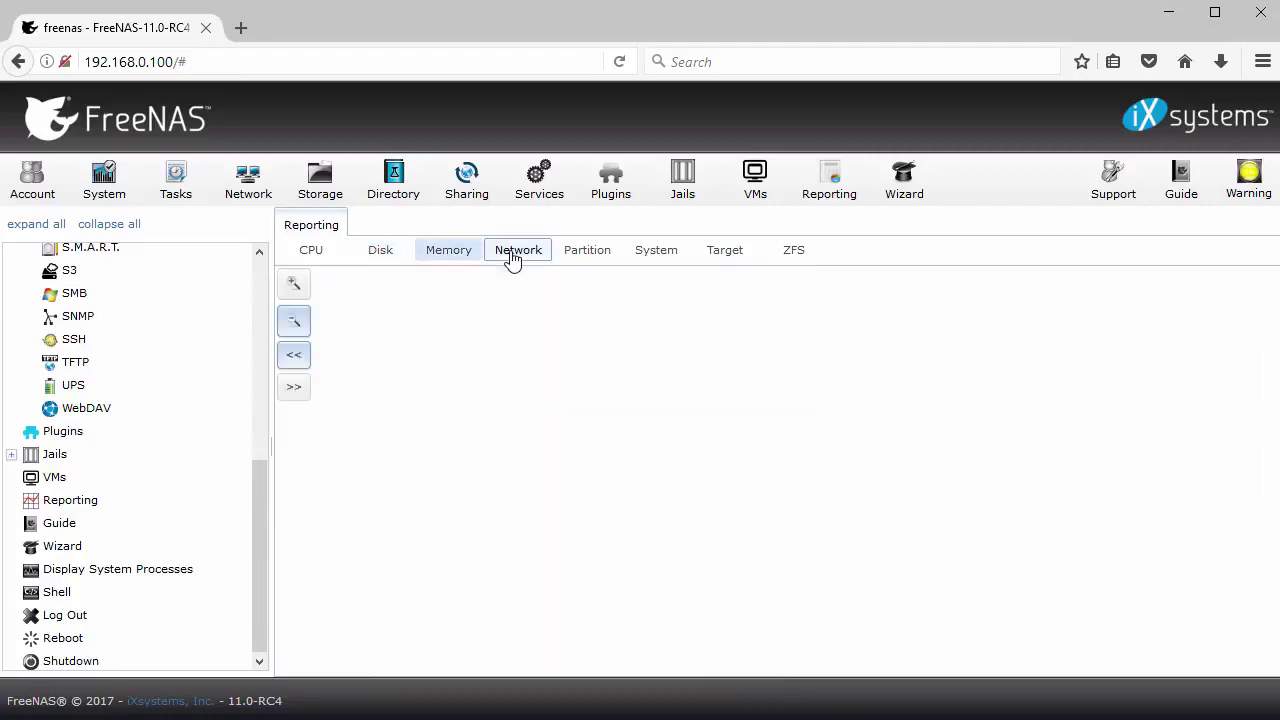
{"action": "left_click", "coordinate": [577, 255]}
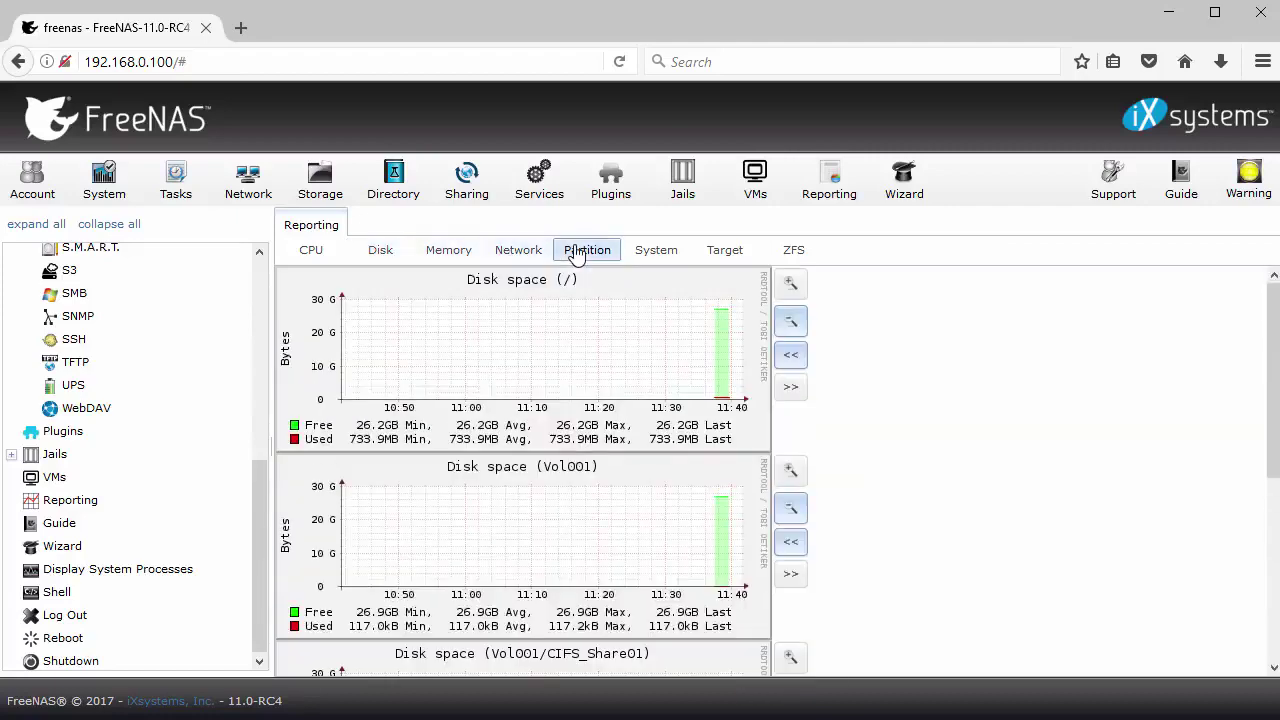
{"action": "left_click", "coordinate": [650, 256]}
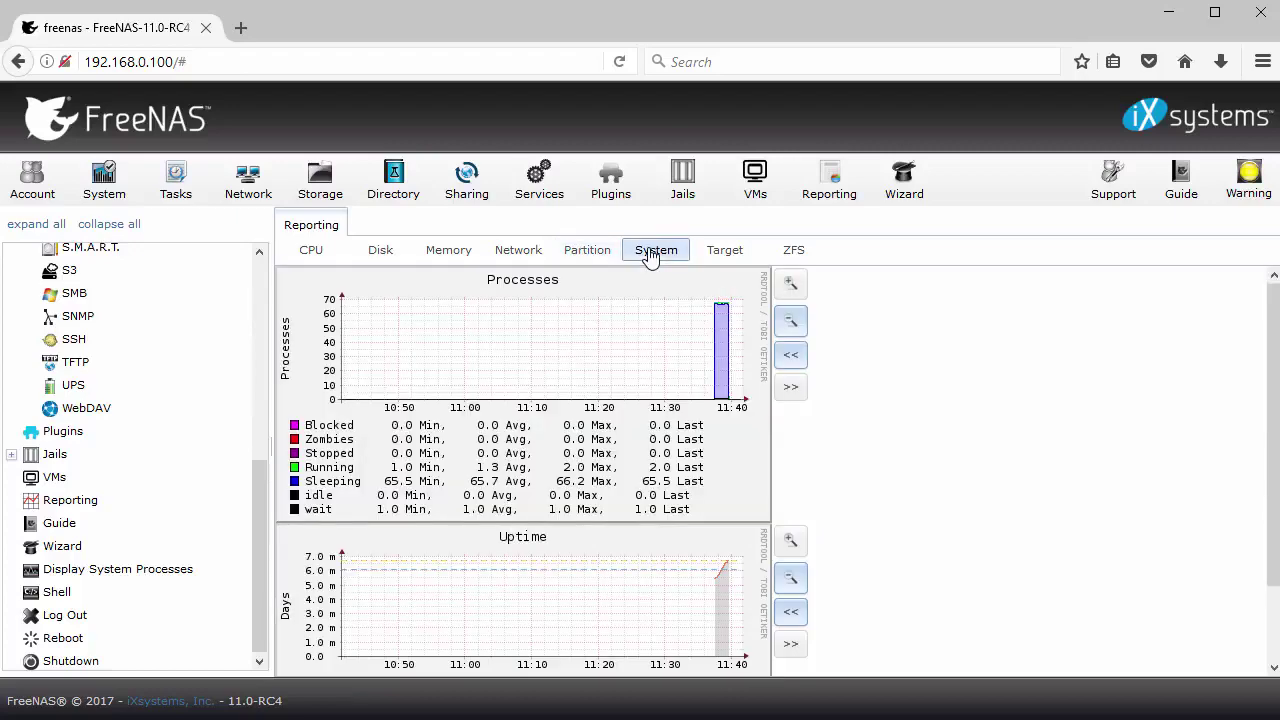
{"action": "left_click", "coordinate": [718, 256]}
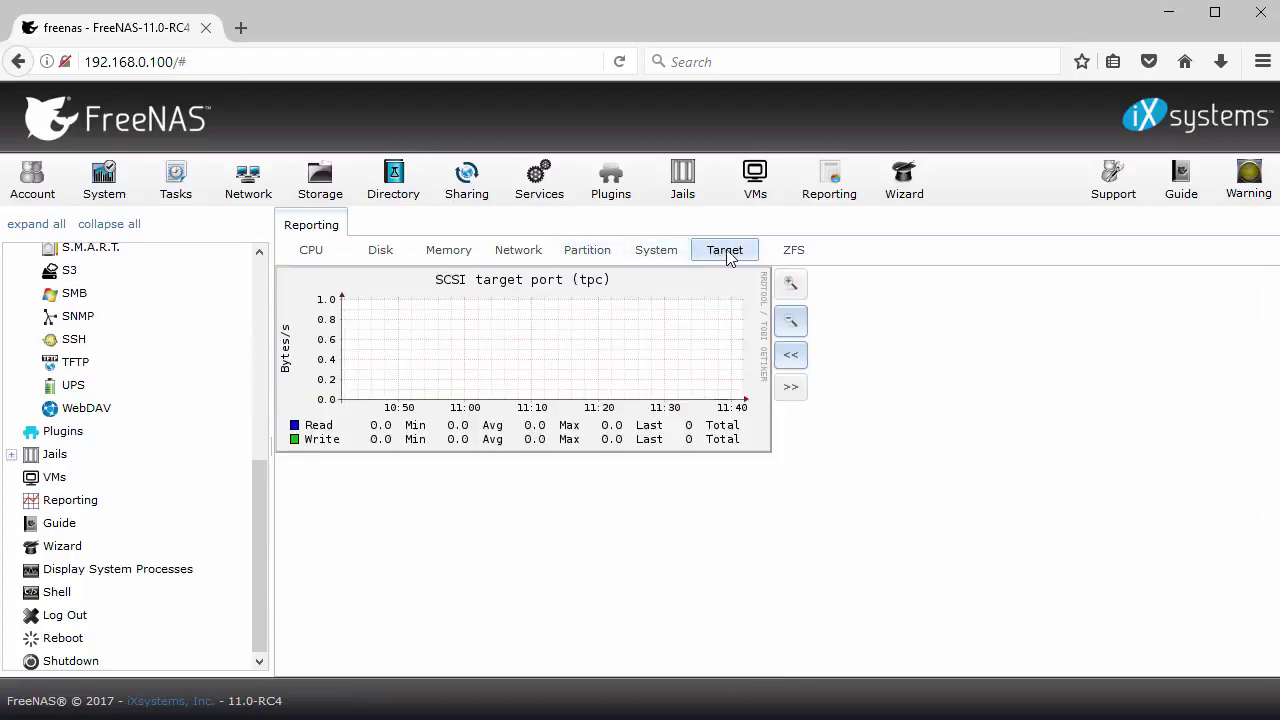
{"action": "left_click", "coordinate": [788, 256]}
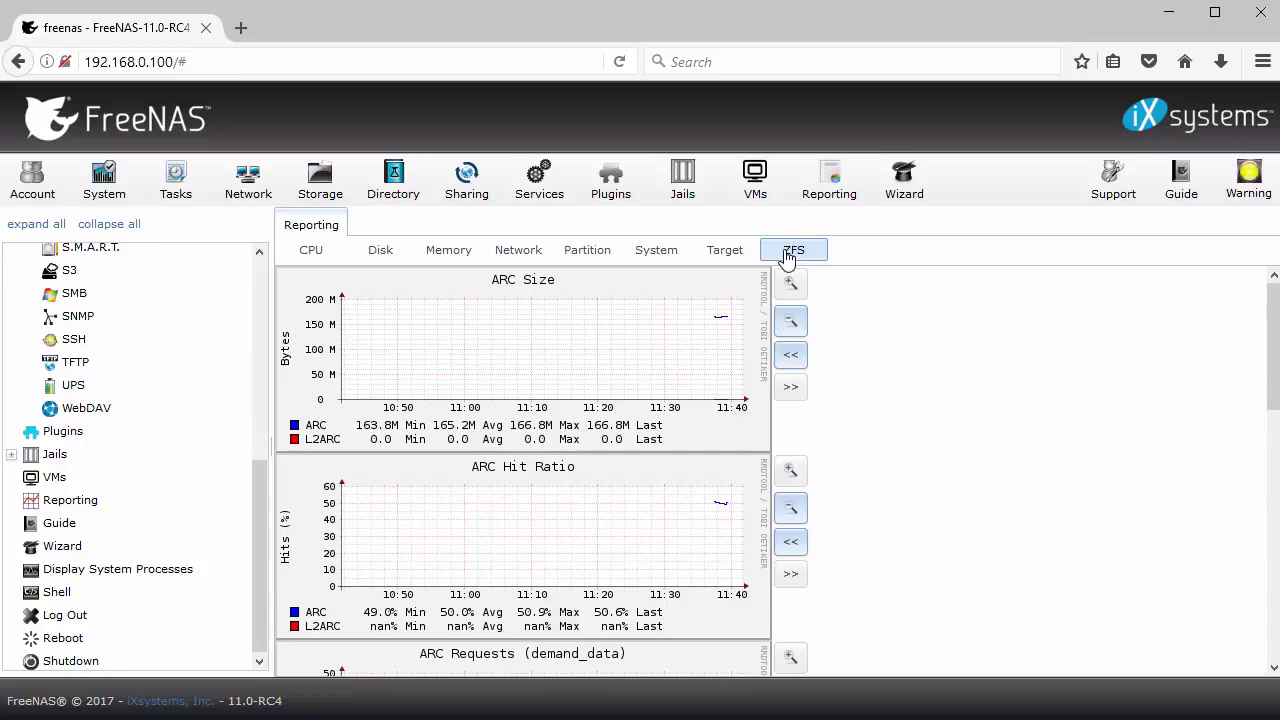
{"action": "left_click", "coordinate": [80, 572]}
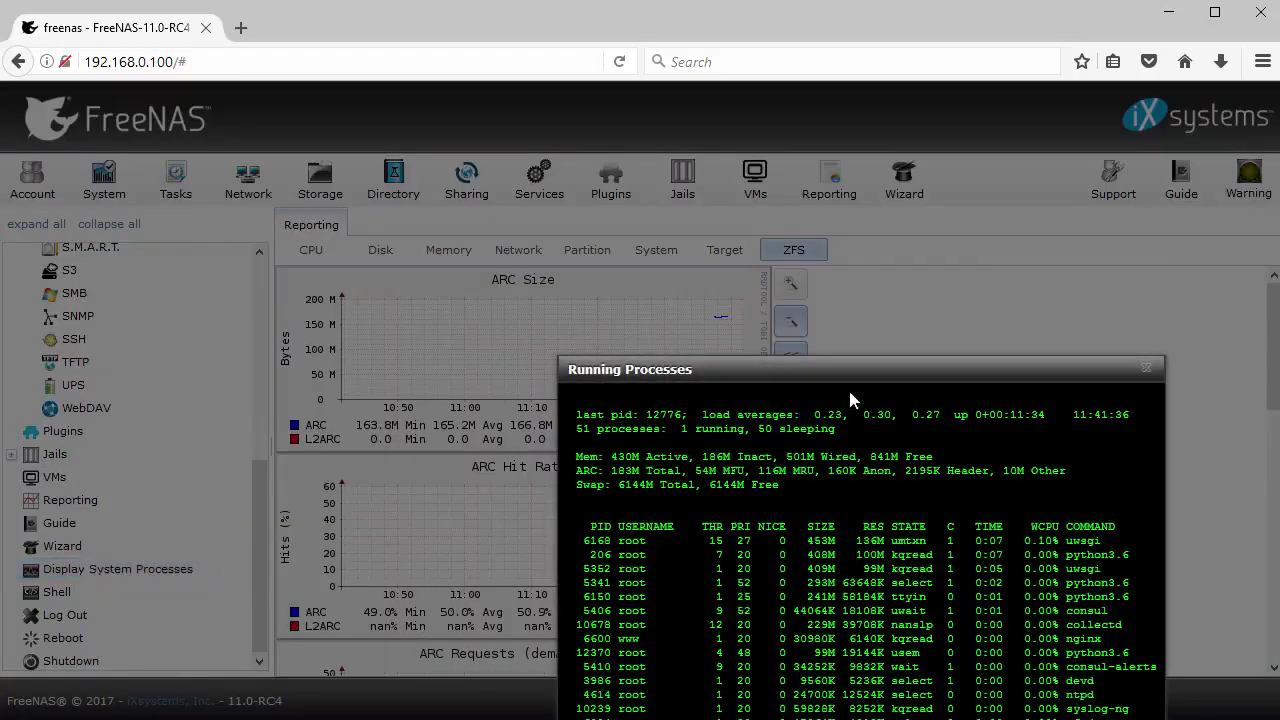
{"action": "left_click_drag", "start_coordinate": [836, 369], "coordinate": [651, 143]}
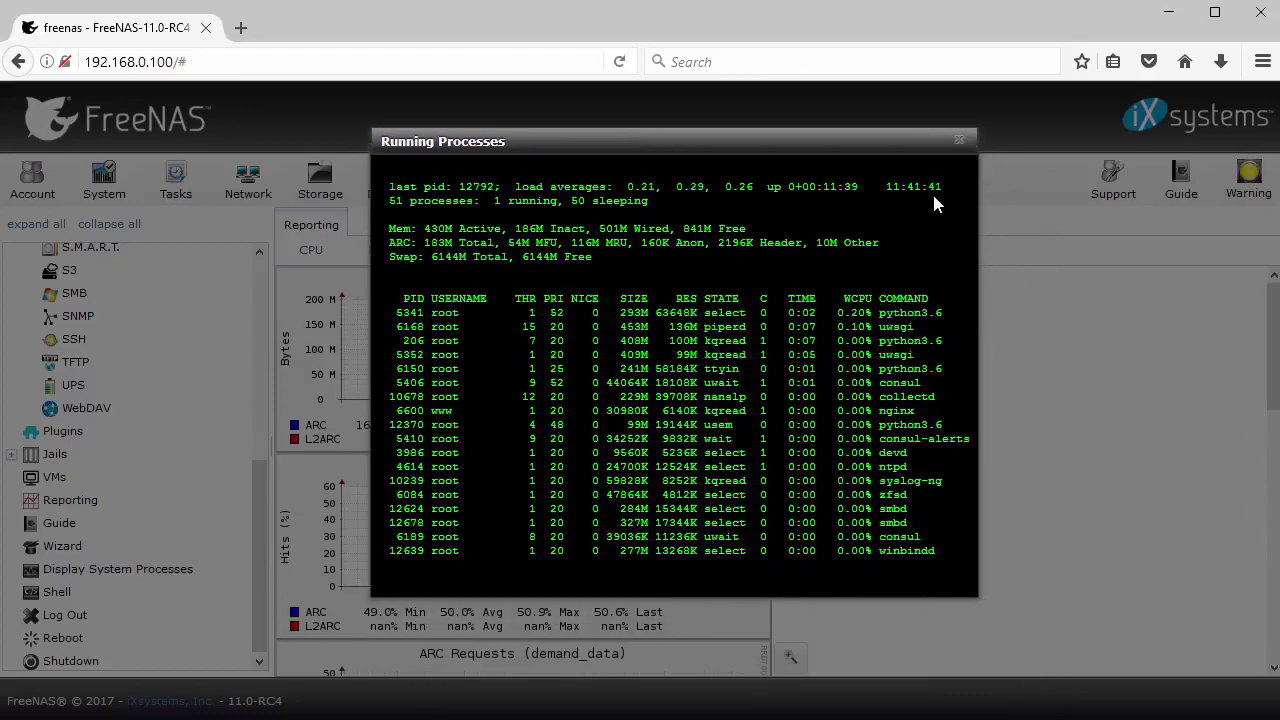
{"action": "left_click", "coordinate": [958, 141]}
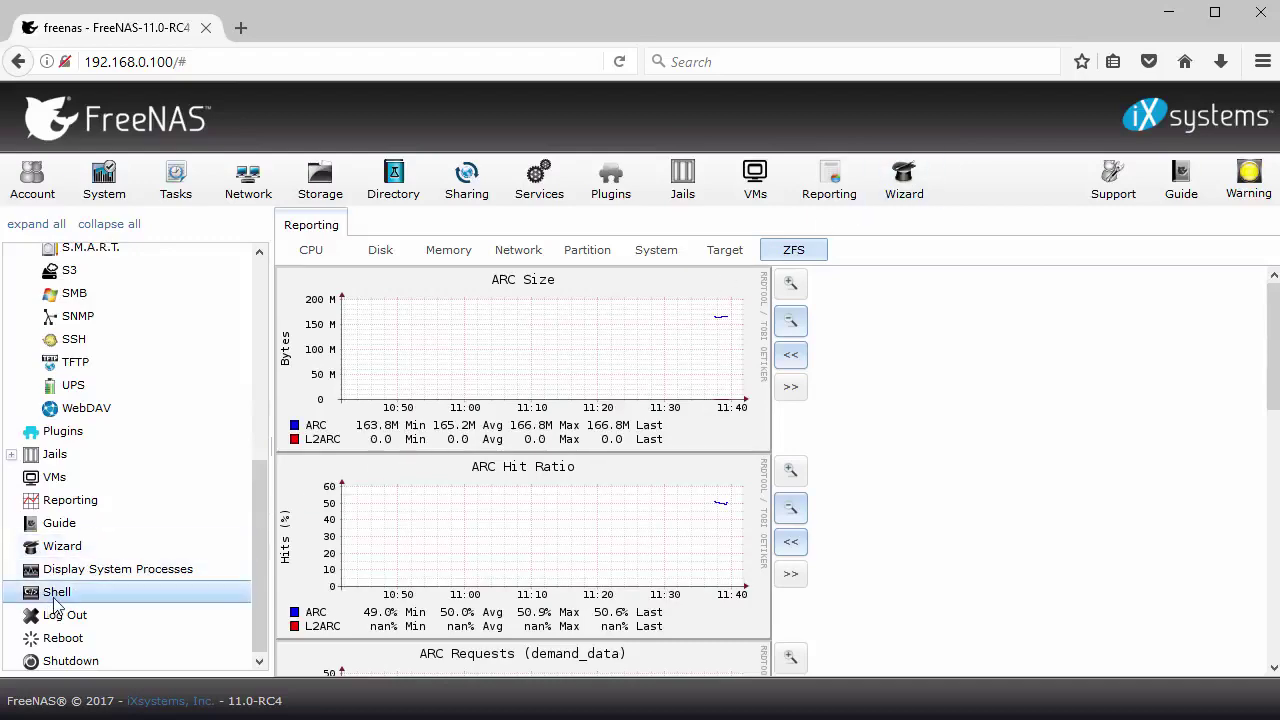
{"action": "left_click", "coordinate": [53, 595]}
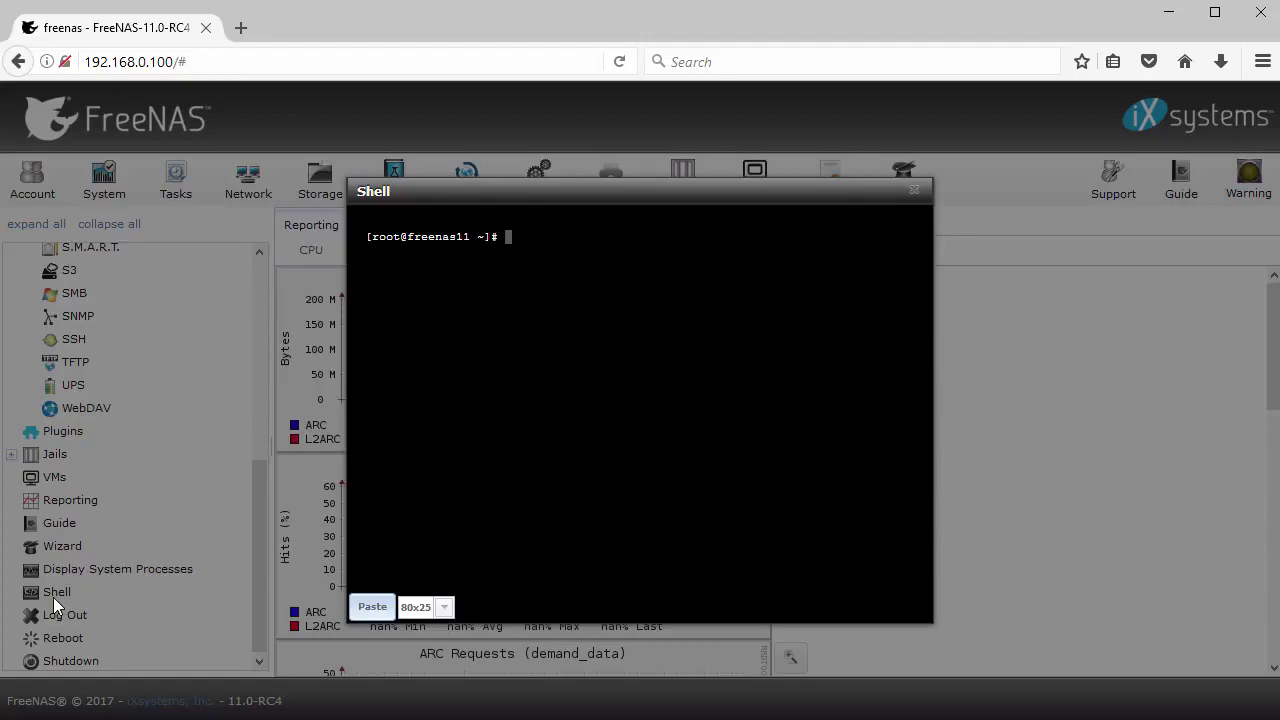
{"action": "left_click", "coordinate": [914, 191]}
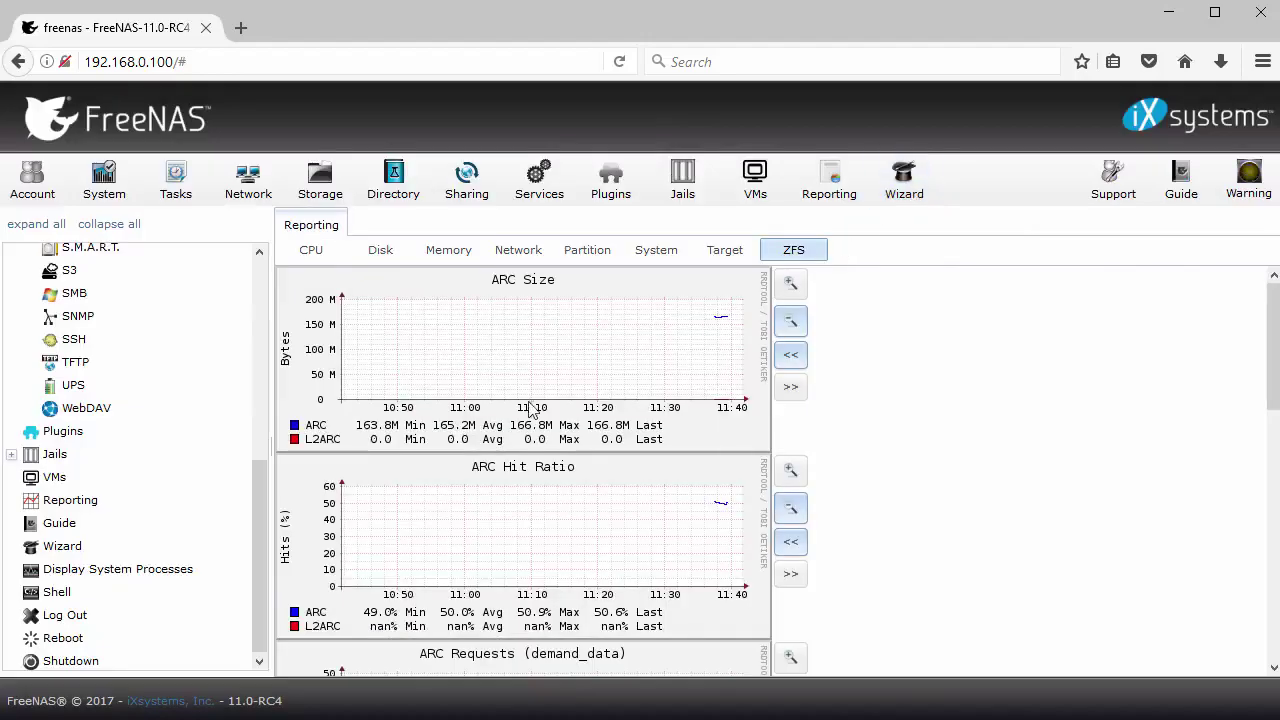
Log out of the web interface and return to the login page
{"action": "left_click", "coordinate": [72, 622]}
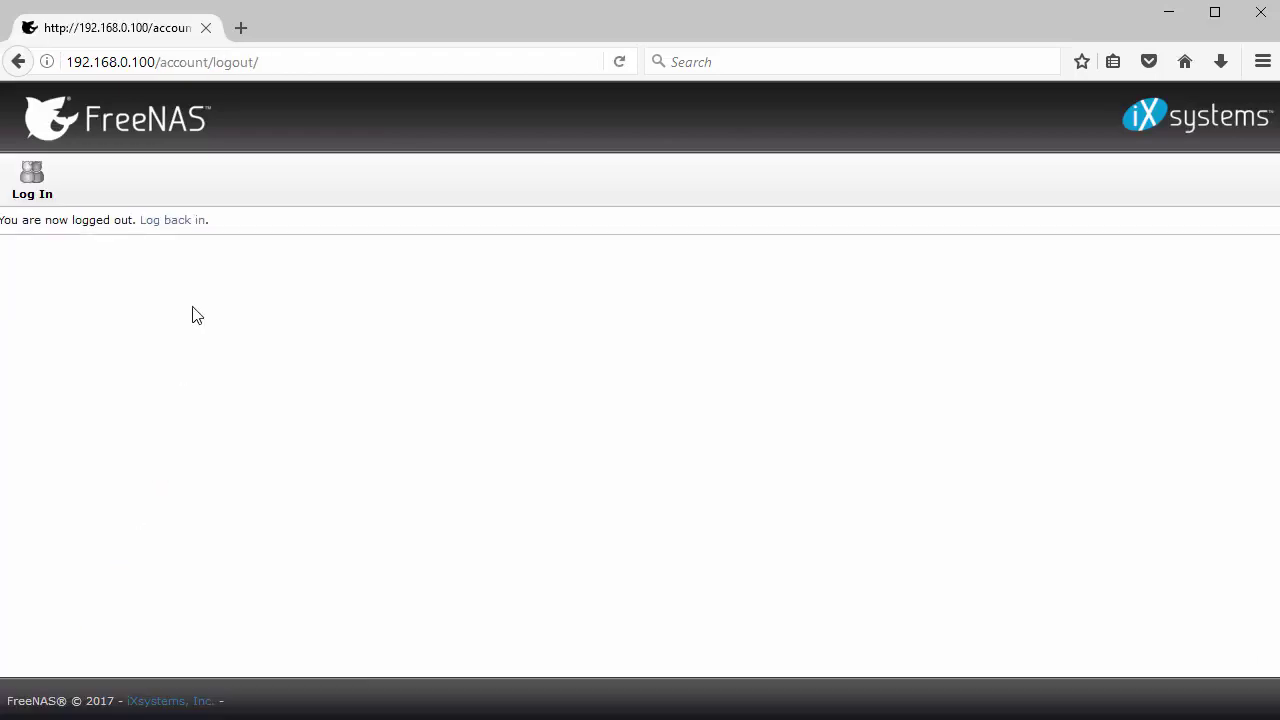
{"action": "left_click", "coordinate": [192, 221]}
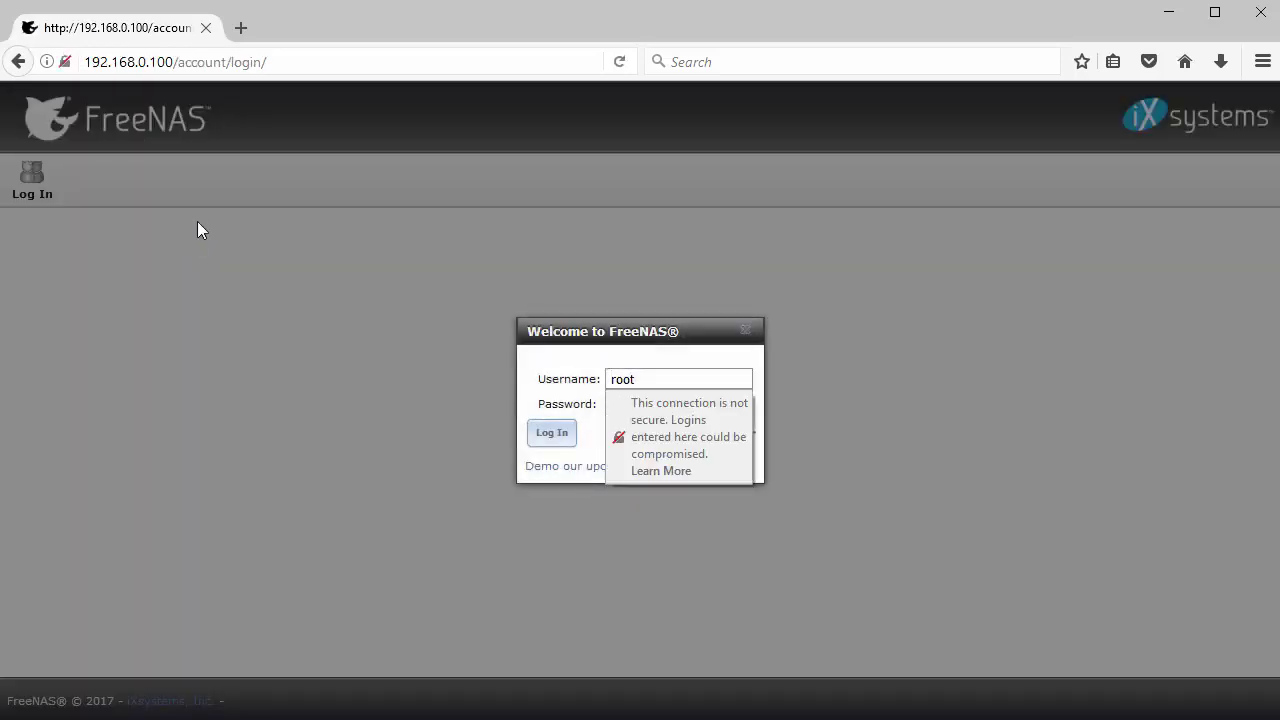
{"action": "left_click", "coordinate": [663, 375]}
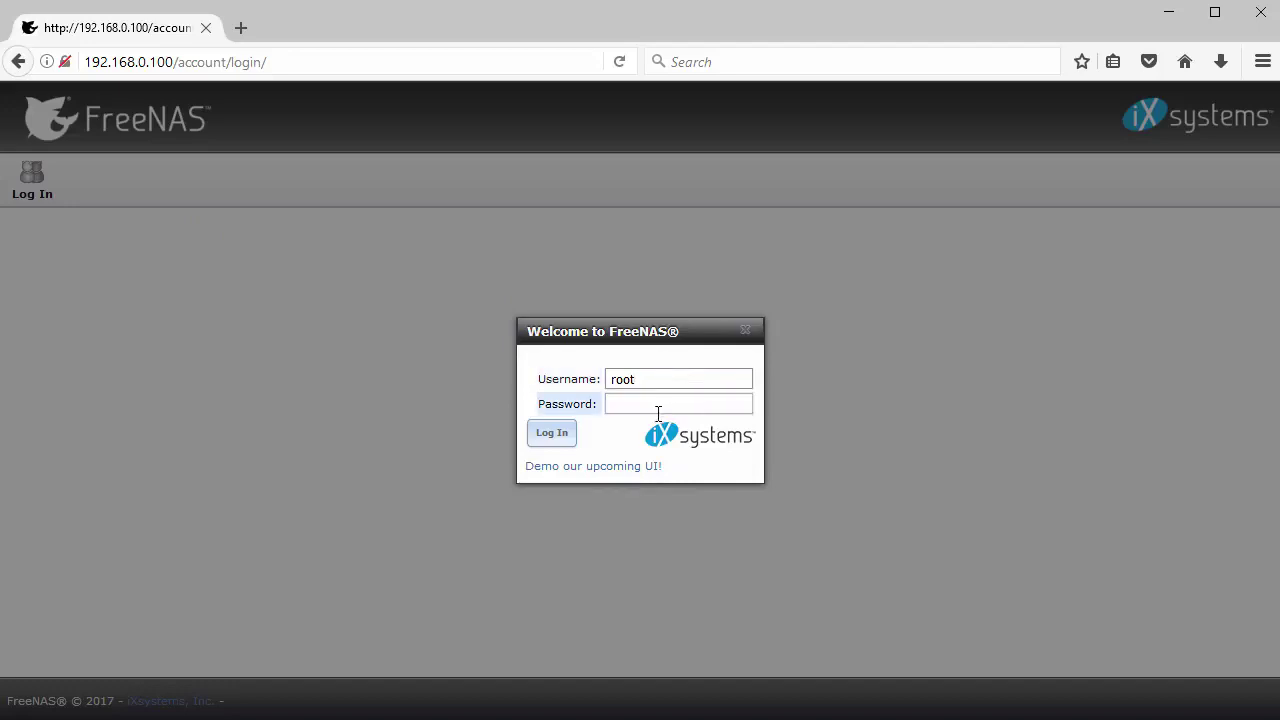
{"action": "left_click_drag", "start_coordinate": [527, 478], "coordinate": [657, 480]}
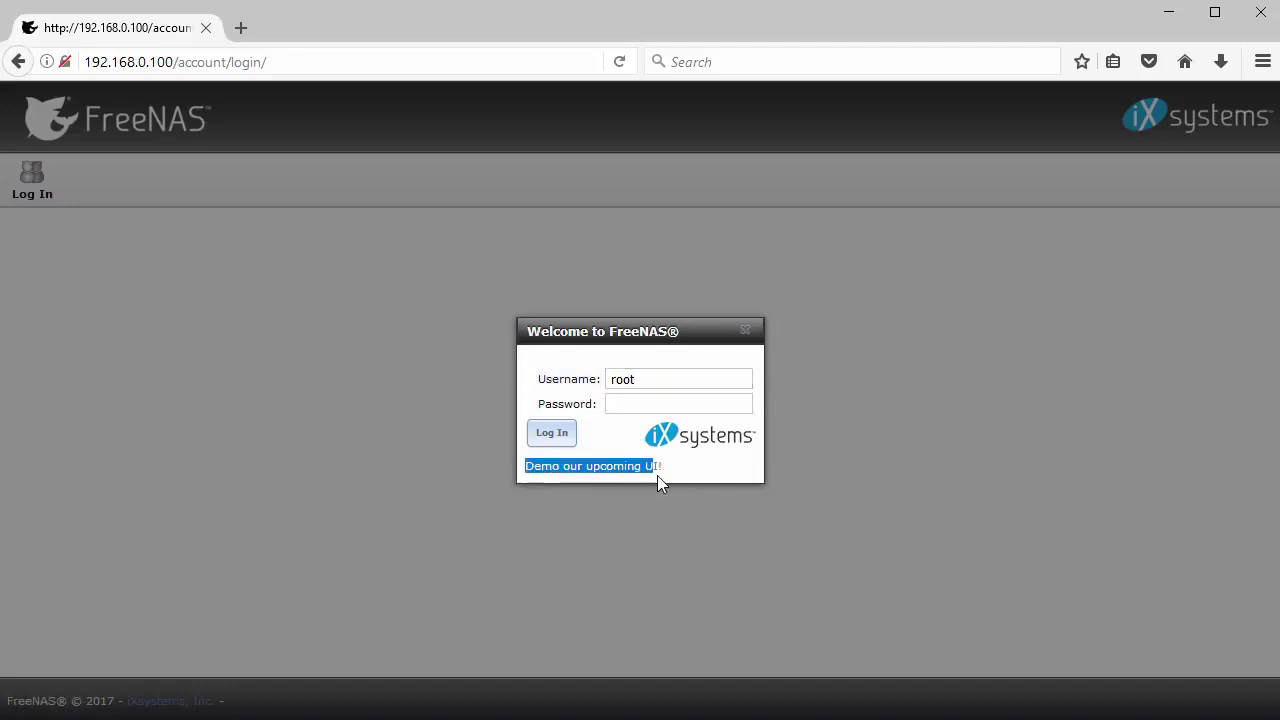
Switch to the upcoming-UI login and sign in with the account password
{"action": "left_click", "coordinate": [604, 472]}
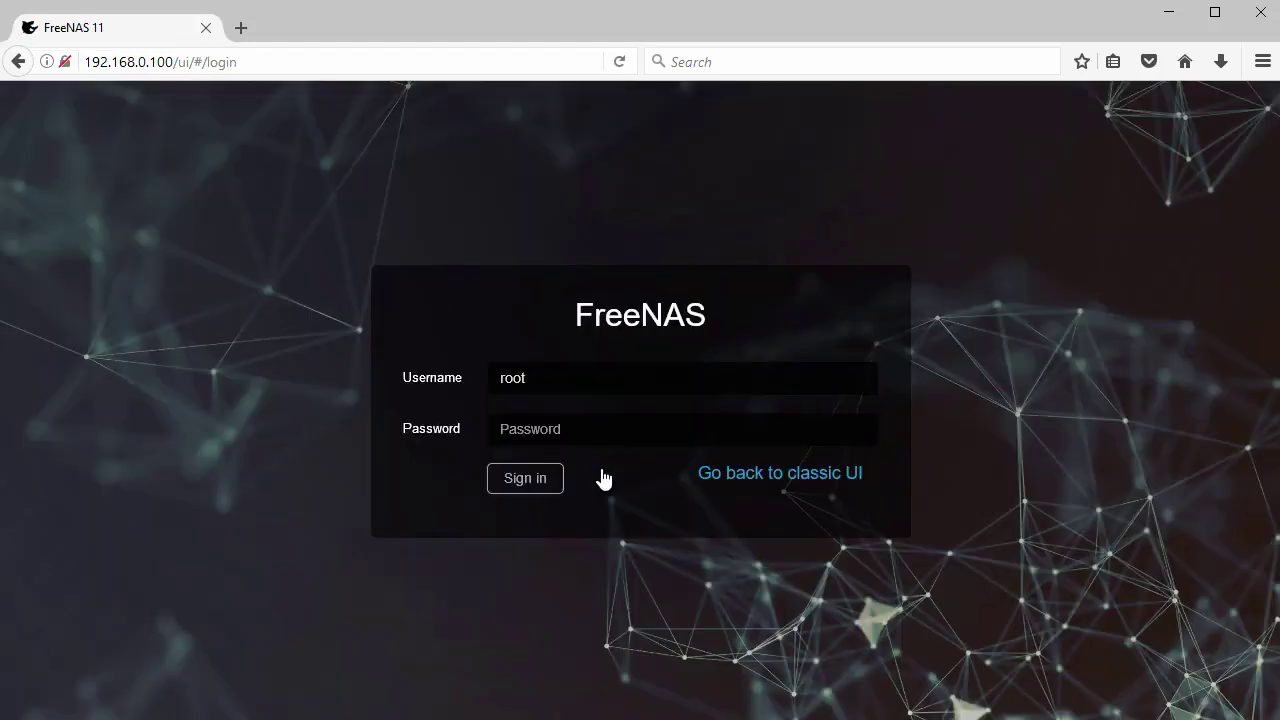
{"action": "left_click", "coordinate": [600, 429]}
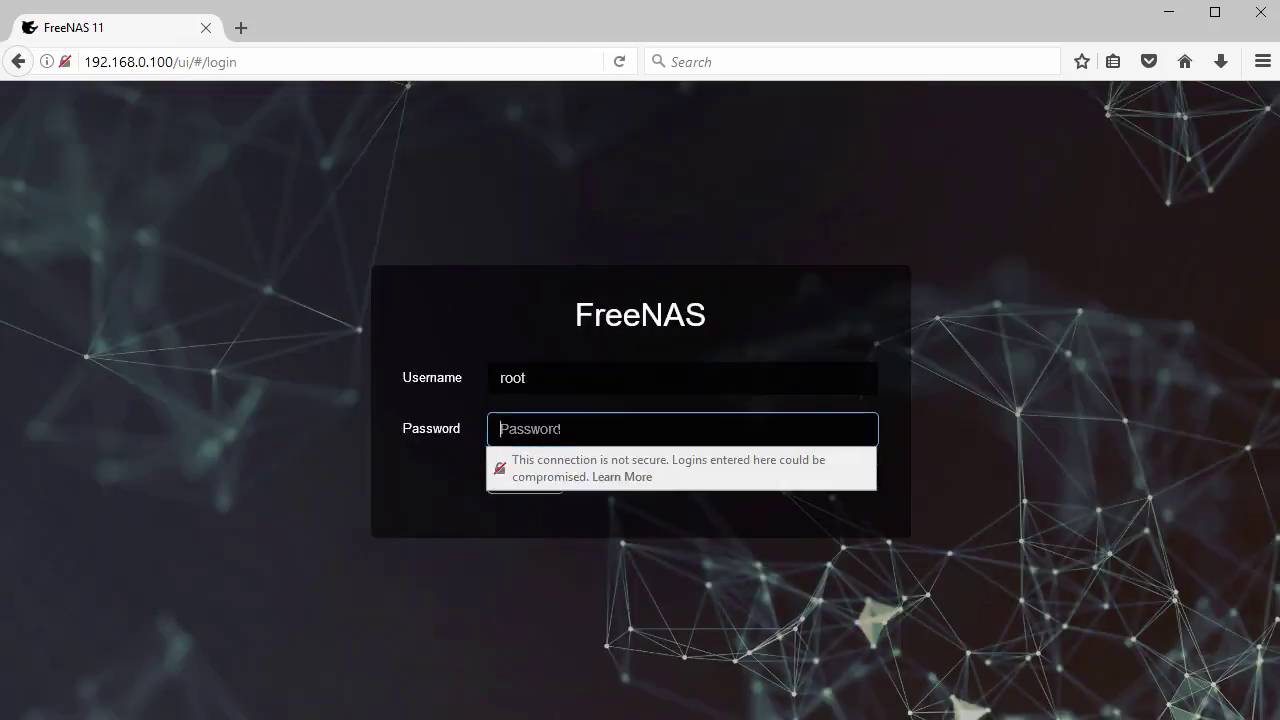
{"action": "type", "text": "********"}
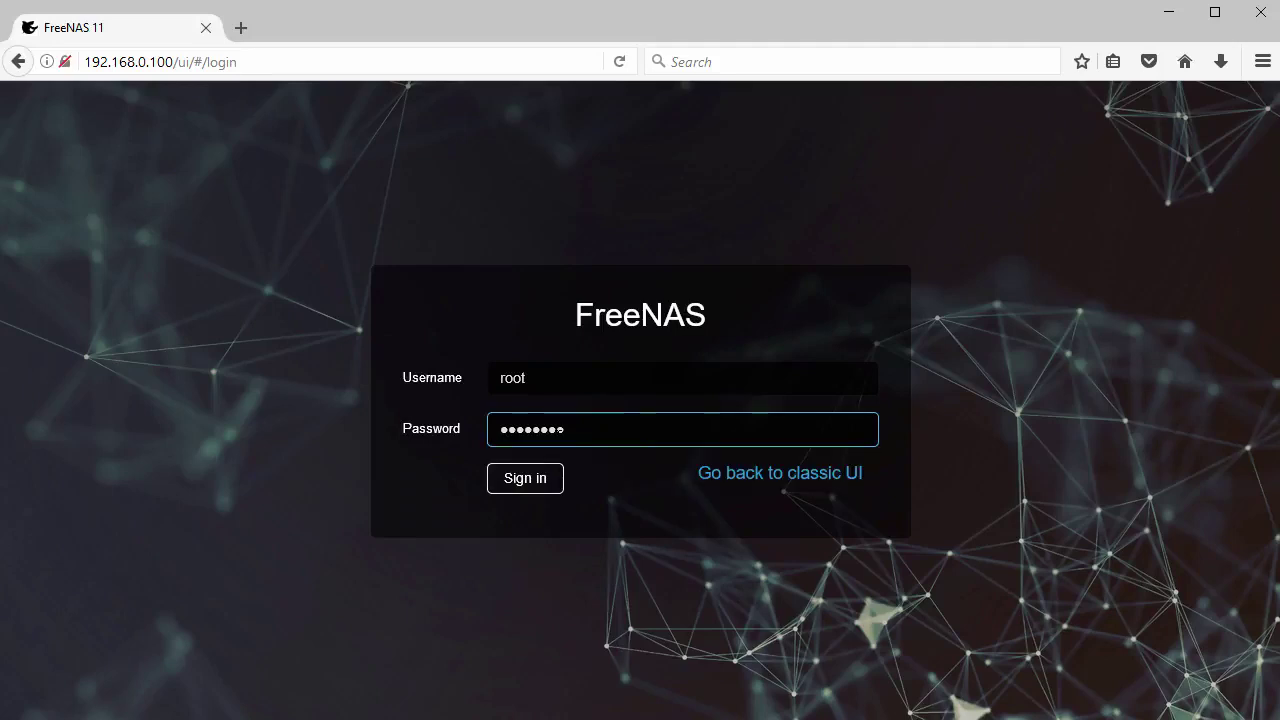
{"action": "left_click", "coordinate": [520, 482]}
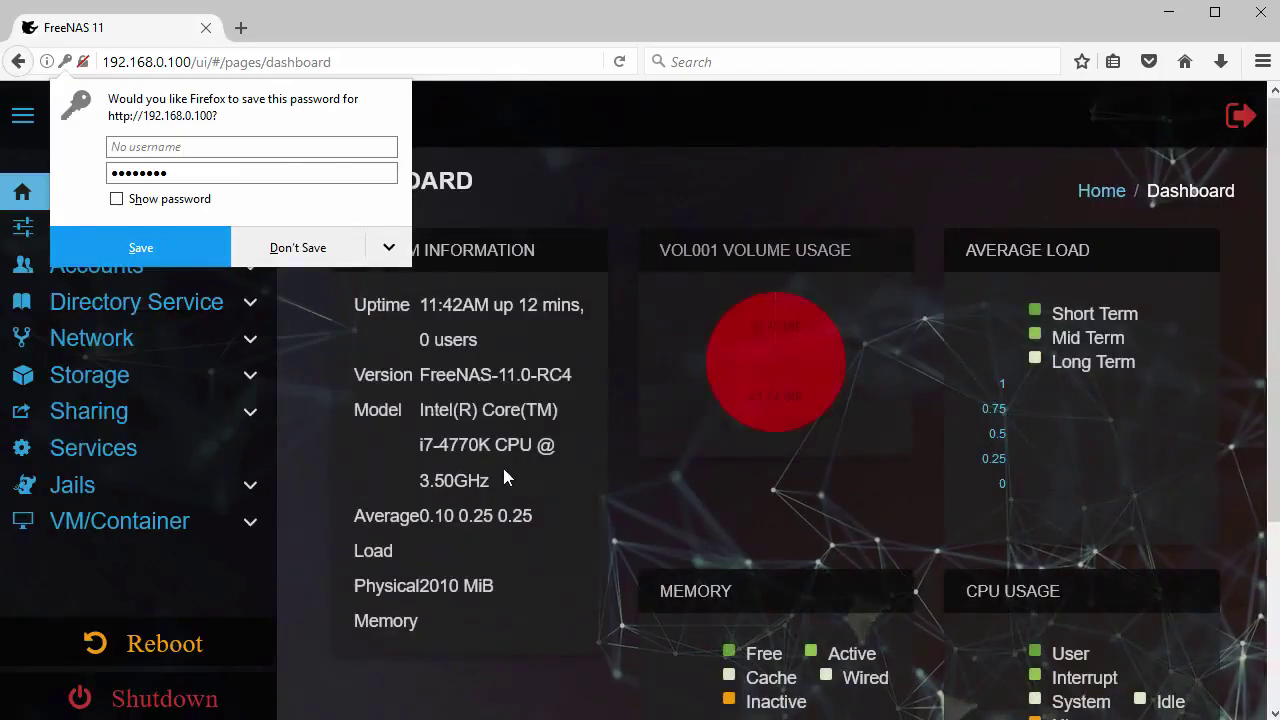
Decline Firefox's password save, then expand and collapse System, Accounts and Storage
{"action": "left_click", "coordinate": [321, 258]}
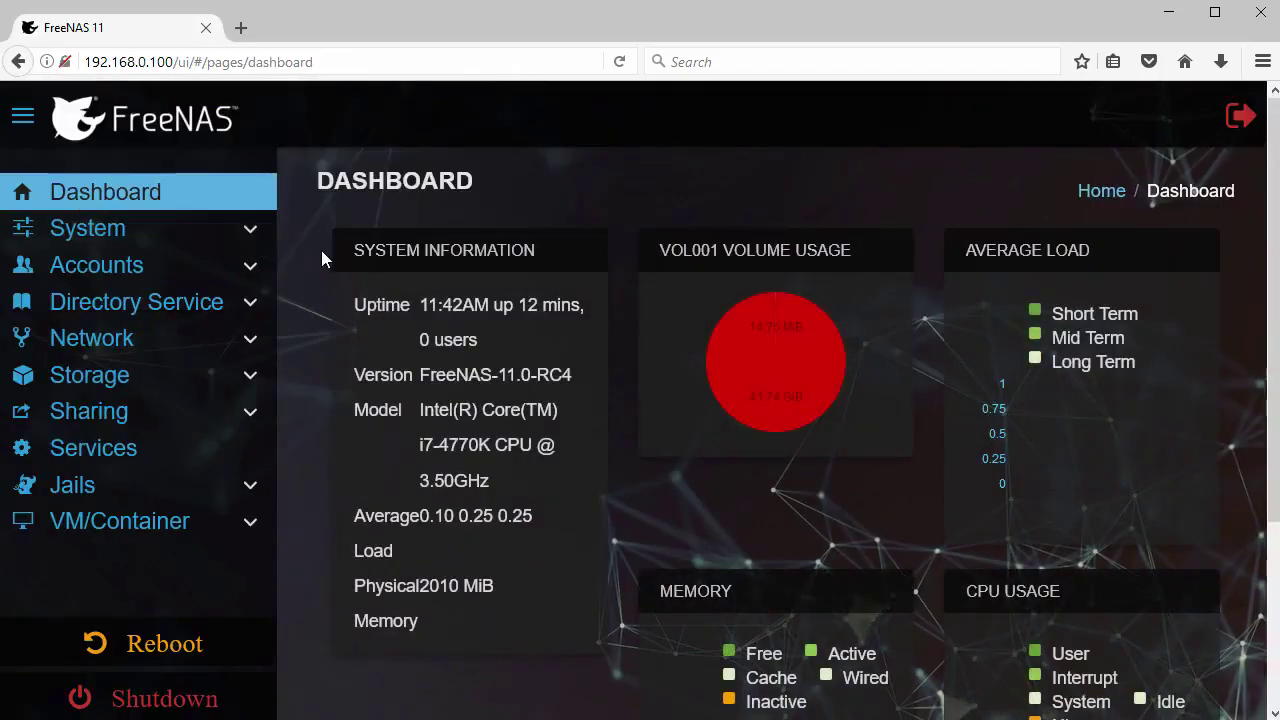
{"action": "left_click", "coordinate": [249, 238]}
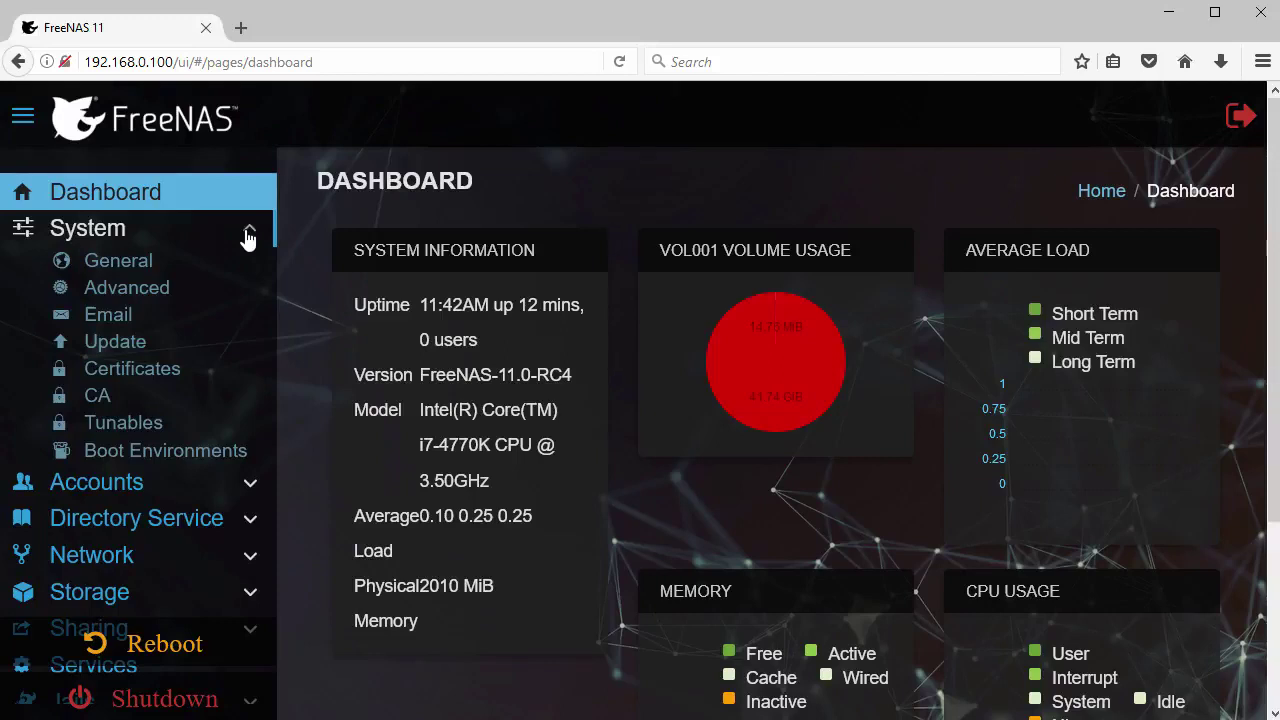
{"action": "left_click", "coordinate": [249, 238]}
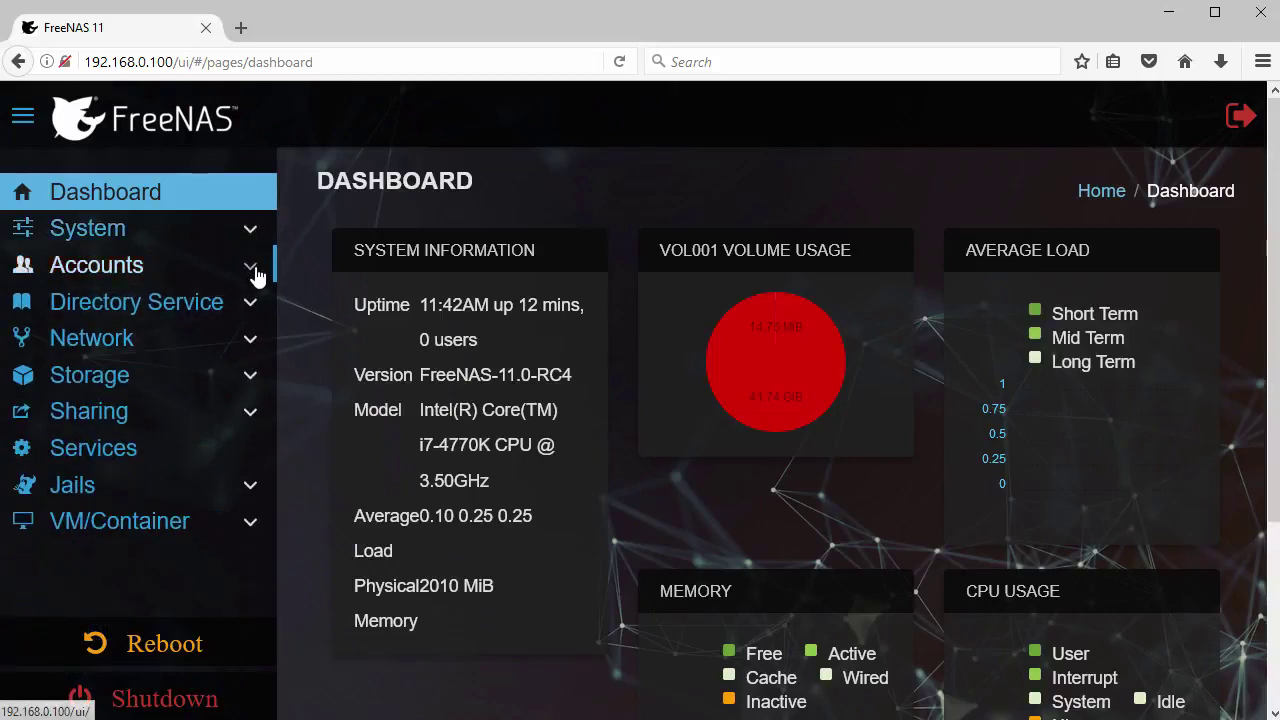
{"action": "left_click", "coordinate": [250, 266]}
{"action": "left_click", "coordinate": [250, 266]}
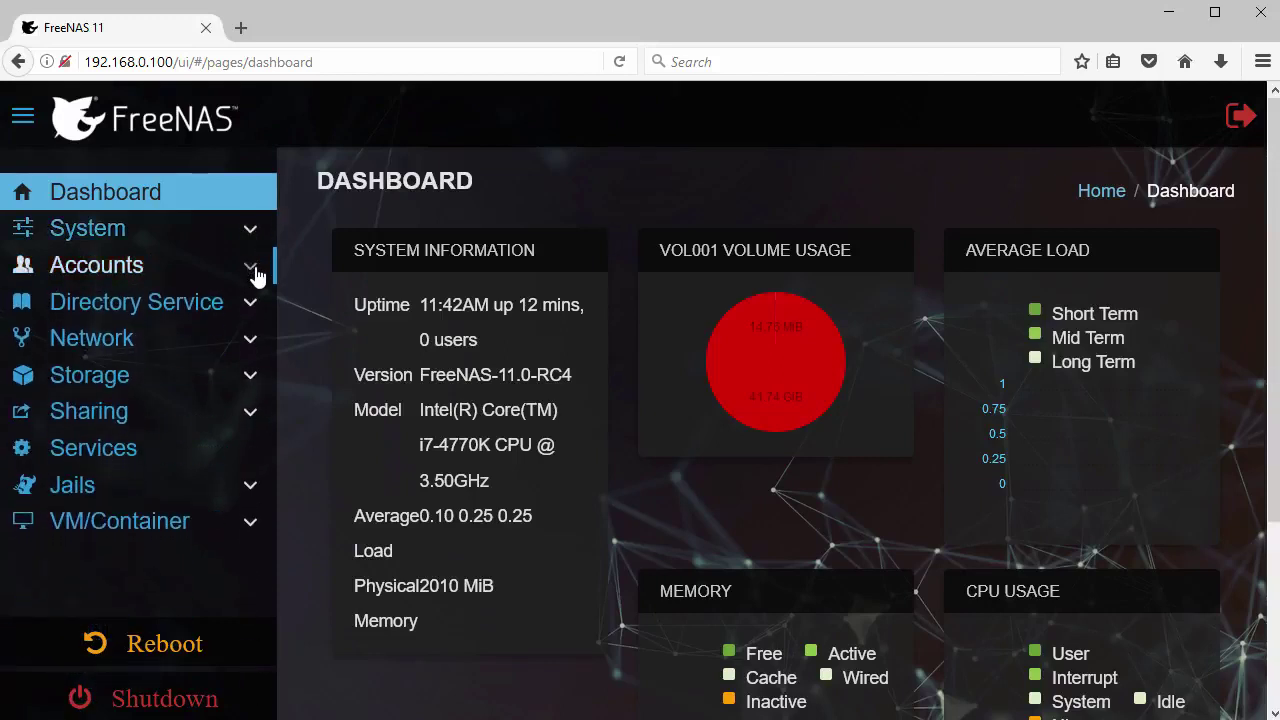
{"action": "left_click", "coordinate": [251, 382]}
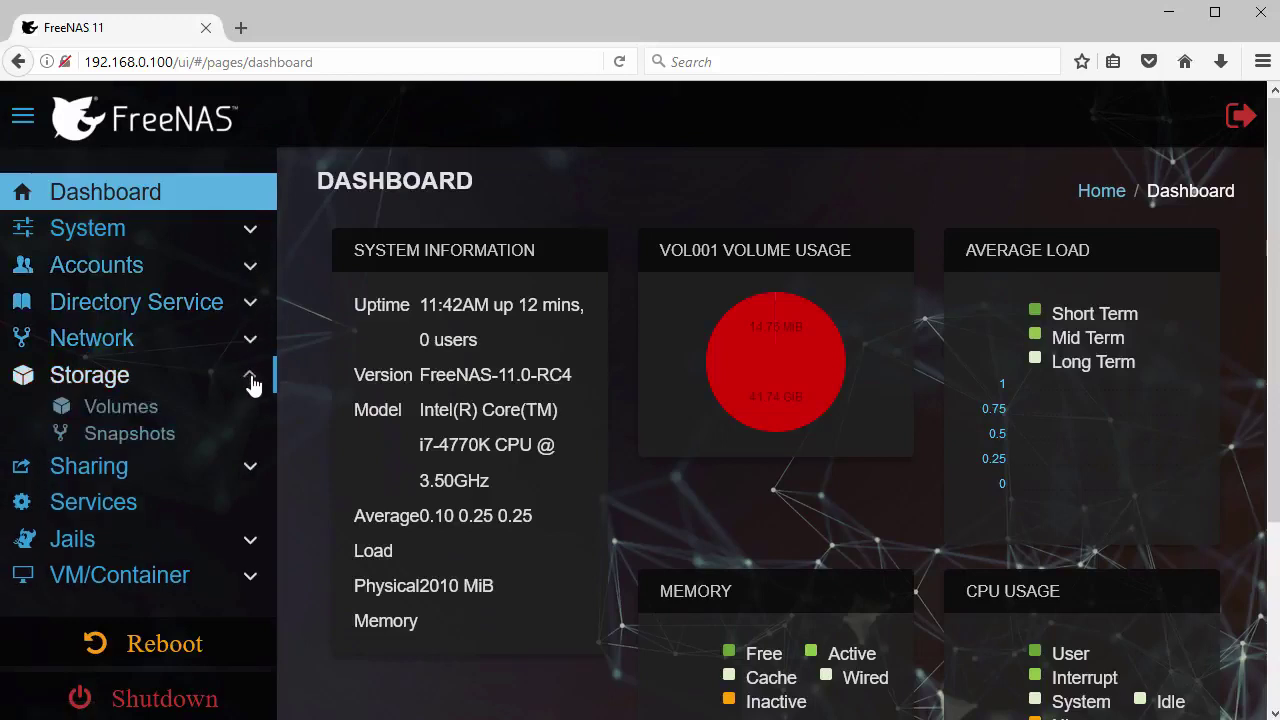
{"action": "left_click", "coordinate": [251, 382]}
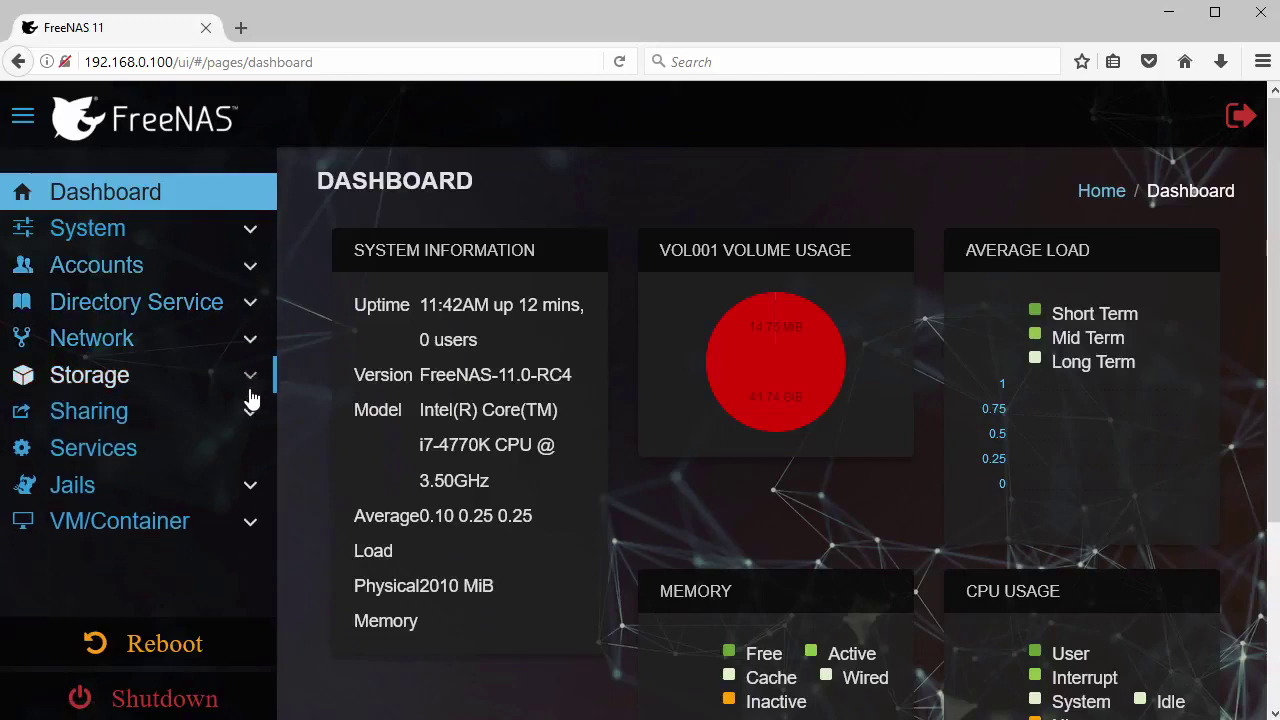
Expand and collapse Jails, then shrink the navigation to icons
{"action": "left_click", "coordinate": [250, 490]}
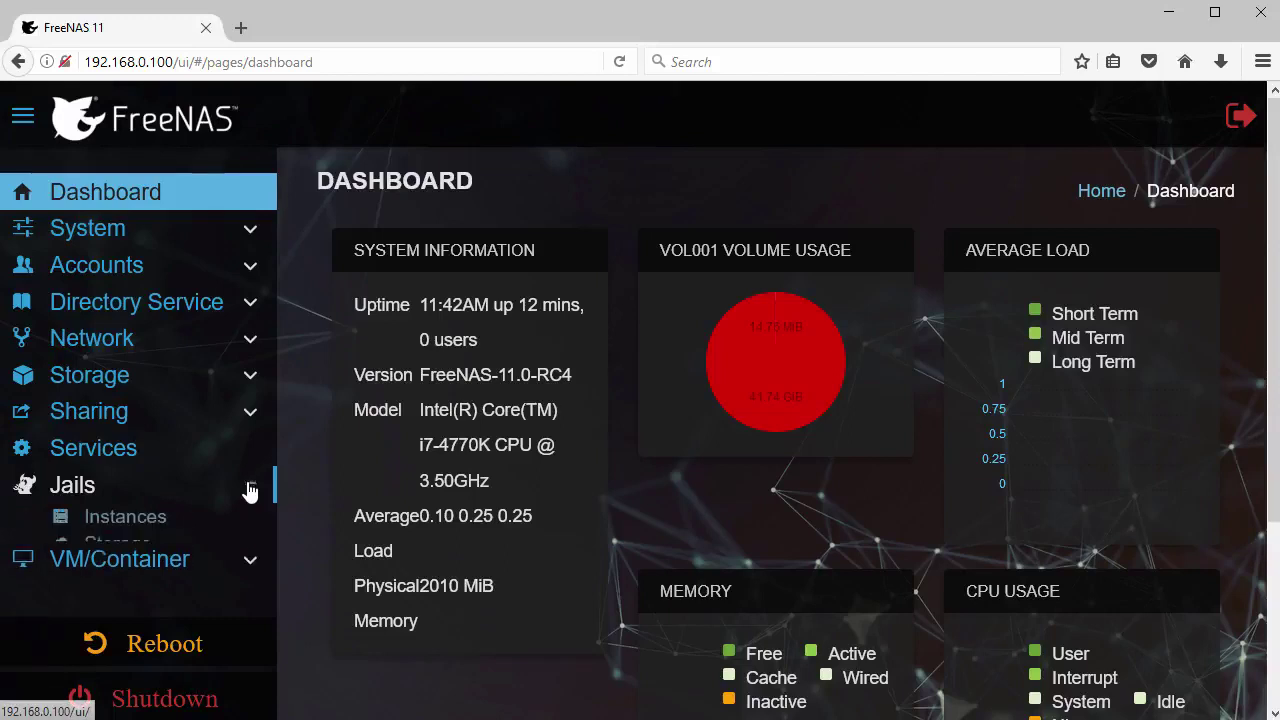
{"action": "left_click", "coordinate": [250, 490]}
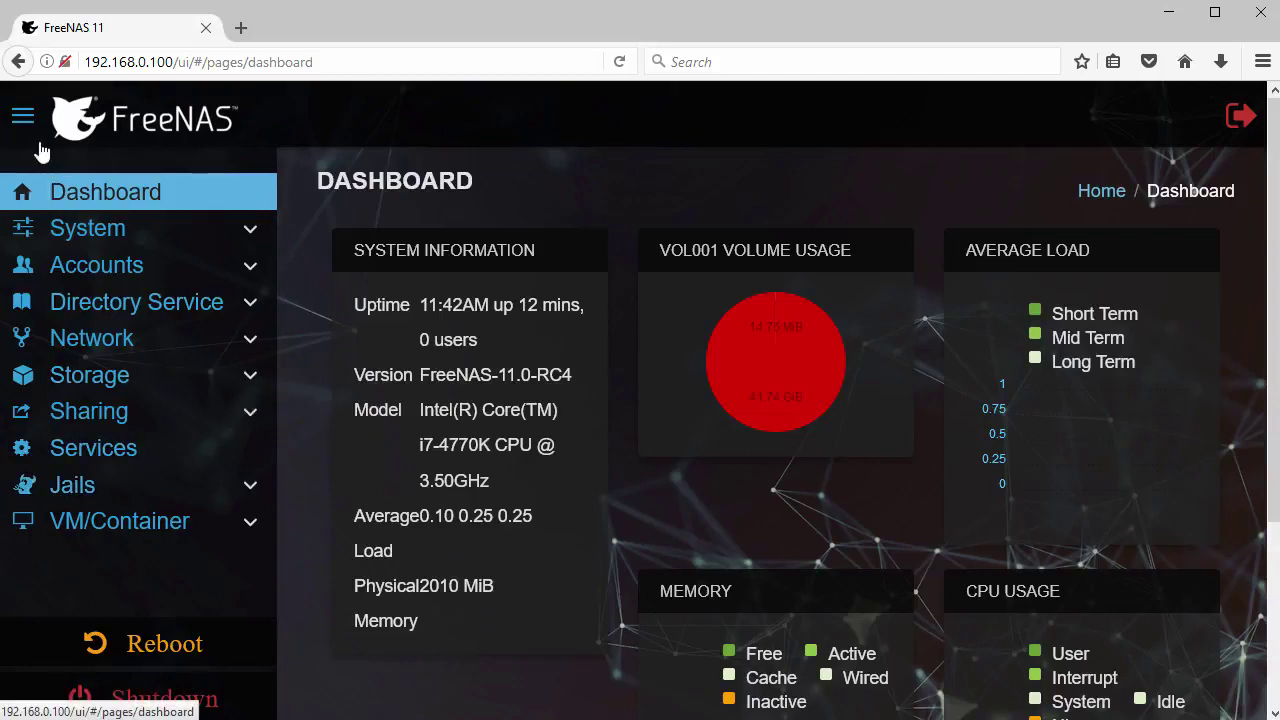
{"action": "left_click", "coordinate": [23, 120]}
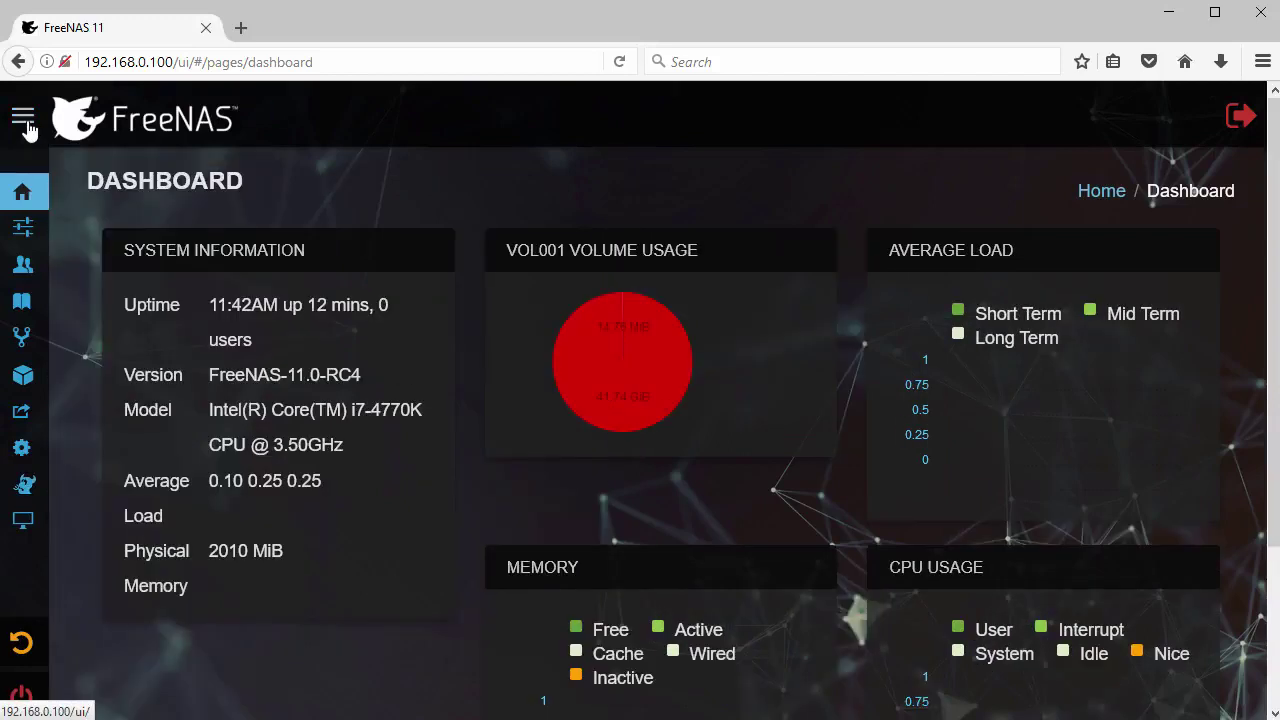